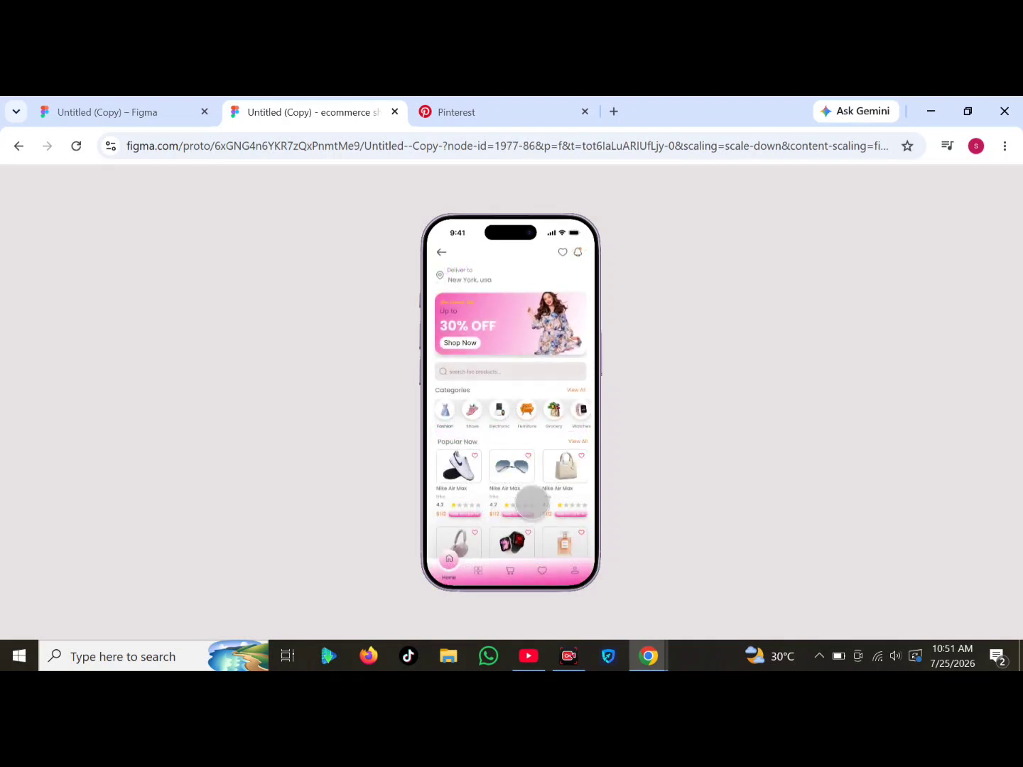
Look through the banner, categories and popular products on the prototype's home screen
{"action": "scroll", "coordinate": [521, 491], "scroll_direction": "down", "scroll_amount": 1}
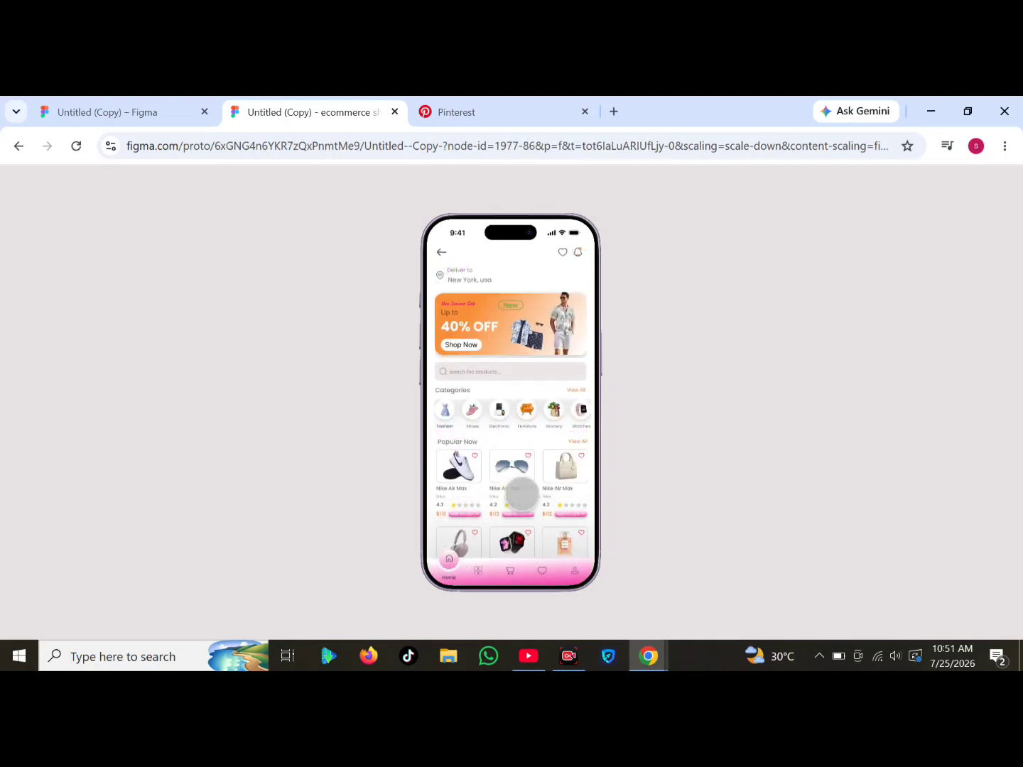
{"action": "scroll", "coordinate": [521, 491], "scroll_direction": "up", "scroll_amount": 1}
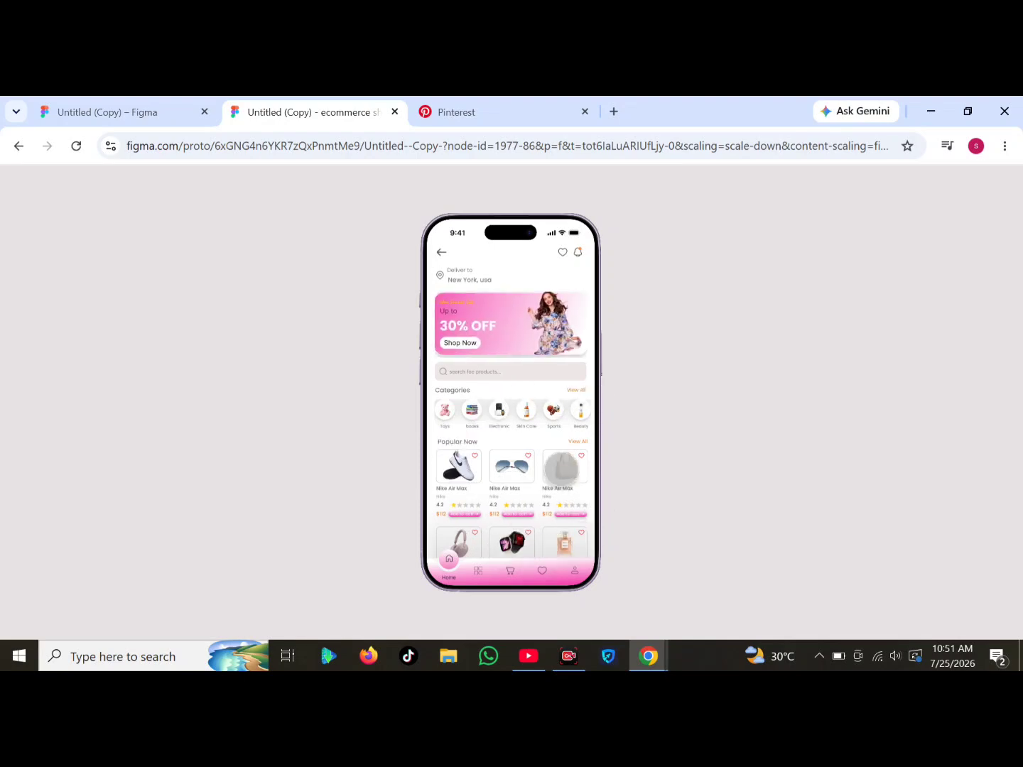
{"action": "scroll", "coordinate": [525, 520], "scroll_direction": "down", "scroll_amount": 1}
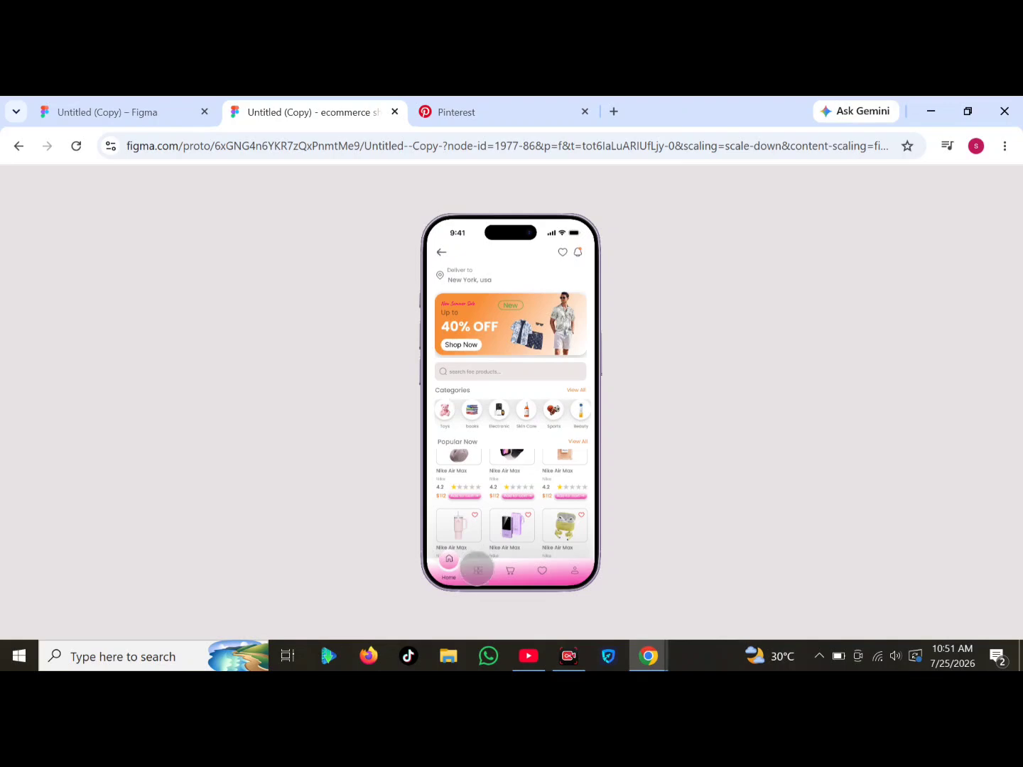
Open the Categories screen and preview the Furniture and Electronics detail pages
{"action": "left_click", "coordinate": [477, 570]}
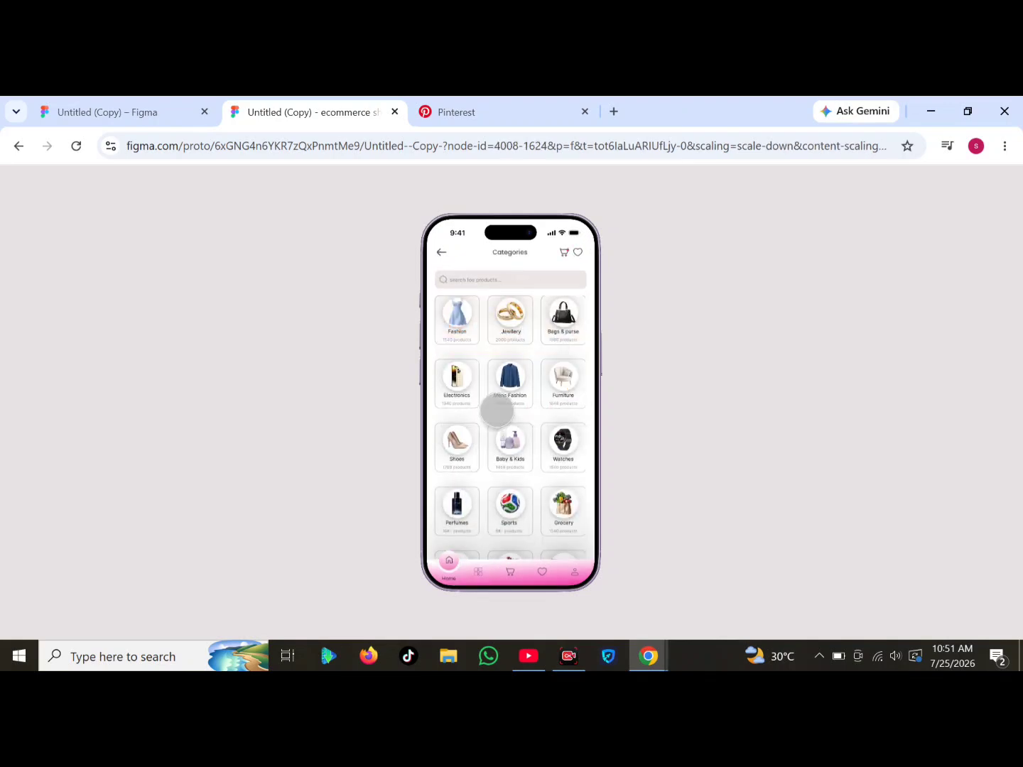
{"action": "left_click", "coordinate": [572, 389]}
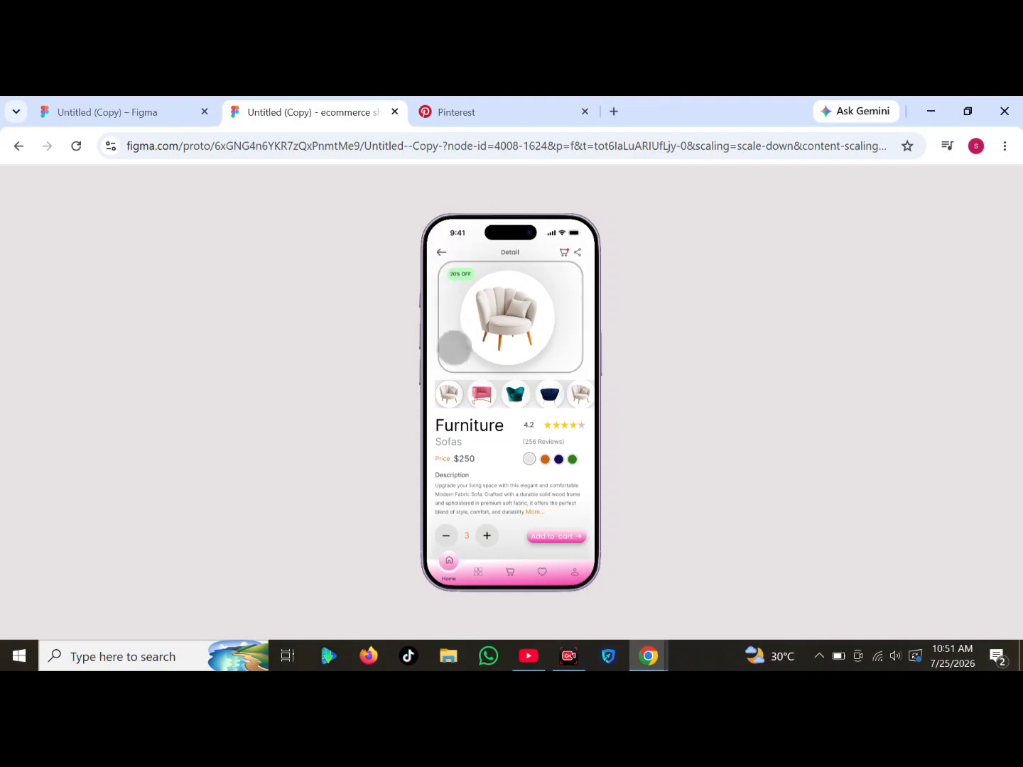
{"action": "left_click", "coordinate": [455, 347]}
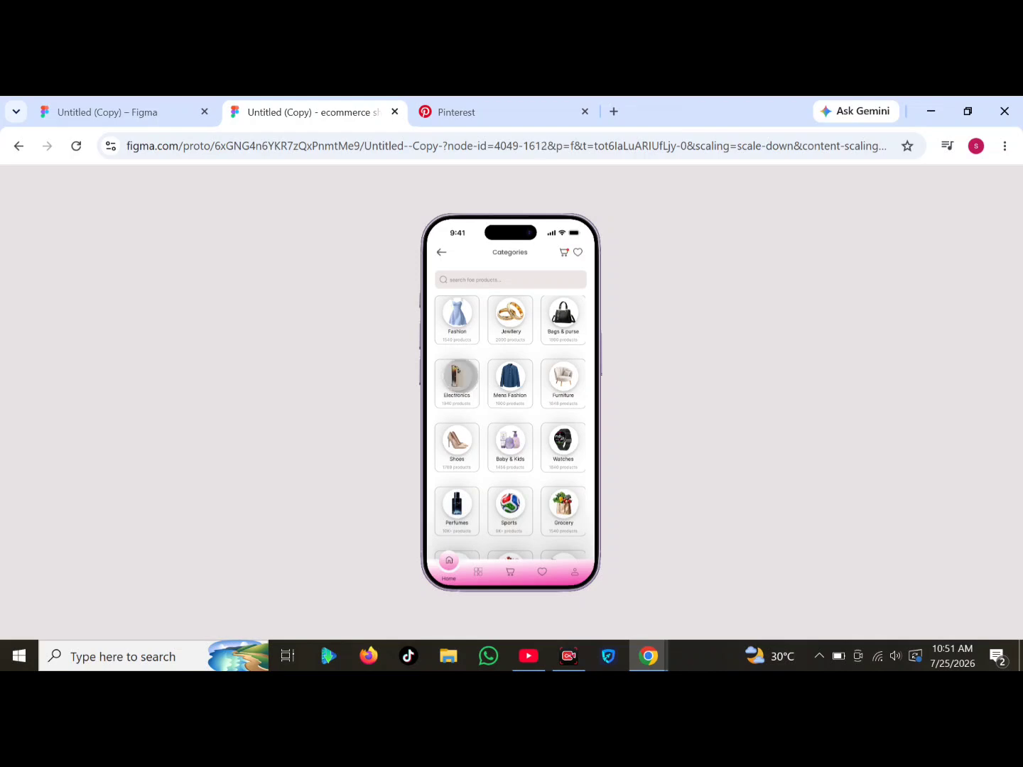
{"action": "left_click", "coordinate": [457, 375]}
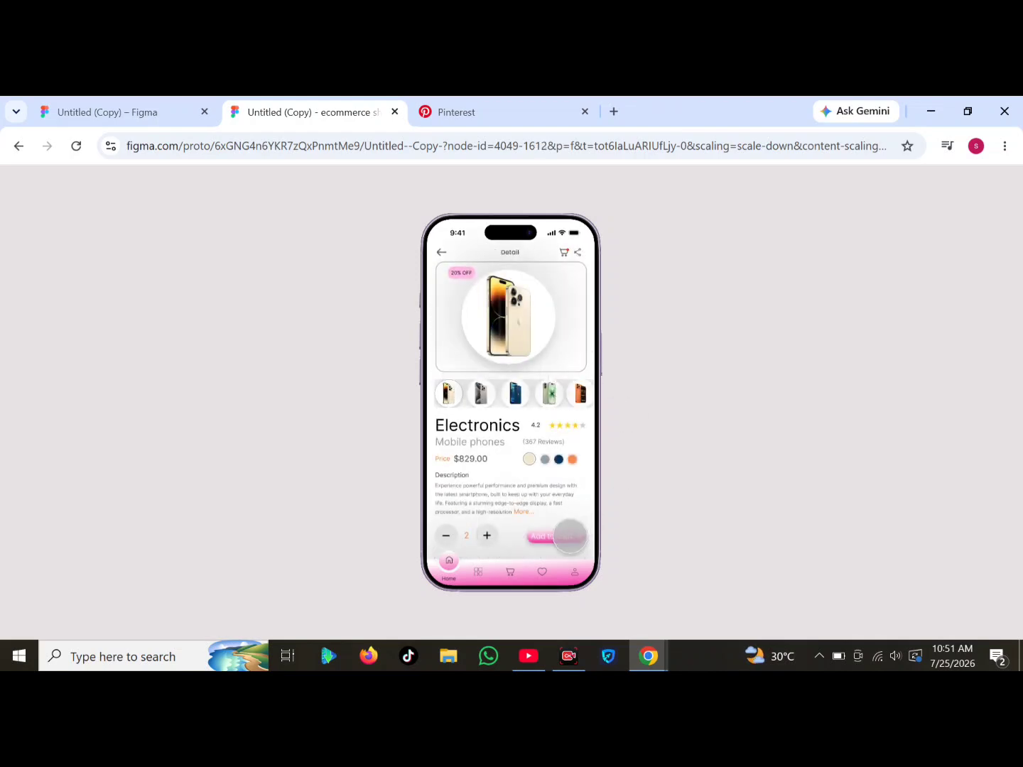
Add the Electronics product to the cart and continue through checkout to the Payment screen
{"action": "left_click", "coordinate": [571, 535]}
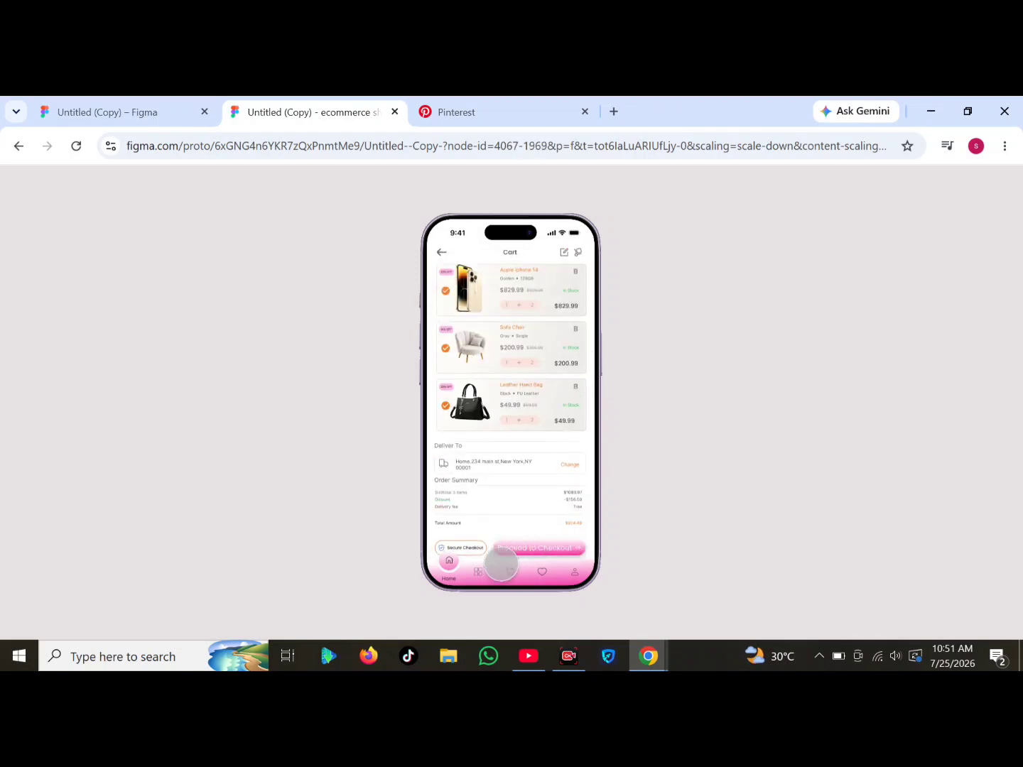
{"action": "left_click", "coordinate": [510, 572]}
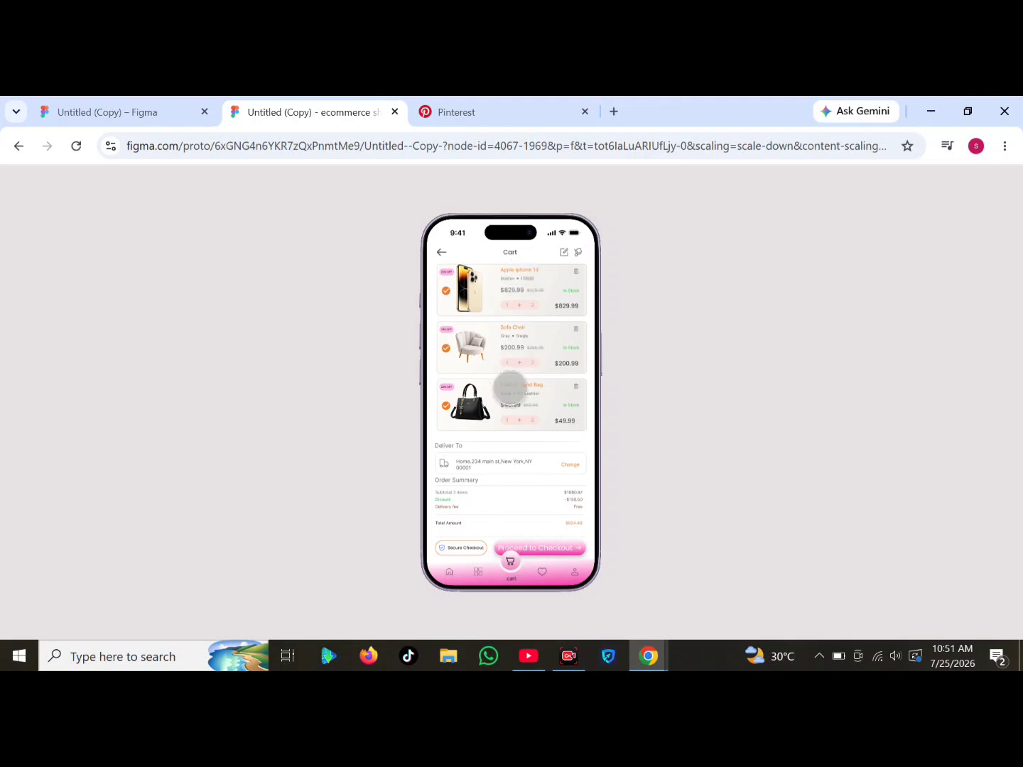
{"action": "left_click", "coordinate": [561, 548]}
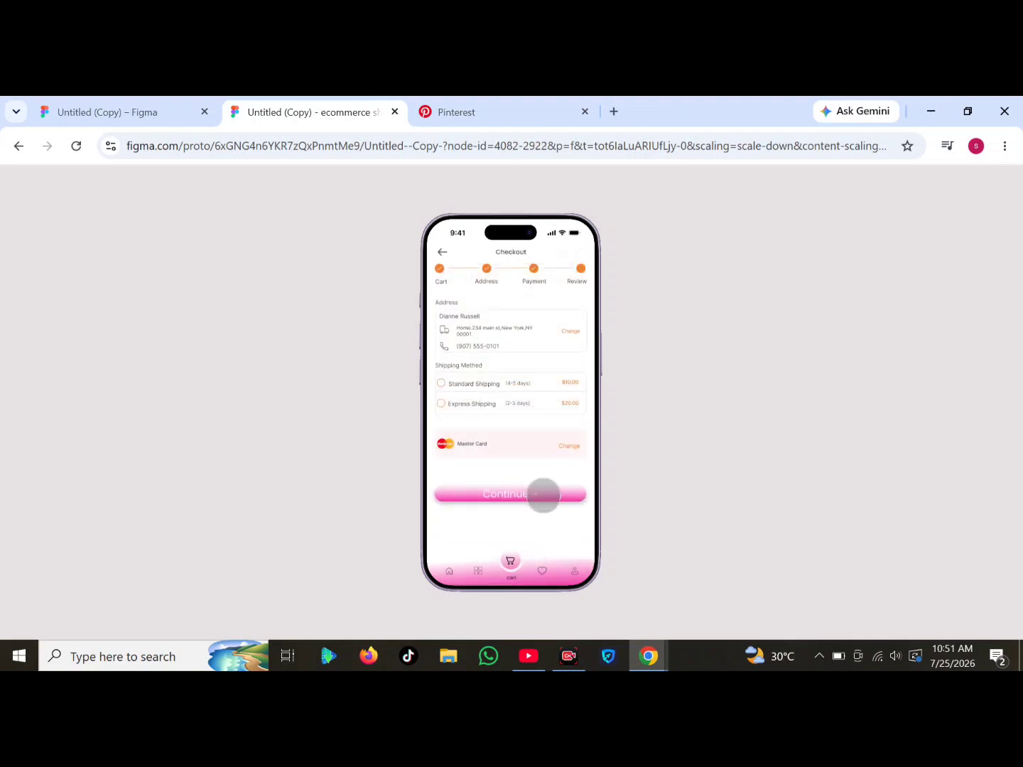
{"action": "left_click", "coordinate": [544, 496]}
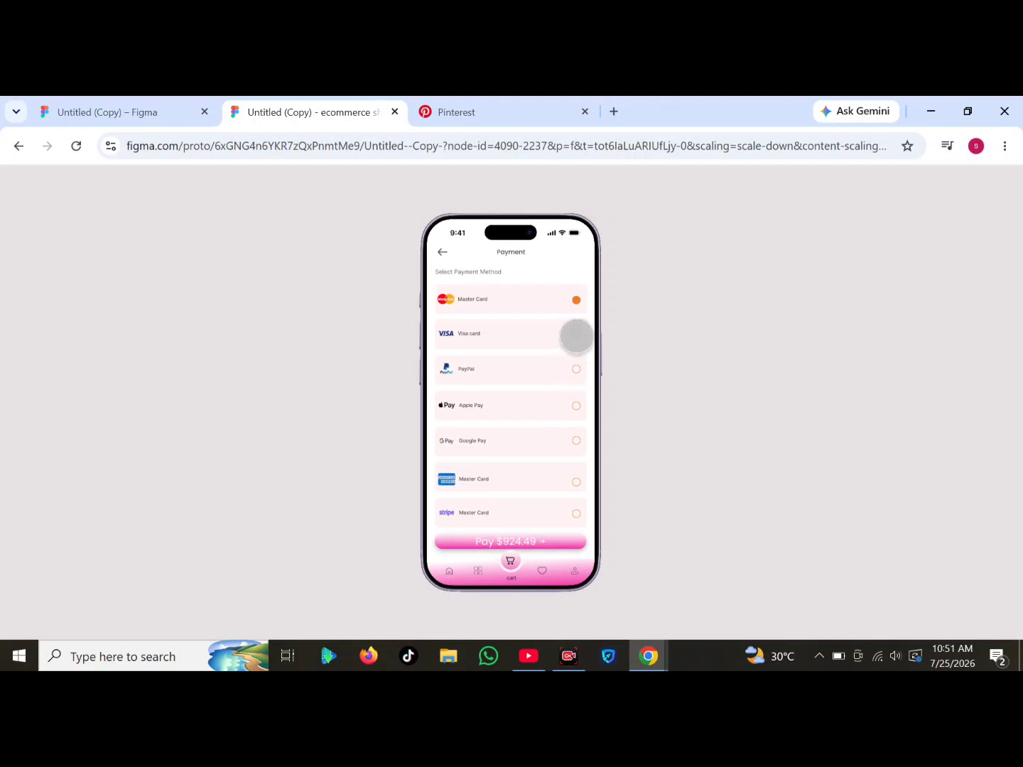
Pay for the order with Visa card and PayPal also selected, and open its order tracking
{"action": "left_click", "coordinate": [577, 383]}
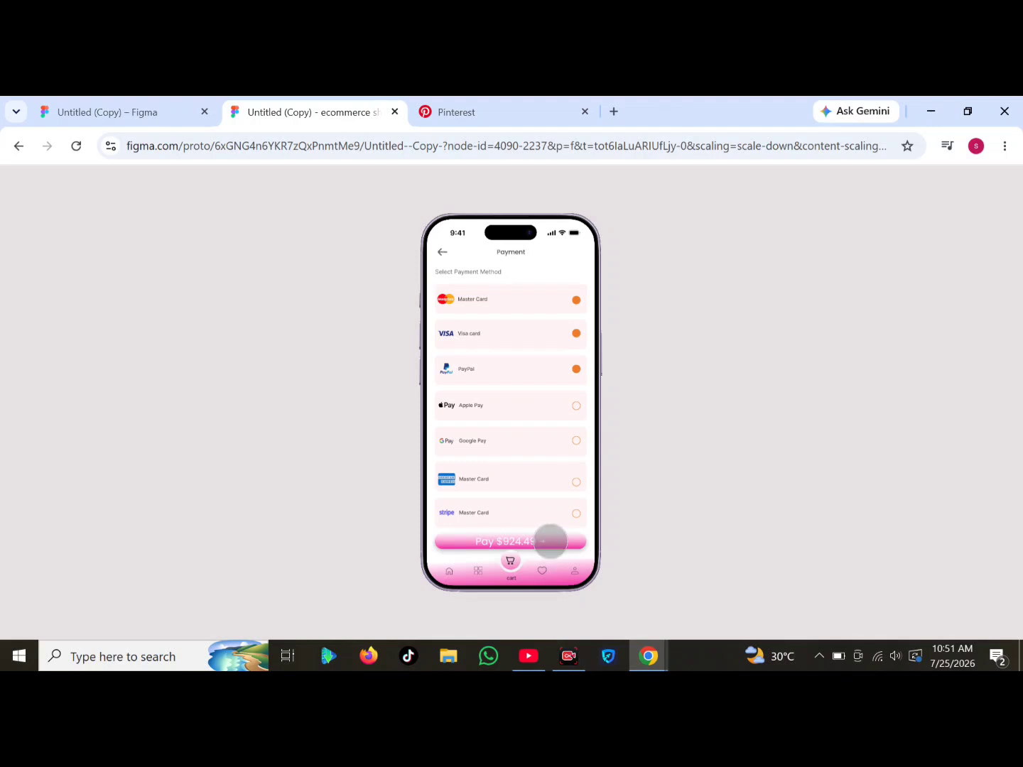
{"action": "left_click", "coordinate": [551, 542]}
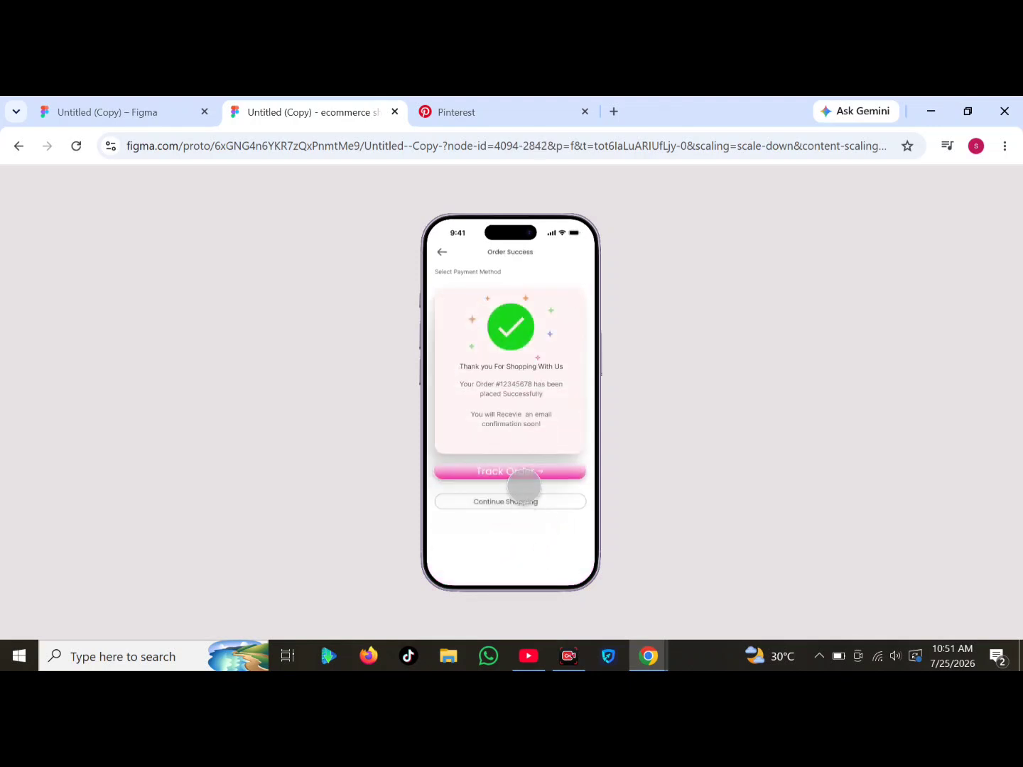
{"action": "left_click", "coordinate": [522, 476]}
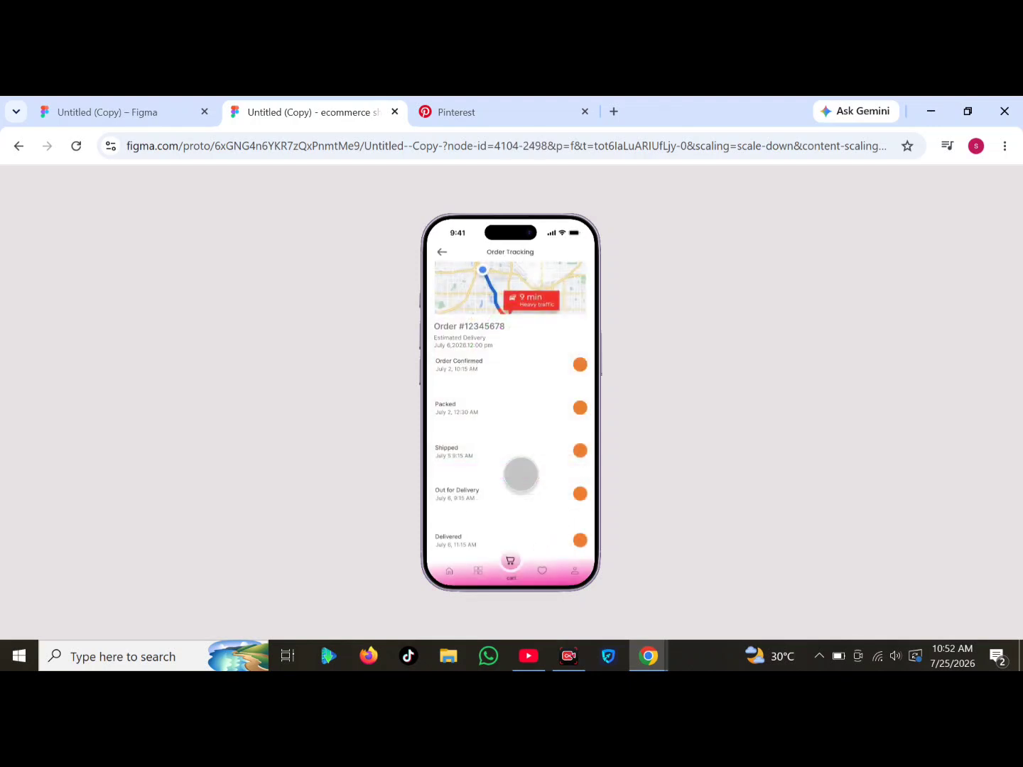
Test the prototype's links from the Order Tracking screen to the Wishlist and on to the Profile page
{"action": "left_click", "coordinate": [541, 571]}
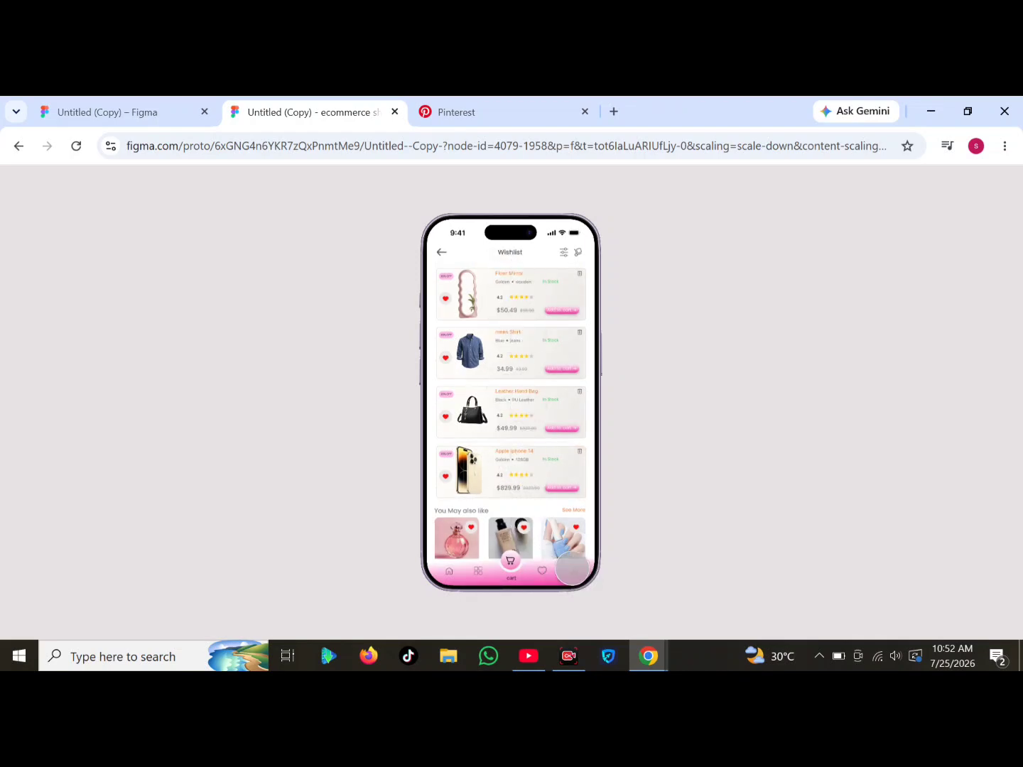
{"action": "left_click", "coordinate": [573, 569]}
{"action": "left_click", "coordinate": [541, 571]}
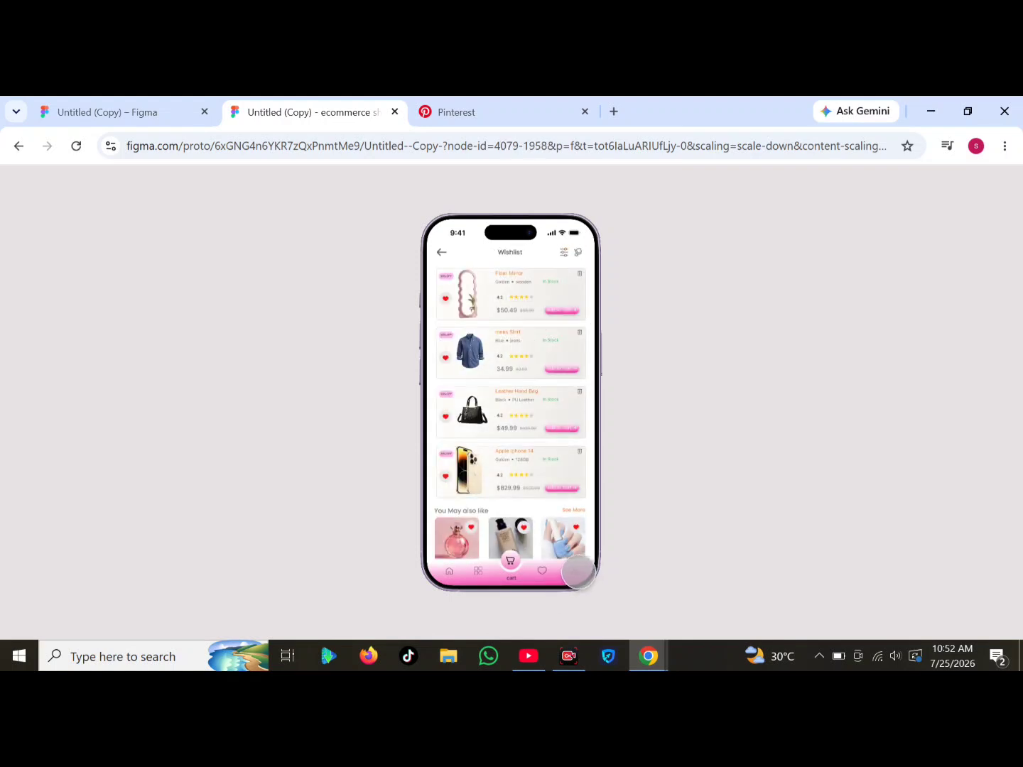
{"action": "left_click", "coordinate": [526, 563]}
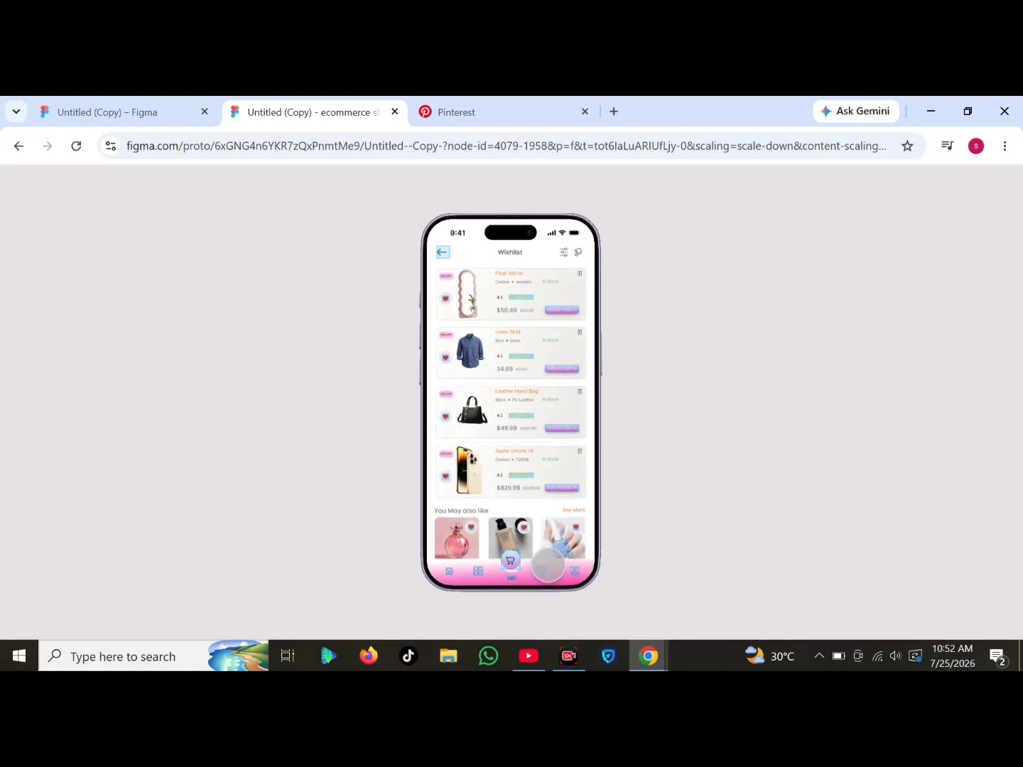
{"action": "left_click", "coordinate": [541, 565]}
{"action": "left_click", "coordinate": [576, 568]}
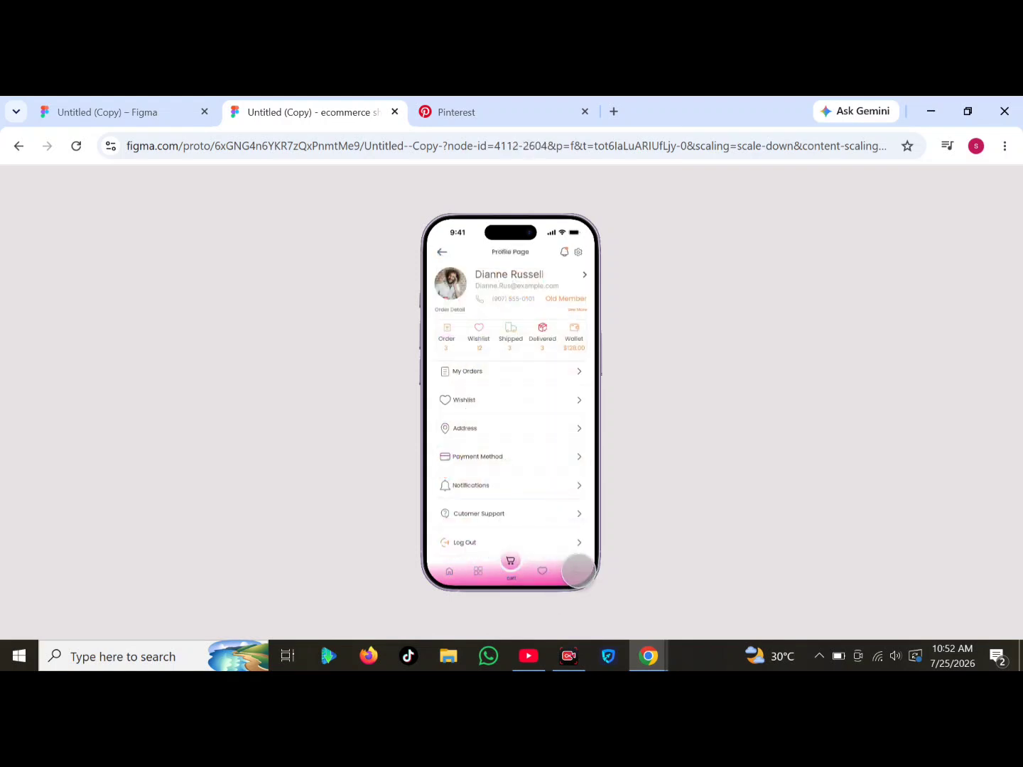
{"action": "left_click", "coordinate": [576, 568]}
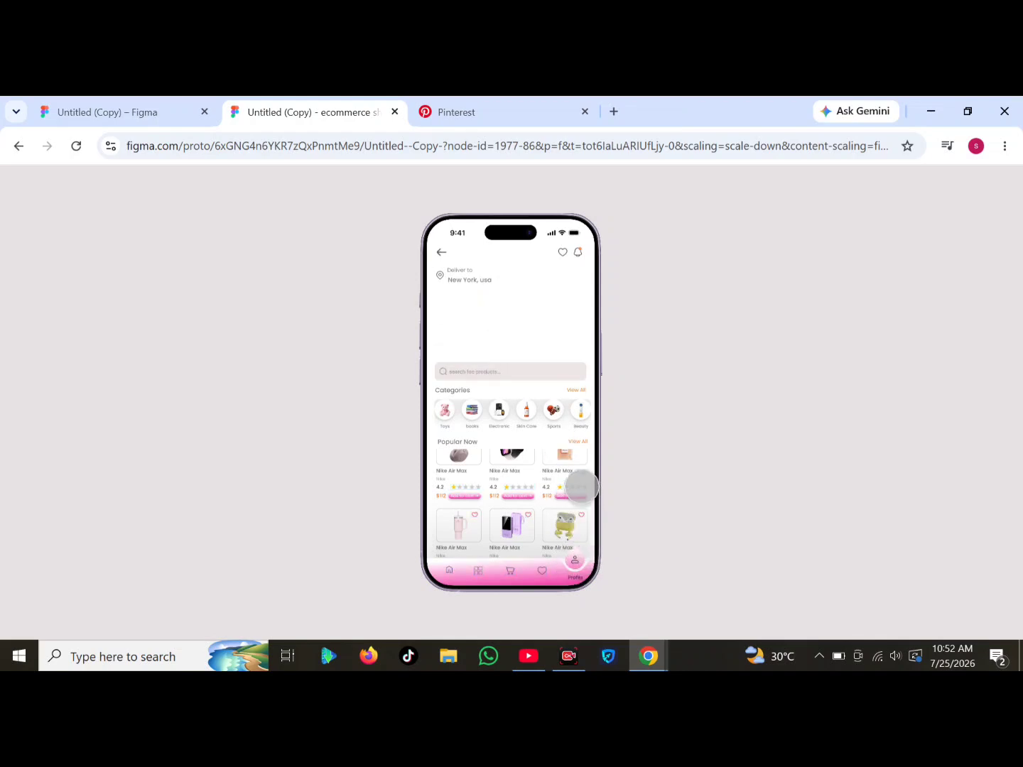
{"action": "left_click", "coordinate": [575, 569]}
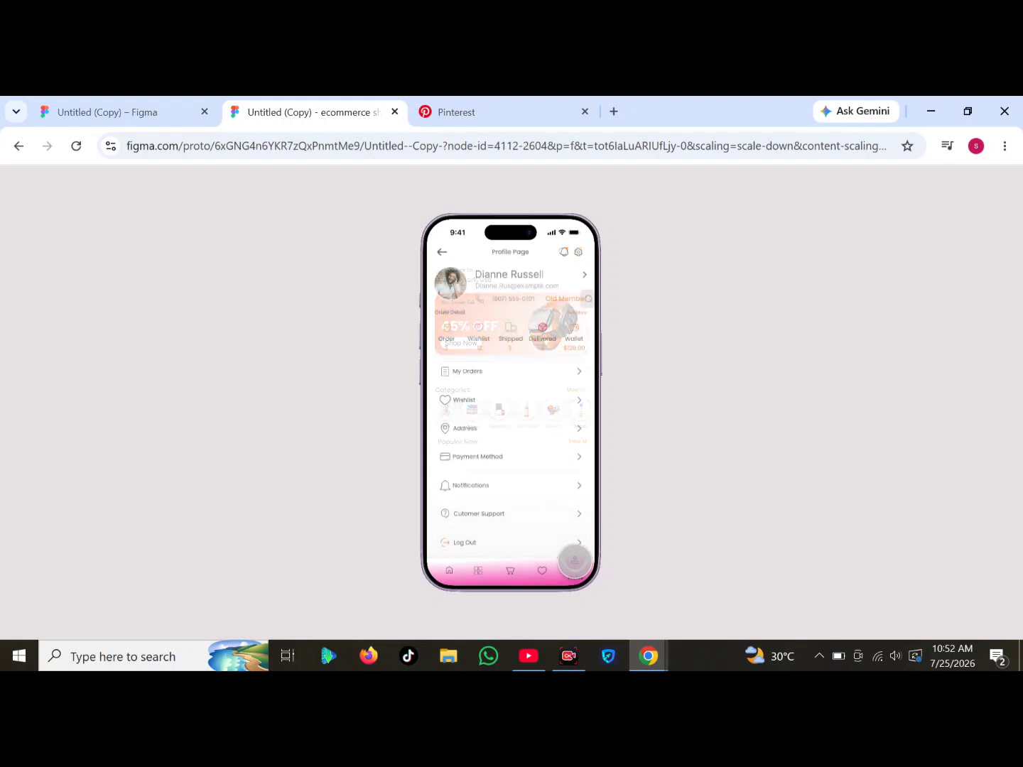
Test the My Orders and Wishlist entries of the Profile page, returning to the profile after each
{"action": "left_click", "coordinate": [569, 369]}
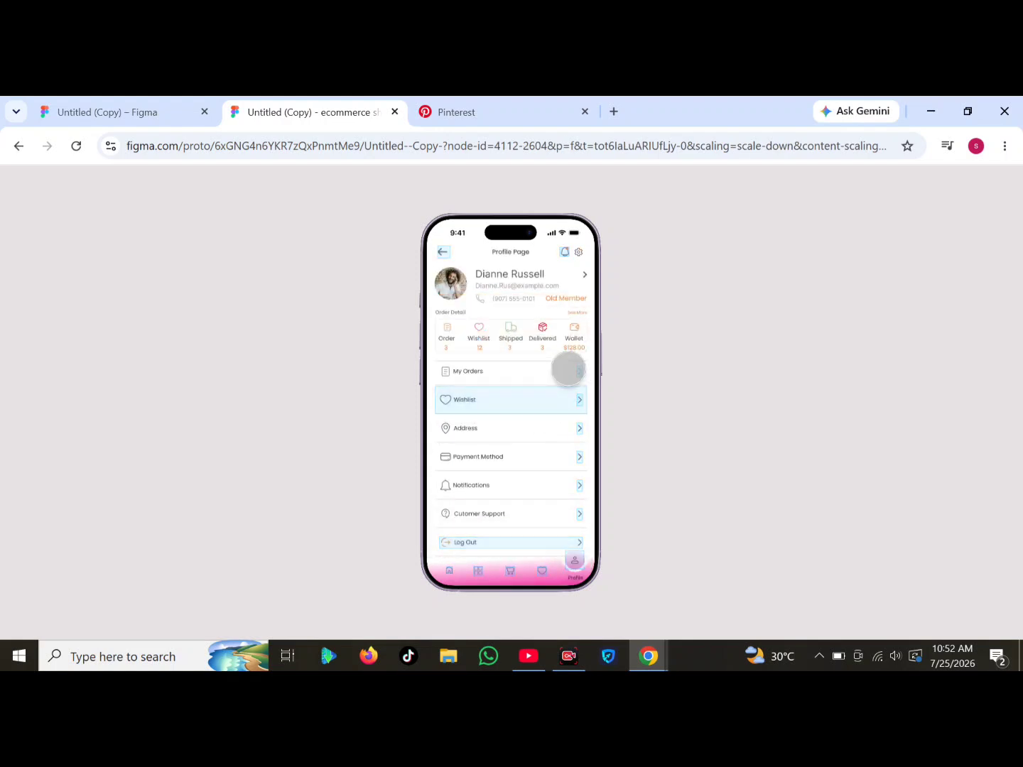
{"action": "left_click", "coordinate": [580, 373]}
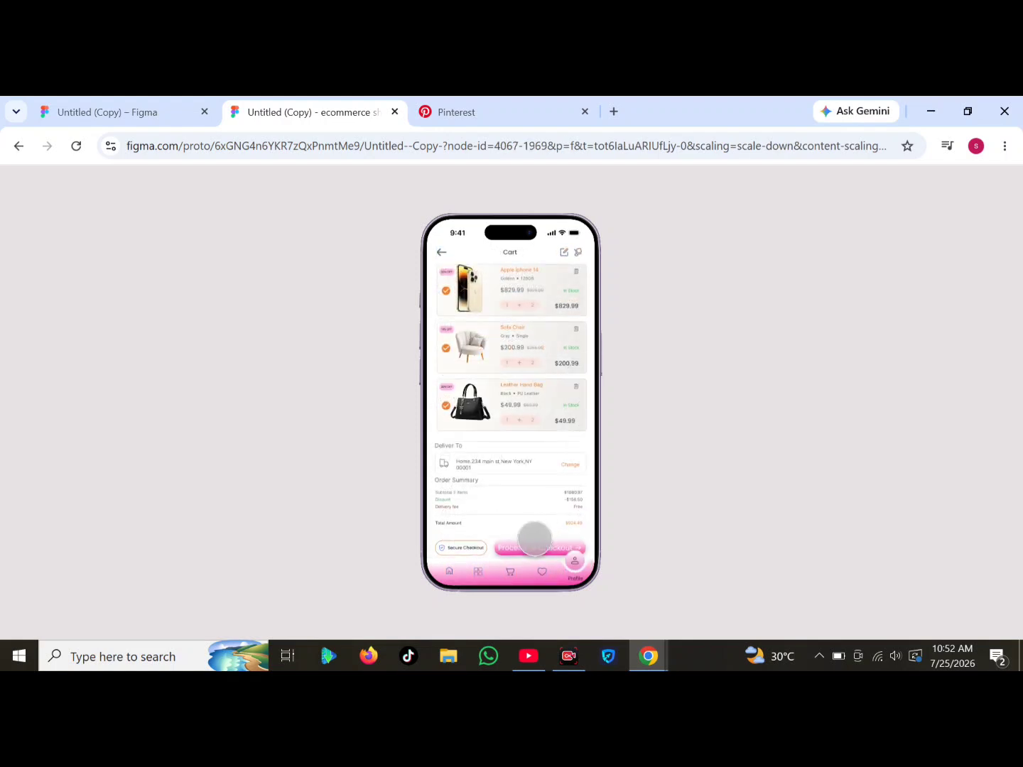
{"action": "left_click", "coordinate": [575, 566]}
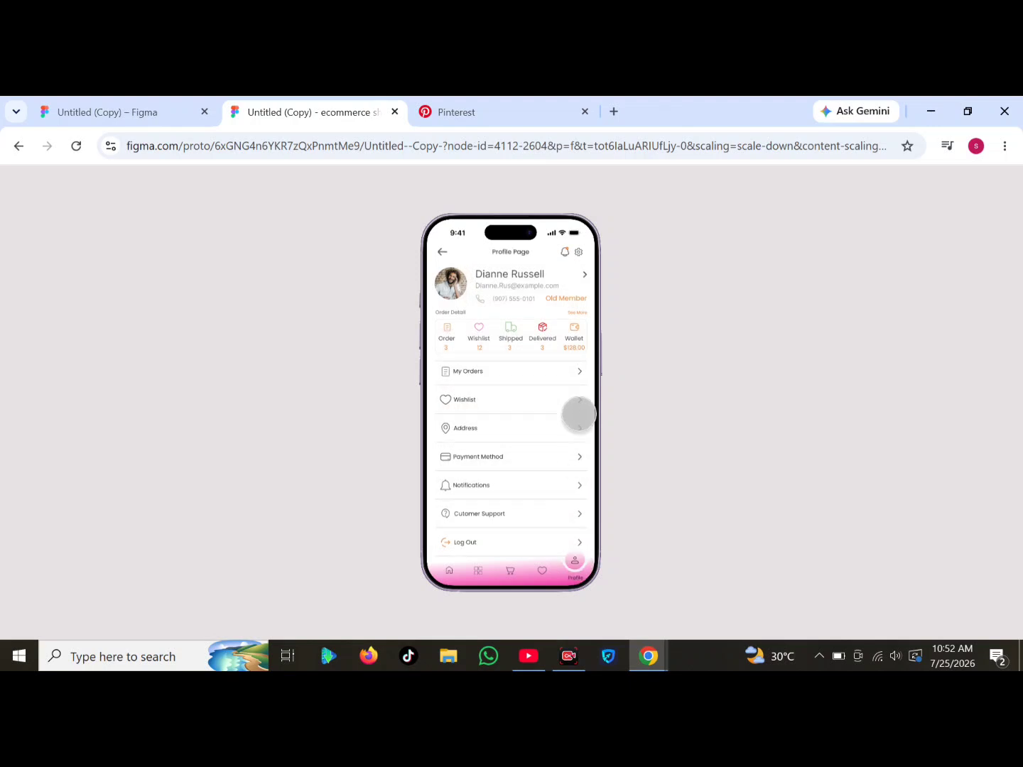
{"action": "left_click", "coordinate": [580, 402]}
{"action": "left_click", "coordinate": [576, 558]}
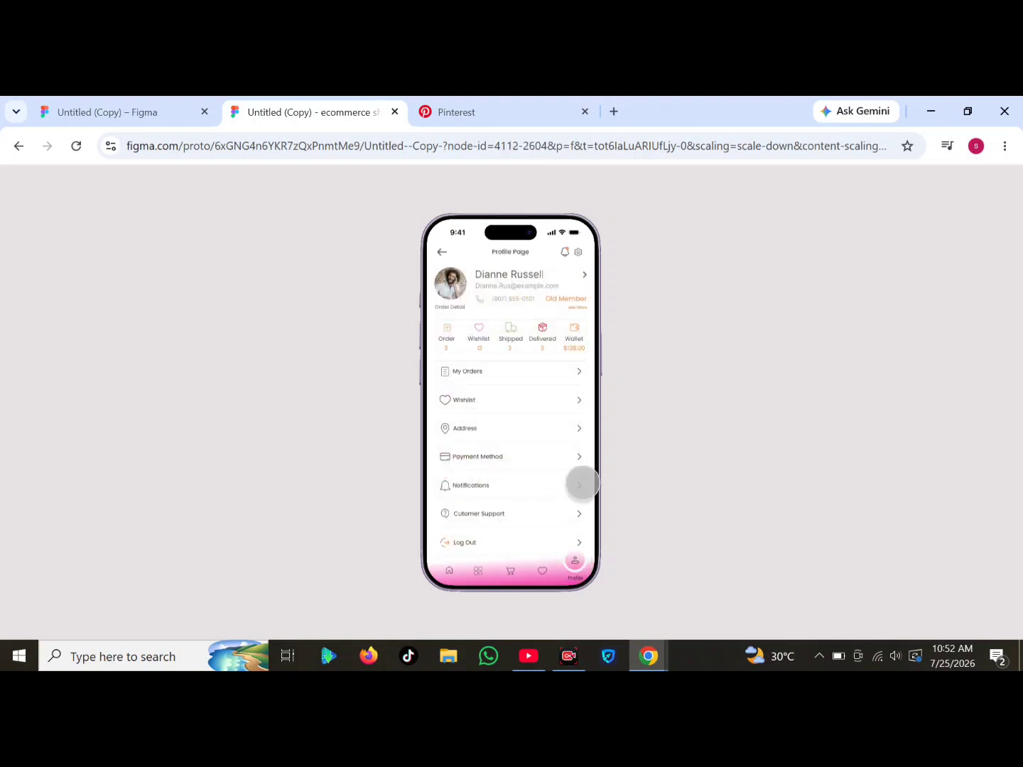
Test the Address and Payment Method entries of the Profile page, returning to the profile after each
{"action": "left_click", "coordinate": [575, 431]}
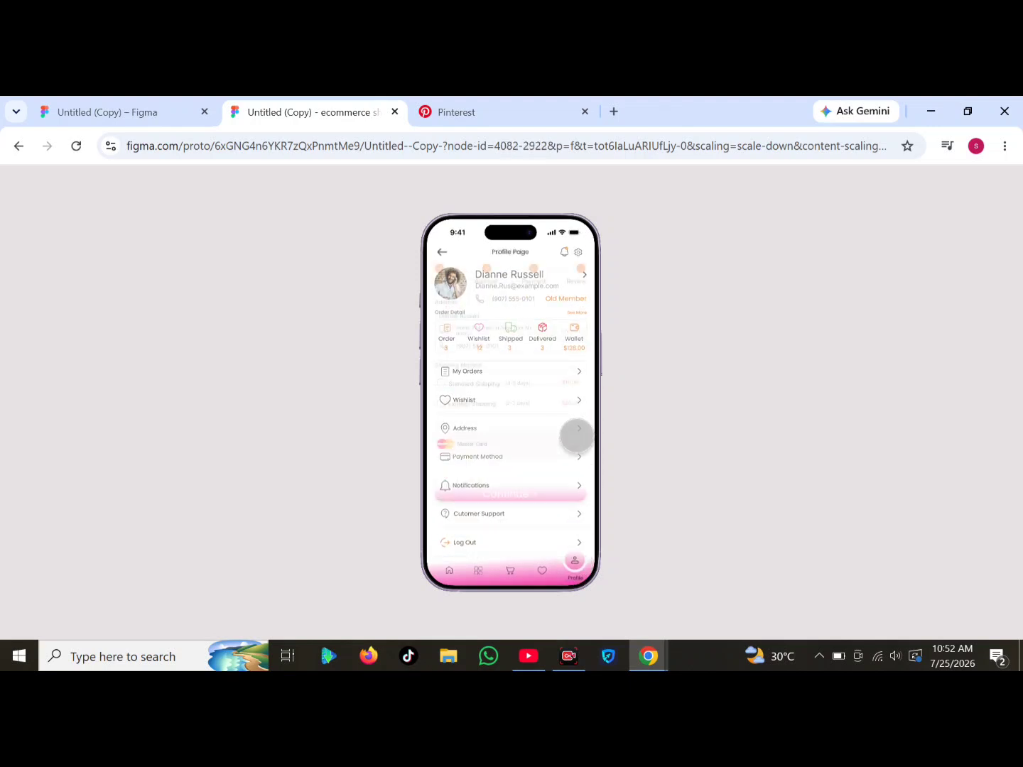
{"action": "left_click", "coordinate": [575, 560]}
{"action": "left_click", "coordinate": [578, 457]}
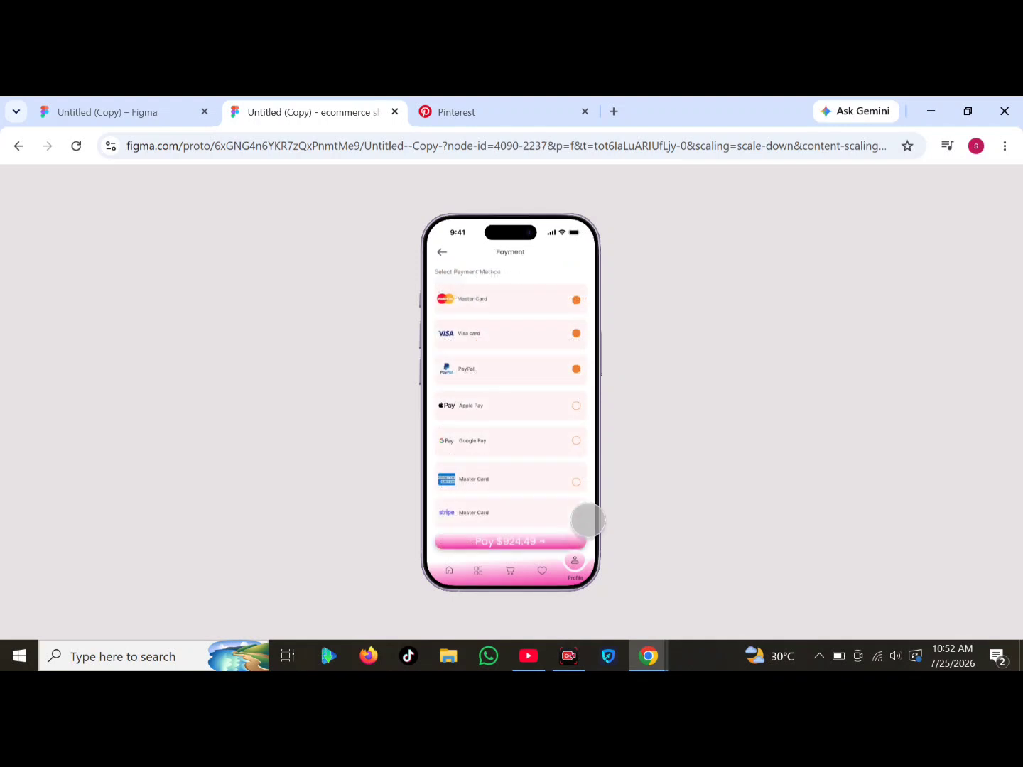
{"action": "left_click", "coordinate": [575, 566]}
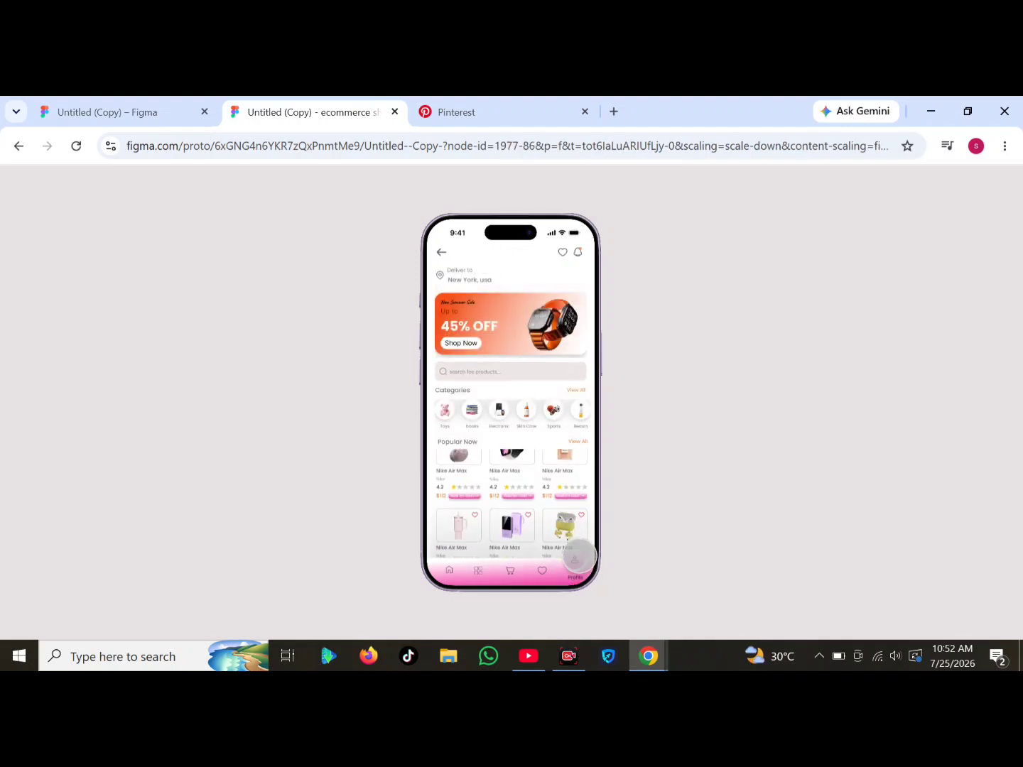
{"action": "left_click", "coordinate": [575, 560]}
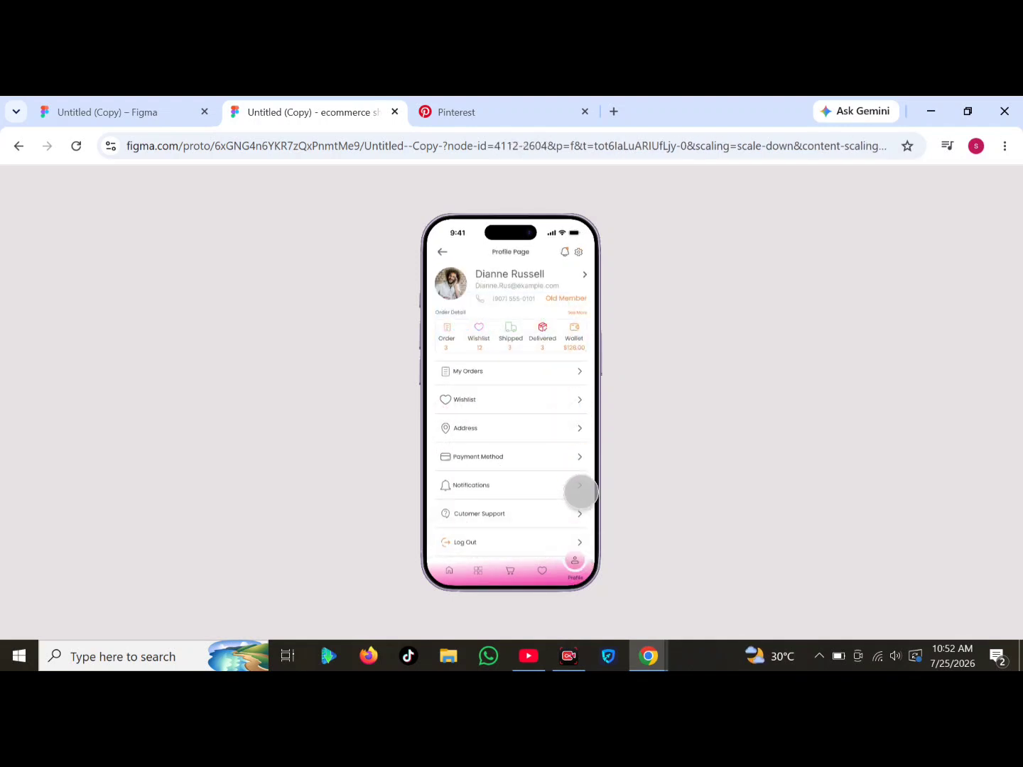
Preview the Notifications and Customer Support screens from the Profile page, returning to the profile after each
{"action": "left_click", "coordinate": [579, 486]}
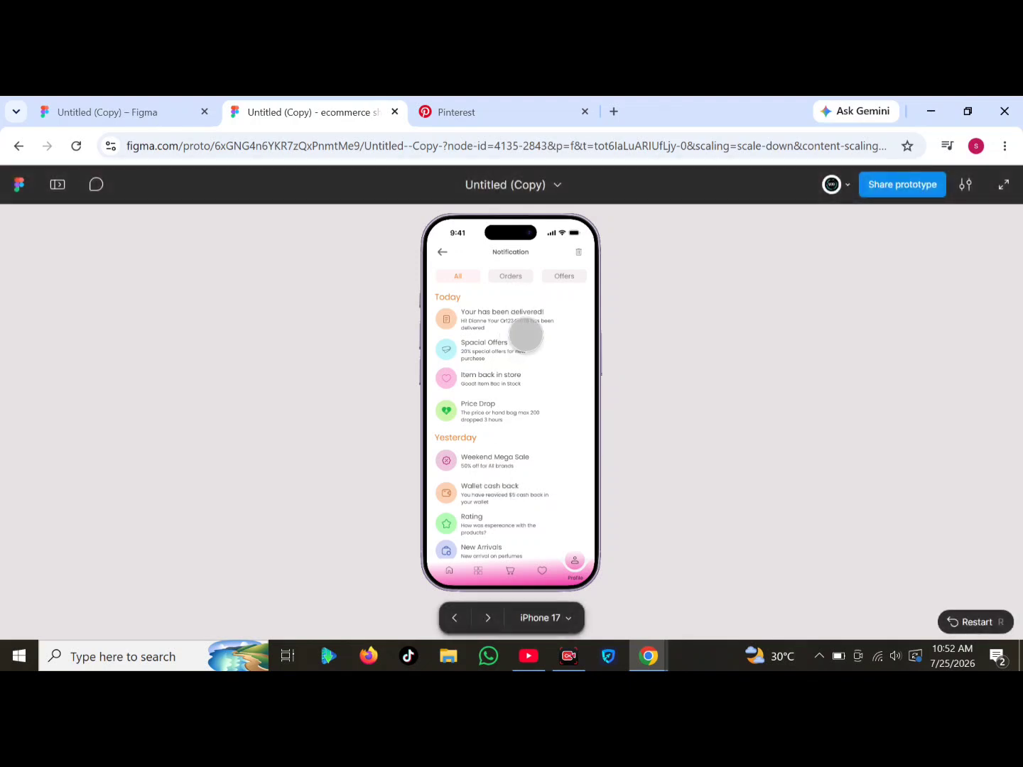
{"action": "left_click", "coordinate": [575, 561]}
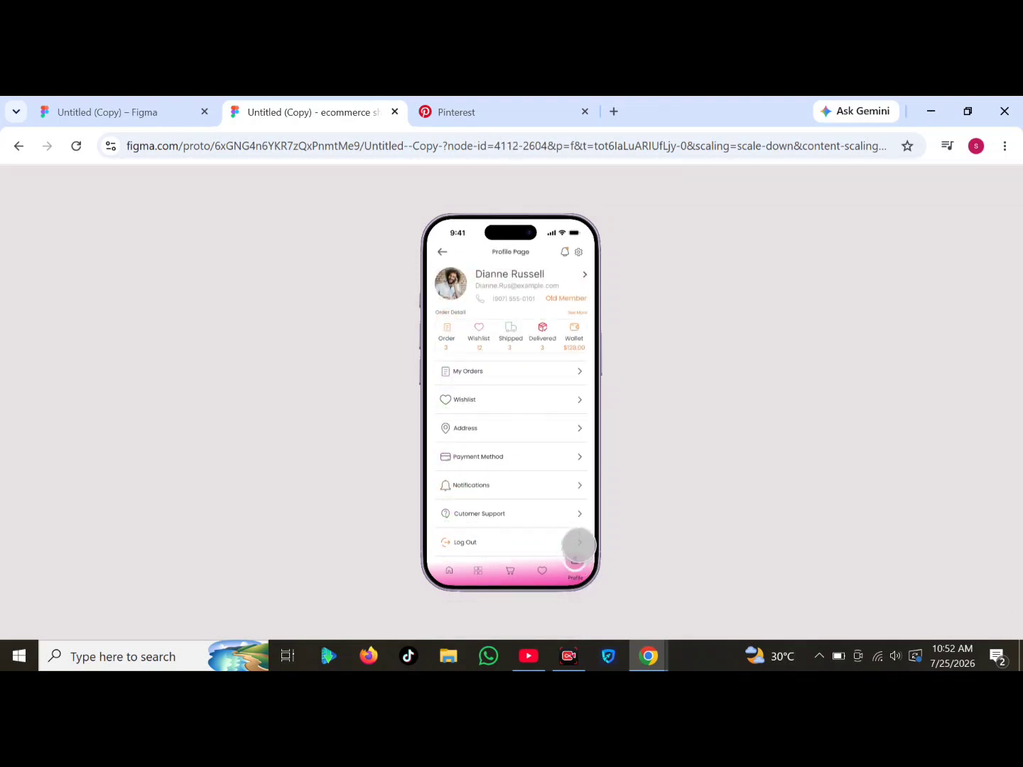
{"action": "left_click", "coordinate": [581, 515]}
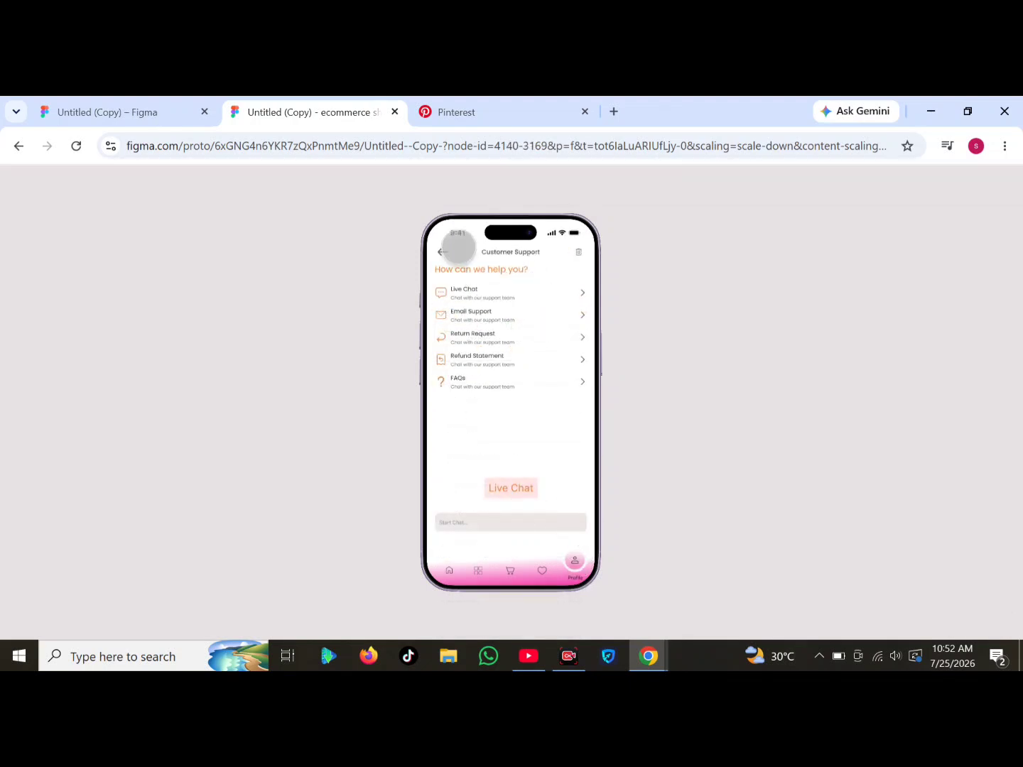
{"action": "left_click", "coordinate": [575, 560]}
Test logging out and back in, and open the product Search screen before returning home
{"action": "left_click", "coordinate": [577, 548]}
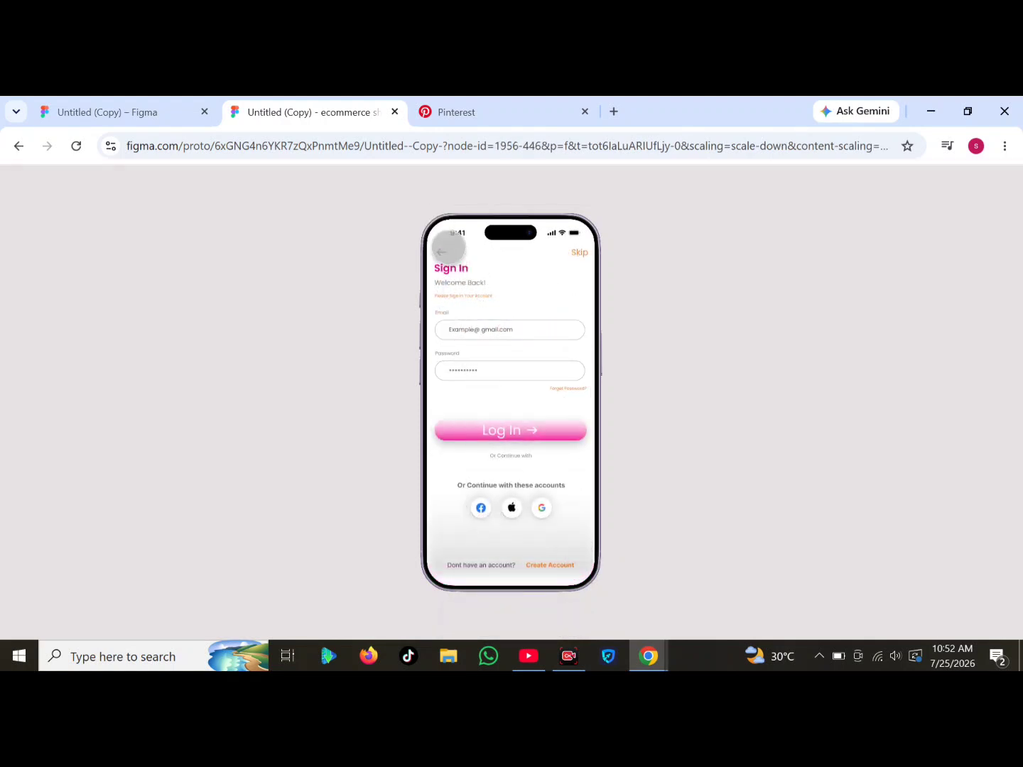
{"action": "left_click", "coordinate": [519, 426]}
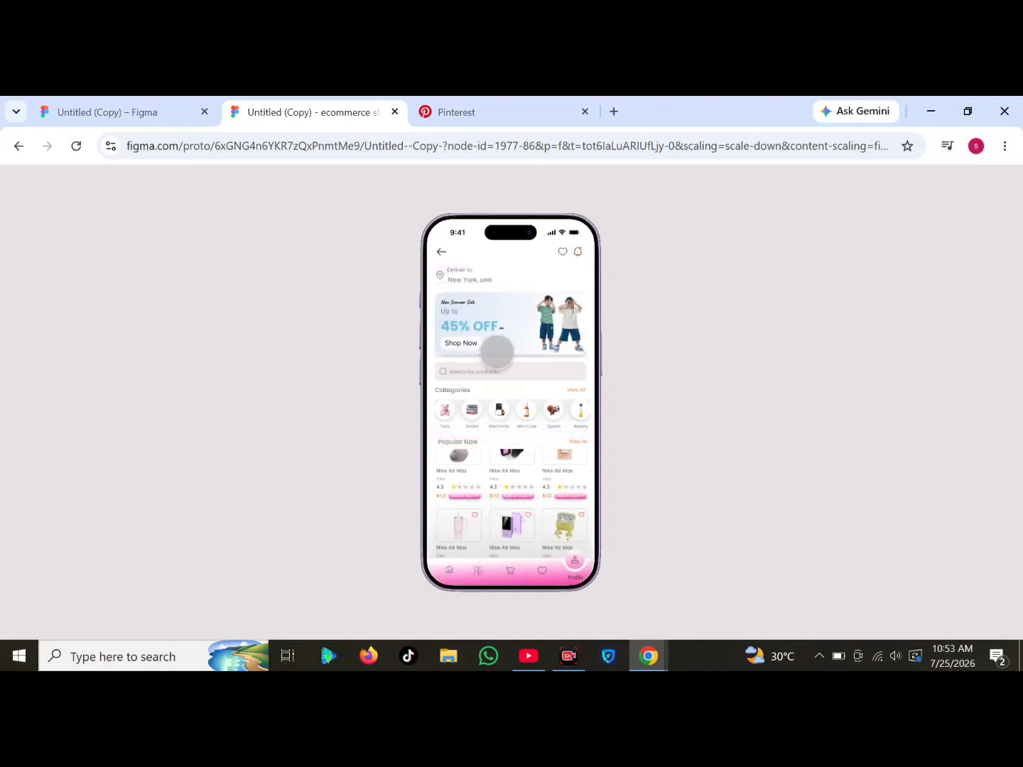
{"action": "left_click", "coordinate": [469, 370]}
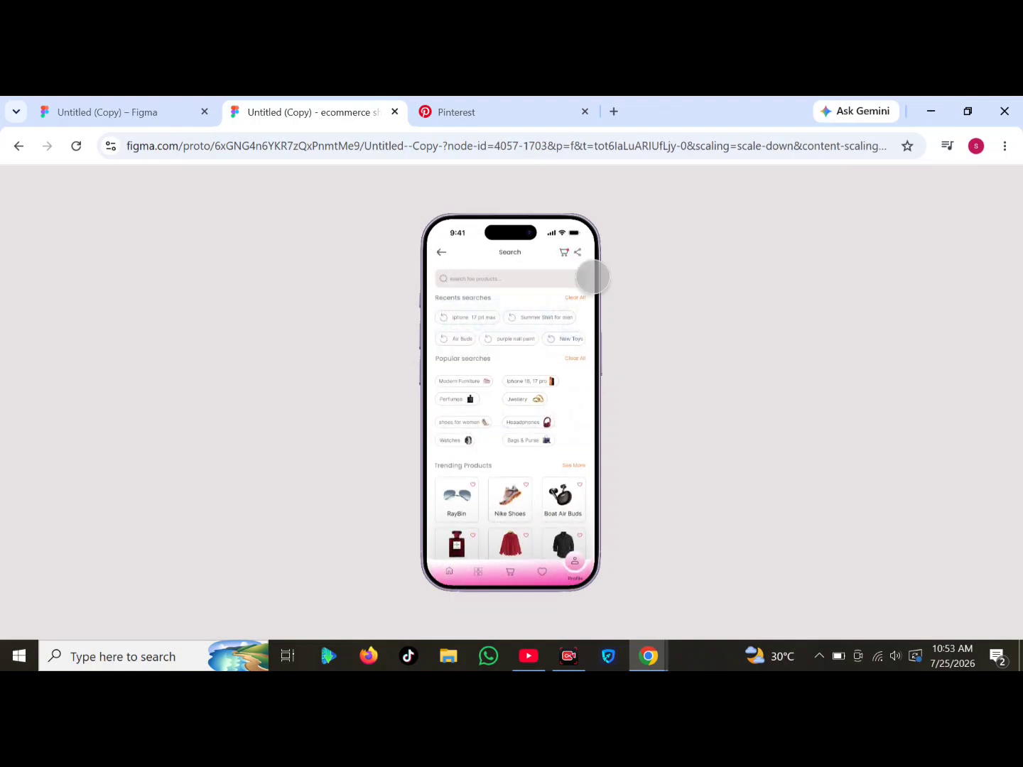
{"action": "left_click", "coordinate": [442, 252]}
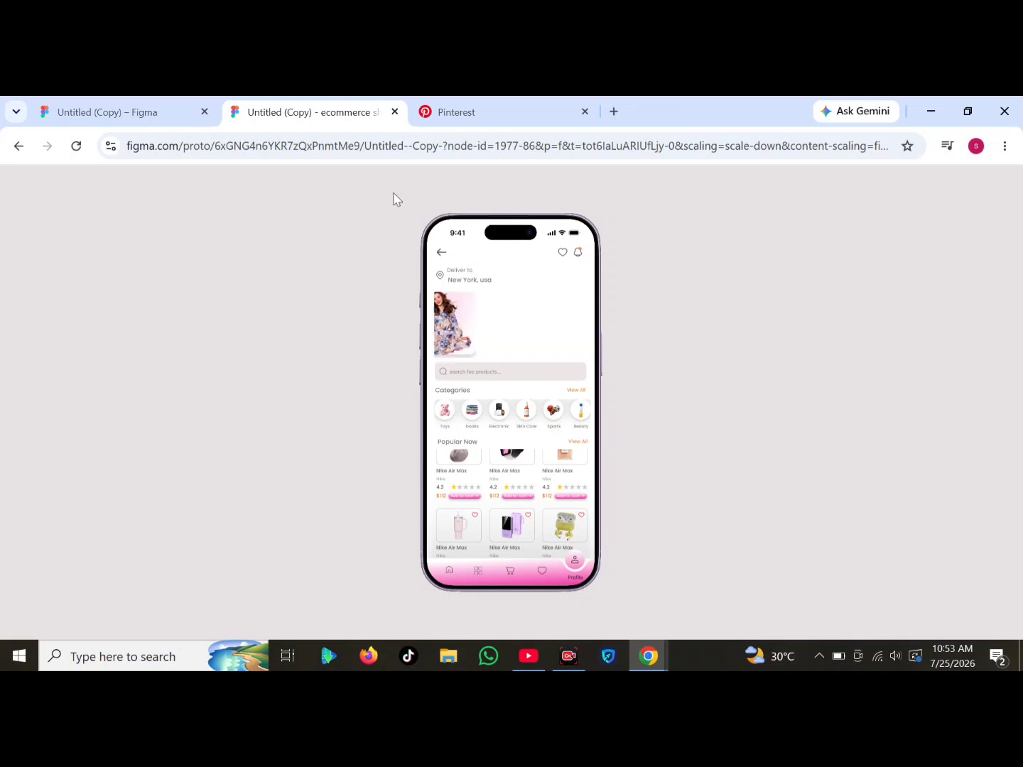
Switch to the Figma design file and examine the connected app screens, the p2s and p3s frames and the loose artwork
{"action": "left_click", "coordinate": [89, 112]}
{"action": "scroll", "coordinate": [333, 287], "scroll_direction": "down", "scroll_amount": 5, "text": "ctrl"}
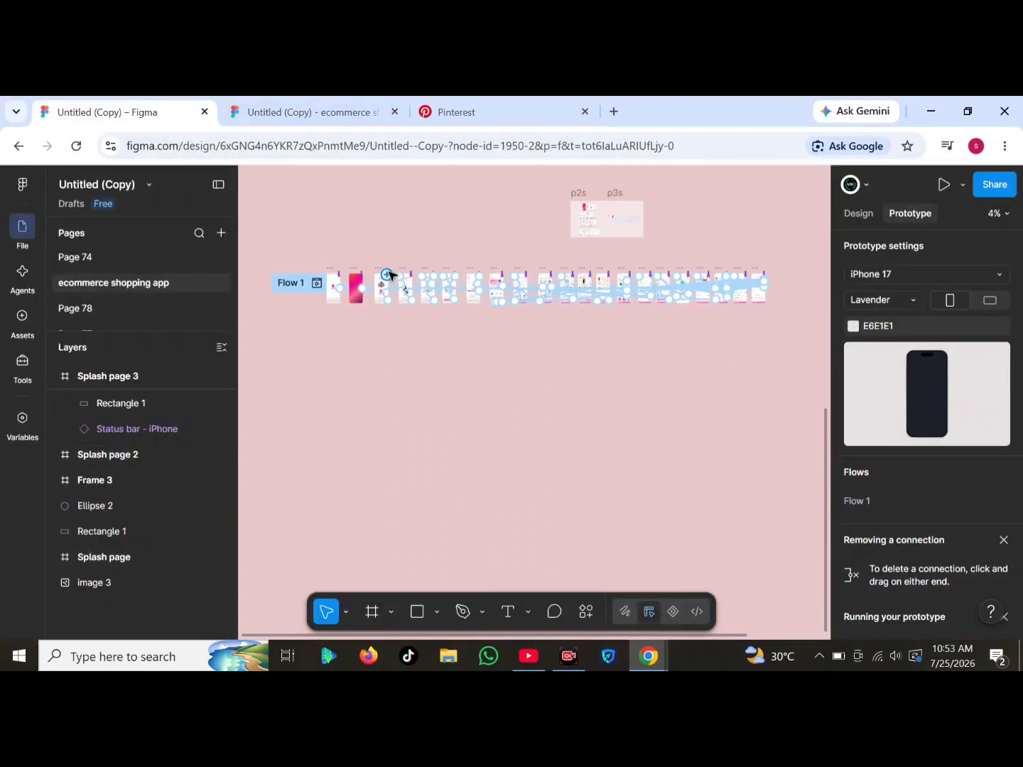
{"action": "scroll", "coordinate": [324, 251], "scroll_direction": "up", "scroll_amount": 6, "text": "ctrl"}
{"action": "scroll", "coordinate": [596, 531], "scroll_direction": "right", "scroll_amount": 8}
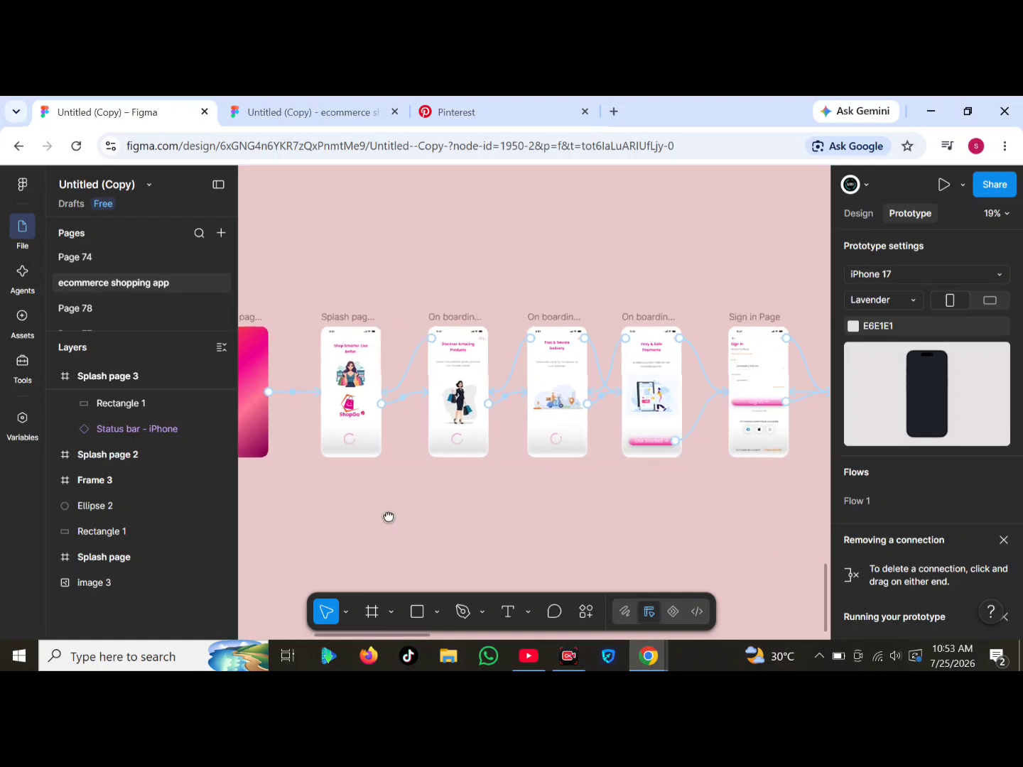
{"action": "scroll", "coordinate": [372, 523], "scroll_direction": "right", "scroll_amount": 10}
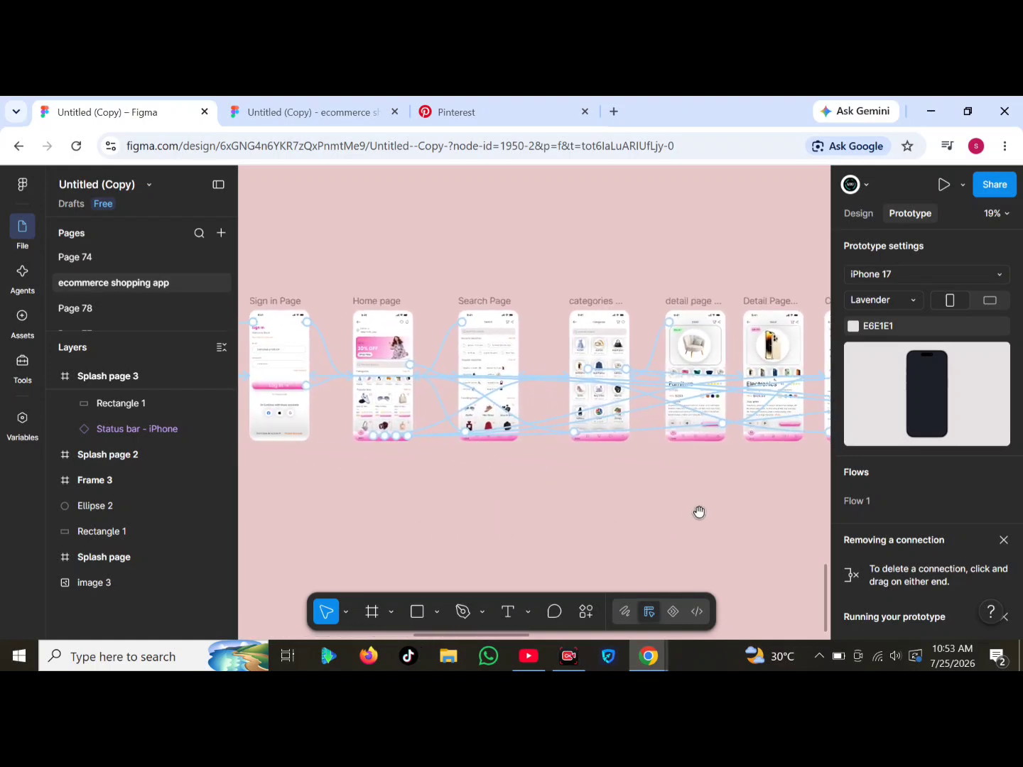
{"action": "scroll", "coordinate": [764, 551], "scroll_direction": "right", "scroll_amount": 5}
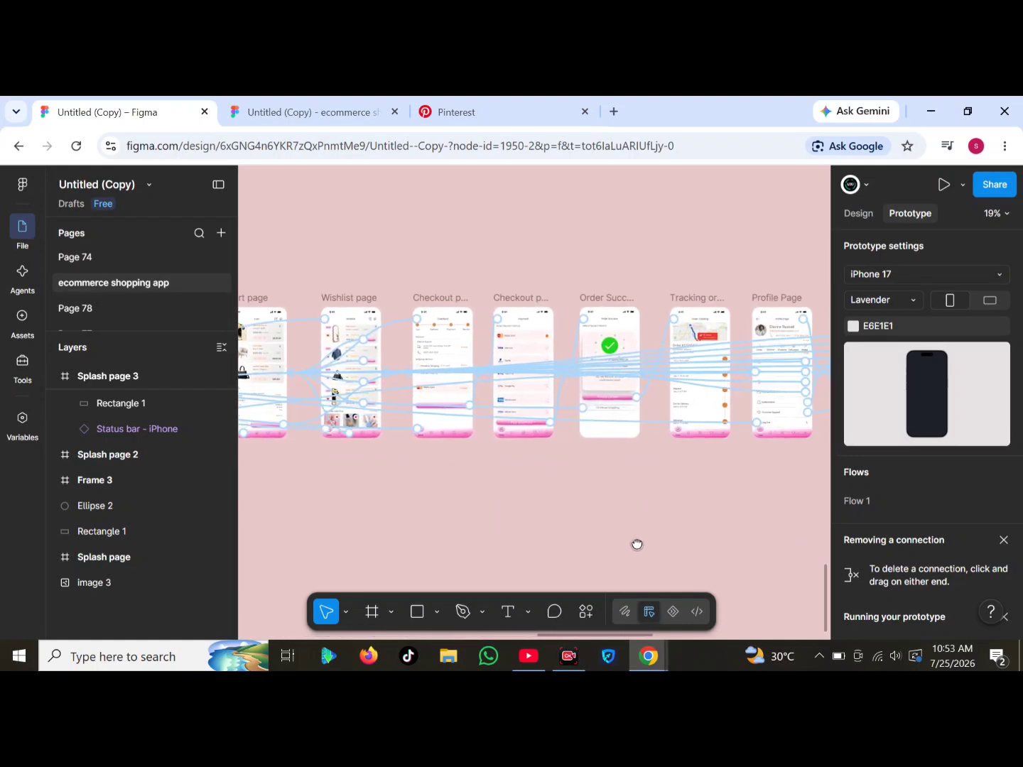
{"action": "scroll", "coordinate": [651, 540], "scroll_direction": "down", "scroll_amount": 5}
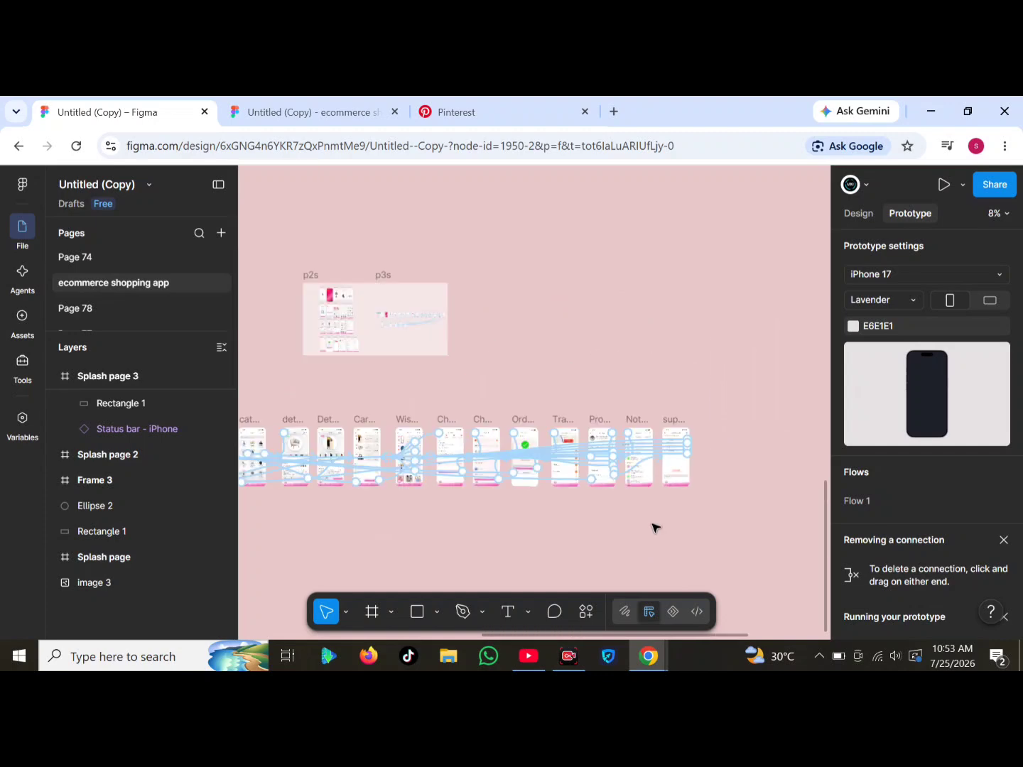
{"action": "scroll", "coordinate": [377, 390], "scroll_direction": "up", "scroll_amount": 4}
{"action": "scroll", "coordinate": [452, 364], "scroll_direction": "up", "scroll_amount": 5}
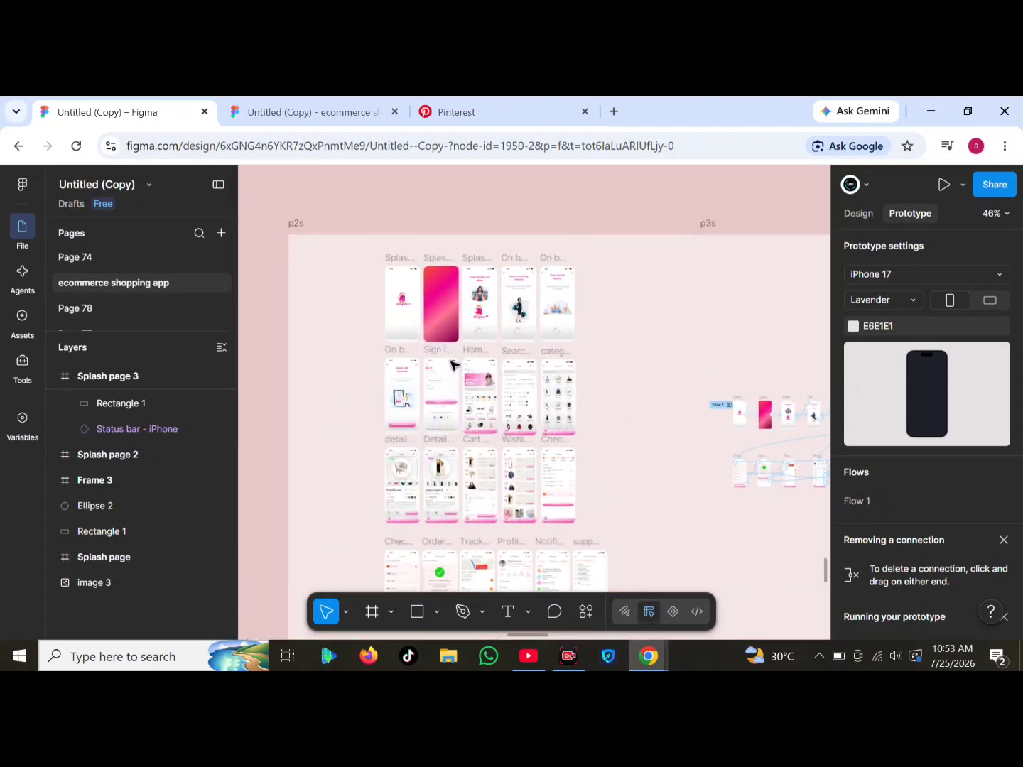
{"action": "scroll", "coordinate": [452, 364], "scroll_direction": "down", "scroll_amount": 3}
{"action": "scroll", "coordinate": [452, 363], "scroll_direction": "down", "scroll_amount": 10}
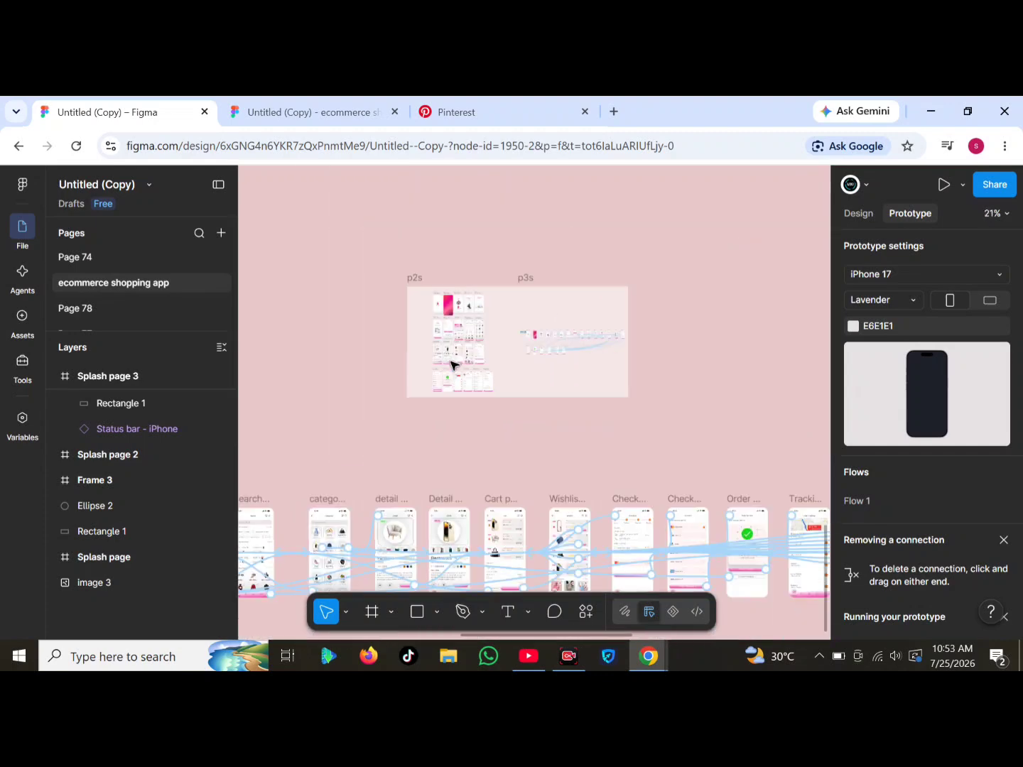
{"action": "left_click_drag", "start_coordinate": [395, 484], "coordinate": [535, 536]}
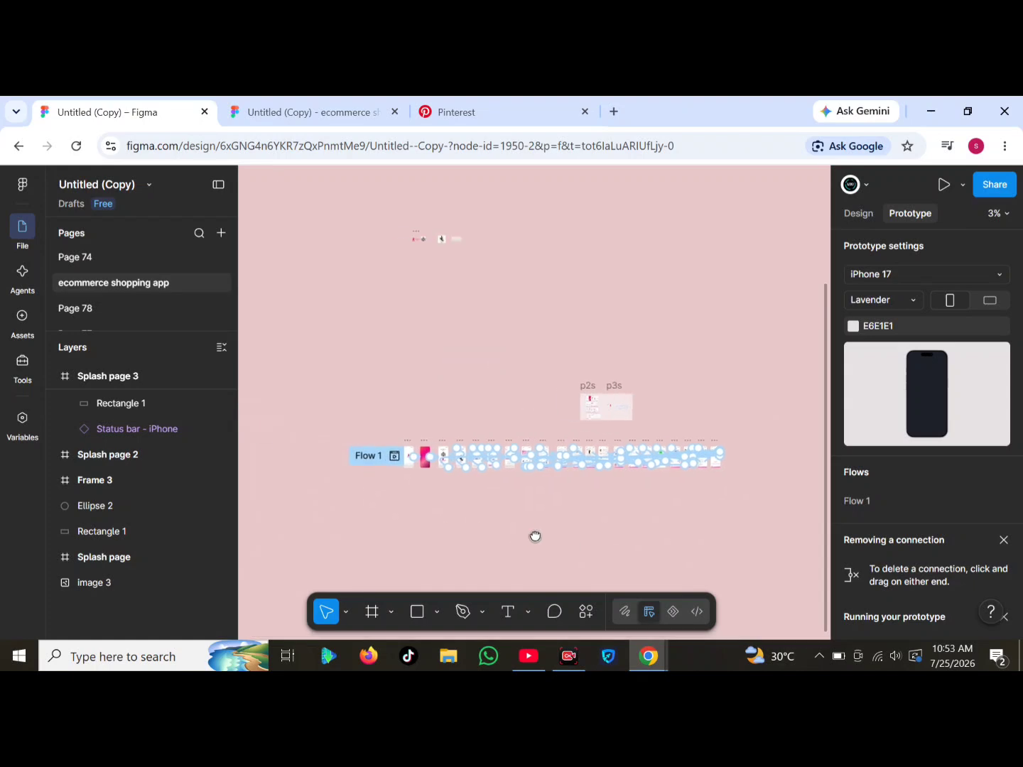
{"action": "scroll", "coordinate": [435, 215], "scroll_direction": "up", "scroll_amount": 8}
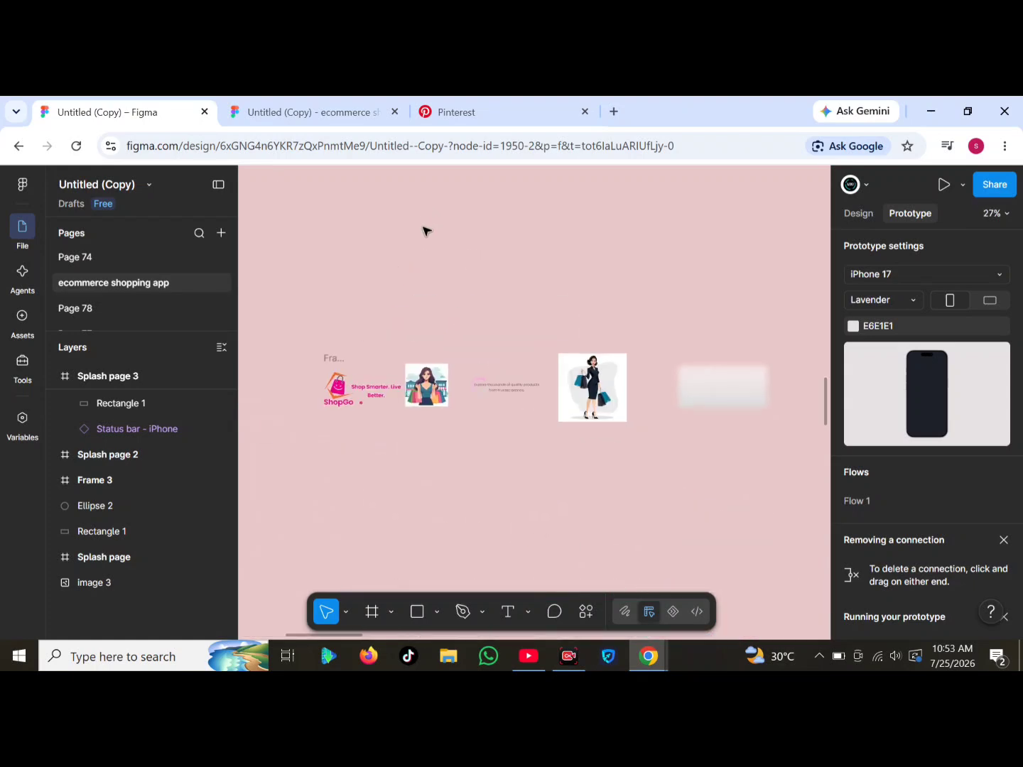
{"action": "scroll", "coordinate": [425, 242], "scroll_direction": "up", "scroll_amount": 3}
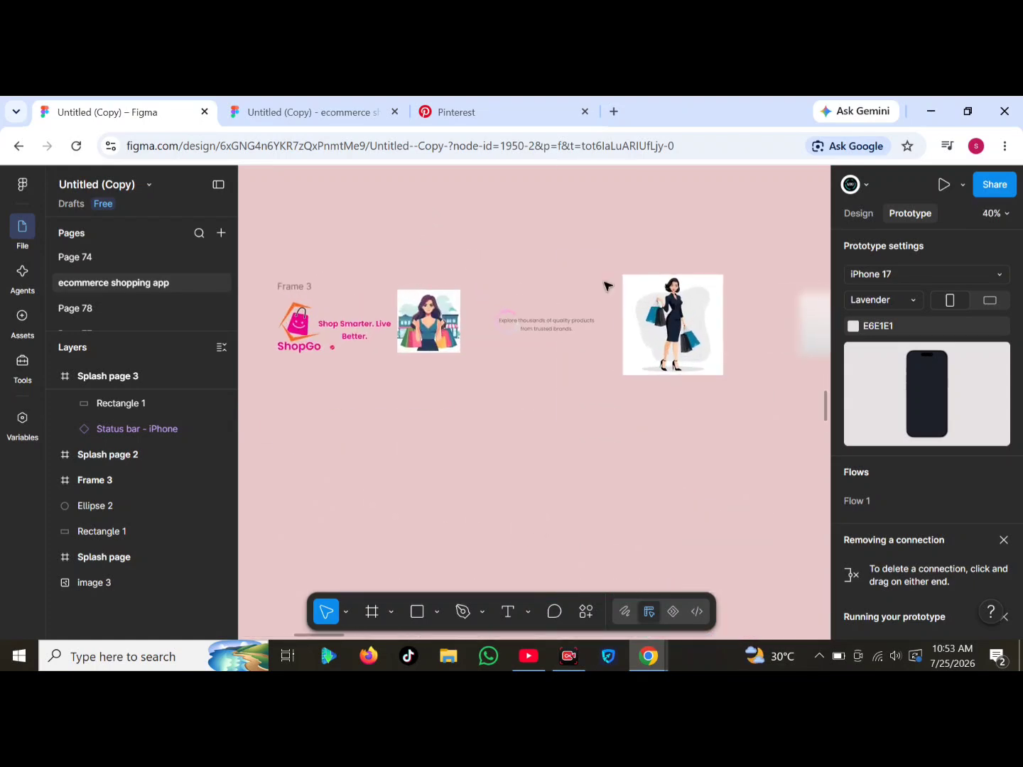
Add an iPhone 16 & 17 Pro frame below the loose ShopGo logo artwork and round its corners
{"action": "left_click", "coordinate": [371, 609]}
{"action": "left_click", "coordinate": [908, 326]}
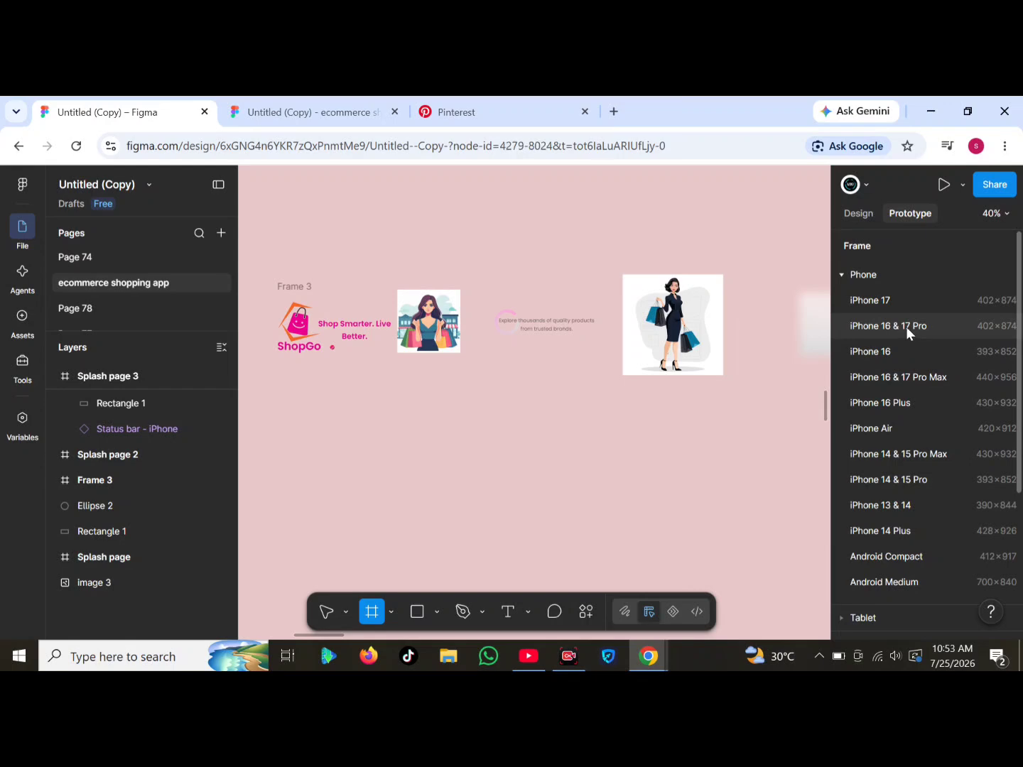
{"action": "left_click_drag", "start_coordinate": [773, 413], "coordinate": [333, 512]}
{"action": "scroll", "coordinate": [331, 519], "scroll_direction": "down", "scroll_amount": 2}
{"action": "scroll", "coordinate": [380, 523], "scroll_direction": "down", "scroll_amount": 1}
{"action": "scroll", "coordinate": [359, 514], "scroll_direction": "up", "scroll_amount": 2}
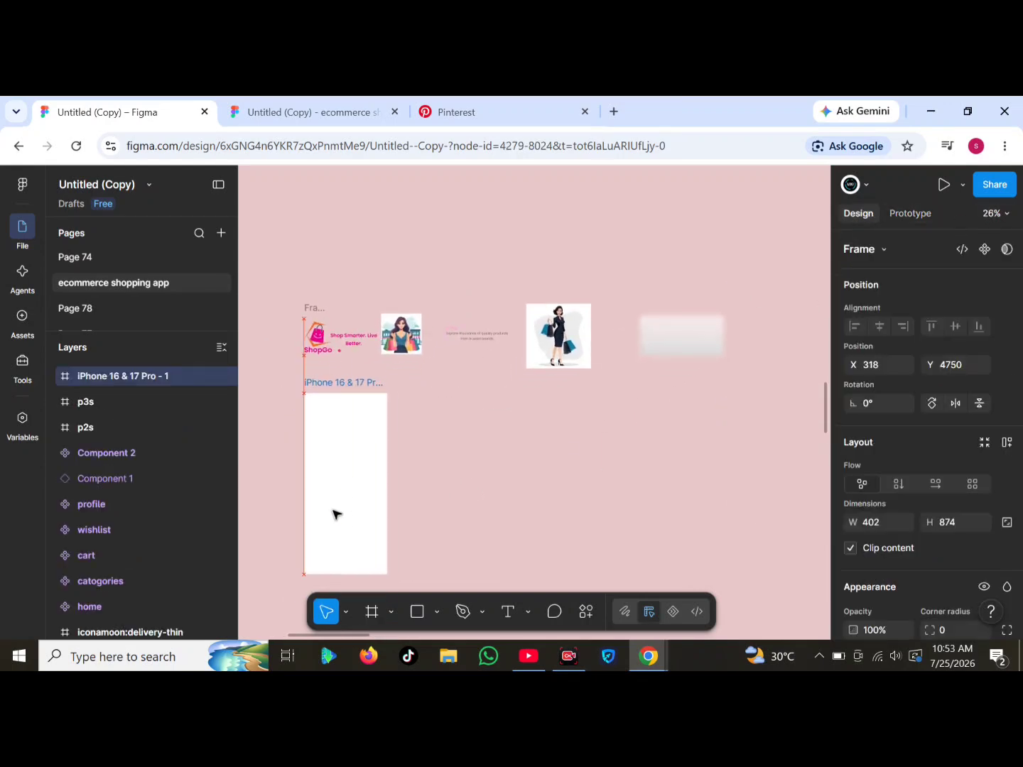
{"action": "scroll", "coordinate": [334, 513], "scroll_direction": "down", "scroll_amount": 1}
{"action": "scroll", "coordinate": [334, 513], "scroll_direction": "up", "scroll_amount": 2}
{"action": "scroll", "coordinate": [945, 492], "scroll_direction": "down", "scroll_amount": 5}
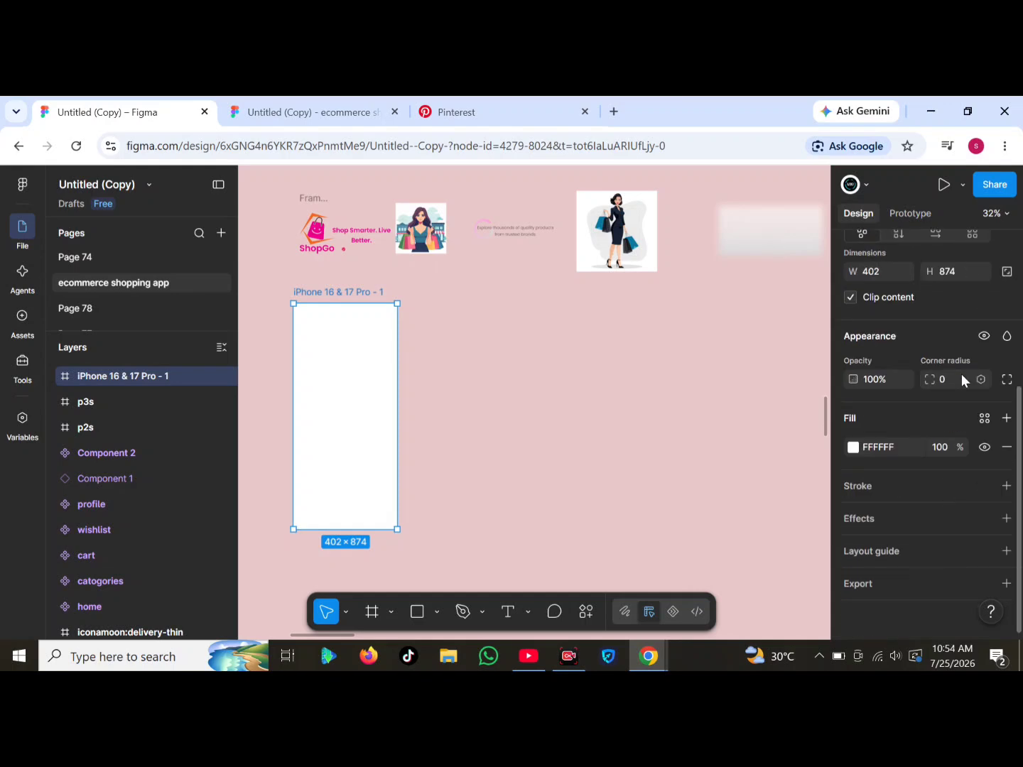
{"action": "left_click", "coordinate": [564, 359]}
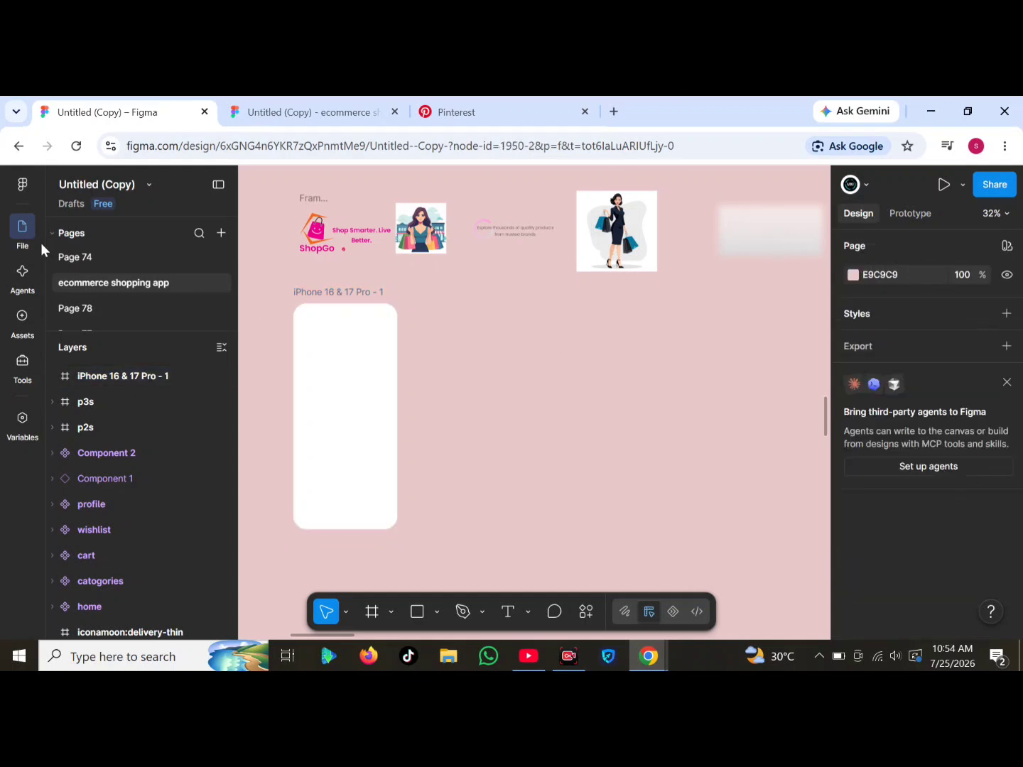
Search the assets for "bar" and place the iPhone status bar at the top of the new phone frame
{"action": "left_click", "coordinate": [22, 316]}
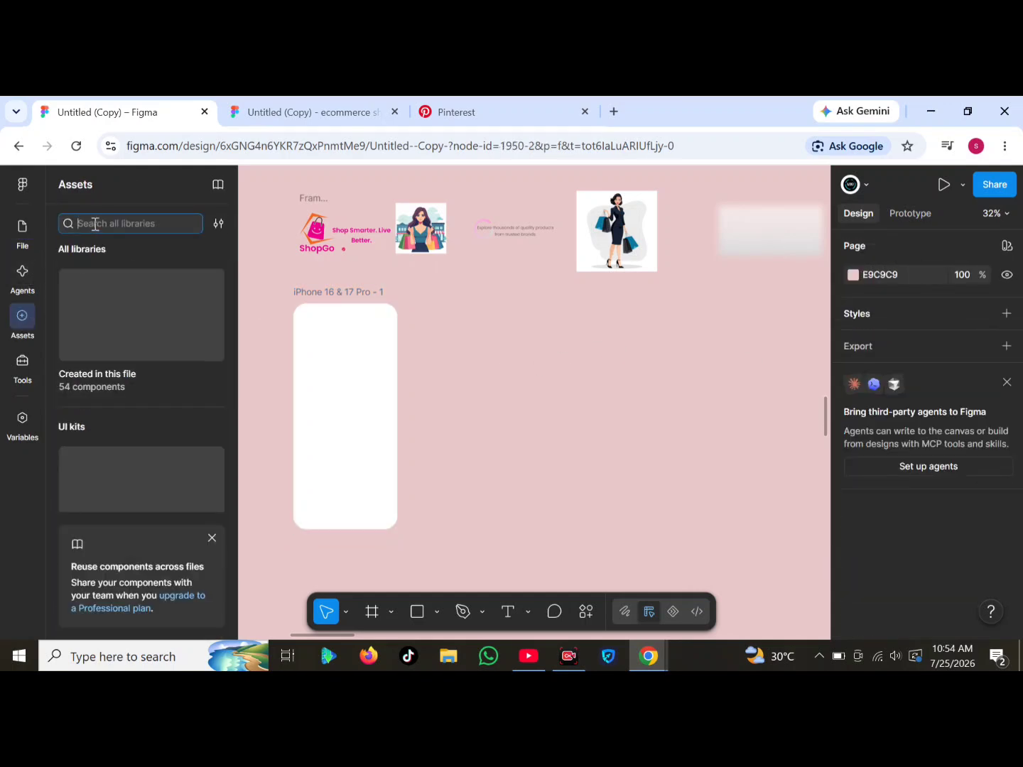
{"action": "type", "text": "bar"}
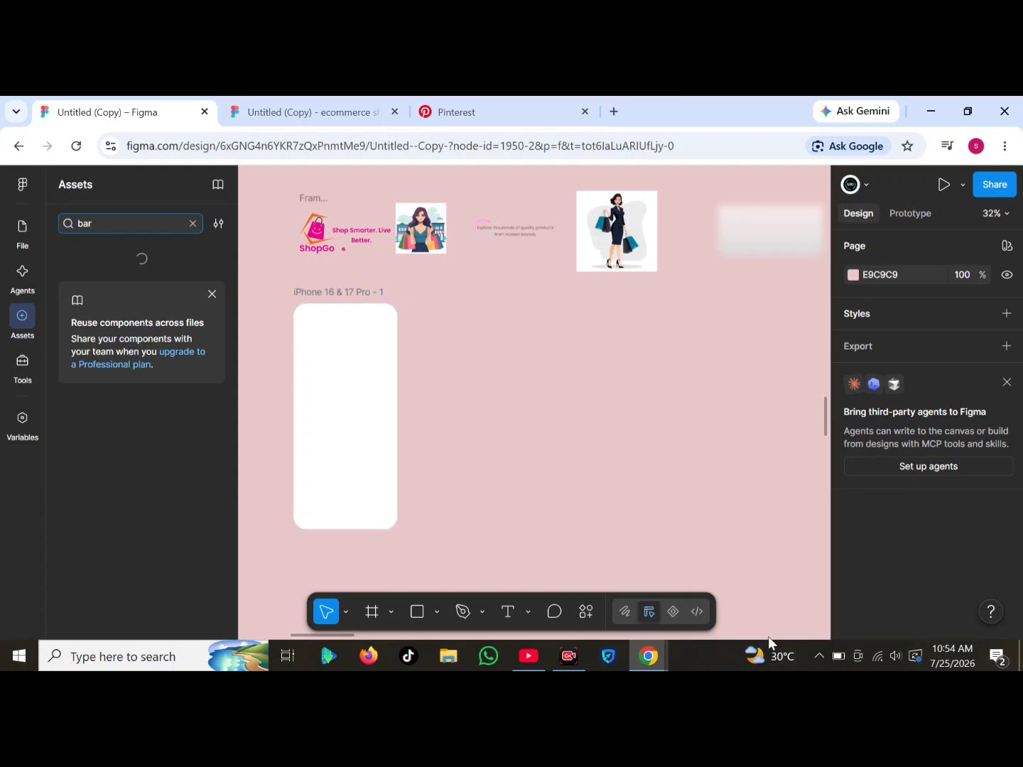
{"action": "left_click_drag", "start_coordinate": [97, 399], "coordinate": [520, 399]}
{"action": "left_click", "coordinate": [735, 236]}
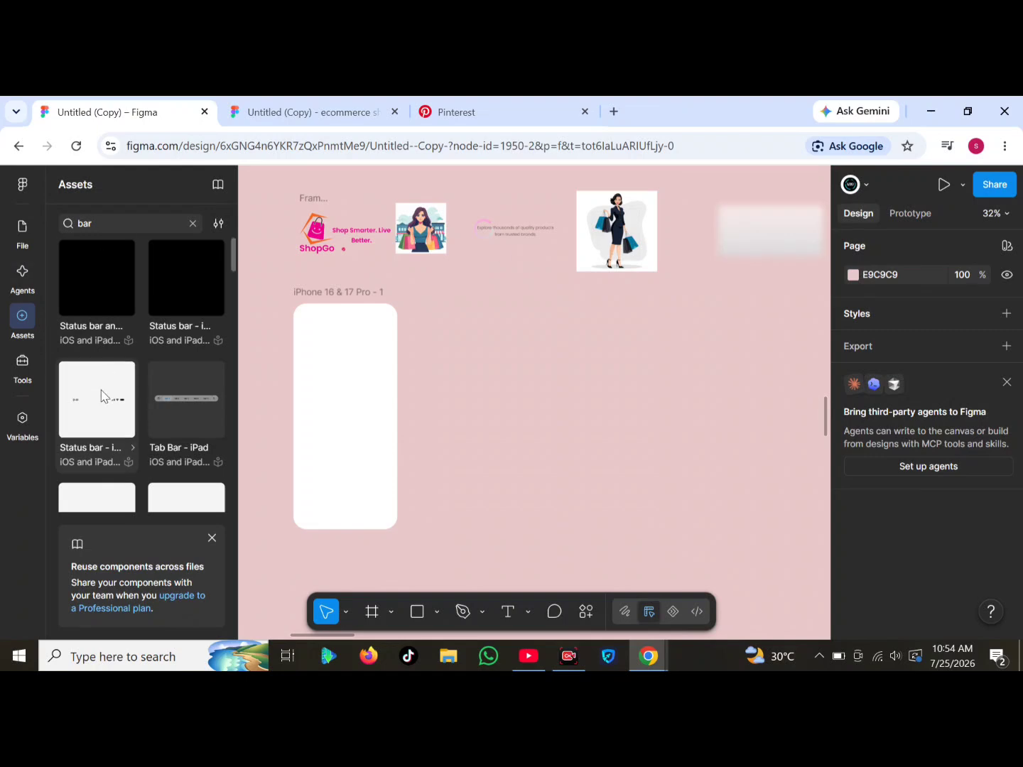
{"action": "left_click_drag", "start_coordinate": [100, 398], "coordinate": [327, 314]}
{"action": "left_click", "coordinate": [723, 569]}
{"action": "left_click", "coordinate": [532, 327]}
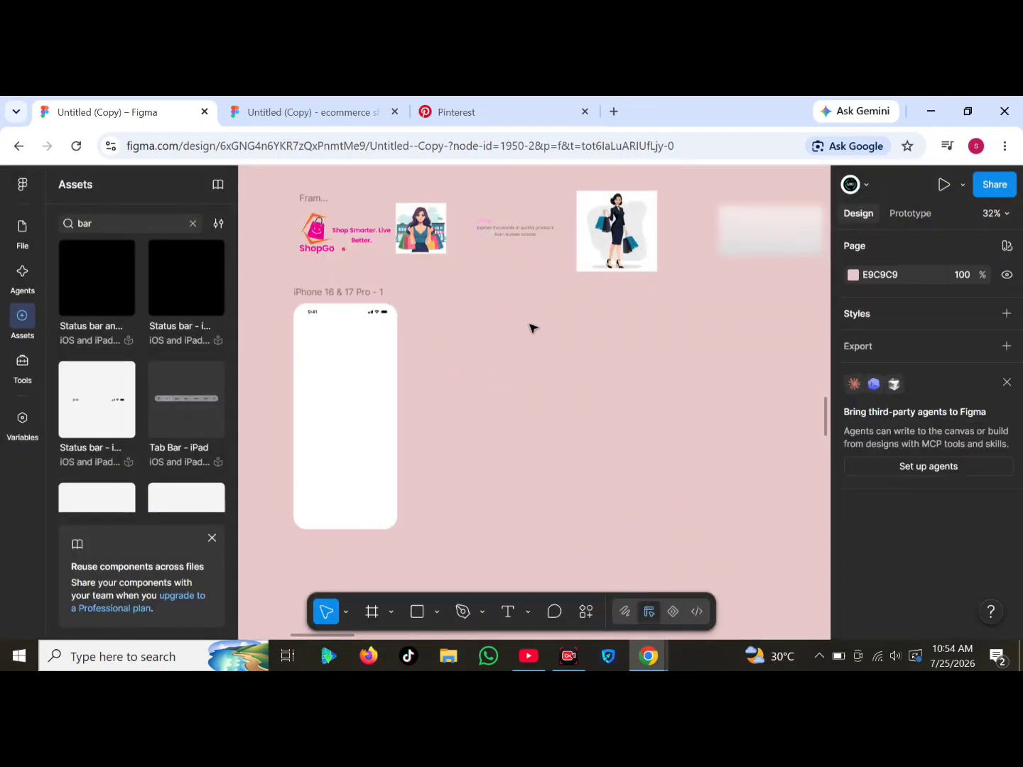
Select the ShopGo logo frame above the phone frame and switch to Pinterest
{"action": "scroll", "coordinate": [310, 221], "scroll_direction": "up", "scroll_amount": 3}
{"action": "left_click", "coordinate": [343, 192]}
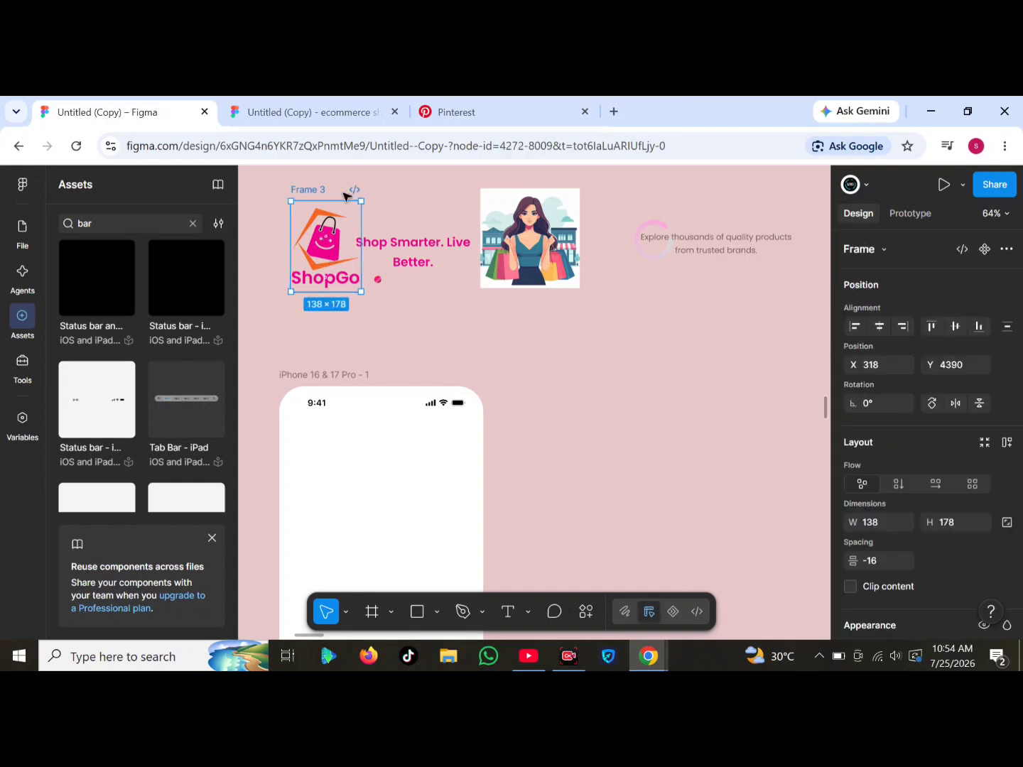
{"action": "left_click", "coordinate": [489, 122]}
{"action": "left_click", "coordinate": [806, 201]}
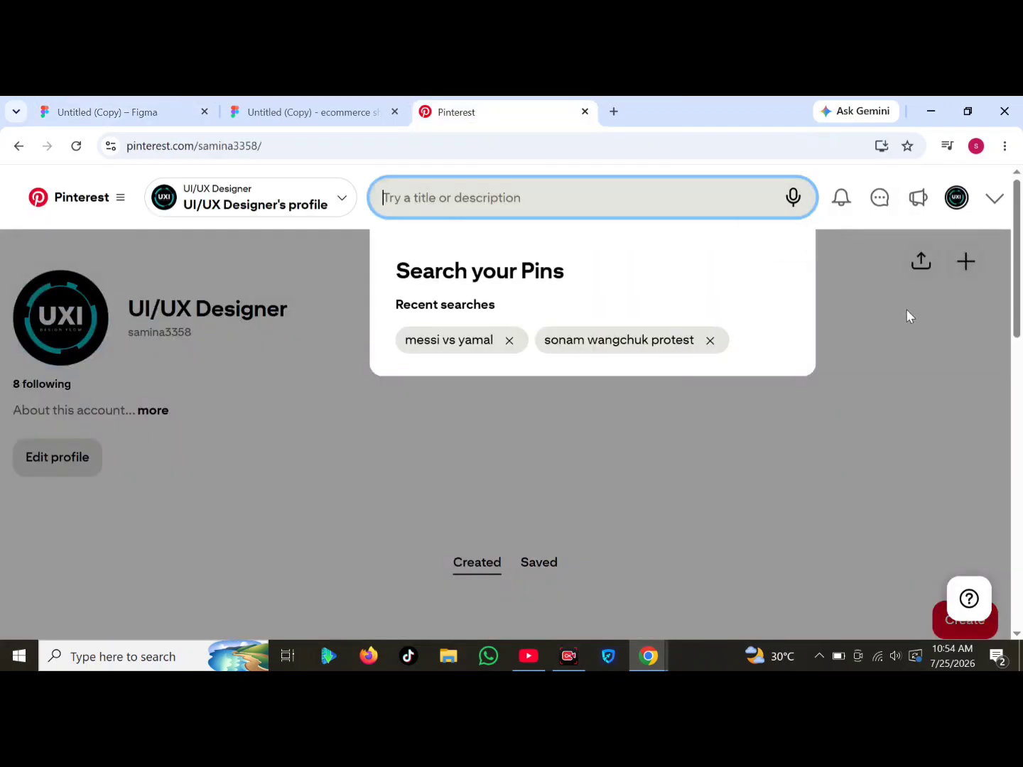
{"action": "type", "text": "s"}
{"action": "key", "text": "BackSpace"}
{"action": "left_click", "coordinate": [836, 318]}
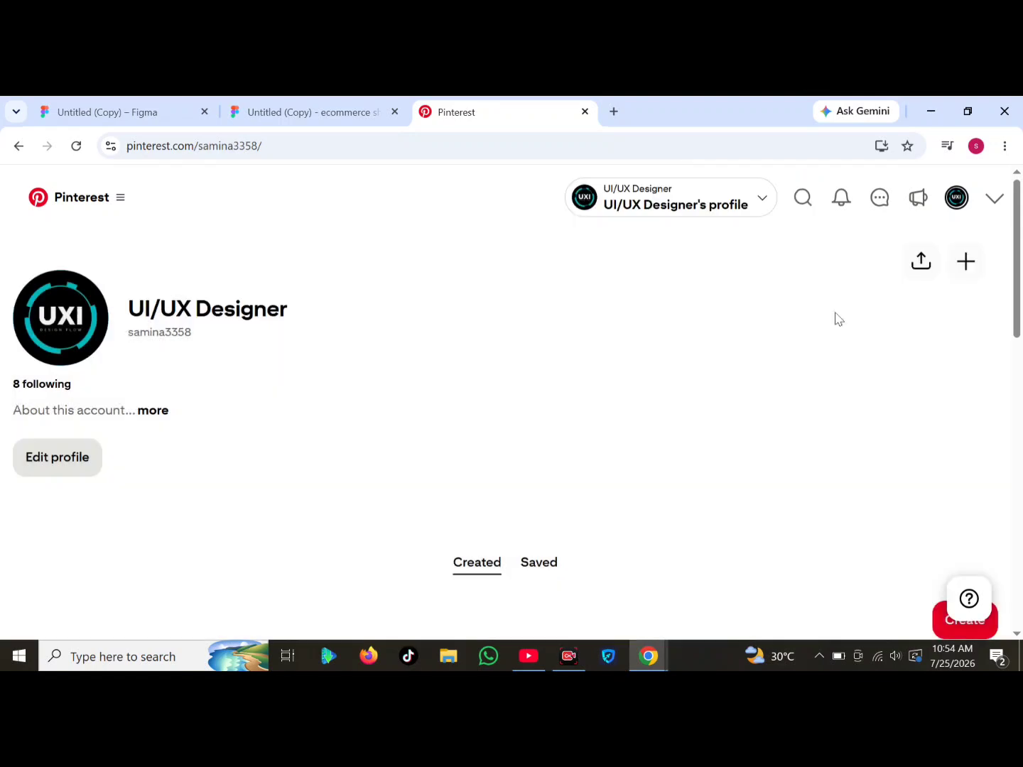
Return to the Pinterest business hub, search for "shopping logo" and browse the logo designs
{"action": "left_click", "coordinate": [18, 145]}
{"action": "left_click", "coordinate": [801, 200]}
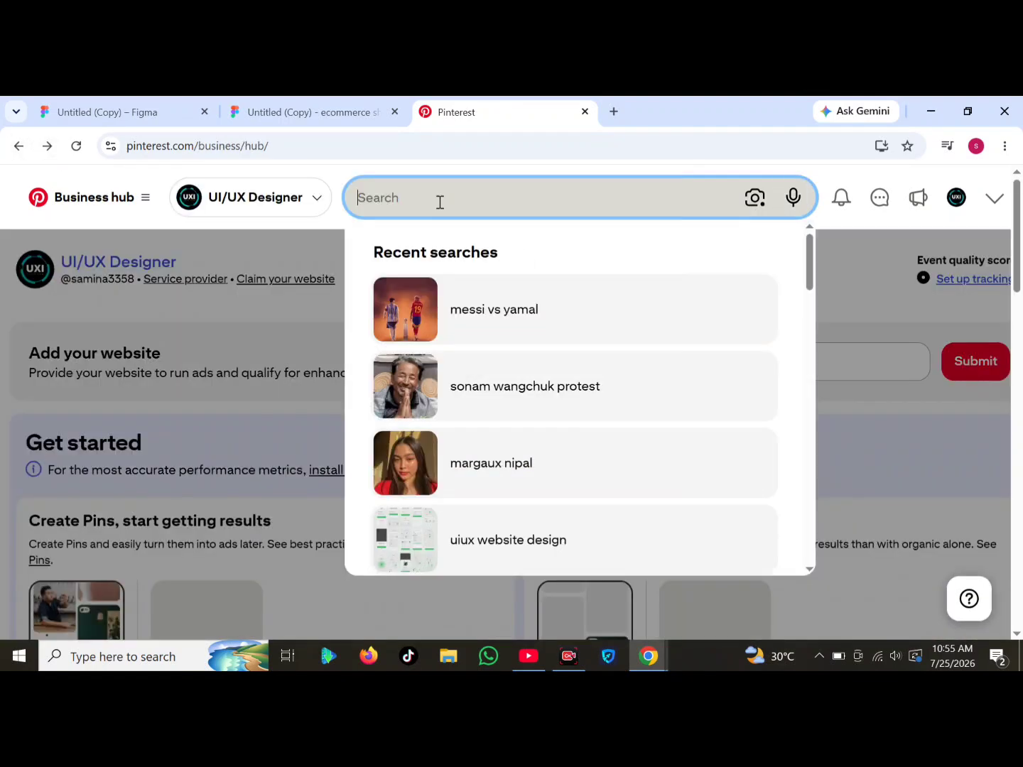
{"action": "type", "text": "shopping logo"}
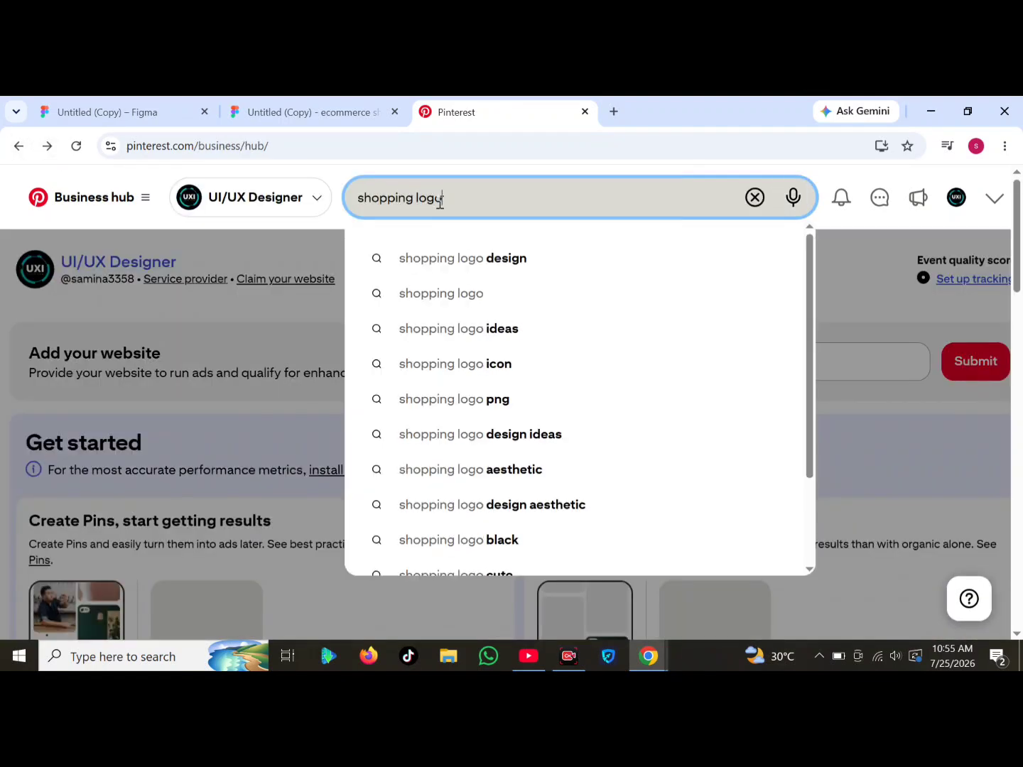
{"action": "key", "text": "Return"}
{"action": "scroll", "coordinate": [395, 368], "scroll_direction": "down", "scroll_amount": 5}
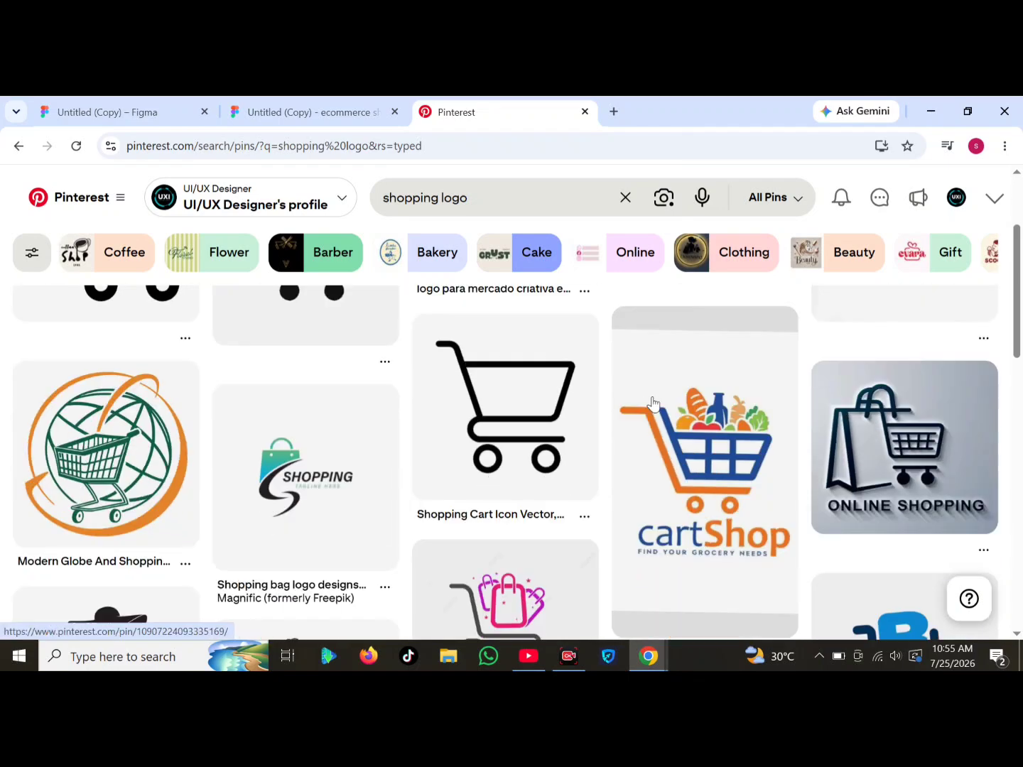
{"action": "scroll", "coordinate": [734, 436], "scroll_direction": "down", "scroll_amount": 10}
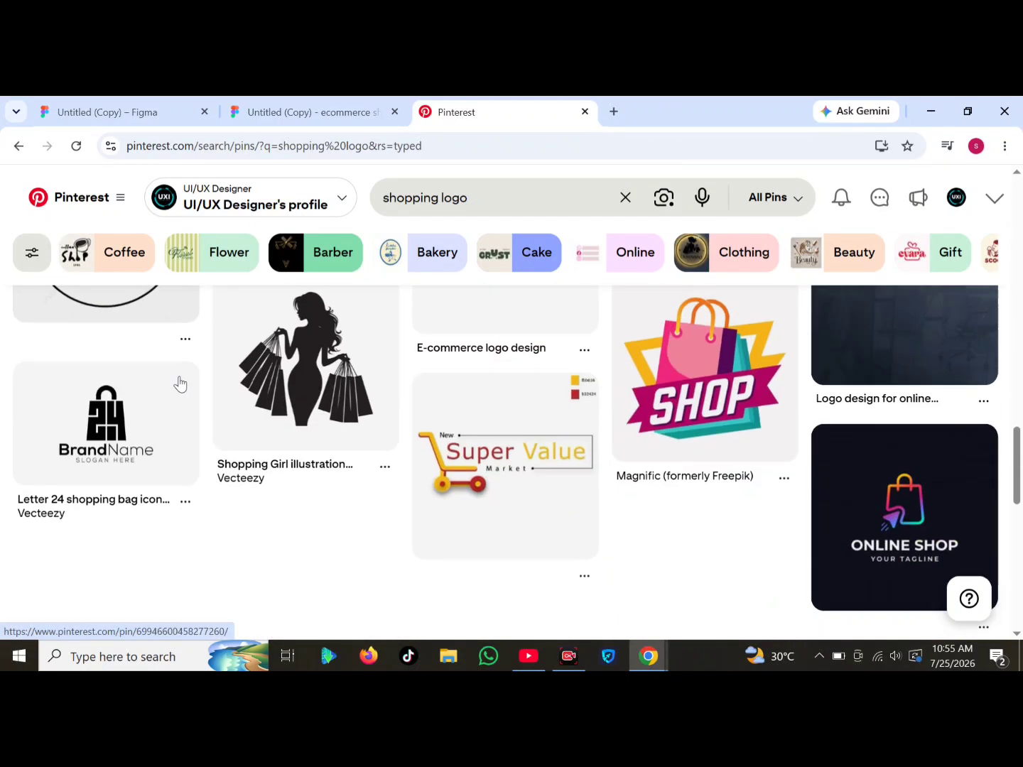
{"action": "scroll", "coordinate": [179, 384], "scroll_direction": "down", "scroll_amount": 10}
Back in the Figma design file, move the ShopGo logo into the new phone frame and centre it horizontally and vertically
{"action": "left_click", "coordinate": [106, 117]}
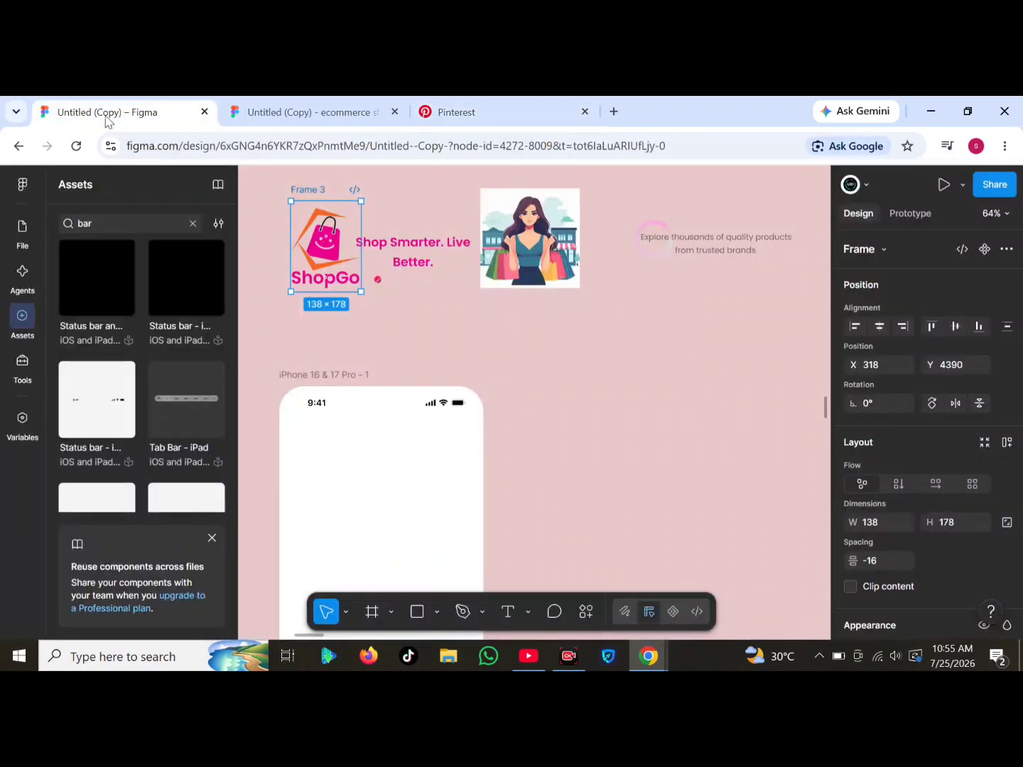
{"action": "left_click_drag", "start_coordinate": [330, 238], "coordinate": [386, 441]}
{"action": "scroll", "coordinate": [368, 406], "scroll_direction": "down", "scroll_amount": 3}
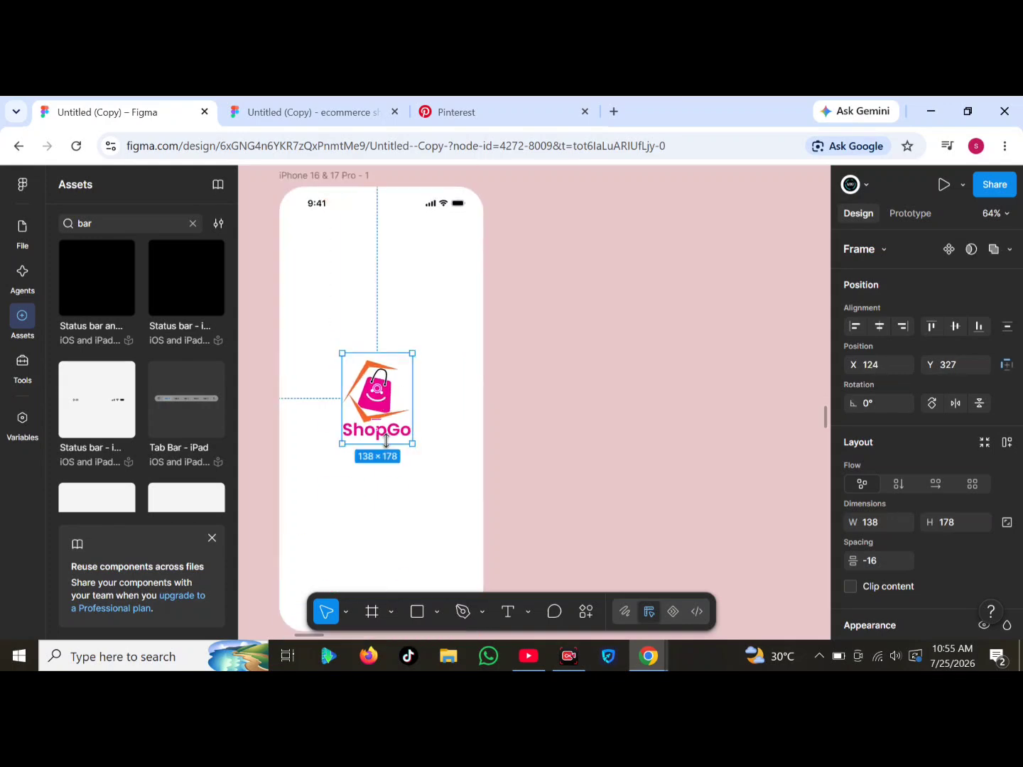
{"action": "double_click", "coordinate": [390, 435]}
{"action": "scroll", "coordinate": [921, 453], "scroll_direction": "down", "scroll_amount": 5}
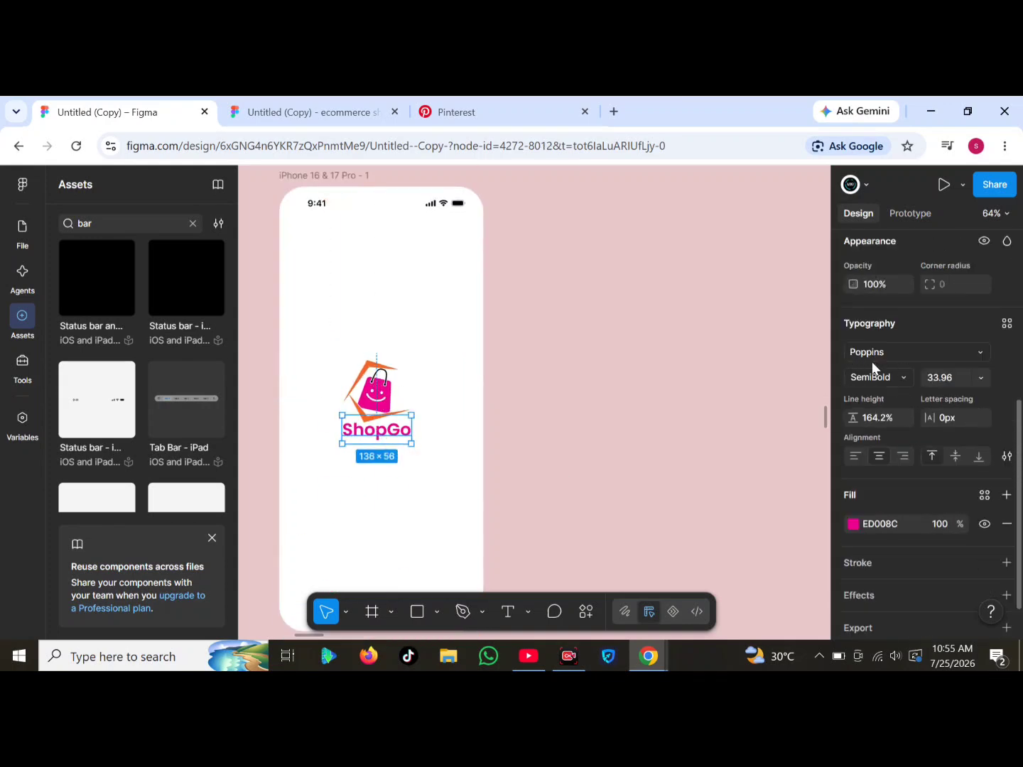
{"action": "key", "text": "Escape"}
{"action": "scroll", "coordinate": [463, 388], "scroll_direction": "down", "scroll_amount": 3}
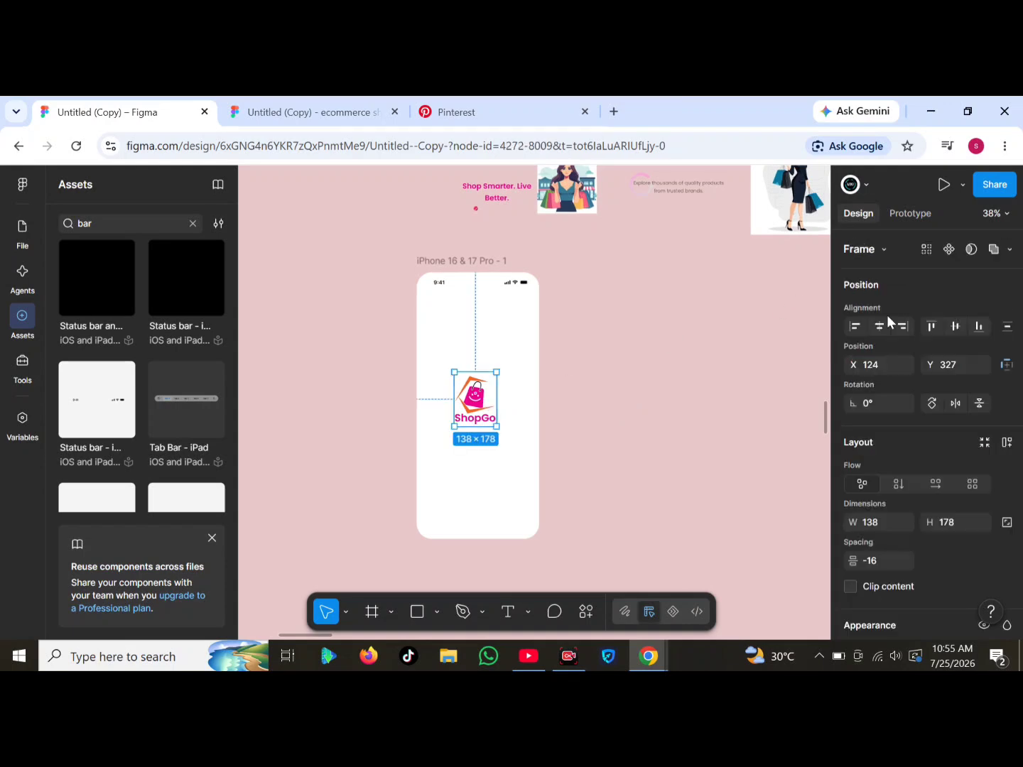
{"action": "left_click", "coordinate": [955, 327]}
{"action": "scroll", "coordinate": [533, 542], "scroll_direction": "up", "scroll_amount": 3}
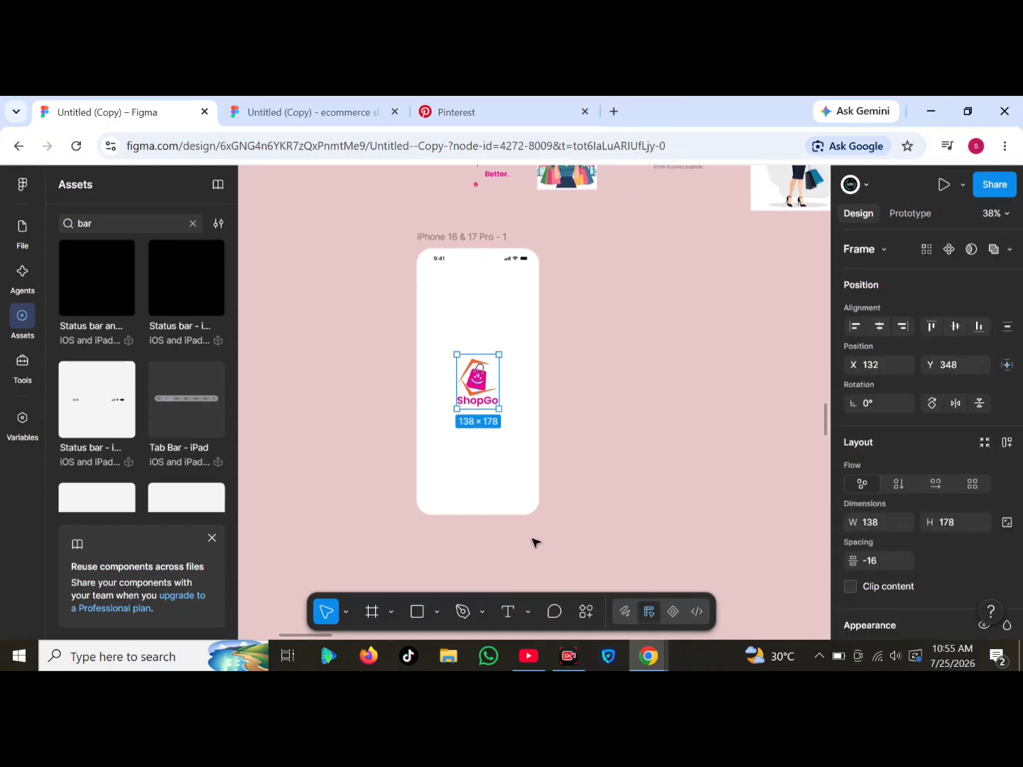
Draw a 402 × 153 rectangle across the phone frame below the logo, filled with a linear gradient from reduced-opacity D9D9D9 to 737373
{"action": "left_click_drag", "start_coordinate": [319, 395], "coordinate": [544, 481]}
{"action": "scroll", "coordinate": [927, 556], "scroll_direction": "down", "scroll_amount": 3}
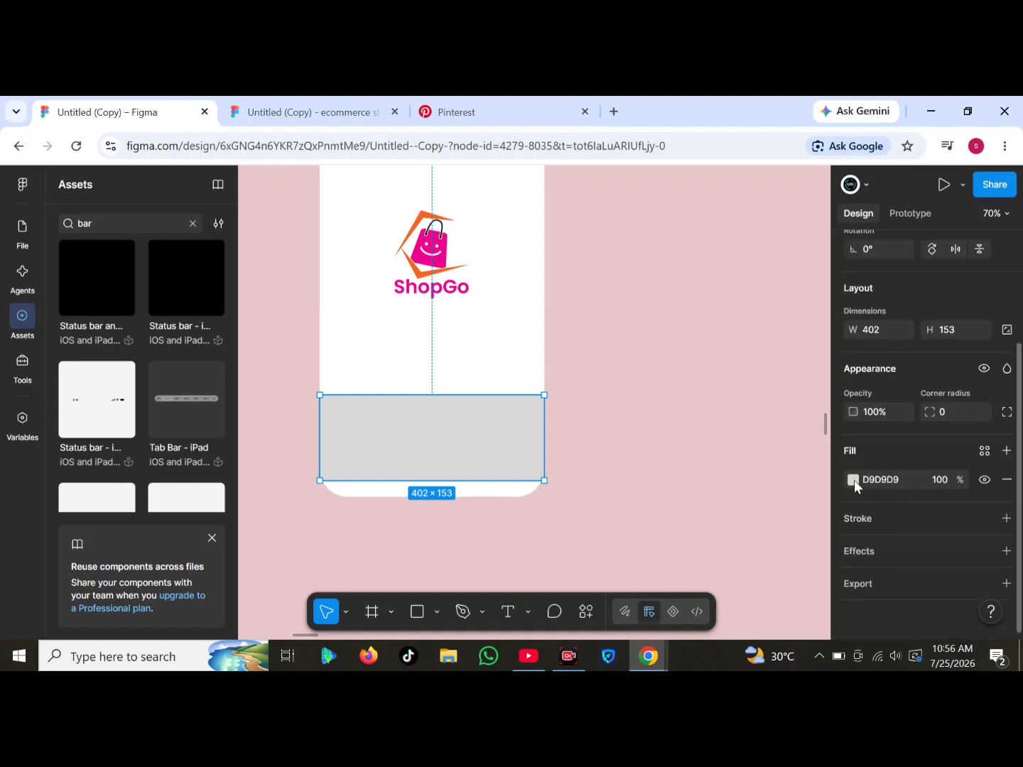
{"action": "left_click", "coordinate": [853, 479]}
{"action": "left_click", "coordinate": [676, 296]}
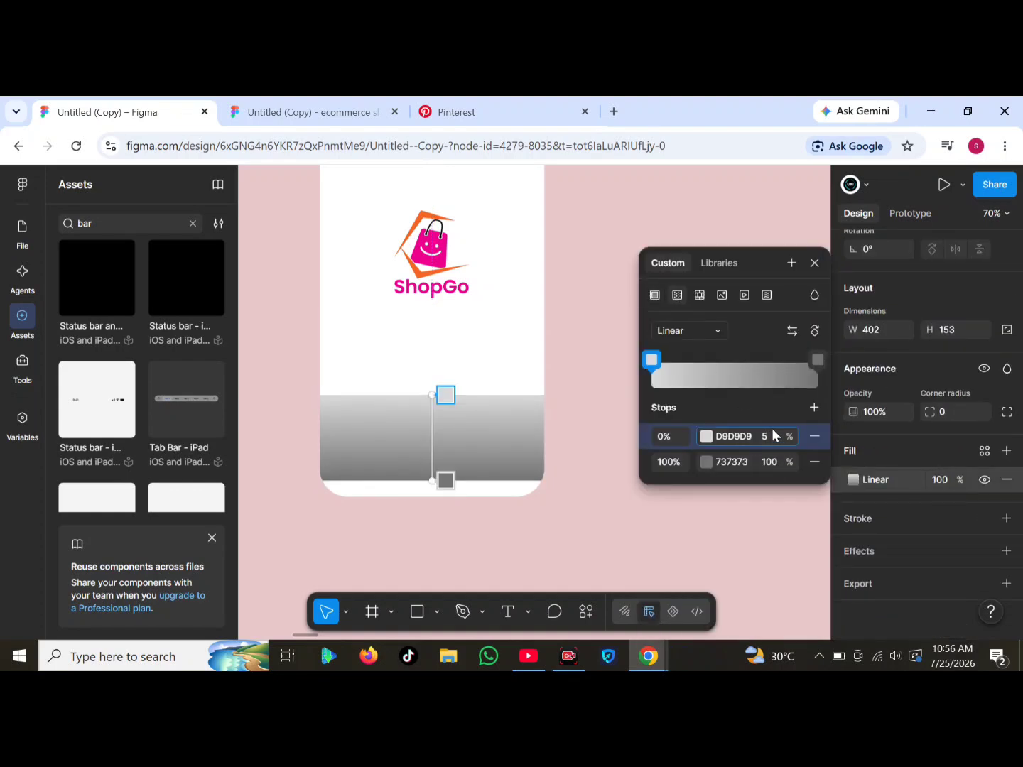
{"action": "left_click", "coordinate": [623, 498]}
Add a layer blur effect to the gradient rectangle at the bottom of the phone frame
{"action": "left_click", "coordinate": [1006, 552]}
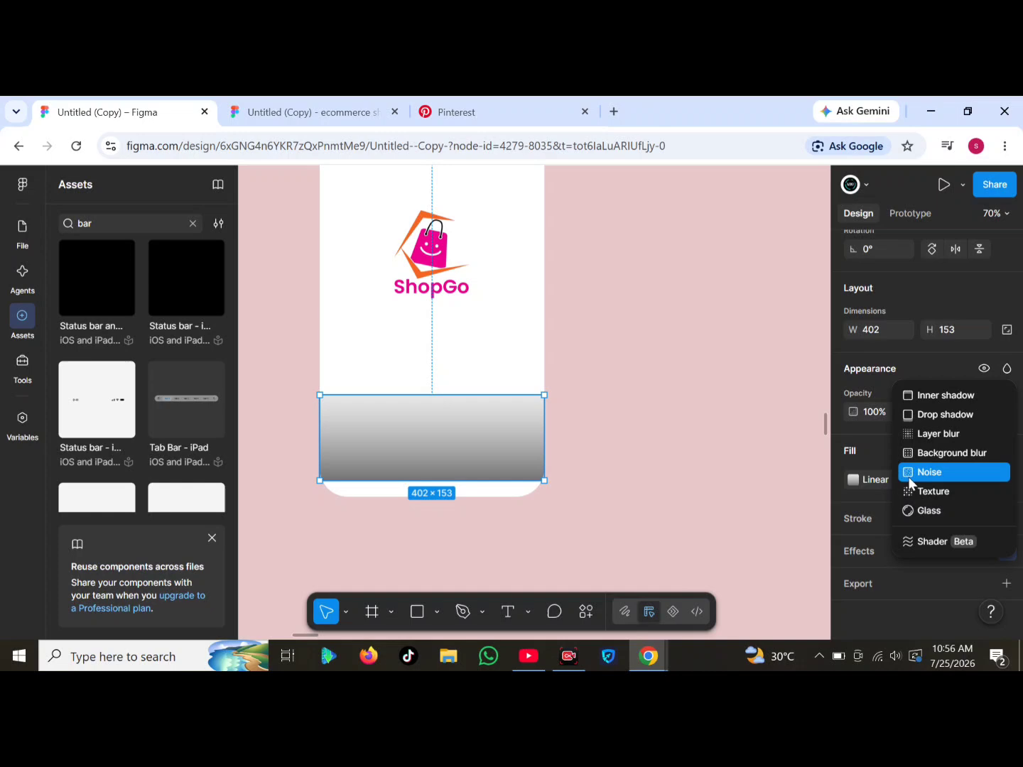
{"action": "left_click", "coordinate": [937, 434]}
{"action": "left_click", "coordinate": [553, 393]}
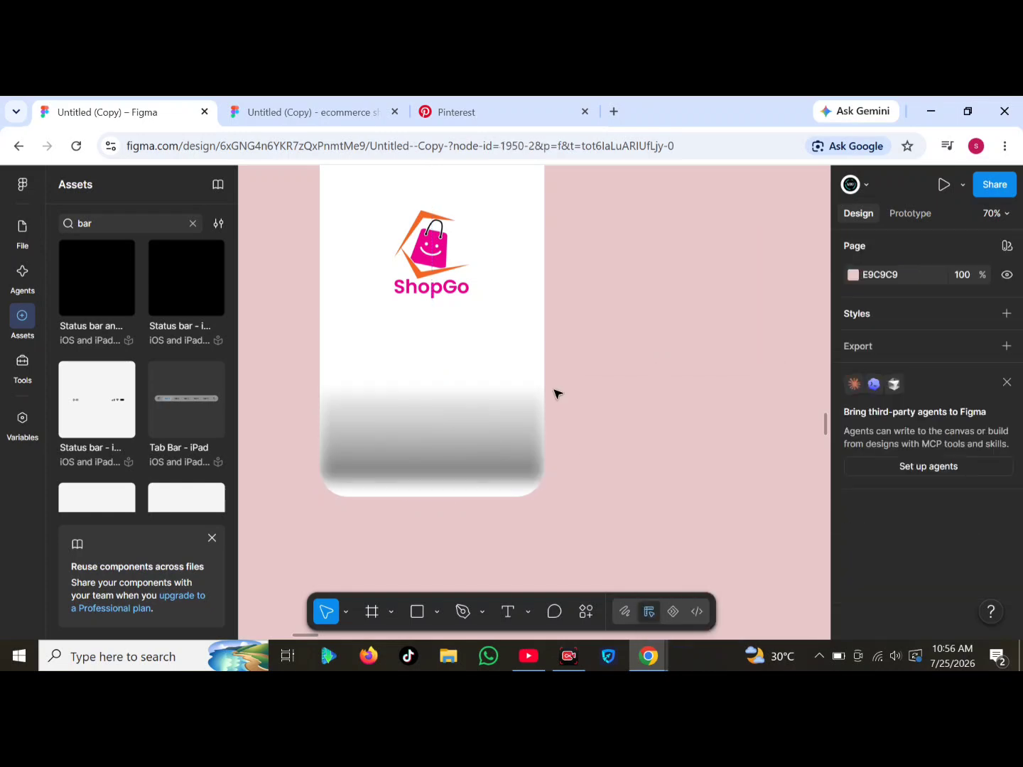
Lower the fill opacity of the blurred gradient rectangle at the base of the phone frame to a faint grey
{"action": "left_click", "coordinate": [449, 425]}
{"action": "scroll", "coordinate": [889, 540], "scroll_direction": "down", "scroll_amount": 3}
{"action": "left_click", "coordinate": [948, 474]}
{"action": "key", "text": "Down"}
{"action": "key", "text": "Down"}
{"action": "key", "text": "Down"}
{"action": "key", "text": "Down"}
{"action": "key", "text": "Down"}
{"action": "key", "text": "Down"}
{"action": "key", "text": "Down"}
{"action": "key", "text": "Down"}
{"action": "key", "text": "Down"}
{"action": "key", "text": "Down"}
{"action": "key", "text": "Down"}
{"action": "key", "text": "Down"}
{"action": "key", "text": "Down"}
{"action": "key", "text": "Down"}
{"action": "key", "text": "Down"}
{"action": "key", "text": "Down"}
{"action": "key", "text": "Down"}
{"action": "key", "text": "Down"}
{"action": "key", "text": "Down"}
{"action": "key", "text": "Down"}
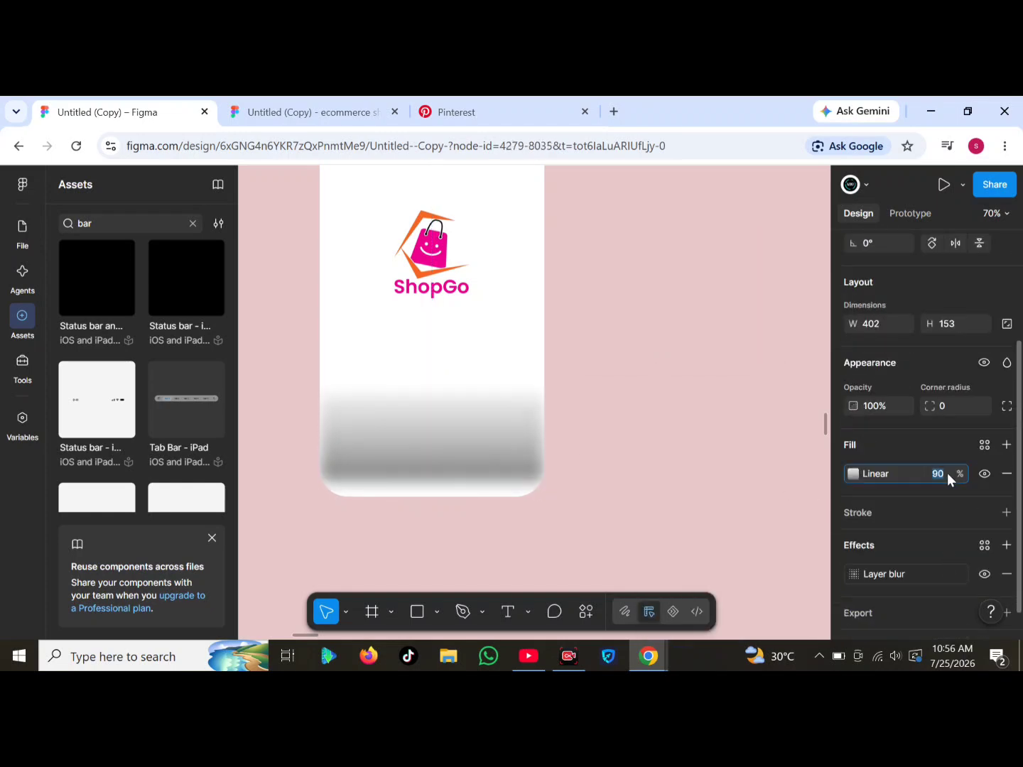
{"action": "key", "text": "Down"}
{"action": "key", "text": "Down"}
{"action": "key", "text": "Down"}
{"action": "key", "text": "Down"}
{"action": "key", "text": "Down"}
{"action": "key", "text": "Down"}
{"action": "left_click", "coordinate": [639, 455]}
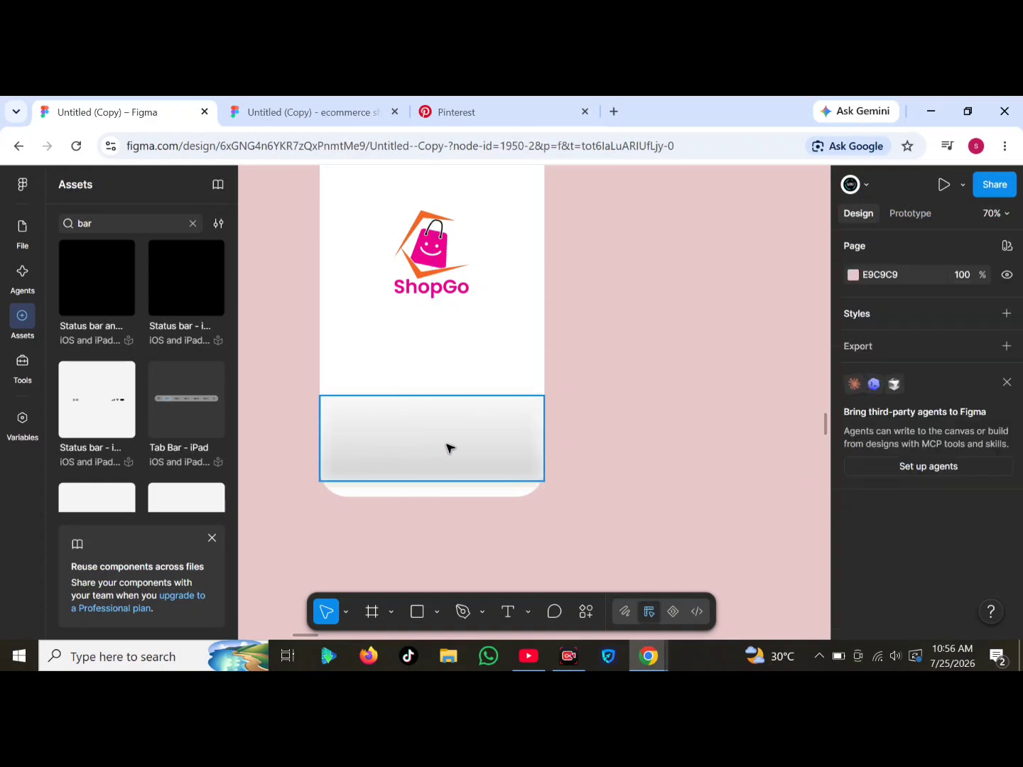
{"action": "left_click", "coordinate": [446, 445]}
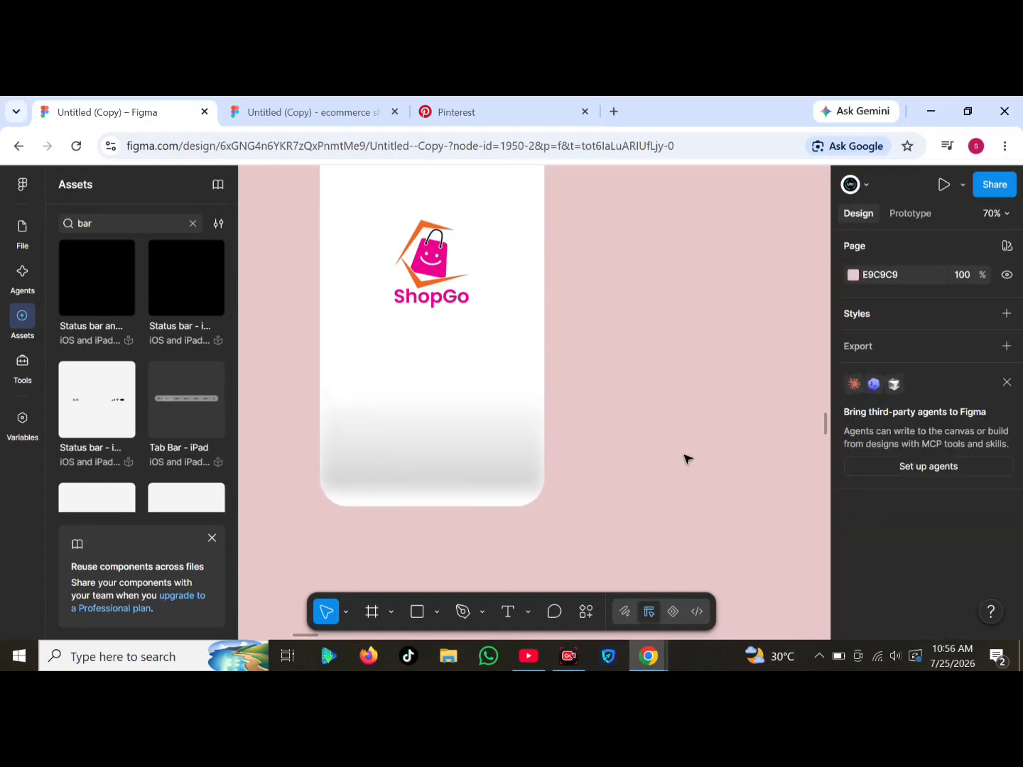
Place the 14 × 14 gradient ellipse just after the ShopGo text and open its linear gradient fill for inspection
{"action": "scroll", "coordinate": [686, 458], "scroll_direction": "down", "scroll_amount": 5}
{"action": "left_click", "coordinate": [574, 396]}
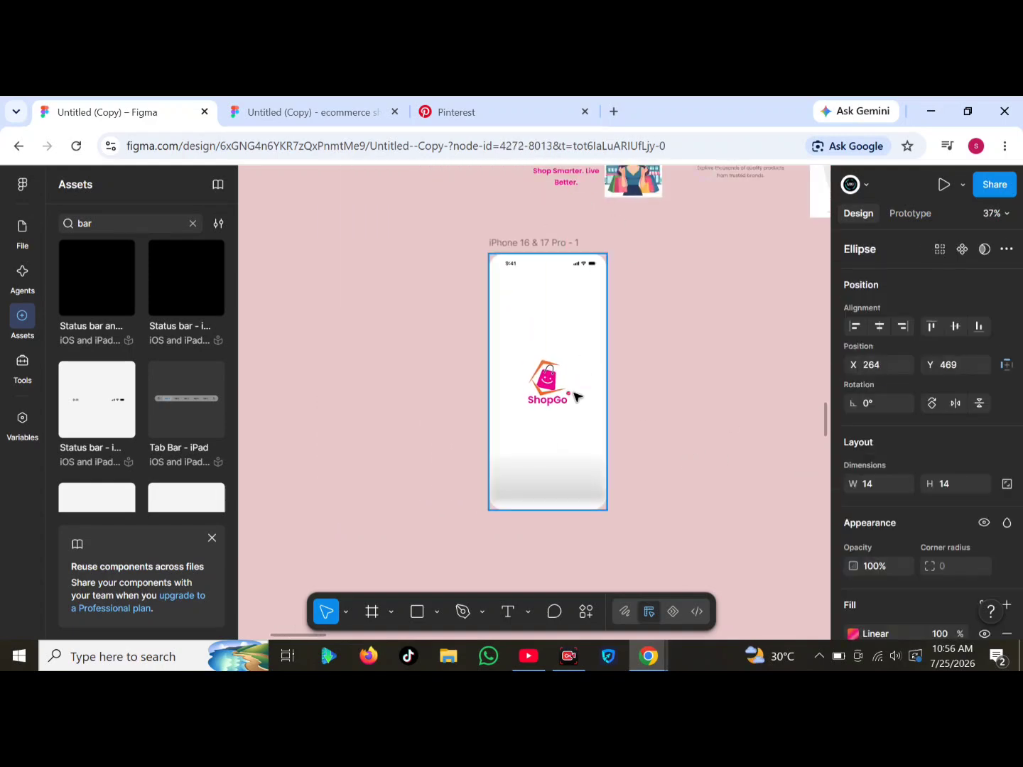
{"action": "scroll", "coordinate": [587, 395], "scroll_direction": "up", "scroll_amount": 10}
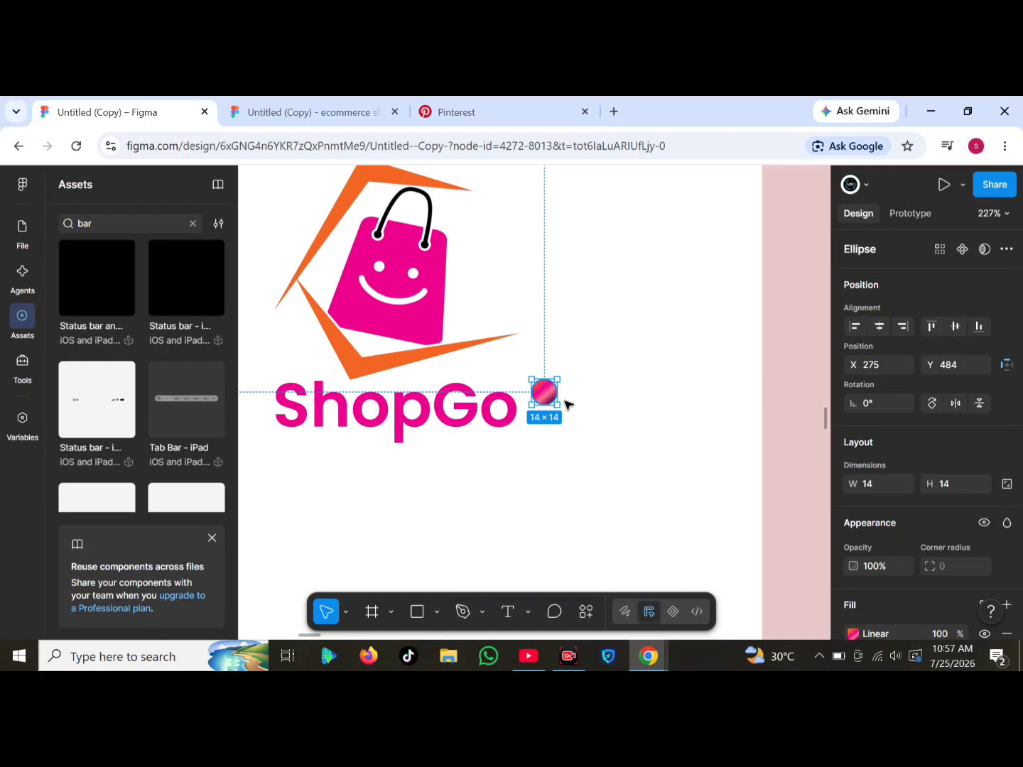
{"action": "scroll", "coordinate": [888, 483], "scroll_direction": "down", "scroll_amount": 2}
{"action": "left_click", "coordinate": [852, 480]}
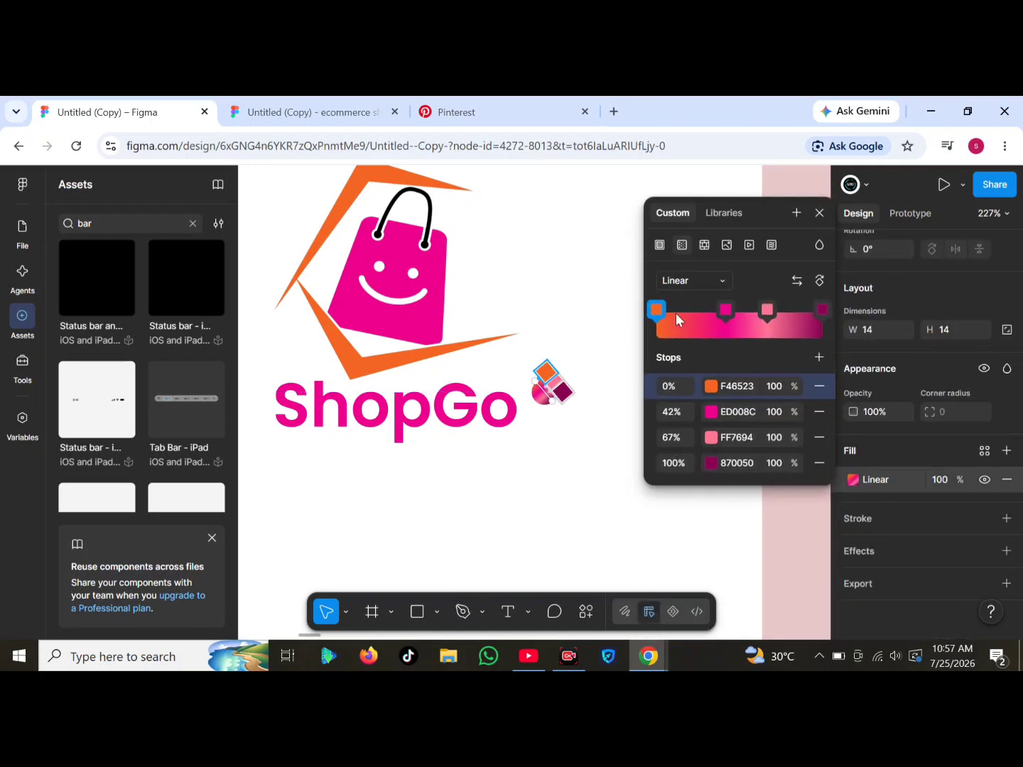
{"action": "scroll", "coordinate": [528, 369], "scroll_direction": "down", "scroll_amount": 12}
Duplicate the finished splash phone frame beside the original
{"action": "left_click", "coordinate": [406, 306]}
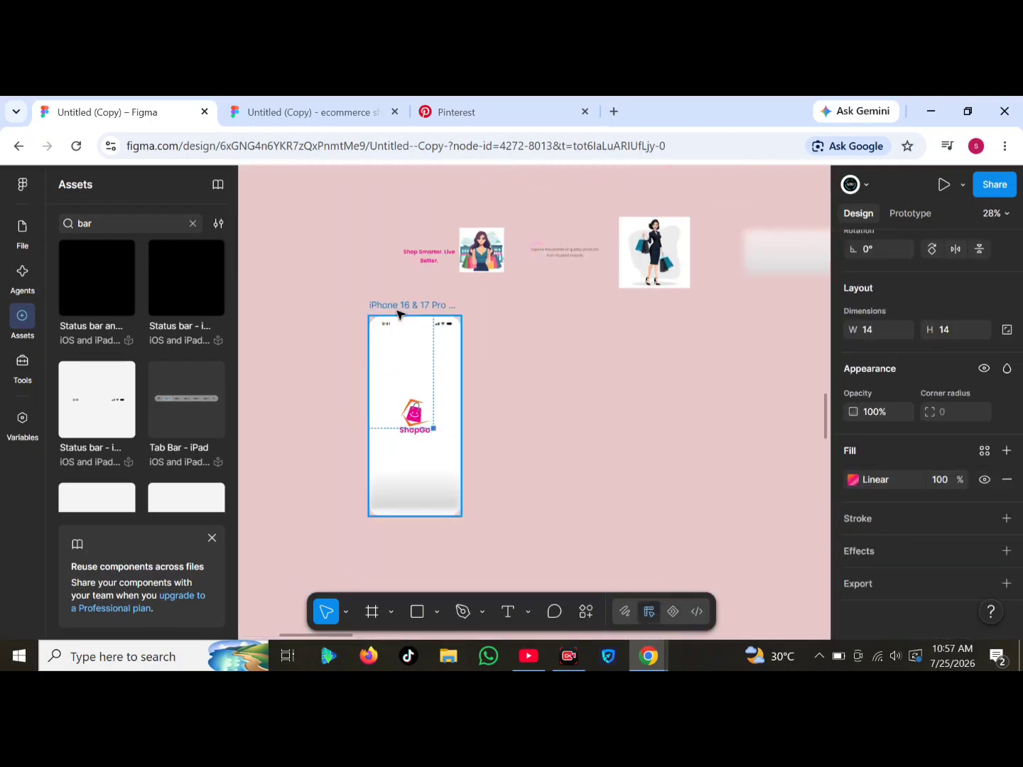
{"action": "left_click_drag", "start_coordinate": [406, 305], "coordinate": [528, 306], "text": "alt"}
{"action": "scroll", "coordinate": [561, 401], "scroll_direction": "up", "scroll_amount": 5}
Set the ShopGo logo frame's opacity to 0% in the second phone frame
{"action": "left_click", "coordinate": [526, 433]}
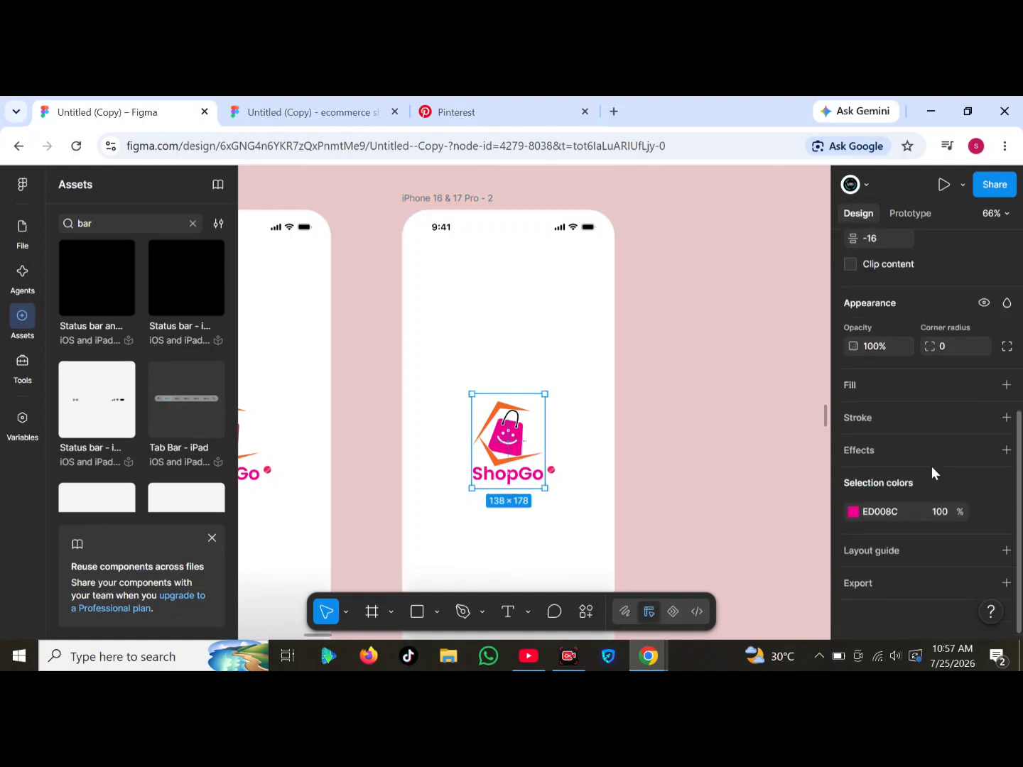
{"action": "left_click", "coordinate": [883, 348]}
{"action": "key", "text": "Escape"}
{"action": "key", "text": "Delete"}
Centre the gradient ellipse in the second phone frame and enlarge it until it covers the whole frame
{"action": "left_click", "coordinate": [551, 470]}
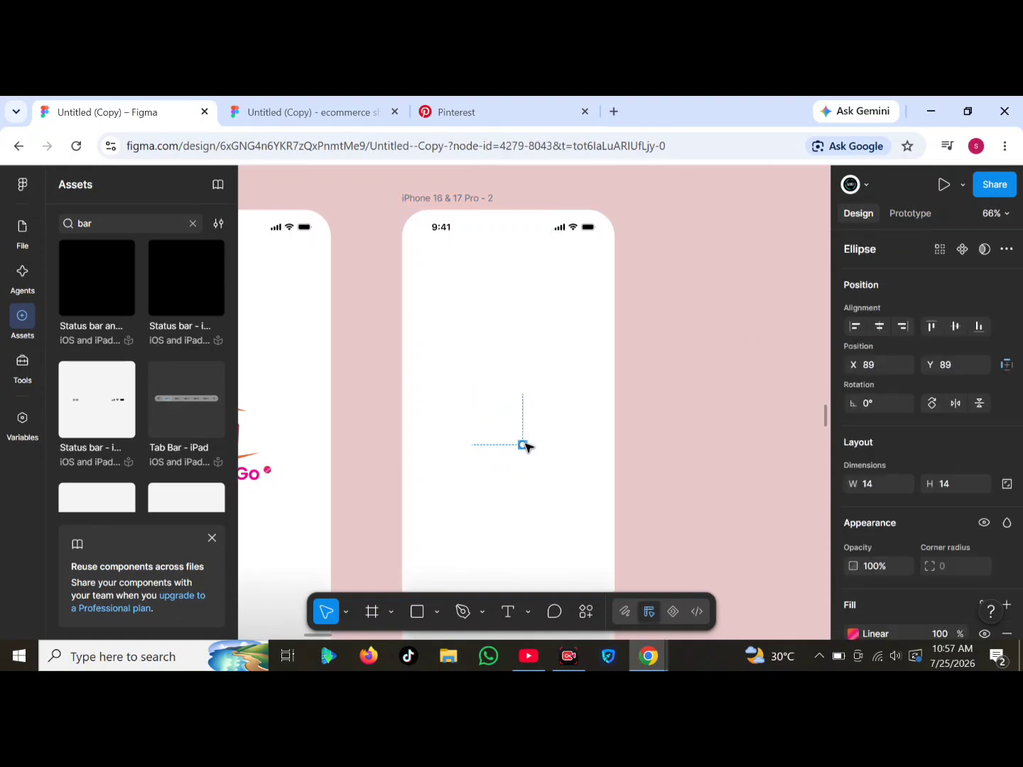
{"action": "scroll", "coordinate": [512, 363], "scroll_direction": "up", "scroll_amount": 4}
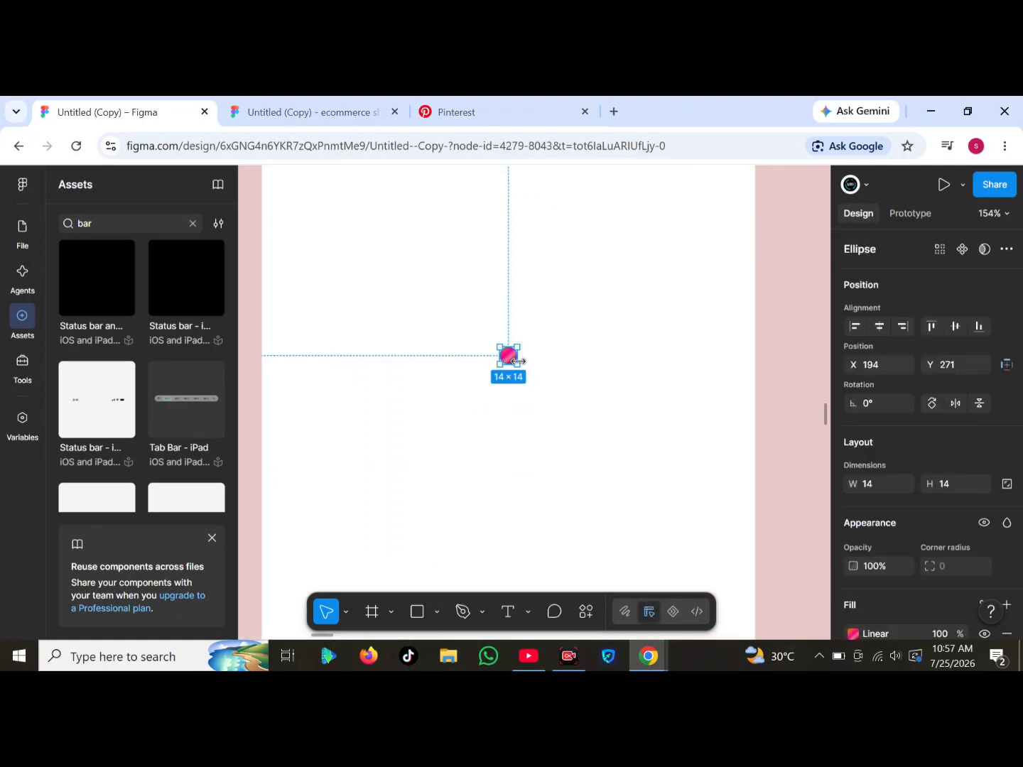
{"action": "scroll", "coordinate": [562, 482], "scroll_direction": "down", "scroll_amount": 8}
{"action": "left_click_drag", "start_coordinate": [562, 482], "coordinate": [532, 403]}
{"action": "key", "text": "Escape"}
{"action": "scroll", "coordinate": [478, 244], "scroll_direction": "down", "scroll_amount": 4}
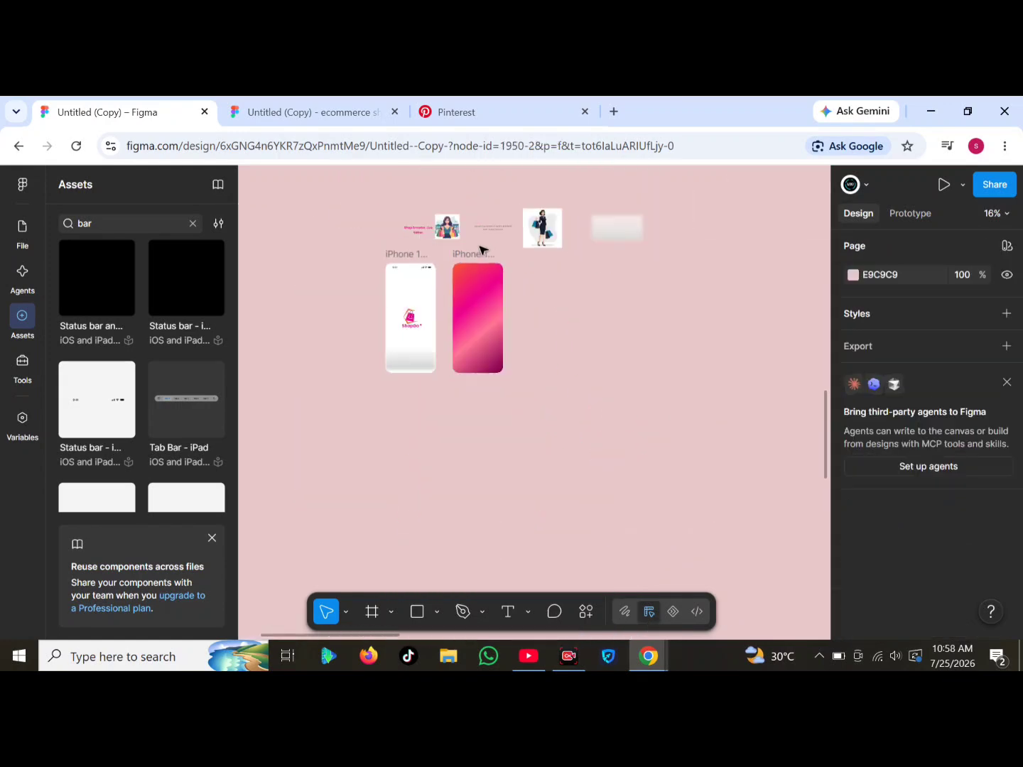
Duplicate the gradient-filled phone frame as a third screen and shrink its ellipse to 26 × 26
{"action": "scroll", "coordinate": [463, 555], "scroll_direction": "up", "scroll_amount": 3}
{"action": "scroll", "coordinate": [457, 566], "scroll_direction": "up", "scroll_amount": 4}
{"action": "scroll", "coordinate": [392, 457], "scroll_direction": "down", "scroll_amount": 4}
{"action": "left_click", "coordinate": [436, 367]}
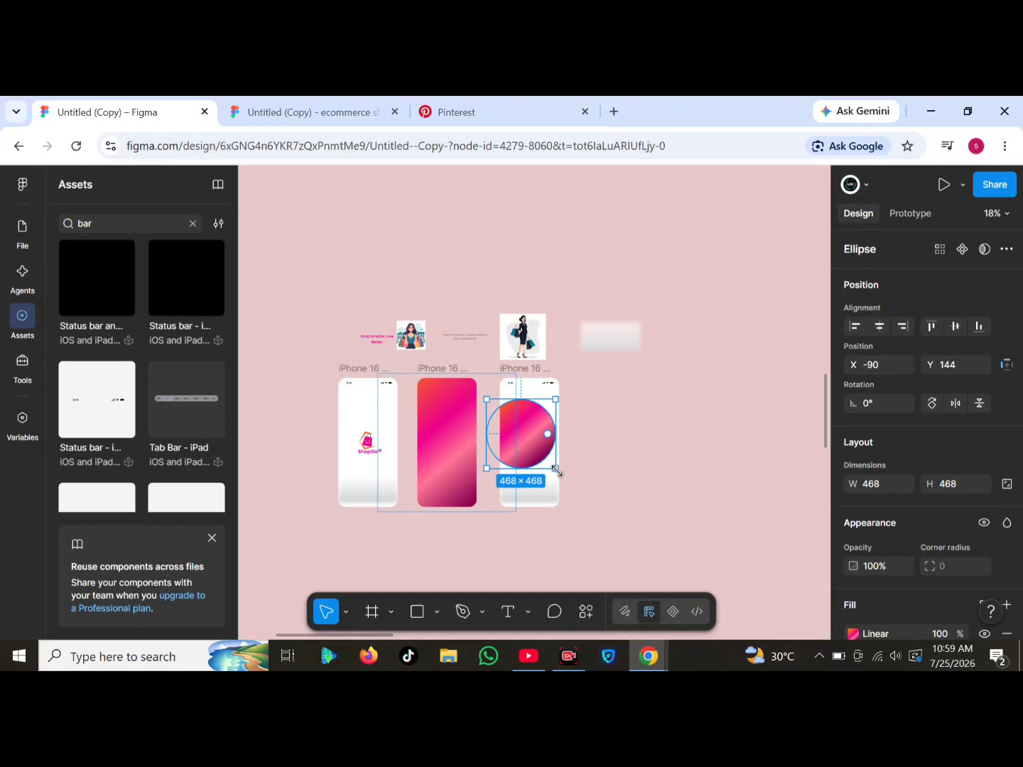
{"action": "left_click_drag", "start_coordinate": [507, 421], "coordinate": [561, 452]}
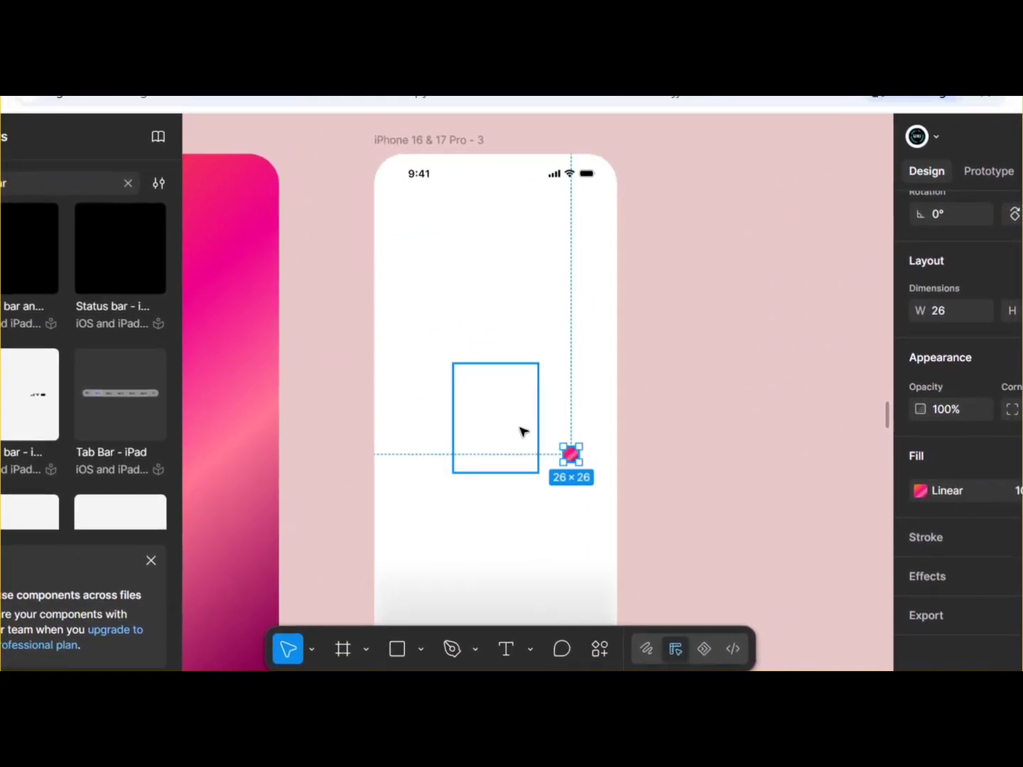
Set the hidden logo frame's opacity to 100% in the third phone frame
{"action": "left_click", "coordinate": [513, 429]}
{"action": "left_click", "coordinate": [942, 529]}
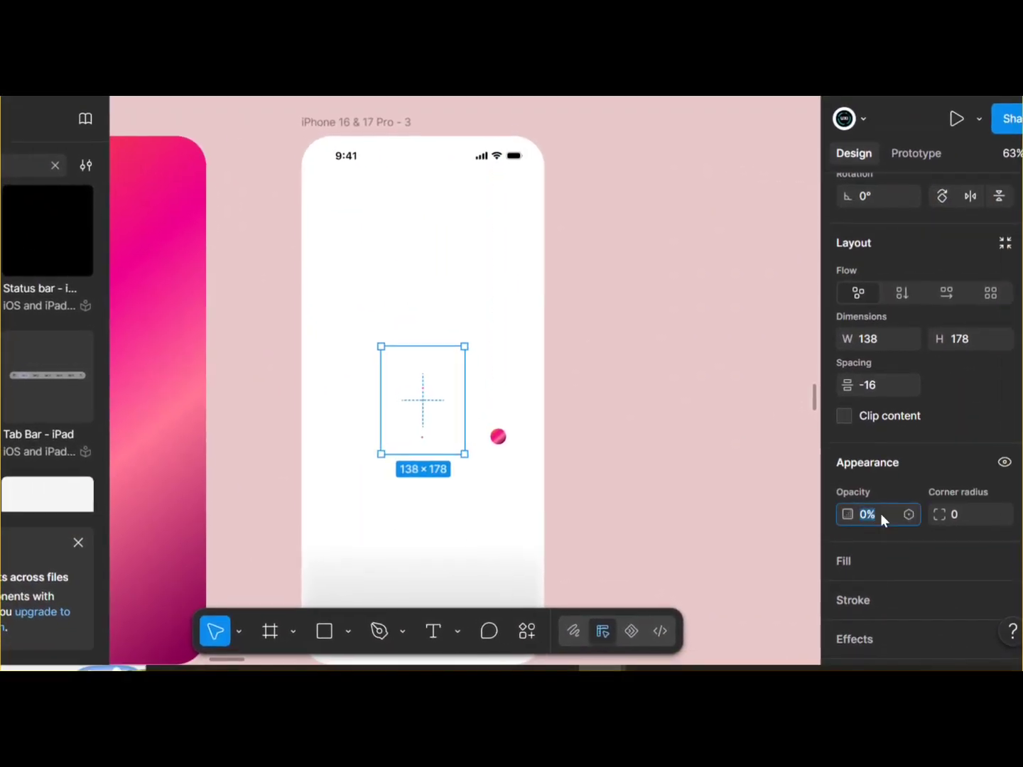
{"action": "type", "text": "100"}
{"action": "key", "text": "Return"}
Move the gradient ellipse next to the ShopGo text in the third phone frame and make it smaller
{"action": "left_click_drag", "start_coordinate": [499, 436], "coordinate": [473, 409]}
{"action": "key", "text": "4"}
{"action": "left_click", "coordinate": [667, 454]}
{"action": "left_click", "coordinate": [456, 447]}
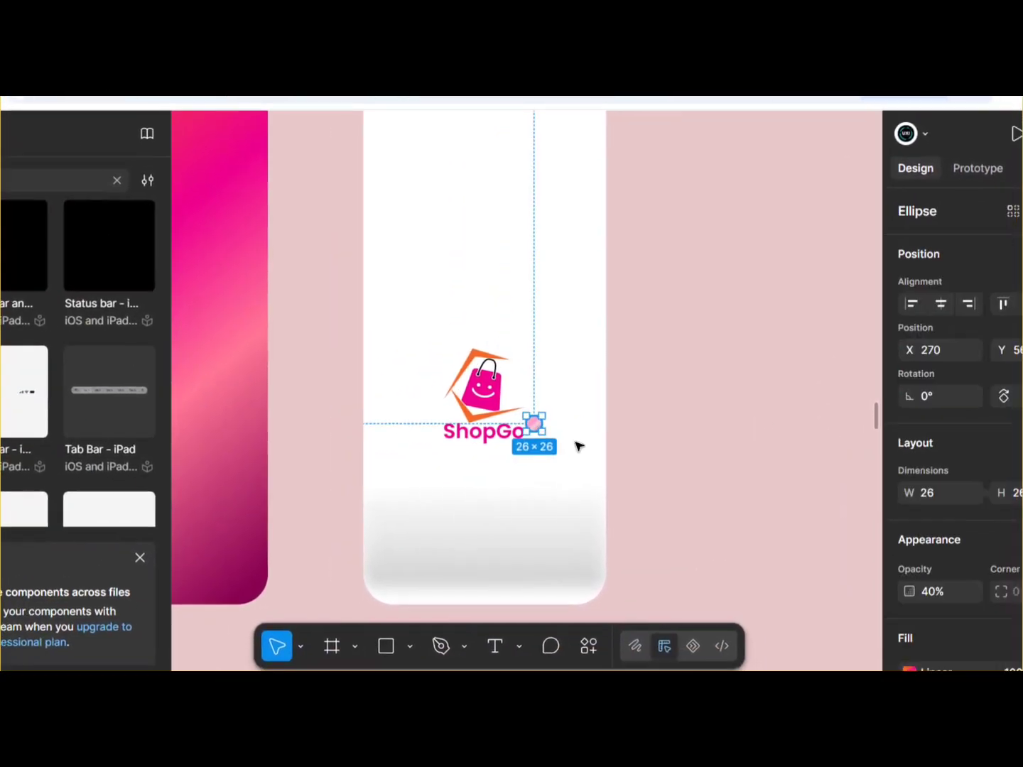
{"action": "key", "text": "1"}
{"action": "left_click", "coordinate": [543, 426]}
{"action": "scroll", "coordinate": [683, 466], "scroll_direction": "down", "scroll_amount": 5}
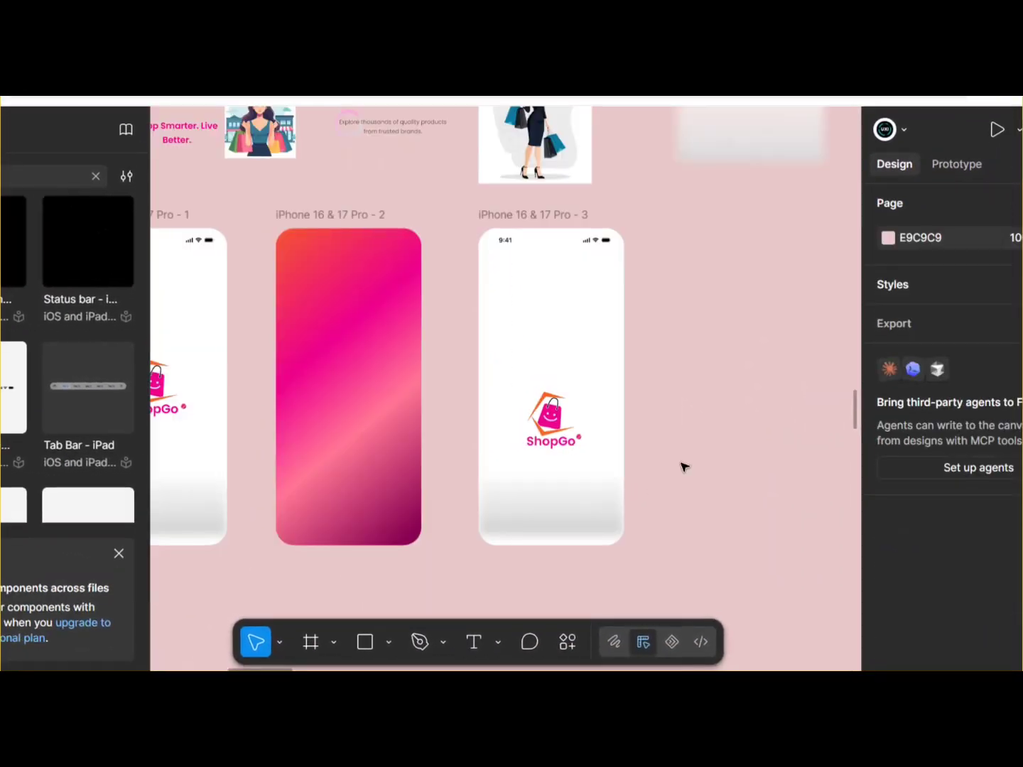
Move the 196 × 196 shopping-girl illustration into the third phone frame, centred horizontally above the logo, and show the layer list
{"action": "scroll", "coordinate": [348, 177], "scroll_direction": "up", "scroll_amount": 3}
{"action": "scroll", "coordinate": [545, 381], "scroll_direction": "down", "scroll_amount": 3}
{"action": "left_click_drag", "start_coordinate": [296, 218], "coordinate": [542, 380]}
{"action": "scroll", "coordinate": [508, 364], "scroll_direction": "up", "scroll_amount": 3}
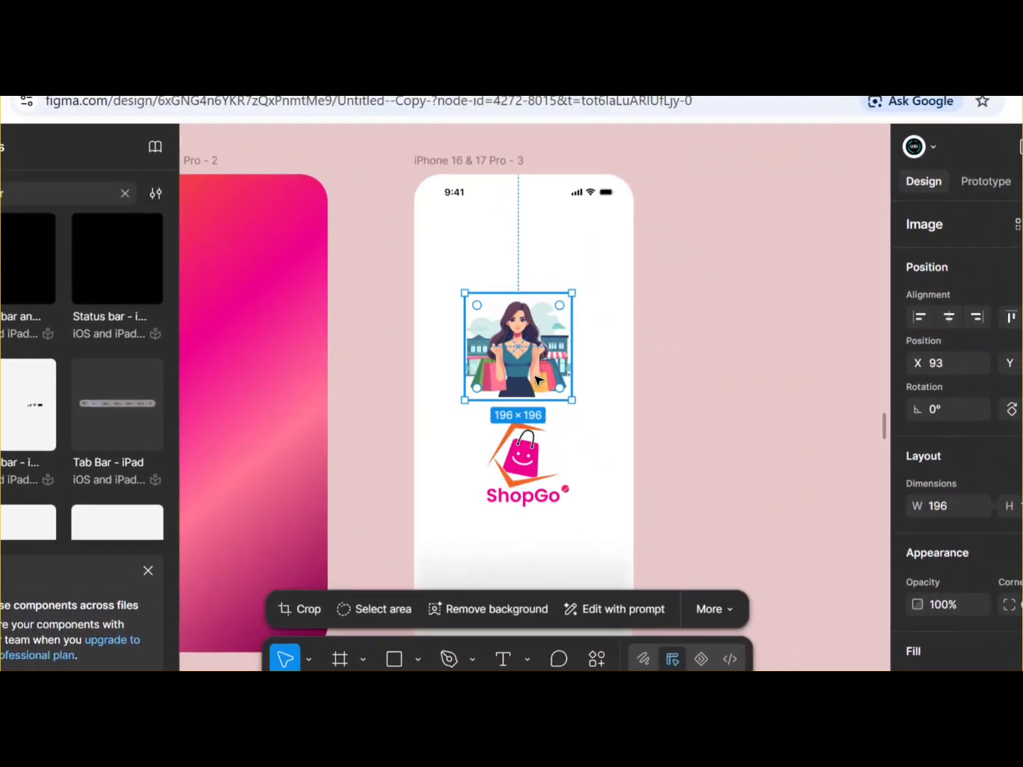
{"action": "left_click", "coordinate": [0, 207]}
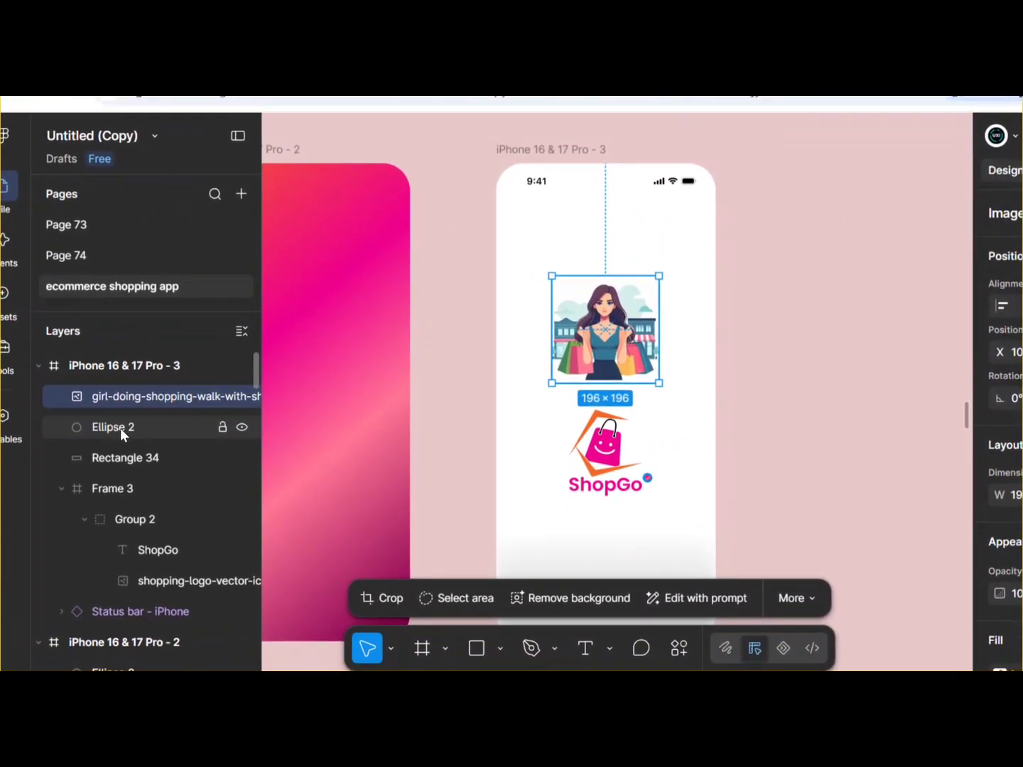
Rename the first phone frame as Splash and the second as Splash page 2
{"action": "scroll", "coordinate": [460, 370], "scroll_direction": "down", "scroll_amount": 3}
{"action": "left_click", "coordinate": [325, 317]}
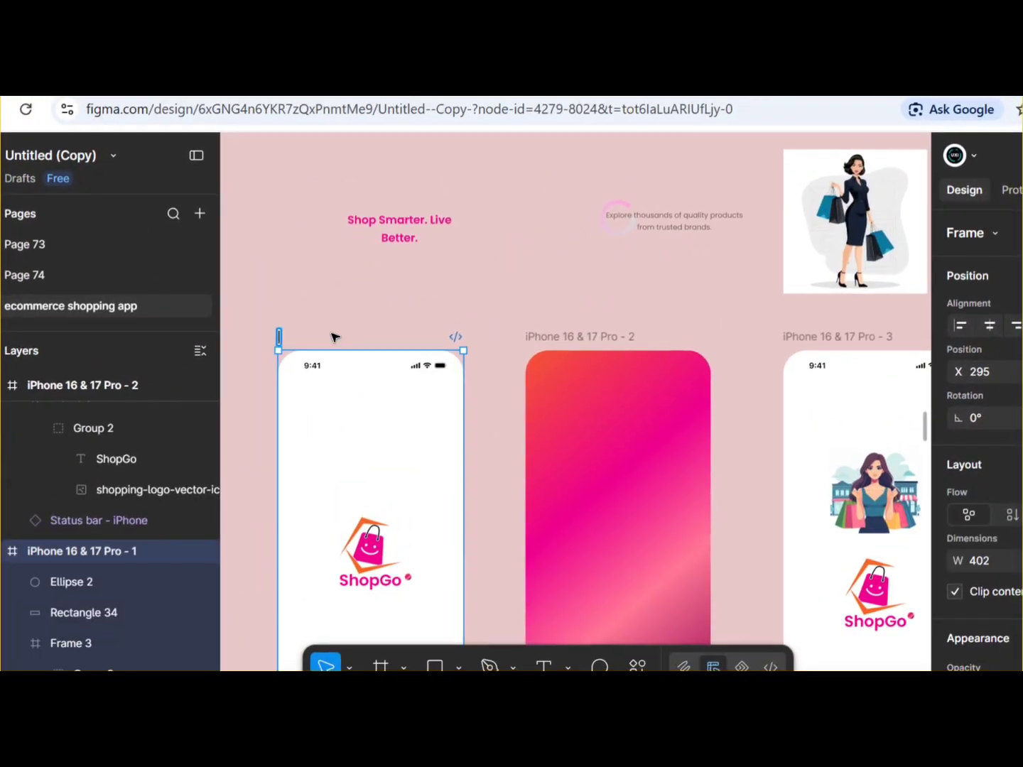
{"action": "key", "text": "Return"}
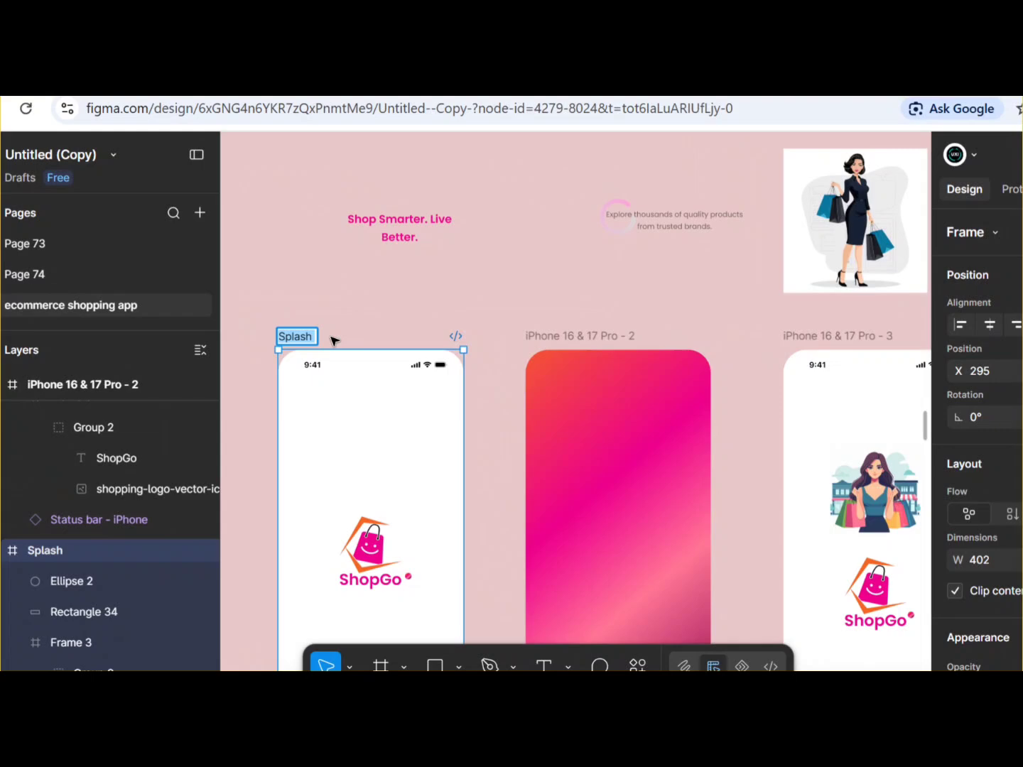
{"action": "double_click", "coordinate": [588, 337]}
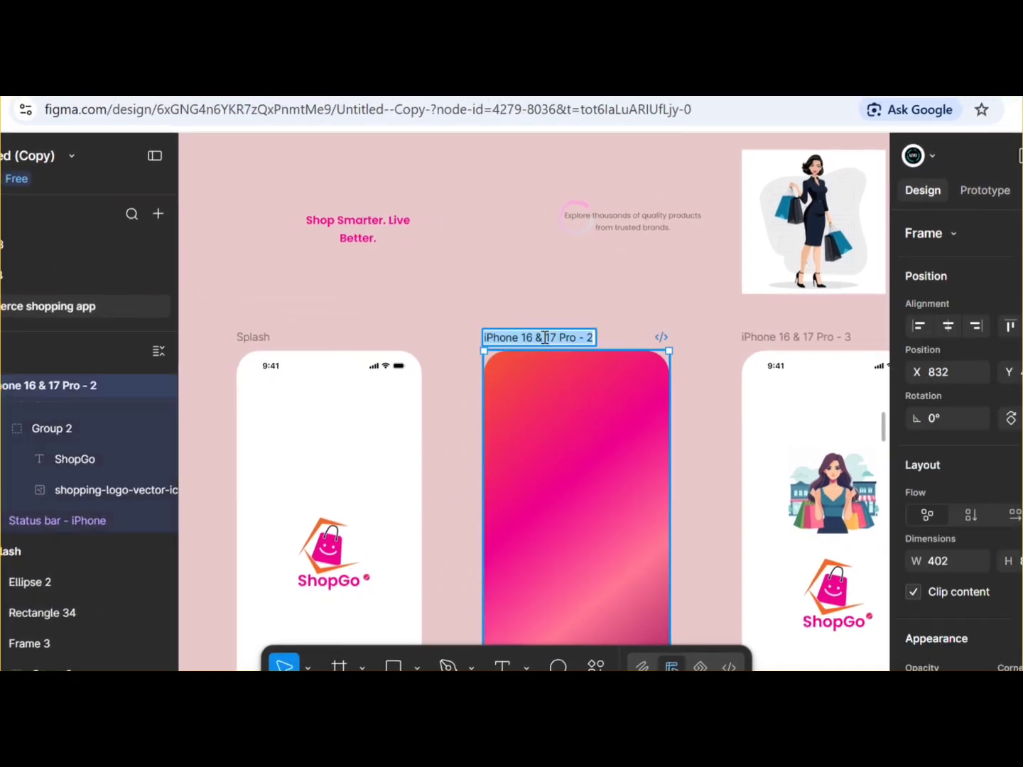
{"action": "type", "text": "Splash page 2"}
{"action": "key", "text": "Return"}
Rename the third phone frame as Onboarding page
{"action": "scroll", "coordinate": [576, 237], "scroll_direction": "down", "scroll_amount": 3}
{"action": "left_click", "coordinate": [580, 322]}
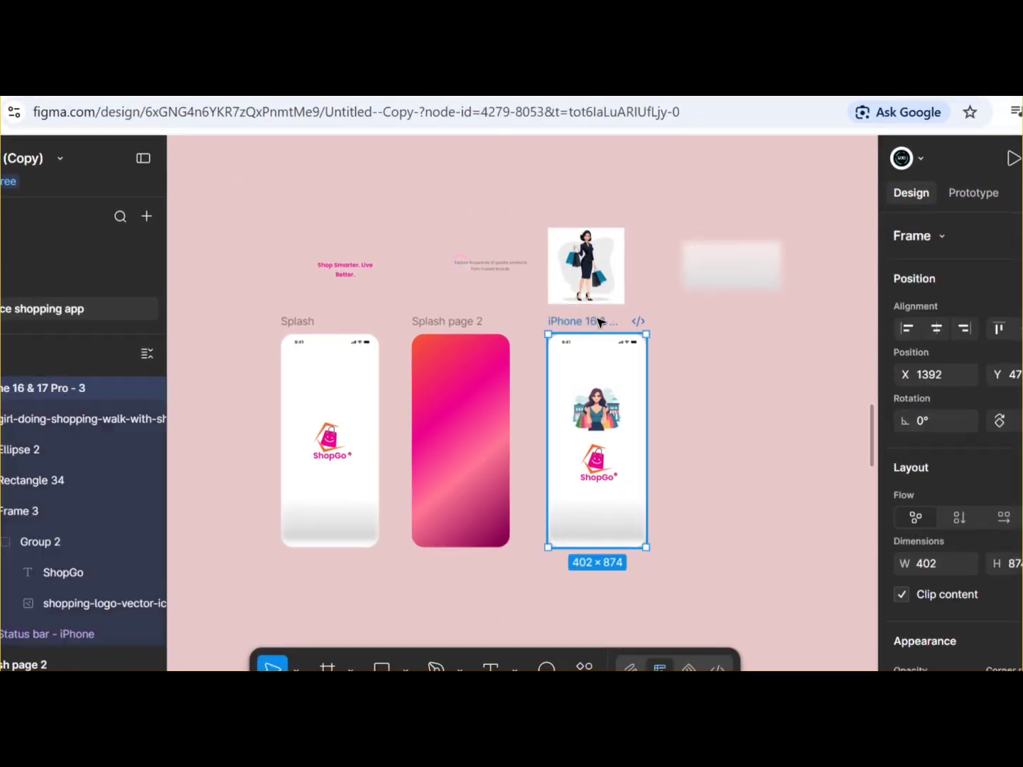
{"action": "double_click", "coordinate": [582, 321]}
{"action": "scroll", "coordinate": [694, 354], "scroll_direction": "up", "scroll_amount": 5}
{"action": "type", "text": "a"}
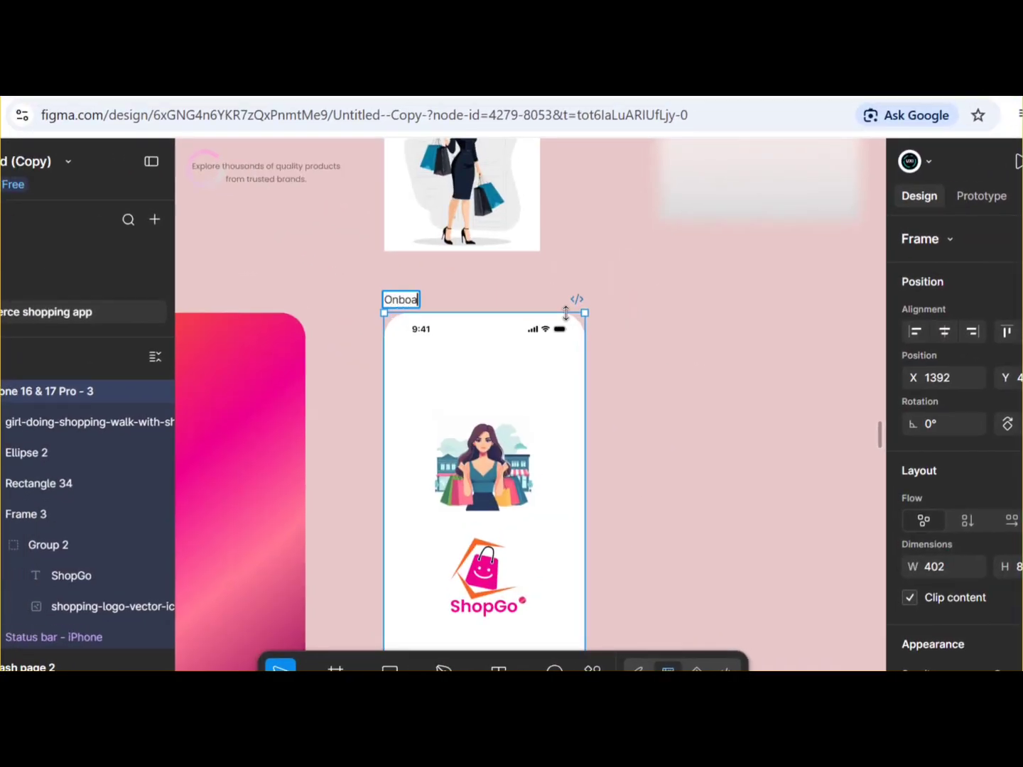
{"action": "type", "text": "nboarding page"}
{"action": "key", "text": "Return"}
{"action": "scroll", "coordinate": [603, 340], "scroll_direction": "down", "scroll_amount": 3}
{"action": "scroll", "coordinate": [601, 340], "scroll_direction": "up", "scroll_amount": 2}
Open the Magnific icons page in a new browser tab and reject its cookies
{"action": "key", "text": "ctrl+t"}
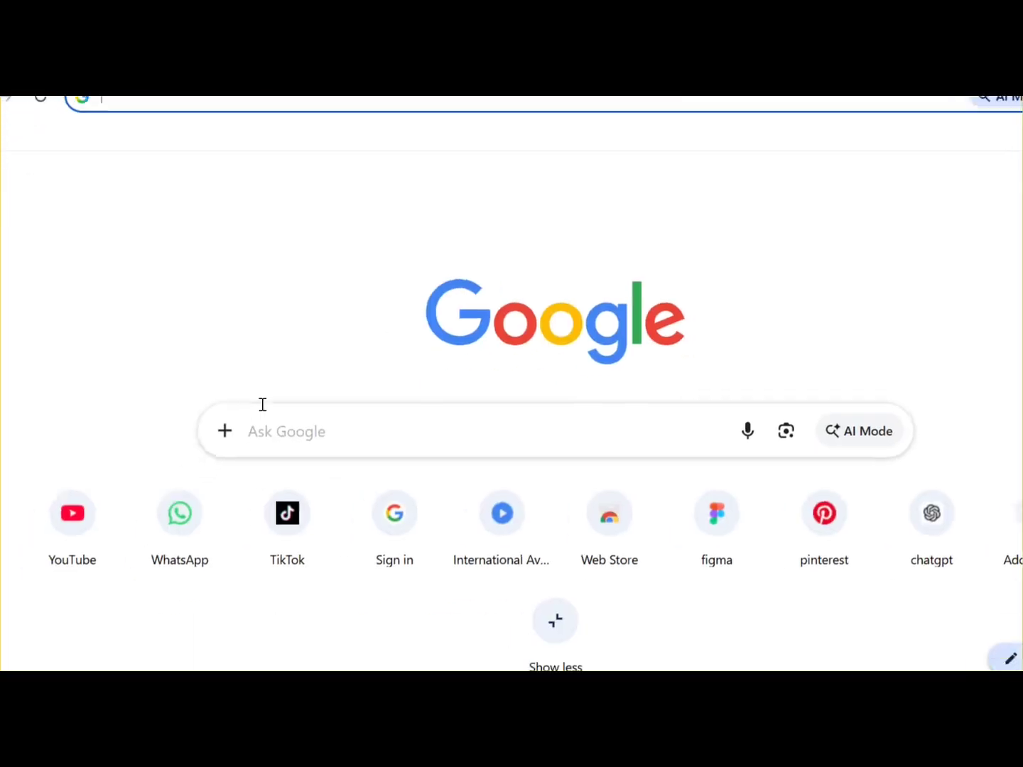
{"action": "type", "text": "ic"}
{"action": "left_click", "coordinate": [284, 518]}
{"action": "left_click", "coordinate": [118, 406]}
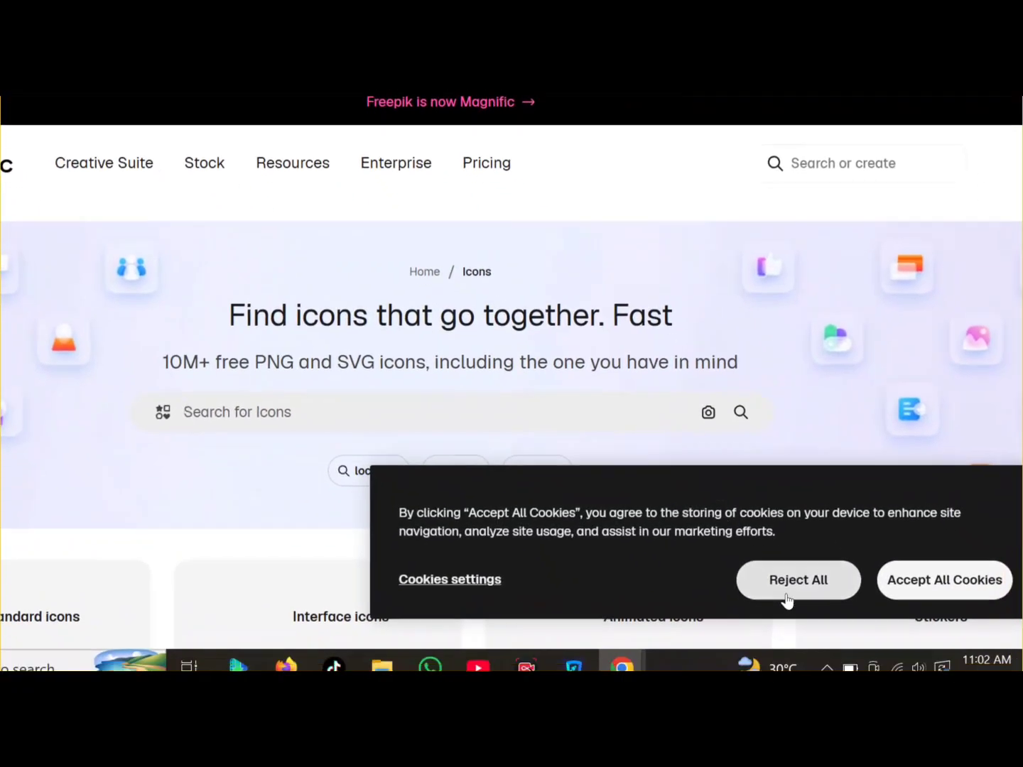
{"action": "left_click", "coordinate": [788, 583]}
Search Magnific for "shopping girl" and browse the images, dismissing the Google sign-in prompt
{"action": "scroll", "coordinate": [788, 497], "scroll_direction": "down", "scroll_amount": 5}
{"action": "scroll", "coordinate": [775, 284], "scroll_direction": "up", "scroll_amount": 5}
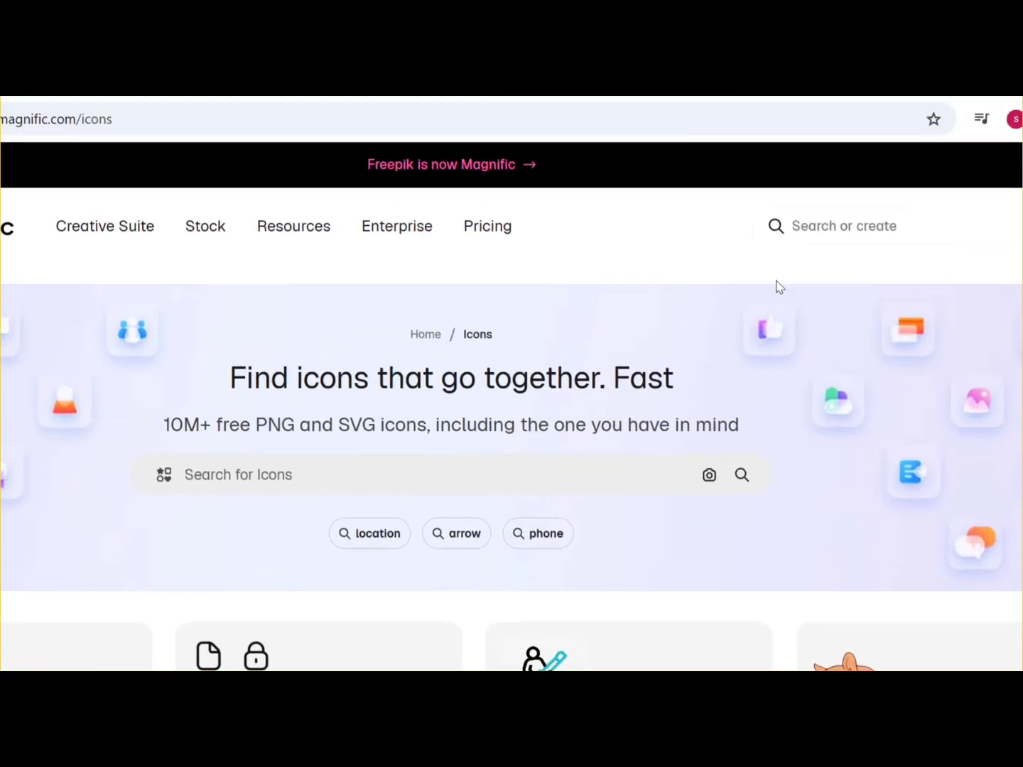
{"action": "scroll", "coordinate": [297, 448], "scroll_direction": "down", "scroll_amount": 10}
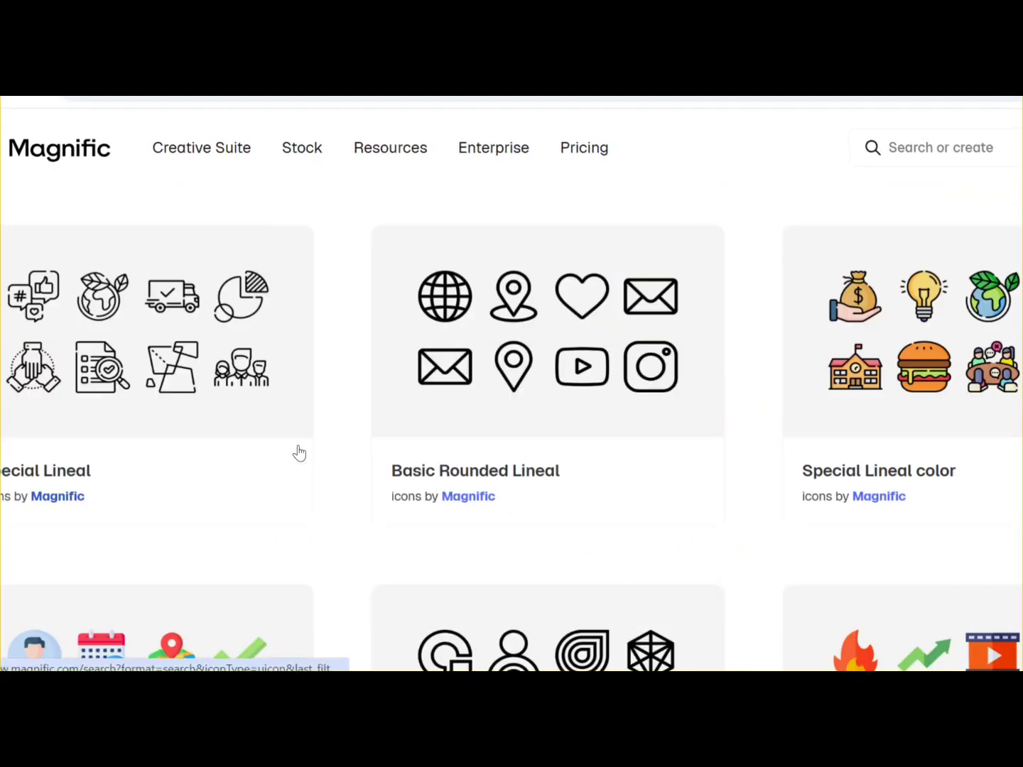
{"action": "scroll", "coordinate": [297, 452], "scroll_direction": "up", "scroll_amount": 10}
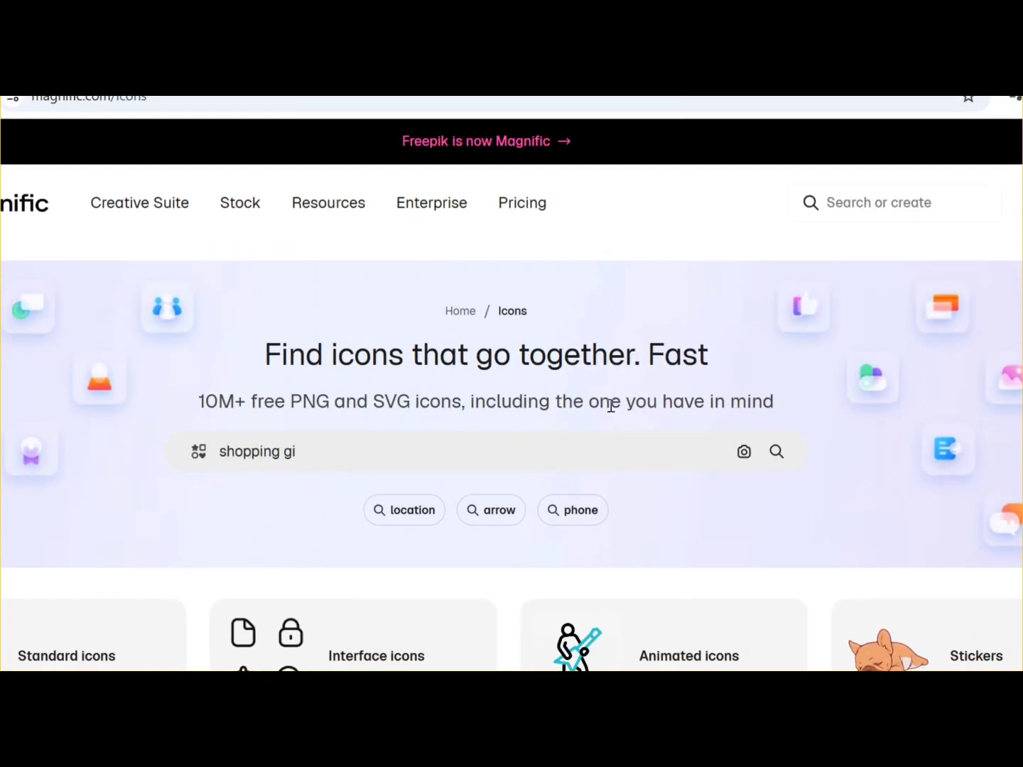
{"action": "type", "text": "rl"}
{"action": "key", "text": "Return"}
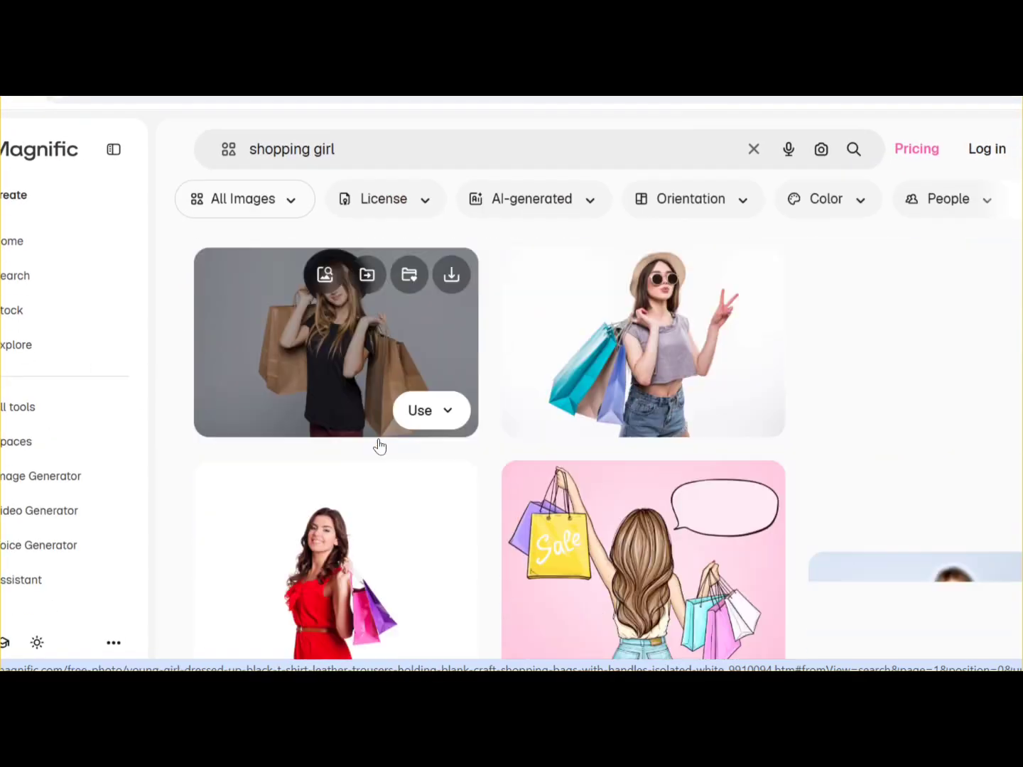
{"action": "scroll", "coordinate": [380, 446], "scroll_direction": "down", "scroll_amount": 10}
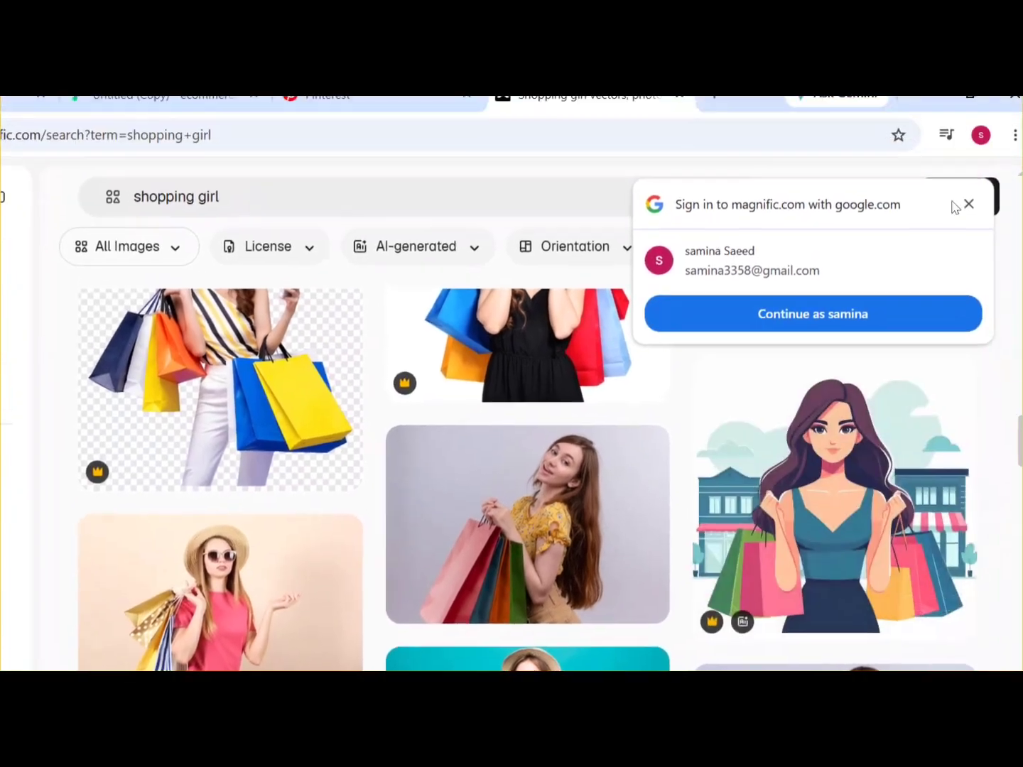
{"action": "left_click", "coordinate": [968, 204]}
Back in the Figma design file, draw an 83 × 83 ellipse beside the pink loading ring
{"action": "left_click", "coordinate": [103, 110]}
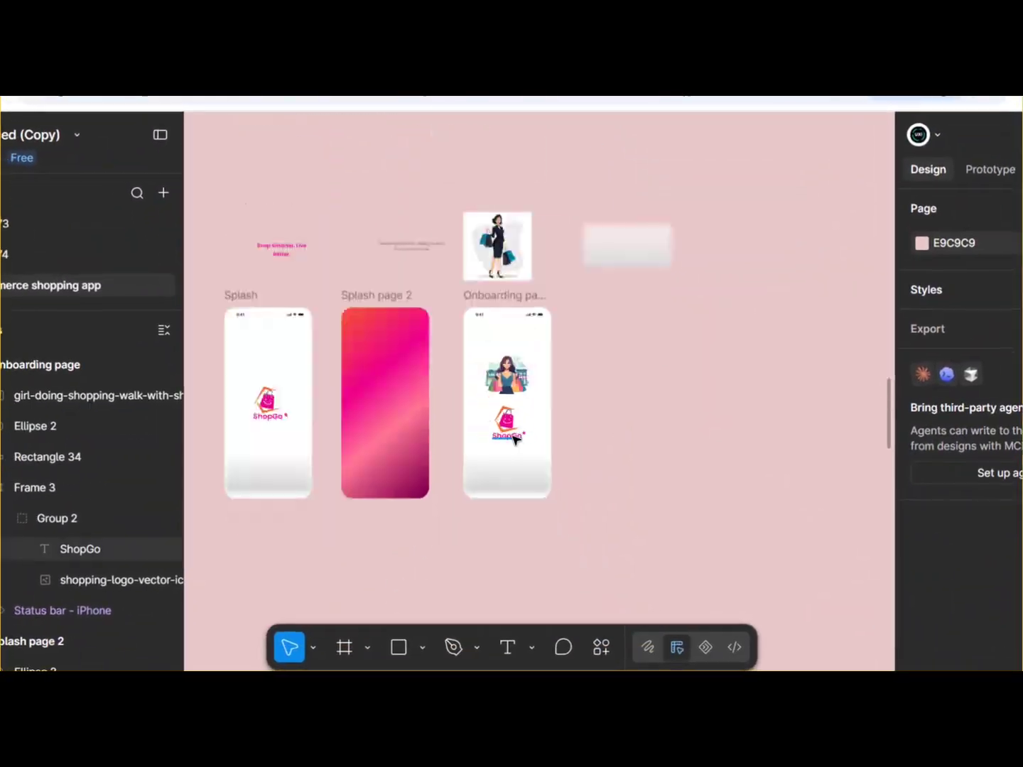
{"action": "left_click", "coordinate": [605, 242]}
{"action": "key", "text": "shift+2"}
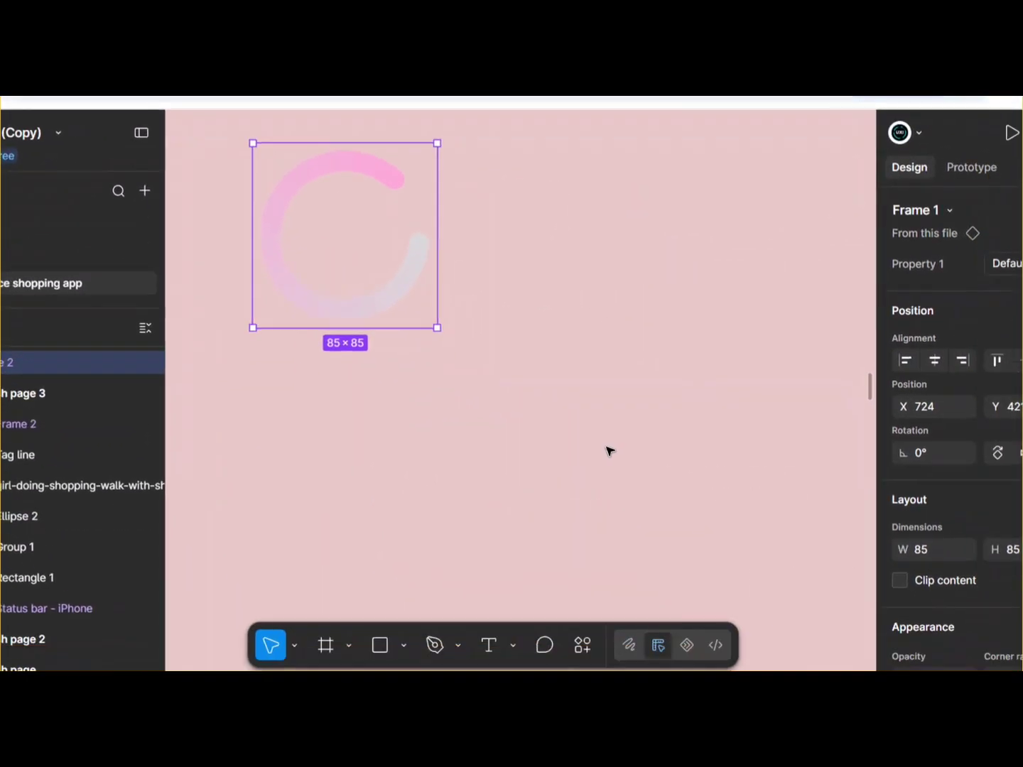
{"action": "left_click", "coordinate": [403, 645]}
{"action": "left_click", "coordinate": [504, 538]}
{"action": "left_click_drag", "start_coordinate": [459, 144], "coordinate": [639, 324]}
Shape the new ellipse into an open ring with a sweep of about 90% and an inner ratio of about 80%
{"action": "left_click_drag", "start_coordinate": [630, 234], "coordinate": [528, 226]}
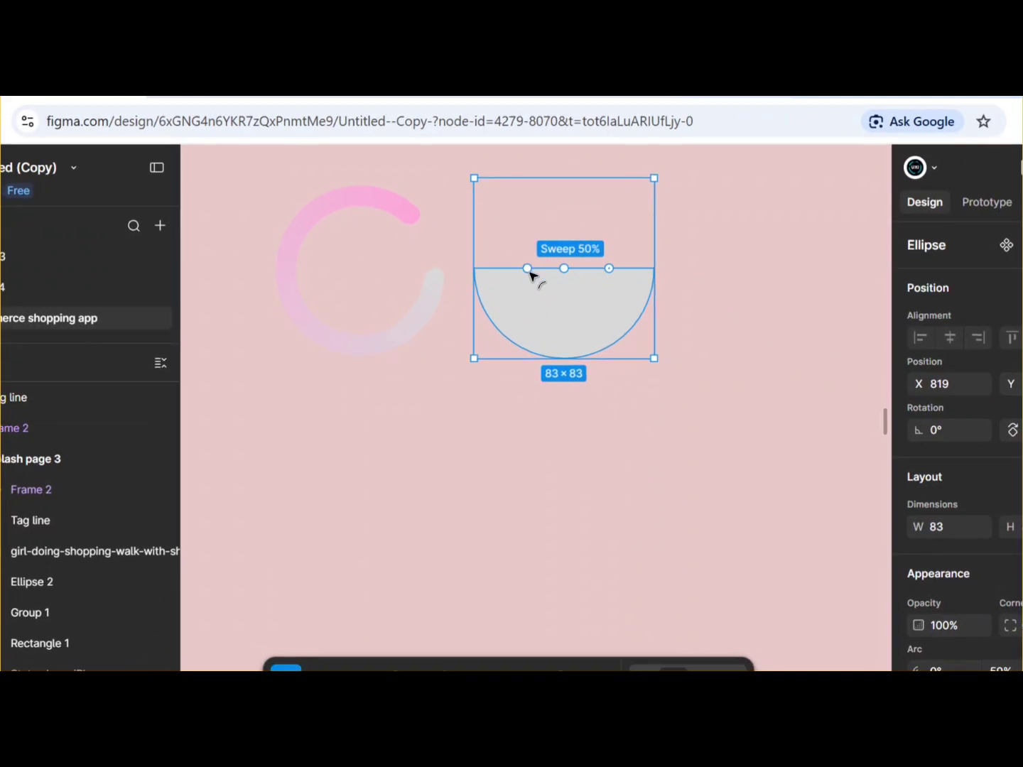
{"action": "left_click_drag", "start_coordinate": [565, 267], "coordinate": [568, 335]}
{"action": "left_click_drag", "start_coordinate": [486, 268], "coordinate": [601, 240]}
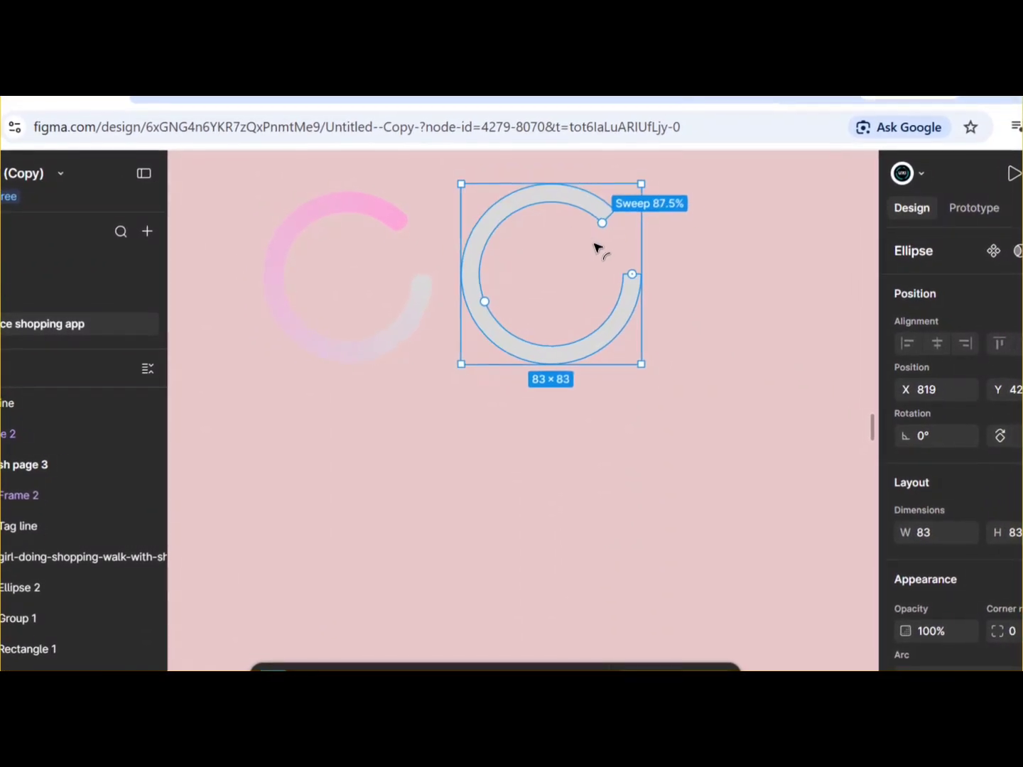
Round the open ring's ends with a corner radius of 22
{"action": "scroll", "coordinate": [980, 497], "scroll_direction": "down", "scroll_amount": 3}
{"action": "left_click", "coordinate": [1014, 398]}
{"action": "type", "text": "22"}
{"action": "key", "text": "Return"}
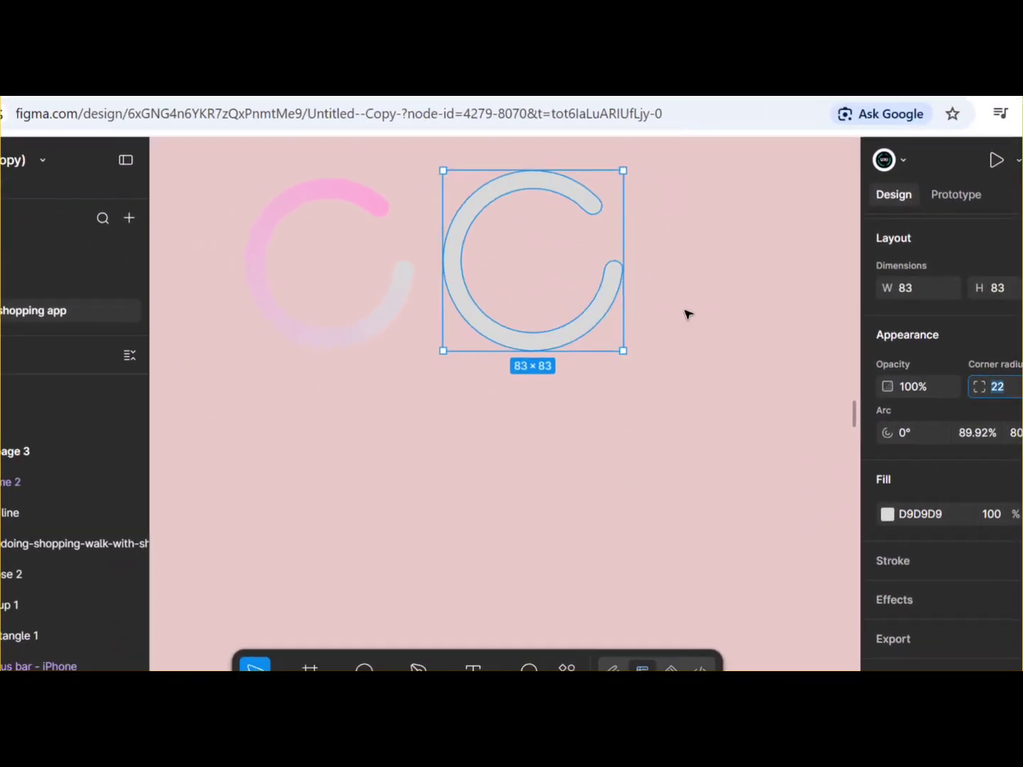
Fill the new open ring with pink F2B4D9 sampled from the original loading ring
{"action": "left_click", "coordinate": [887, 514]}
{"action": "left_click", "coordinate": [792, 618]}
{"action": "left_click", "coordinate": [706, 278]}
{"action": "left_click_drag", "start_coordinate": [832, 547], "coordinate": [800, 547]}
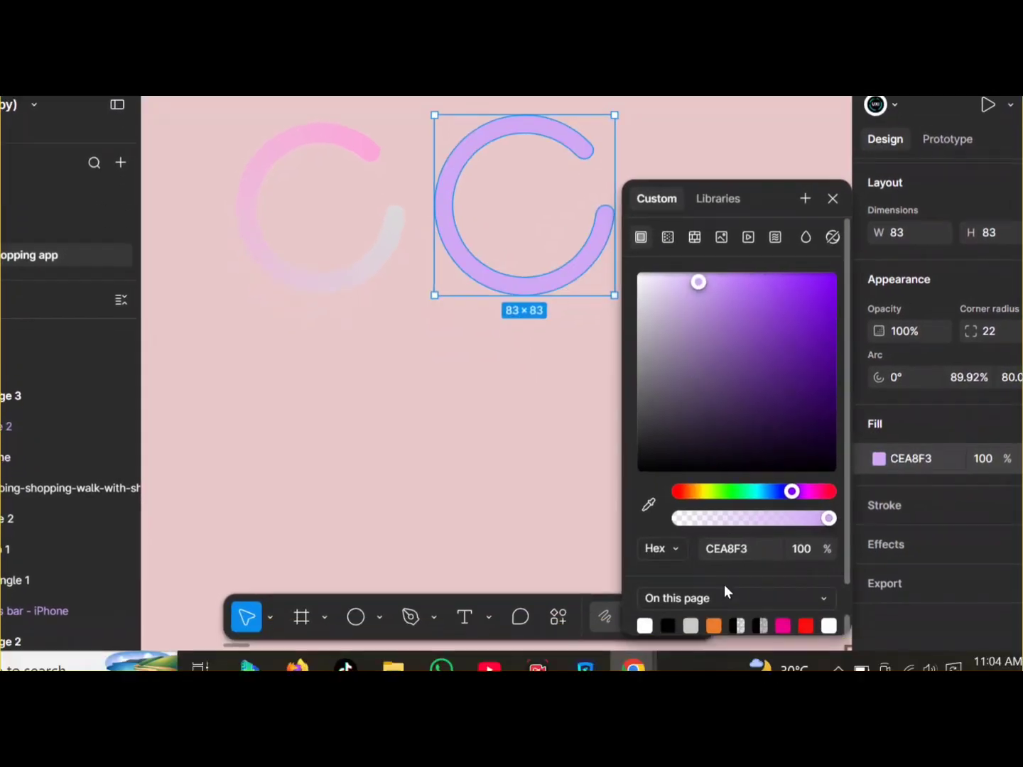
{"action": "left_click", "coordinate": [783, 625]}
{"action": "left_click", "coordinate": [649, 504]}
{"action": "left_click", "coordinate": [319, 128]}
Turn the ring's fill into a linear gradient ending in pale E0CFD9, and tilt the gradient diagonally
{"action": "left_click", "coordinate": [668, 237]}
{"action": "left_click", "coordinate": [766, 371]}
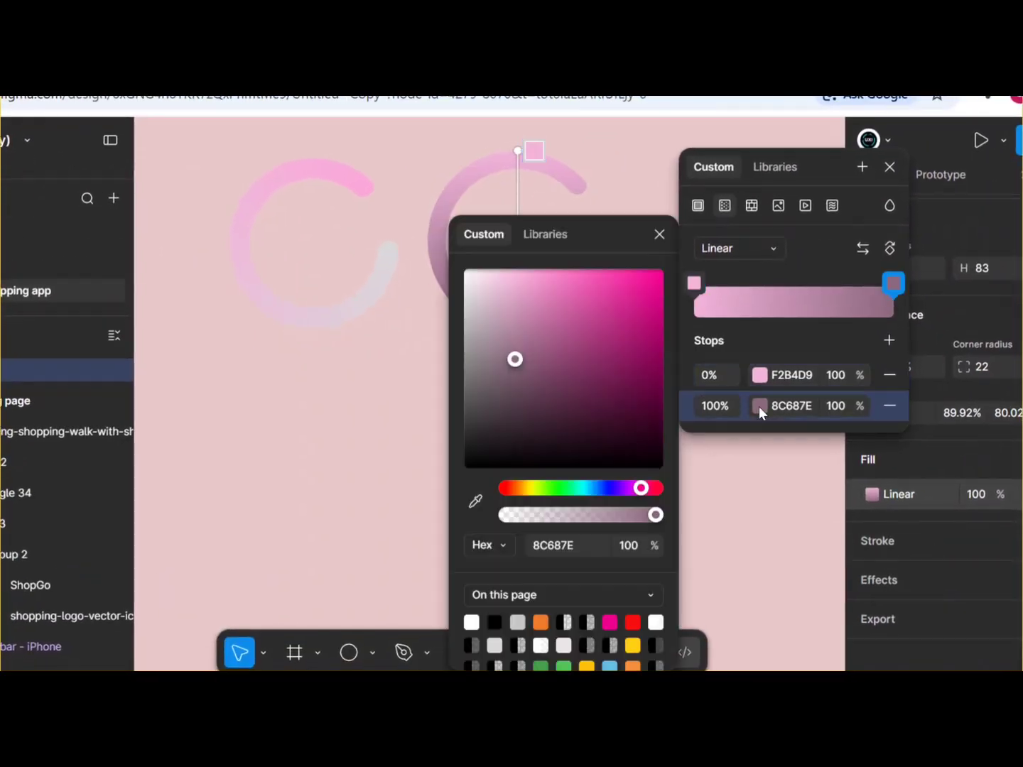
{"action": "left_click", "coordinate": [478, 294]}
{"action": "left_click_drag", "start_coordinate": [604, 233], "coordinate": [479, 433]}
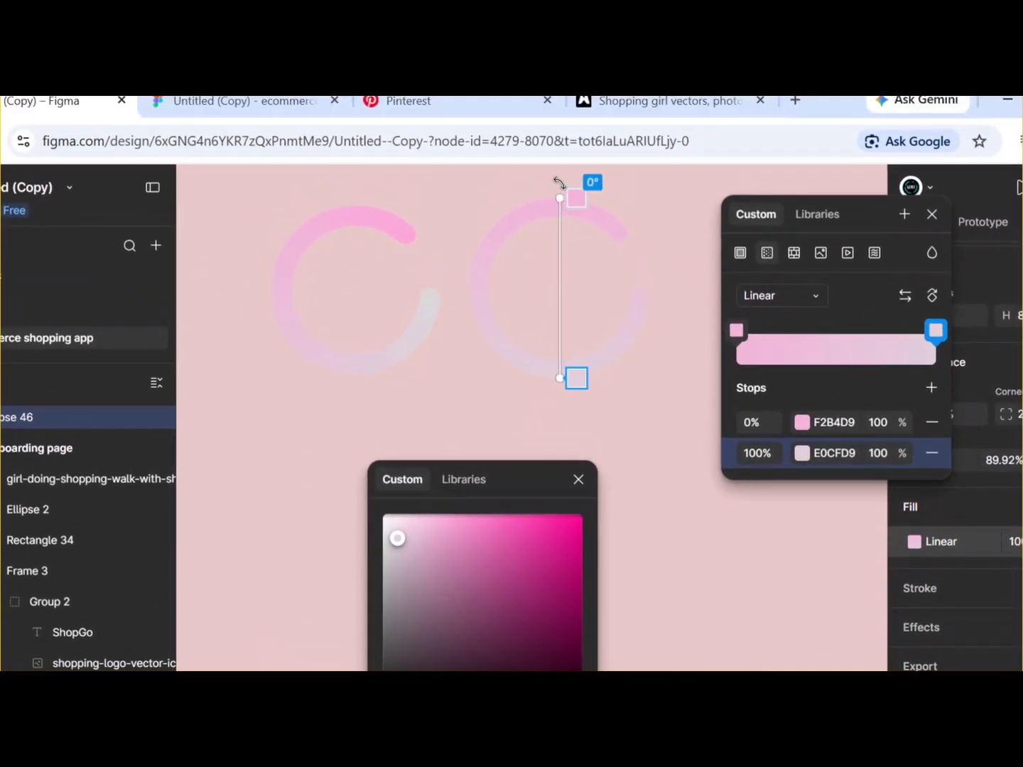
{"action": "left_click_drag", "start_coordinate": [559, 182], "coordinate": [494, 227]}
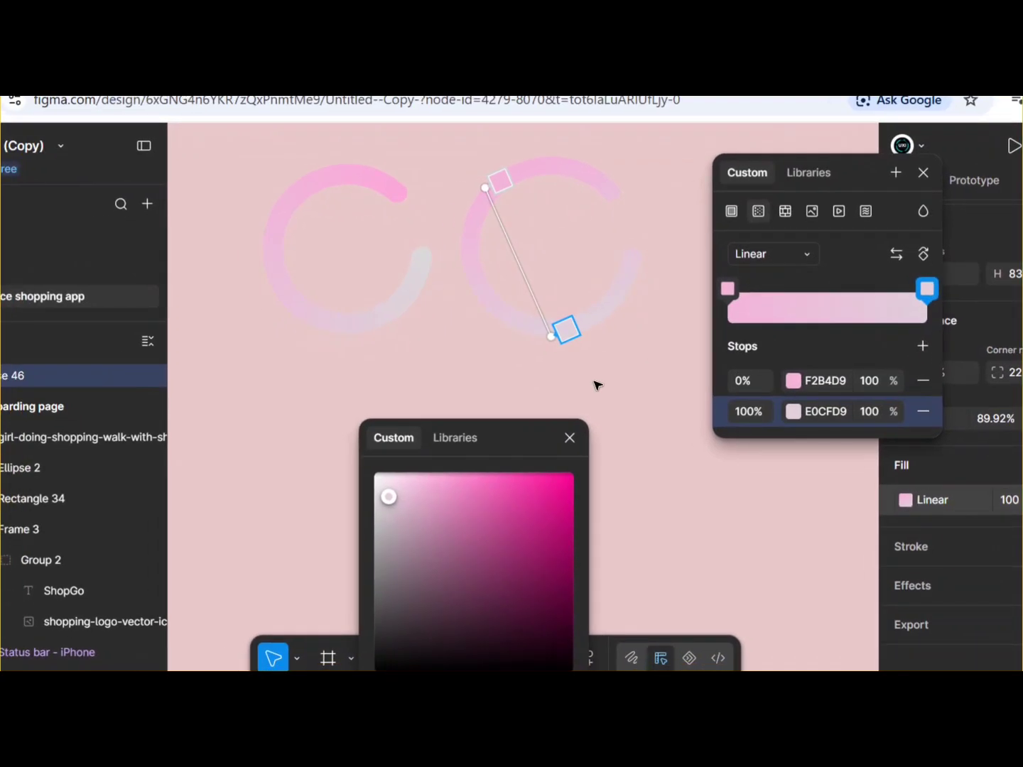
{"action": "key", "text": "Escape"}
Move the new gradient ring diagonally below the original loading ring and deselect it
{"action": "scroll", "coordinate": [516, 320], "scroll_direction": "down", "scroll_amount": 3}
{"action": "left_click_drag", "start_coordinate": [538, 338], "coordinate": [527, 419]}
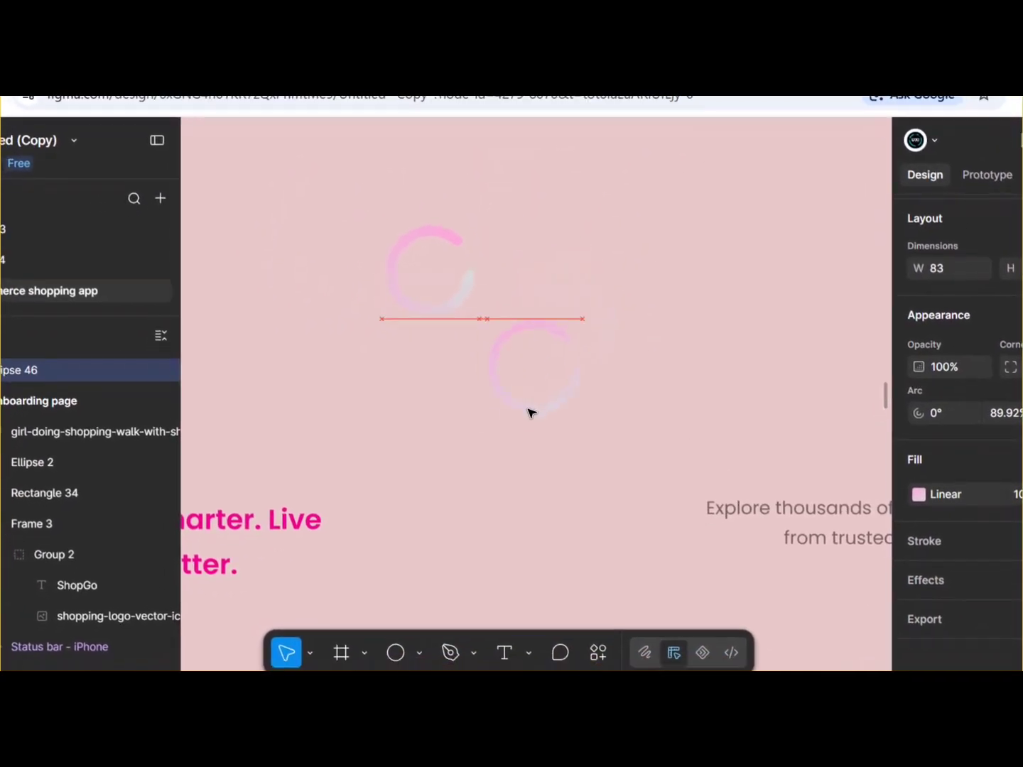
{"action": "scroll", "coordinate": [527, 469], "scroll_direction": "up", "scroll_amount": 5}
{"action": "left_click", "coordinate": [824, 315]}
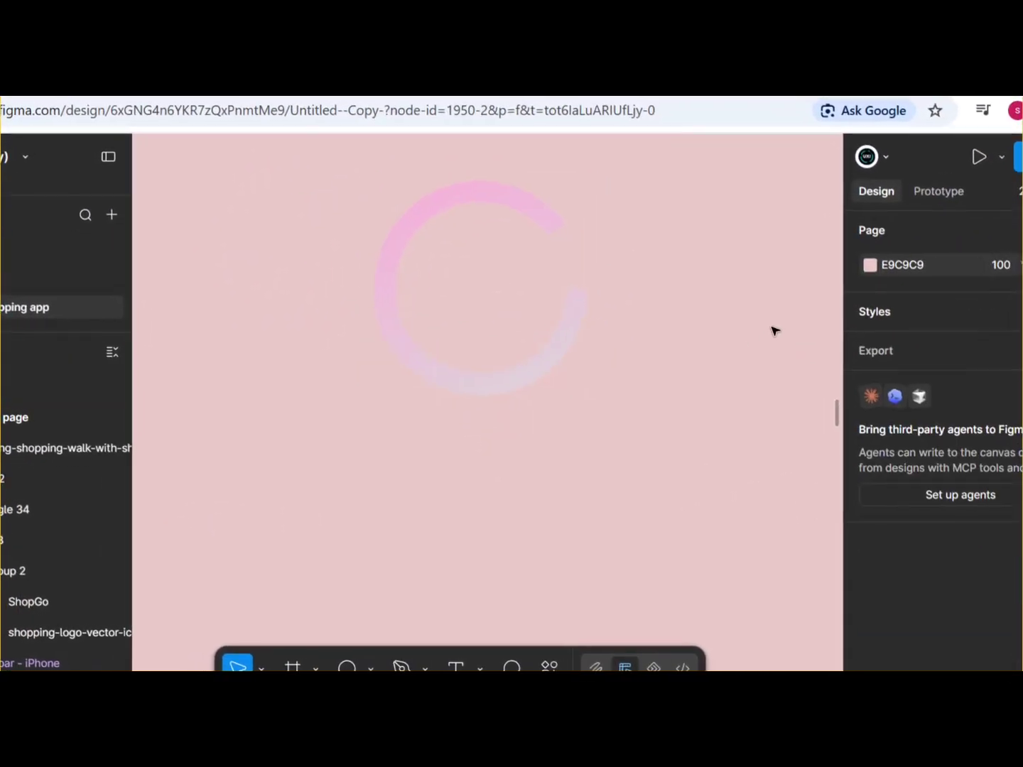
Darken the page background to 3C3535
{"action": "left_click", "coordinate": [870, 264]}
{"action": "left_click", "coordinate": [645, 375]}
{"action": "left_click", "coordinate": [512, 195]}
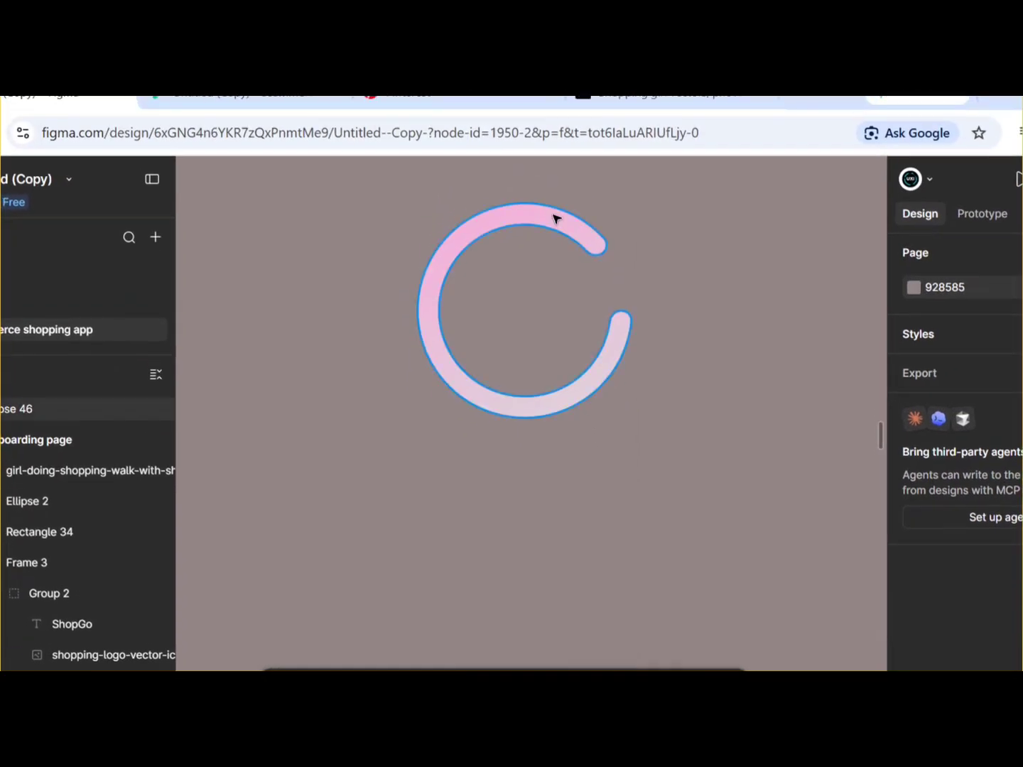
{"action": "left_click", "coordinate": [557, 218]}
{"action": "left_click", "coordinate": [880, 308]}
{"action": "left_click", "coordinate": [914, 287]}
{"action": "left_click", "coordinate": [696, 468]}
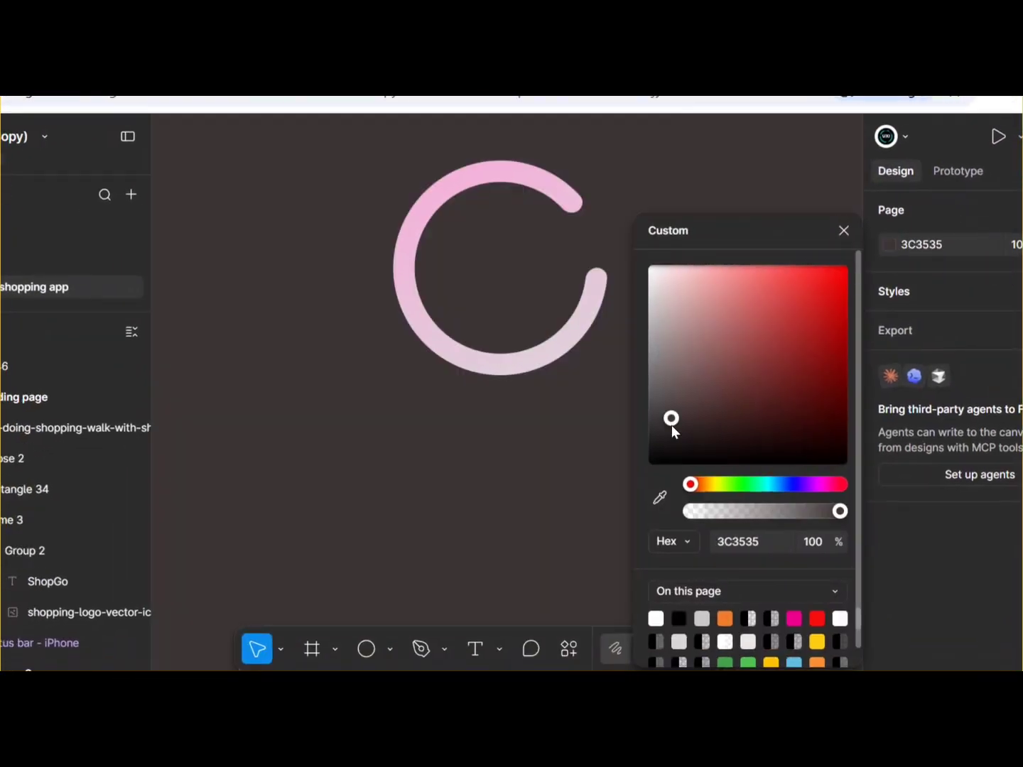
{"action": "left_click", "coordinate": [626, 397]}
Turn the new gradient ring into a component and add three variants stacked beneath it
{"action": "left_click", "coordinate": [538, 170]}
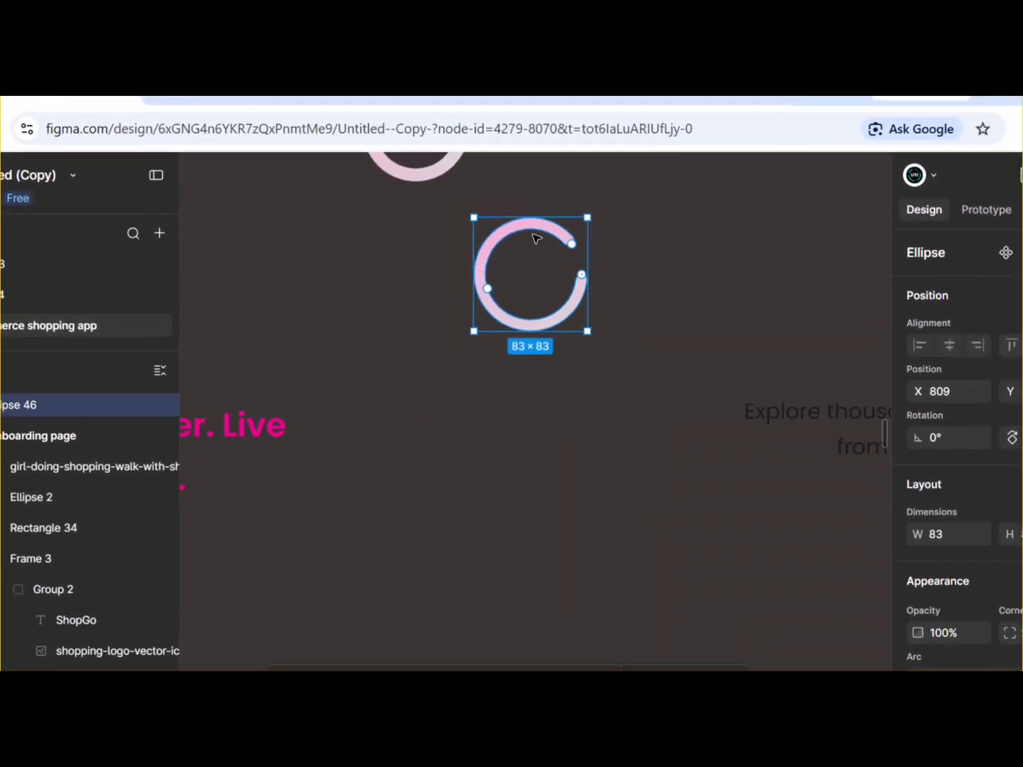
{"action": "left_click", "coordinate": [1006, 253]}
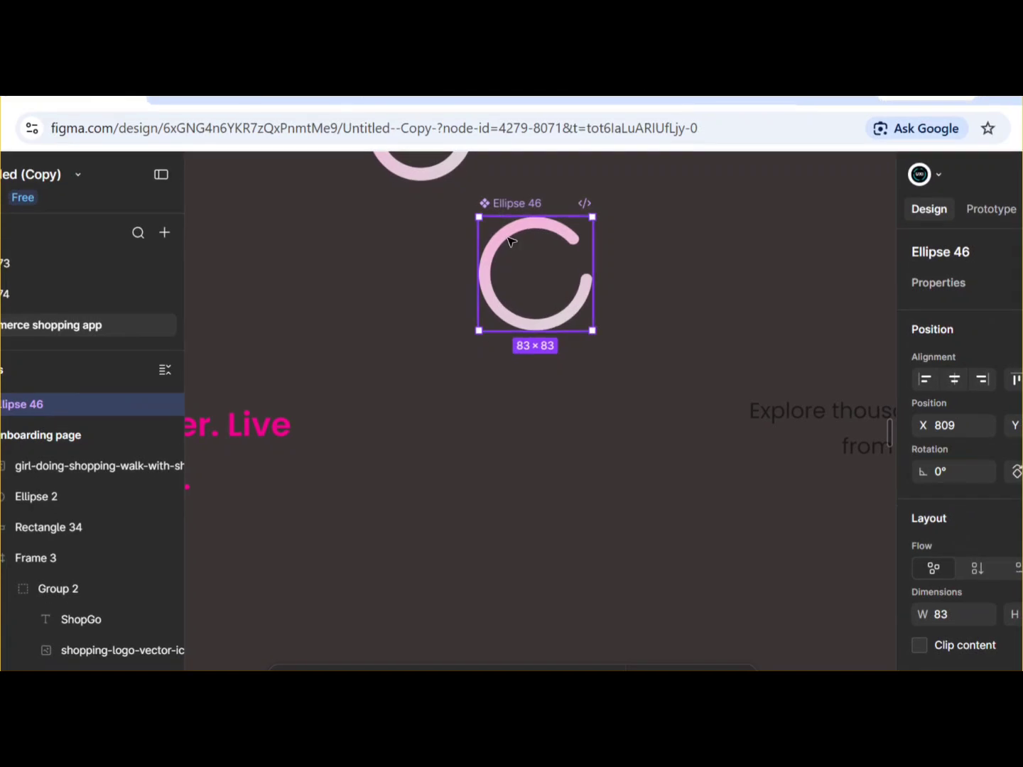
{"action": "left_click", "coordinate": [962, 249]}
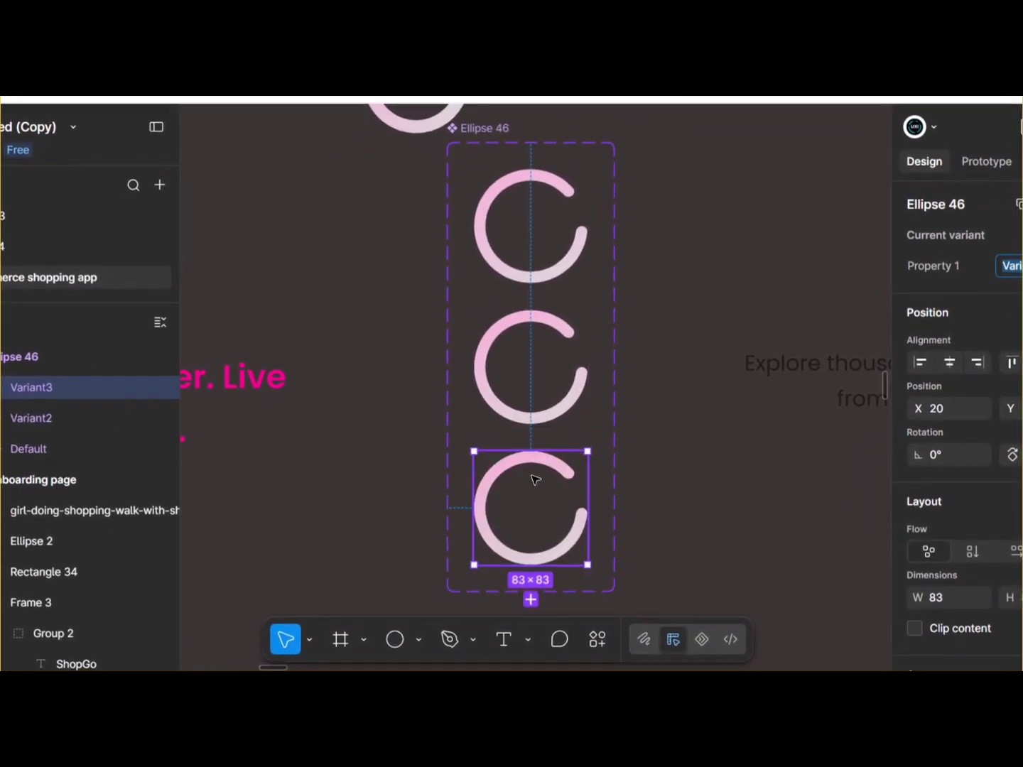
{"action": "left_click", "coordinate": [530, 600]}
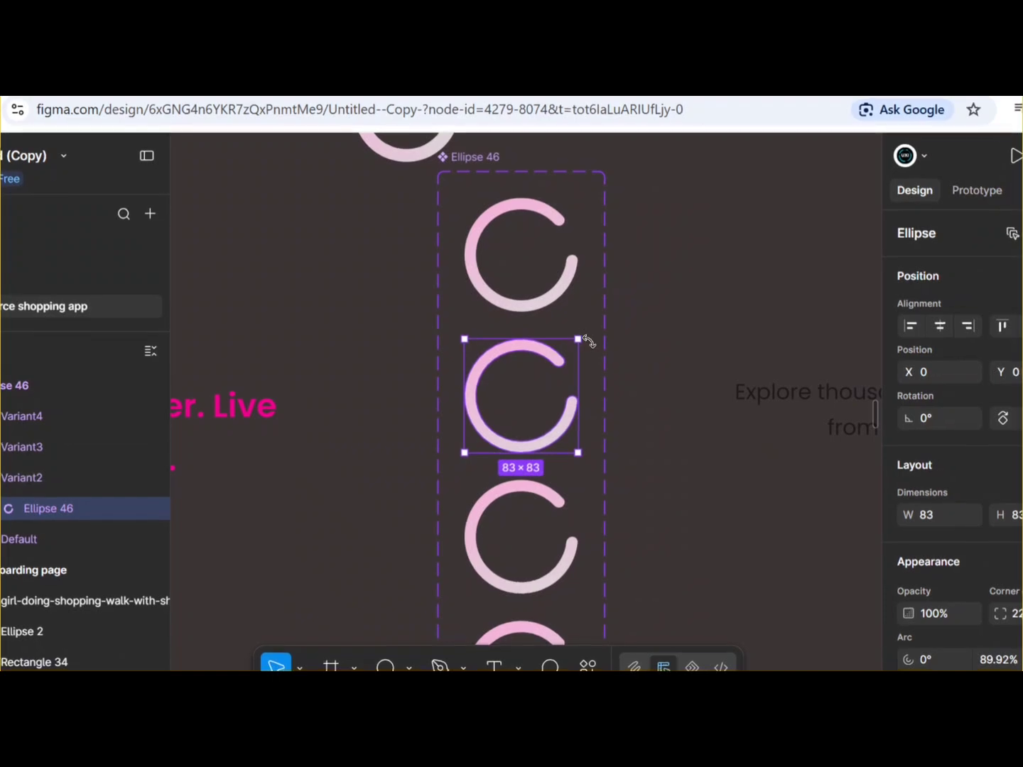
Rotate the ring inside Variant2 to about -47° and the one inside Variant3 to about -92°
{"action": "left_click_drag", "start_coordinate": [589, 342], "coordinate": [591, 399]}
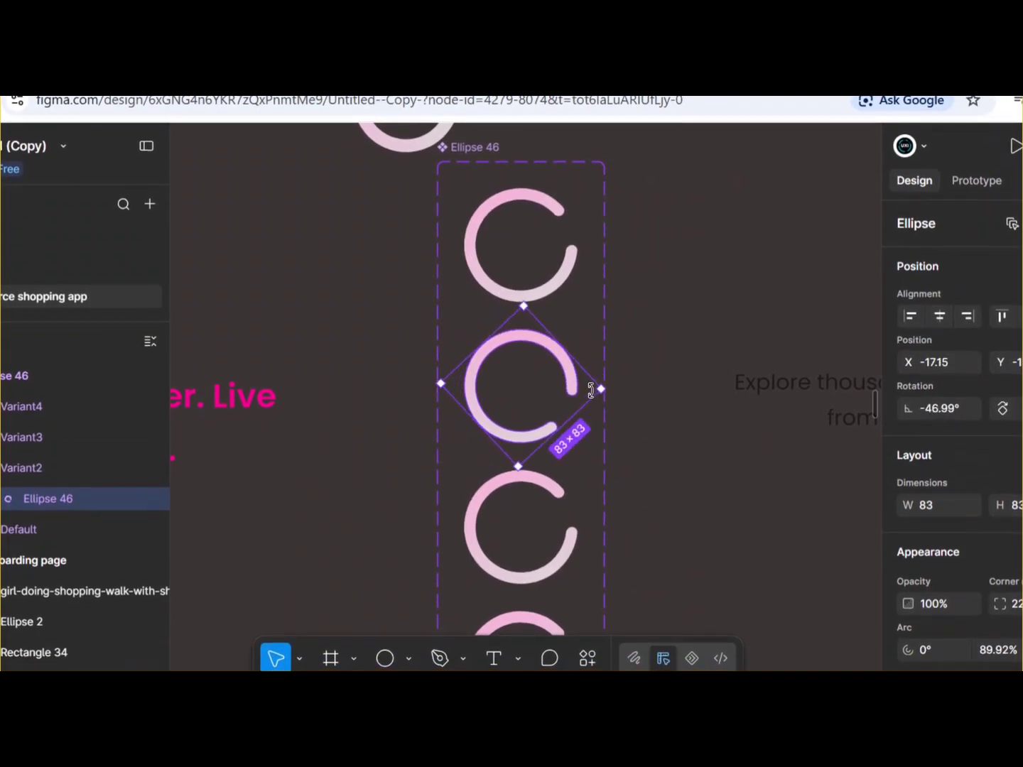
{"action": "scroll", "coordinate": [591, 390], "scroll_direction": "down", "scroll_amount": 2}
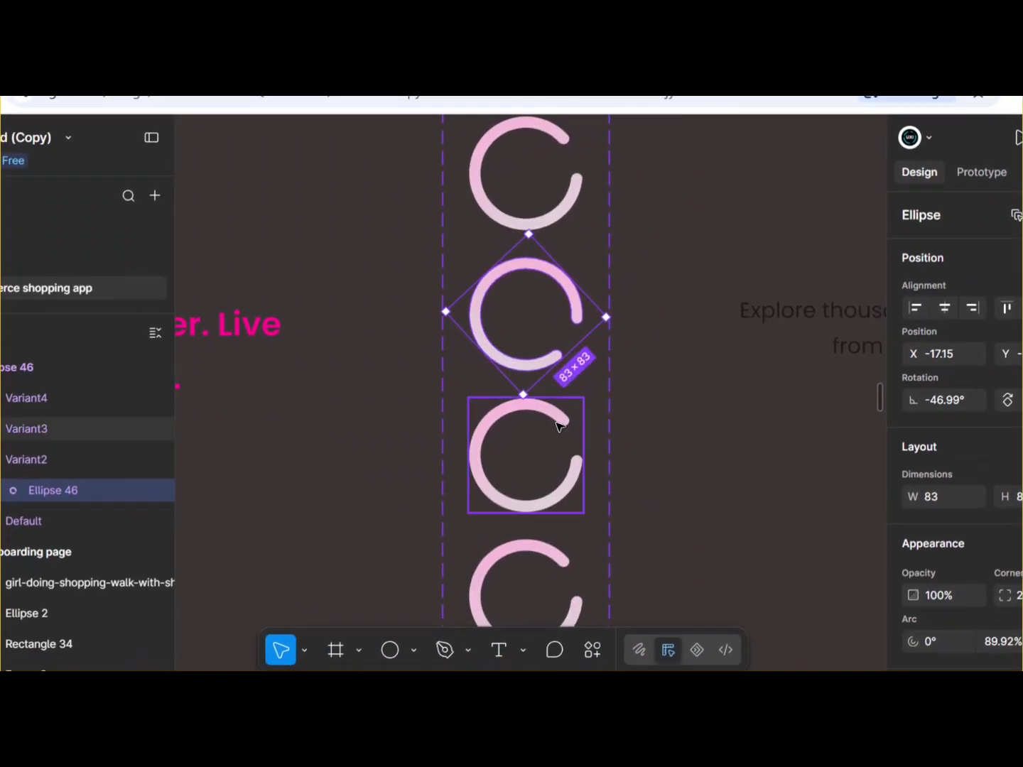
{"action": "left_click", "coordinate": [560, 415]}
{"action": "left_click", "coordinate": [565, 412]}
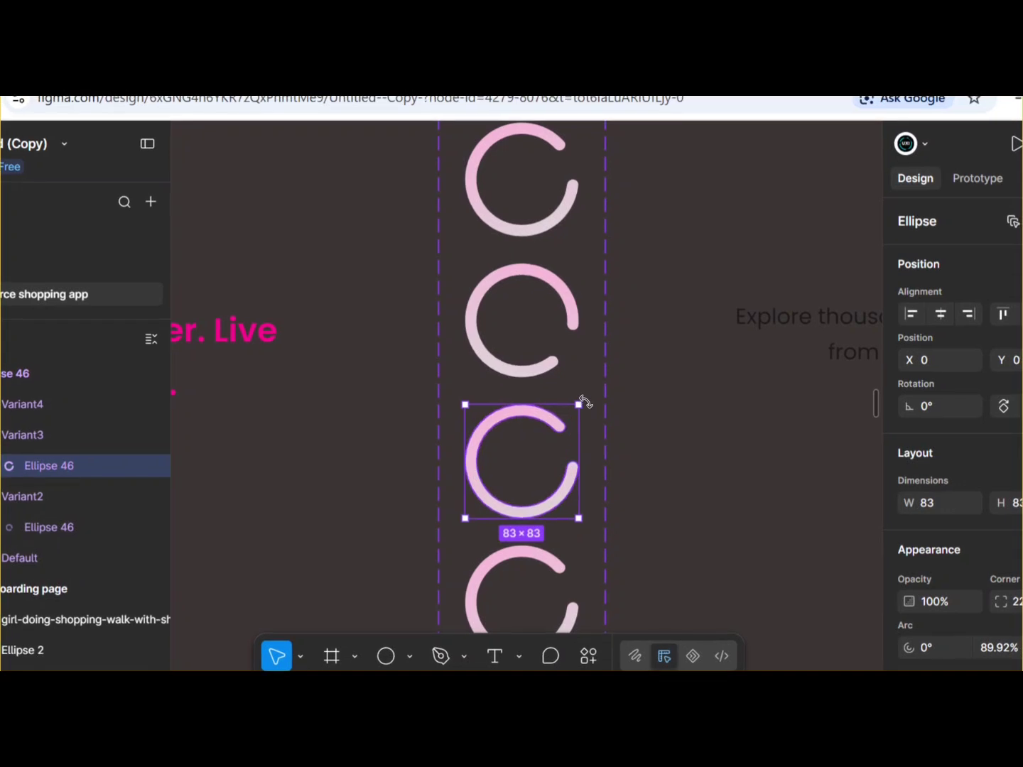
{"action": "left_click_drag", "start_coordinate": [587, 406], "coordinate": [548, 521]}
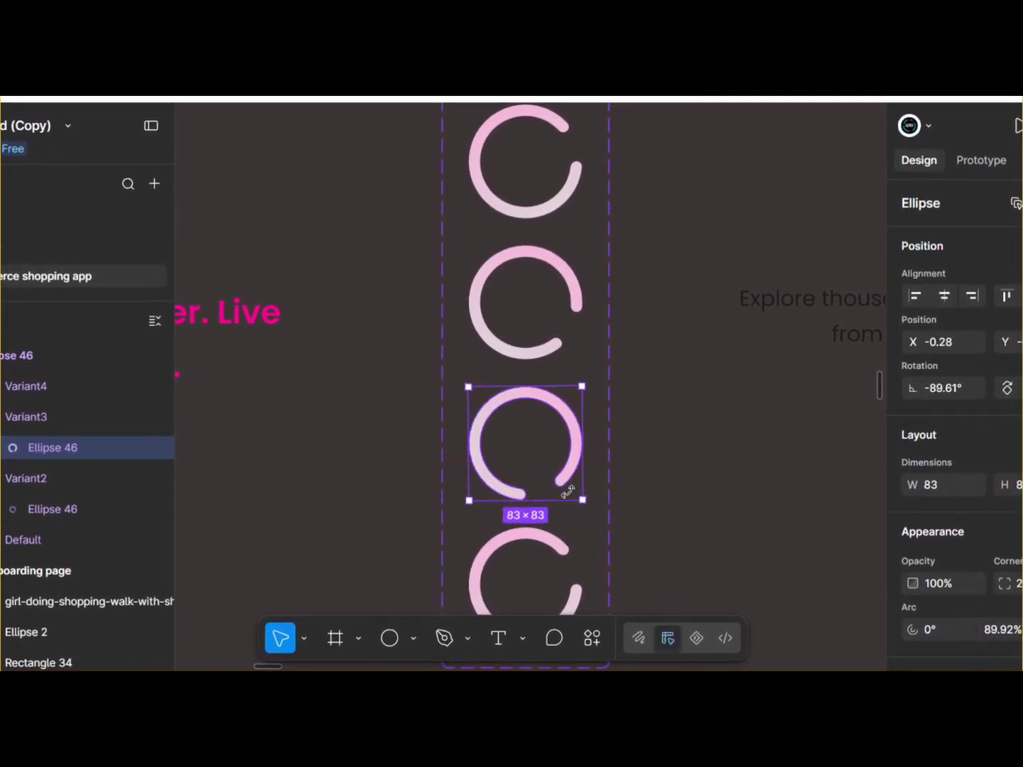
Rotate the ring inside Variant4 to about -174°
{"action": "scroll", "coordinate": [565, 491], "scroll_direction": "down", "scroll_amount": 5}
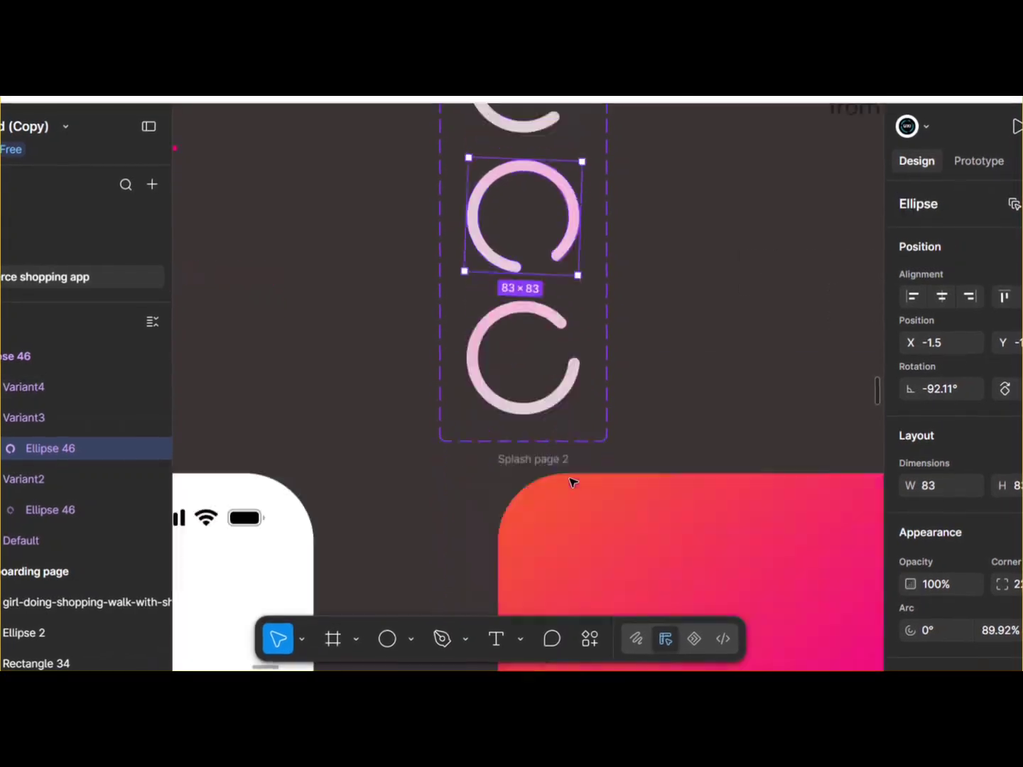
{"action": "scroll", "coordinate": [578, 397], "scroll_direction": "up", "scroll_amount": 1}
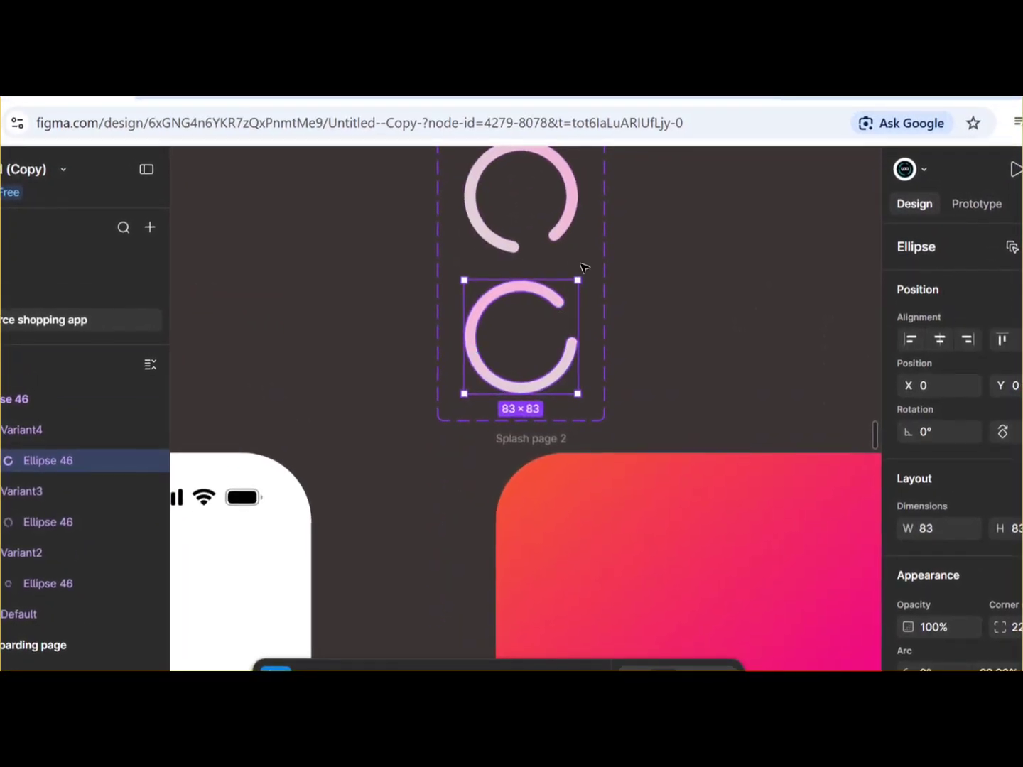
{"action": "left_click_drag", "start_coordinate": [584, 269], "coordinate": [537, 406]}
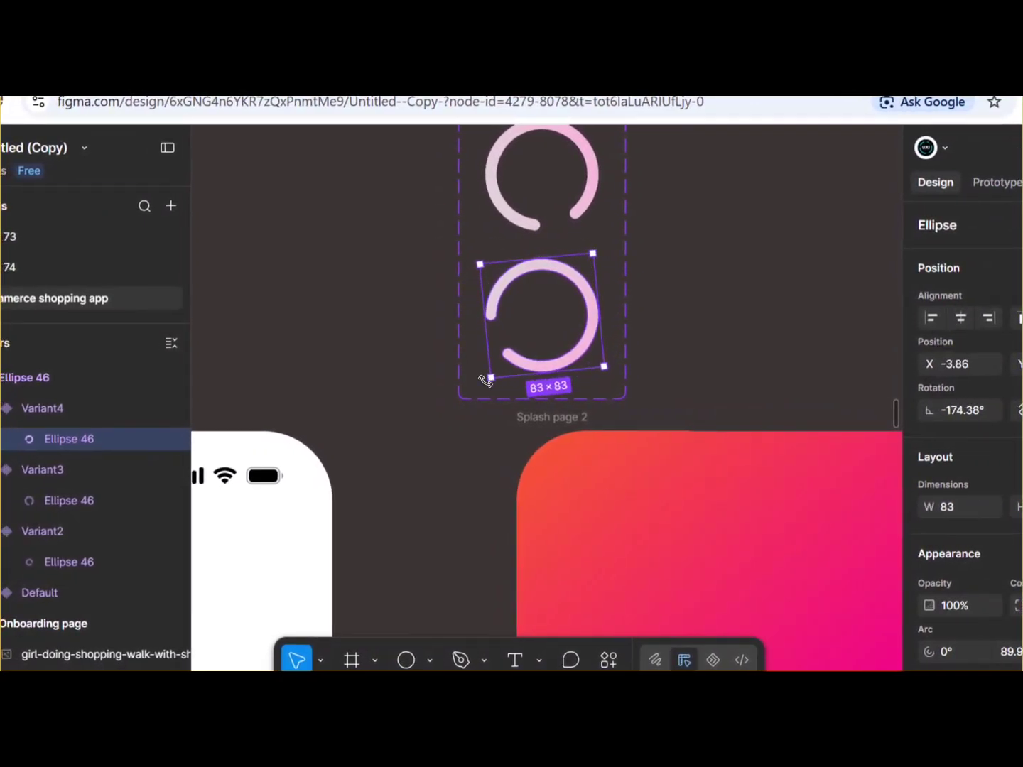
Adjust the rotation of the ring inside Variant3 to about -109°, then clear the selection
{"action": "scroll", "coordinate": [487, 384], "scroll_direction": "up", "scroll_amount": 4}
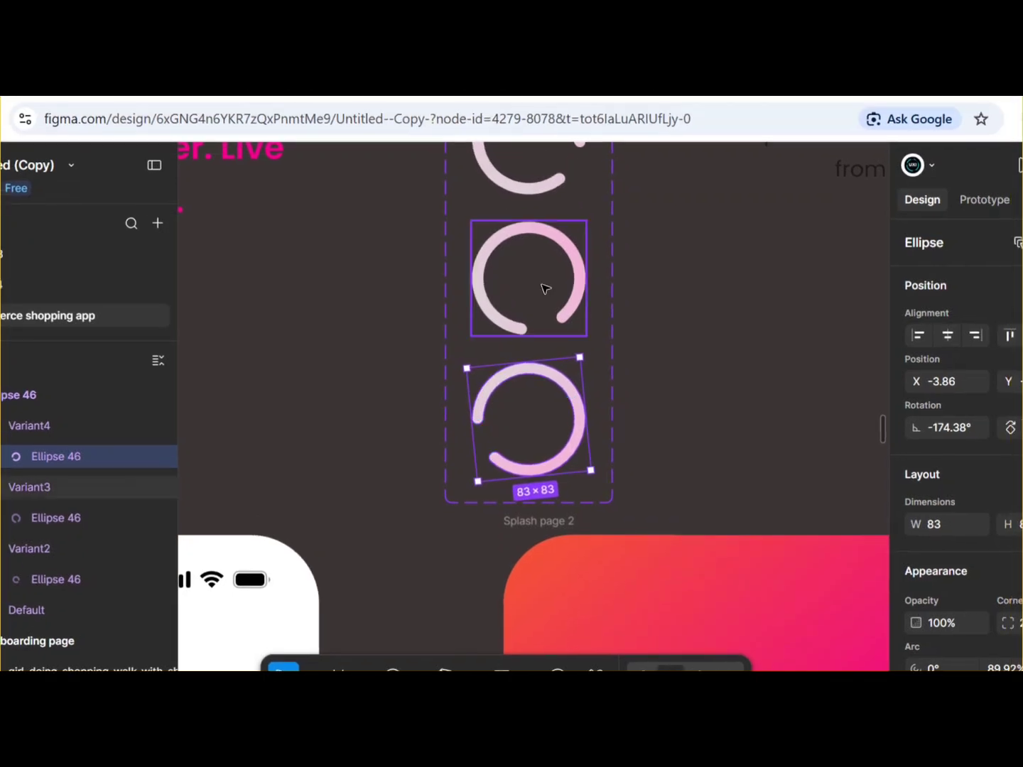
{"action": "left_click", "coordinate": [555, 304]}
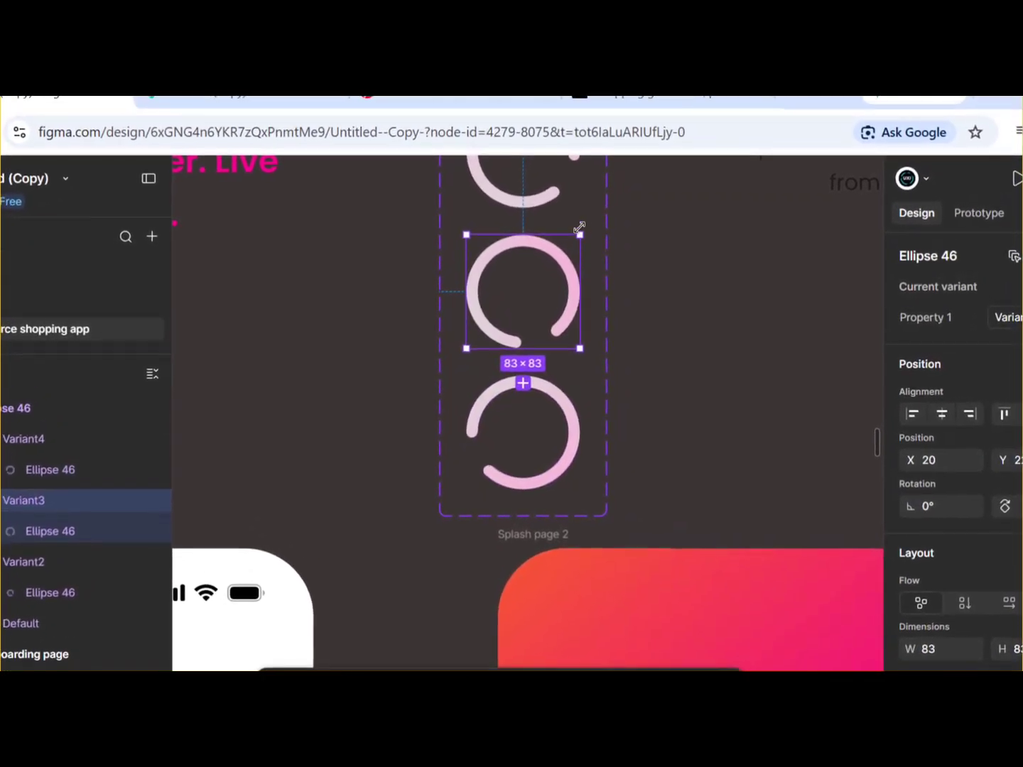
{"action": "double_click", "coordinate": [564, 254]}
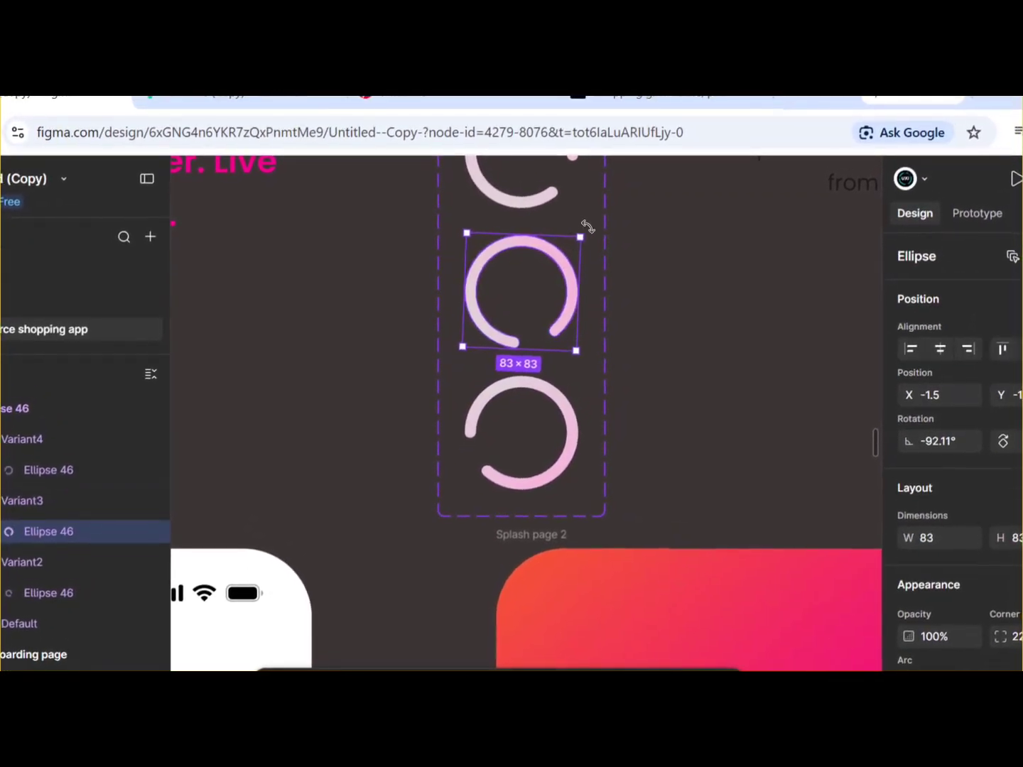
{"action": "left_click_drag", "start_coordinate": [588, 226], "coordinate": [587, 248]}
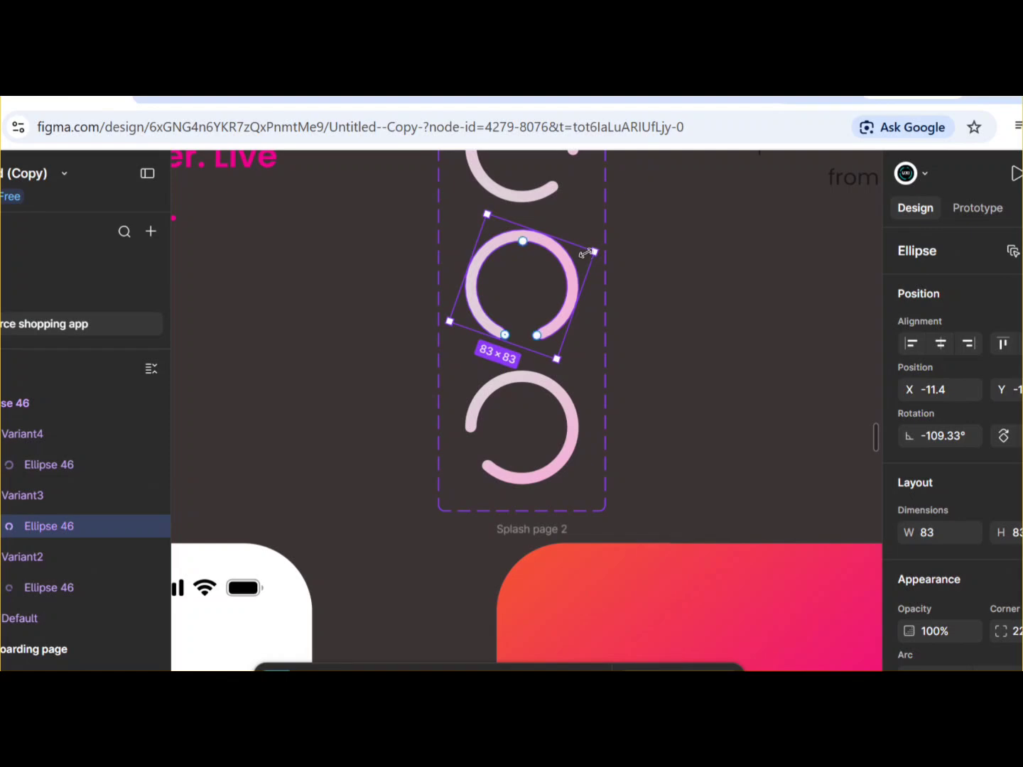
{"action": "scroll", "coordinate": [587, 255], "scroll_direction": "up", "scroll_amount": 5}
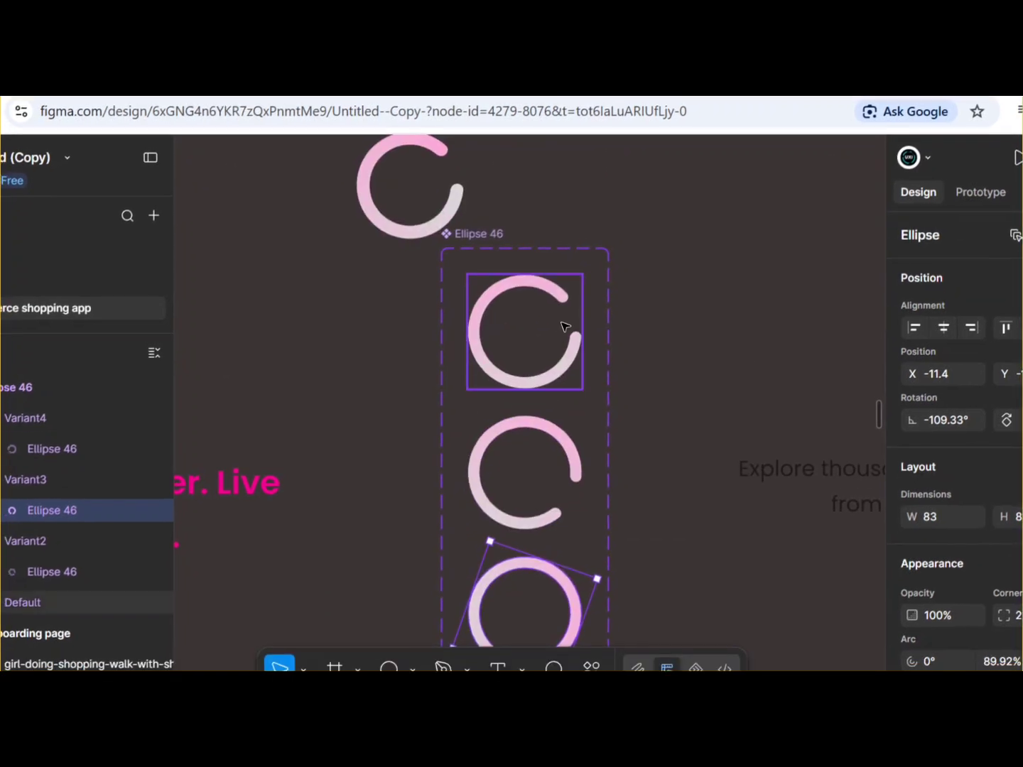
{"action": "left_click", "coordinate": [681, 342]}
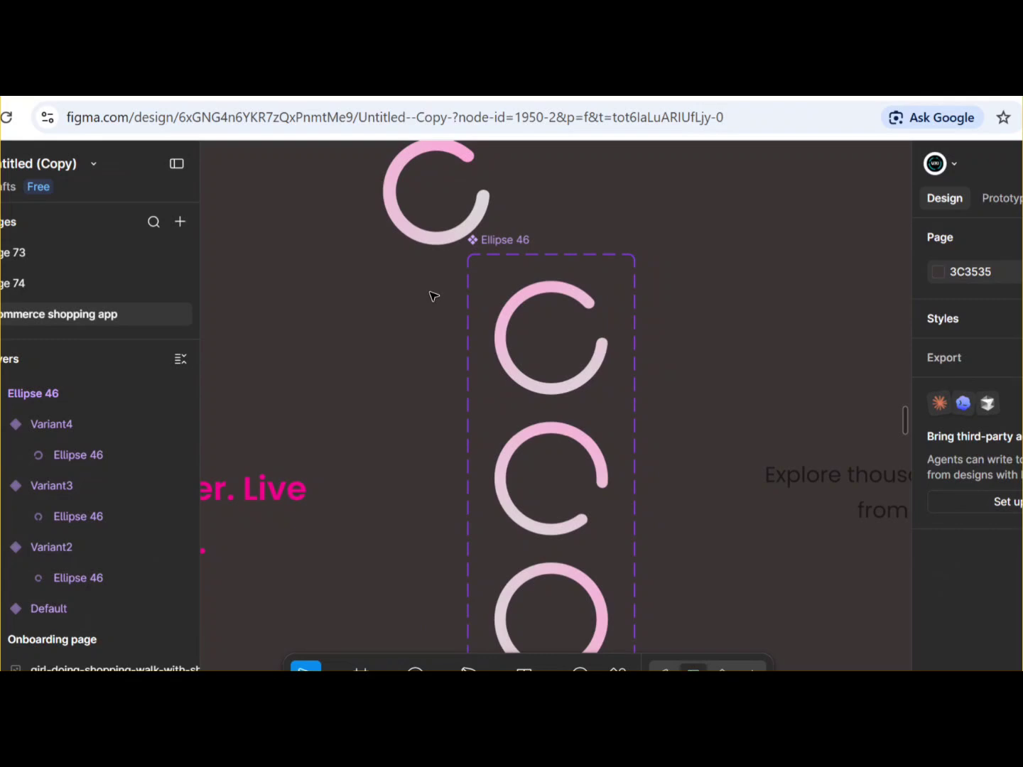
Move the ring's component set clear of the original ring and the Splash page 2 frame, to about X 842, Y 4157
{"action": "scroll", "coordinate": [434, 296], "scroll_direction": "down", "scroll_amount": 5}
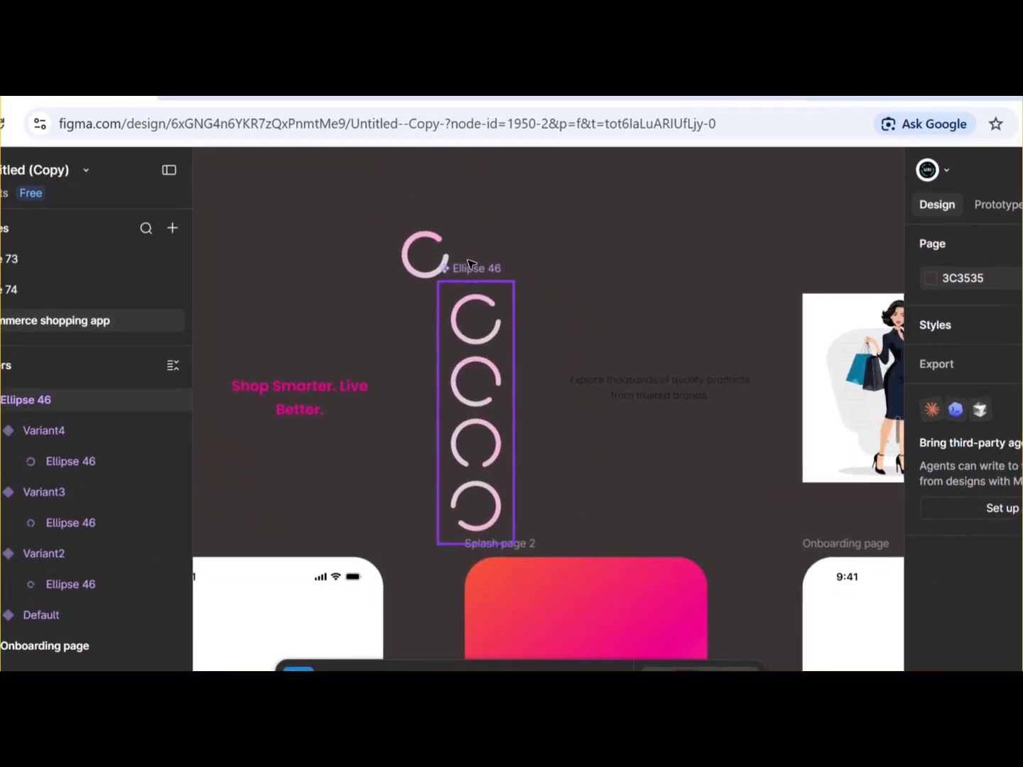
{"action": "left_click", "coordinate": [470, 269]}
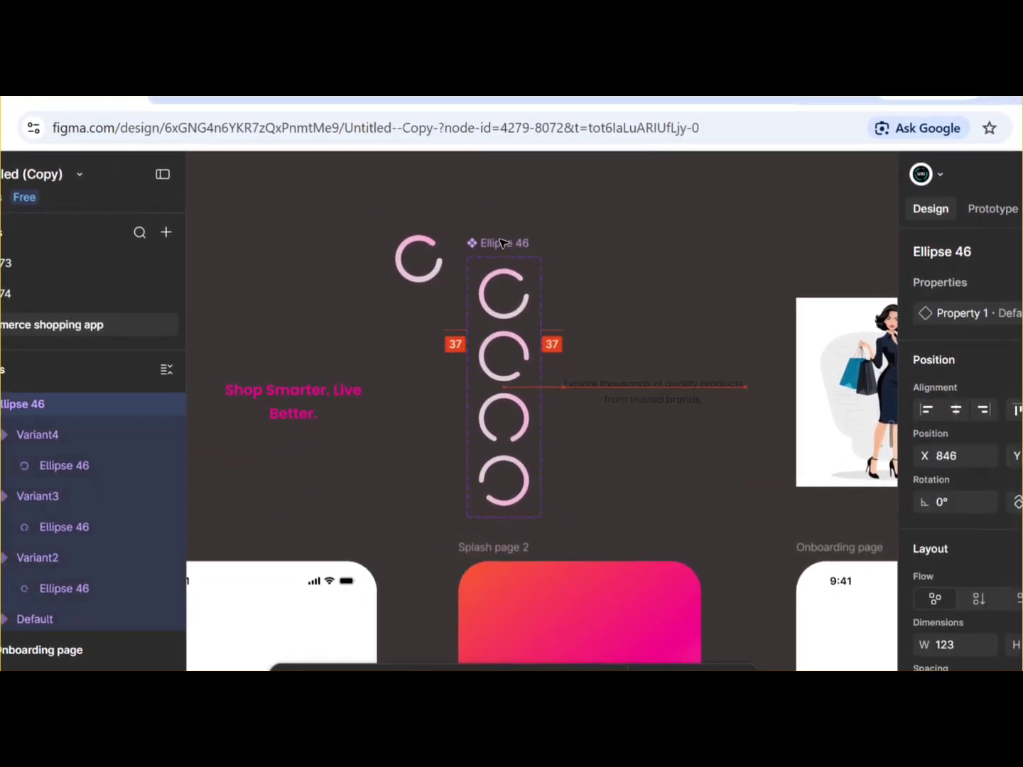
{"action": "left_click_drag", "start_coordinate": [501, 244], "coordinate": [504, 221]}
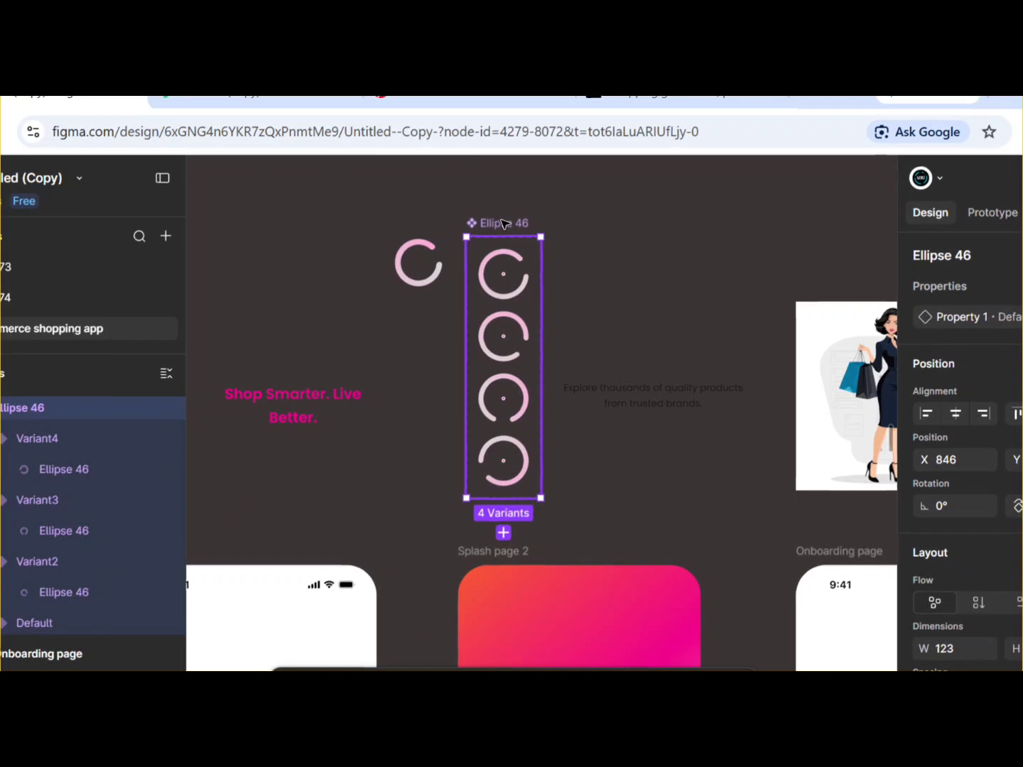
{"action": "scroll", "coordinate": [559, 322], "scroll_direction": "up", "scroll_amount": 2}
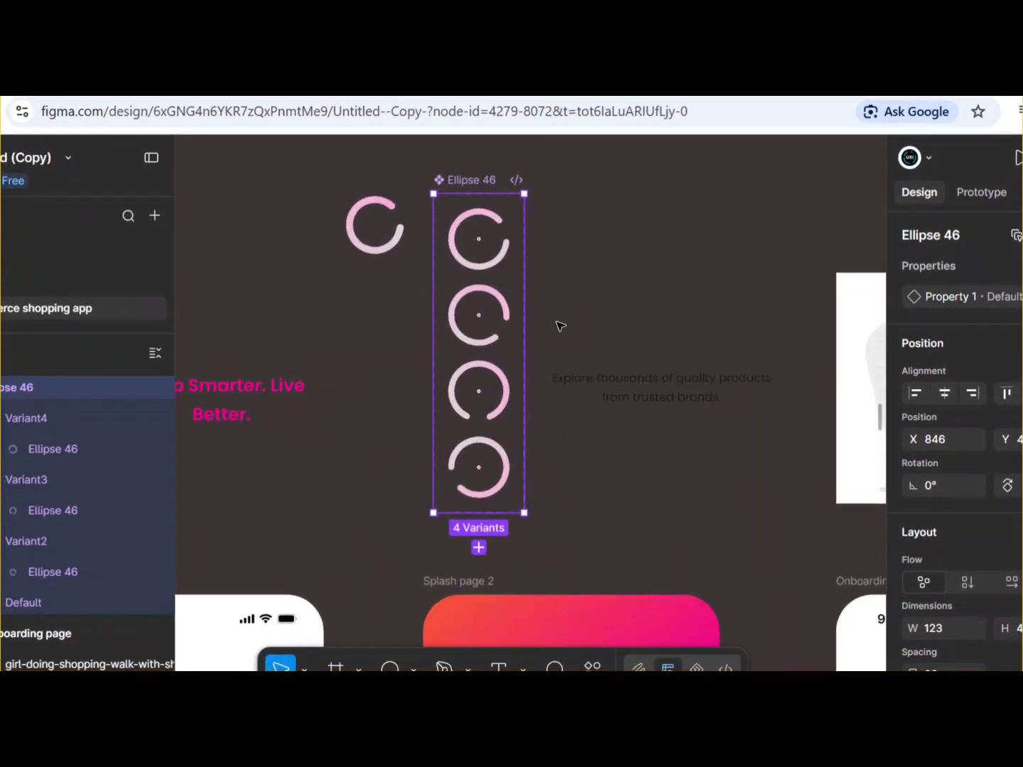
{"action": "scroll", "coordinate": [559, 325], "scroll_direction": "up", "scroll_amount": 2}
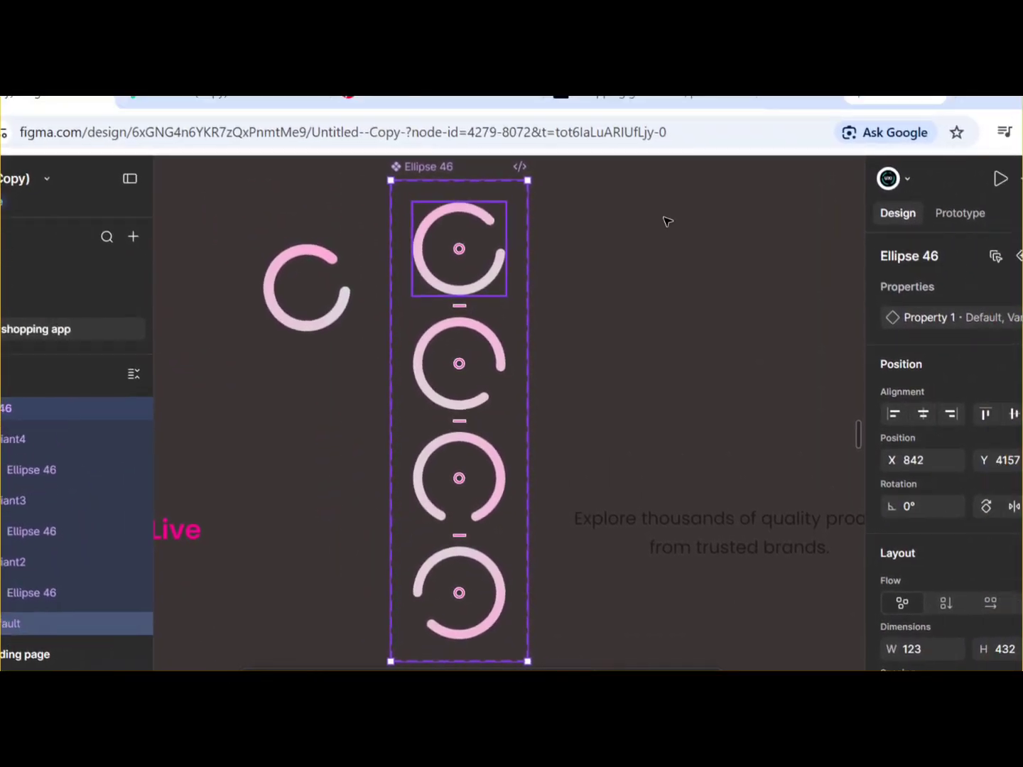
Link the Default ring to Variant2 with a prototype interaction triggered after a 1 ms delay
{"action": "left_click", "coordinate": [910, 212]}
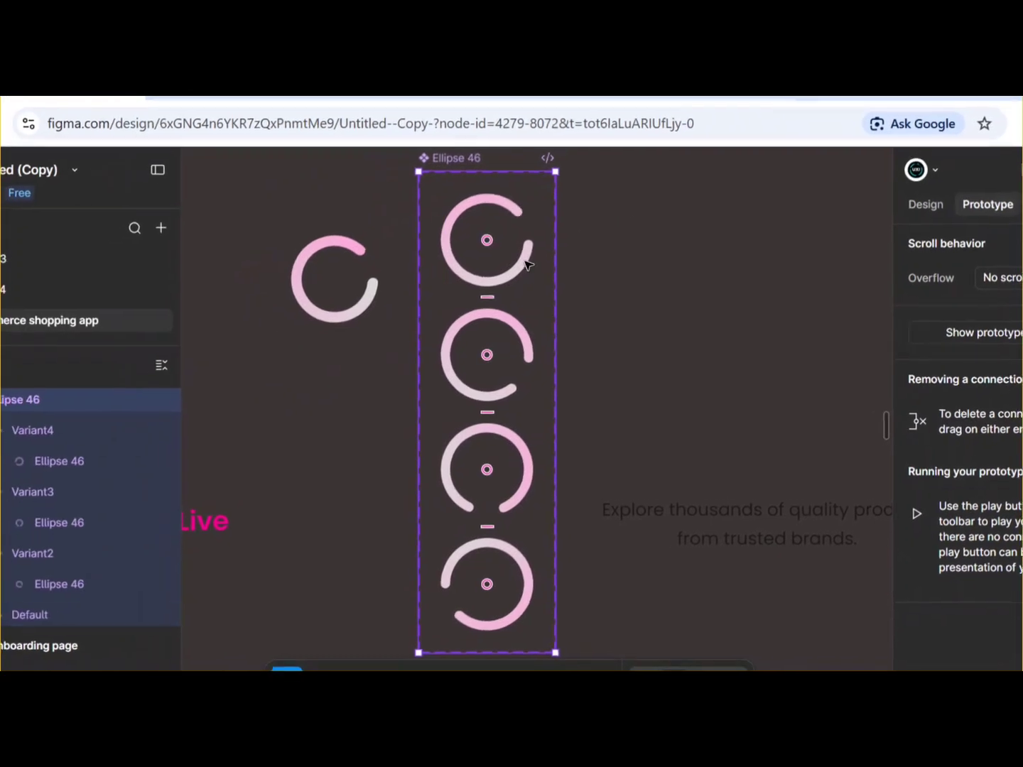
{"action": "left_click", "coordinate": [494, 281]}
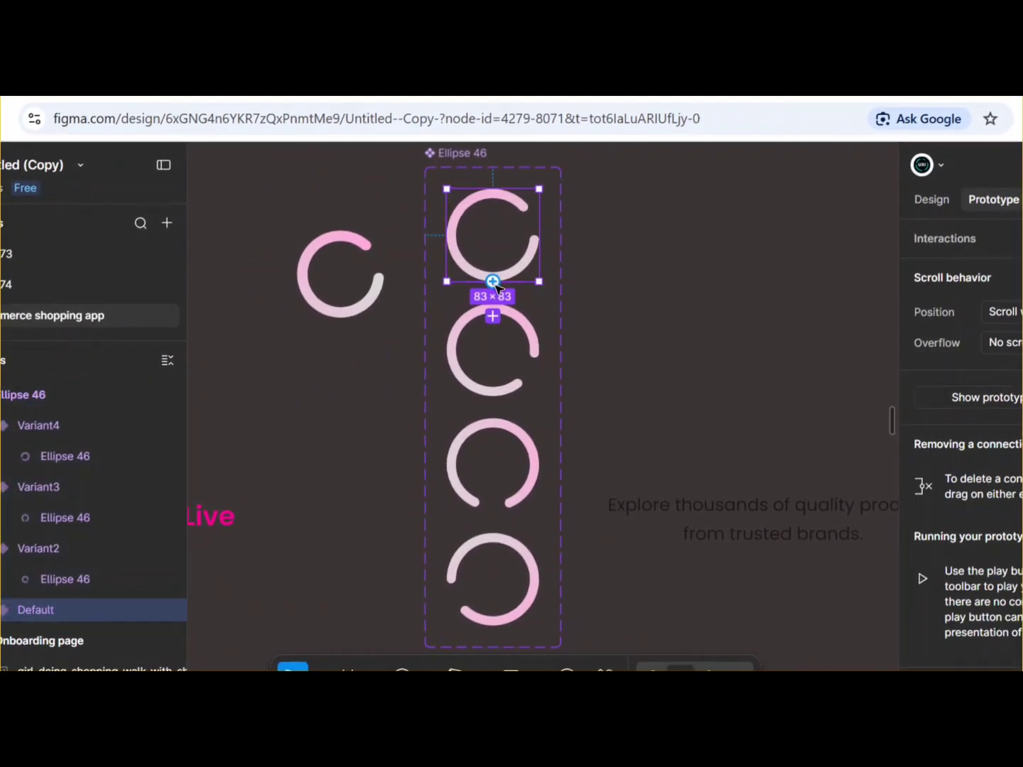
{"action": "left_click_drag", "start_coordinate": [497, 285], "coordinate": [493, 313]}
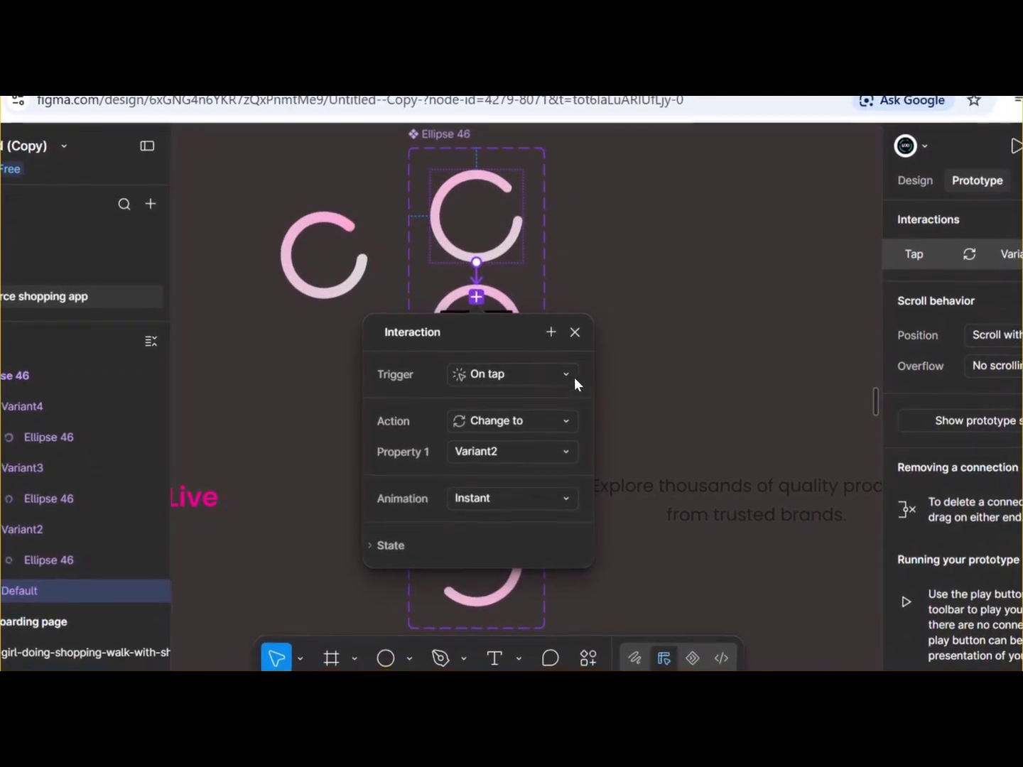
{"action": "left_click", "coordinate": [571, 374]}
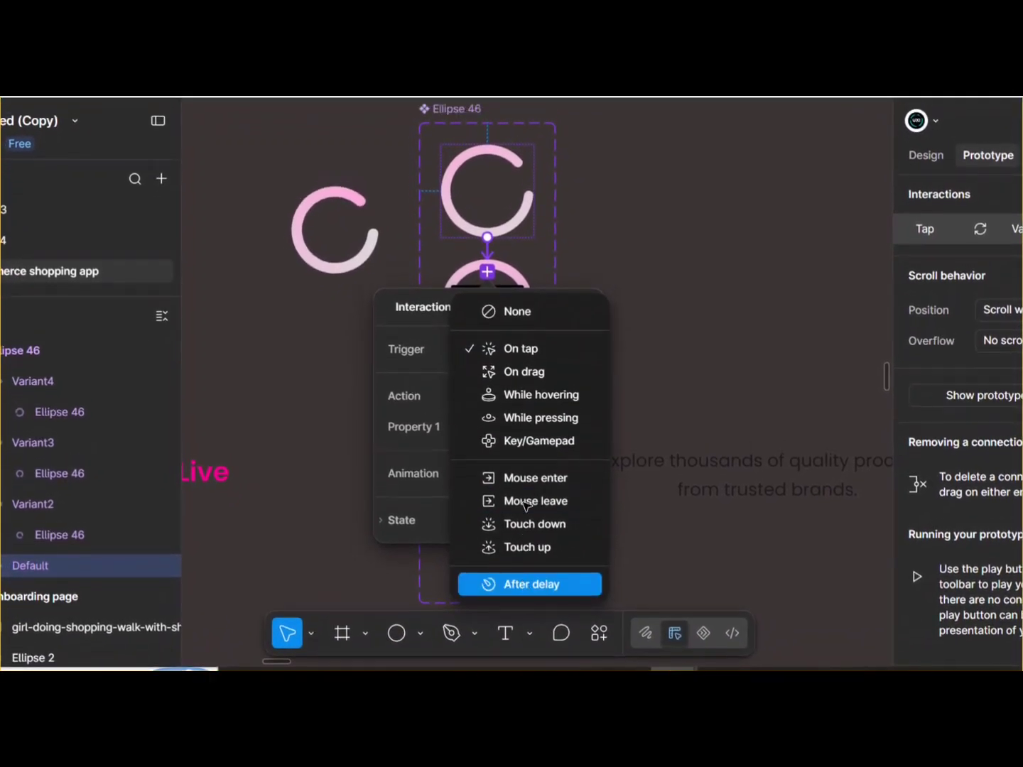
{"action": "left_click", "coordinate": [526, 584]}
{"action": "left_click", "coordinate": [517, 400]}
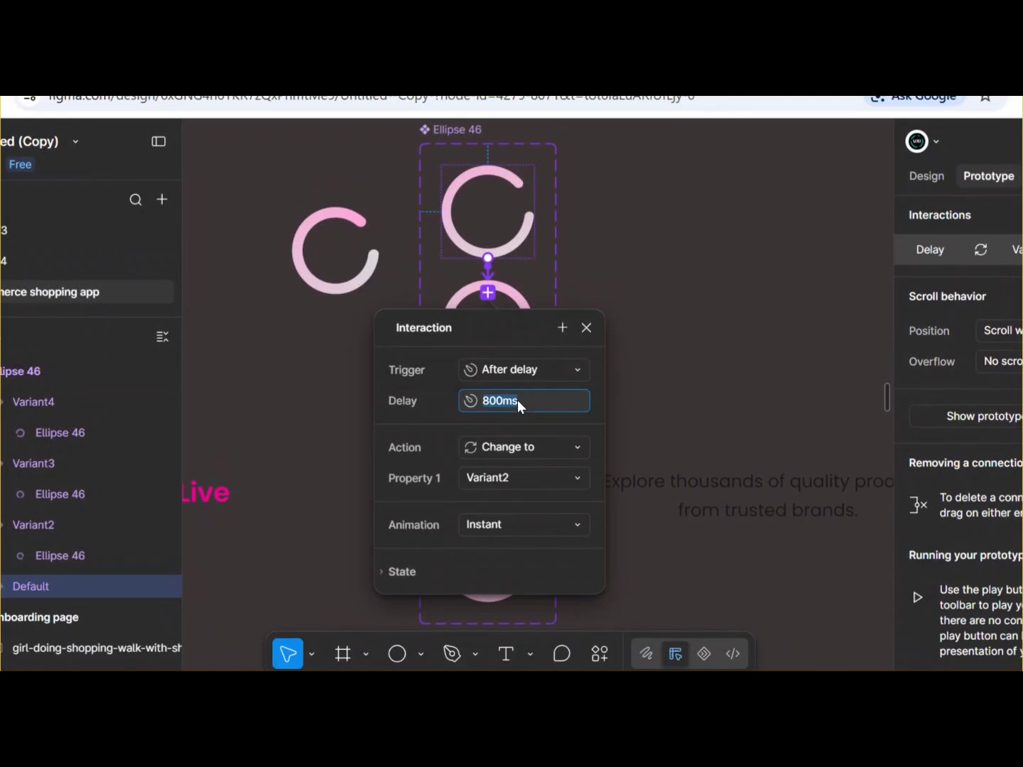
{"action": "key", "text": "BackSpace"}
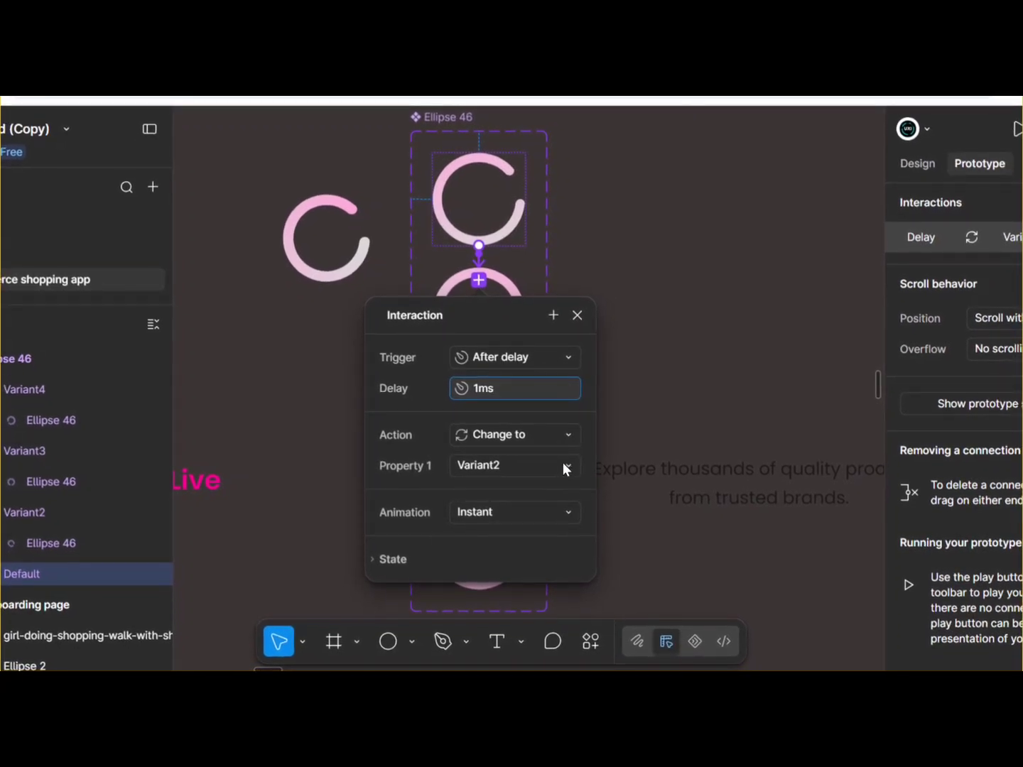
Set the Default-to-Variant2 animation to Smart animate with Linear easing and a 500 ms duration
{"action": "left_click", "coordinate": [570, 512]}
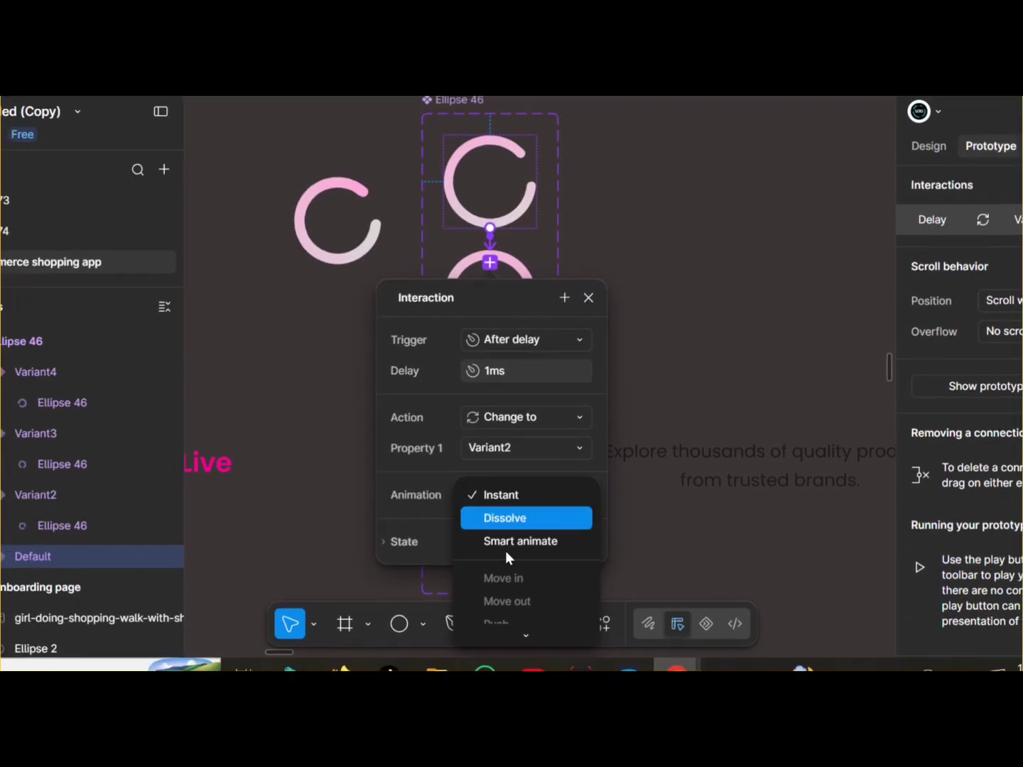
{"action": "left_click", "coordinate": [503, 552]}
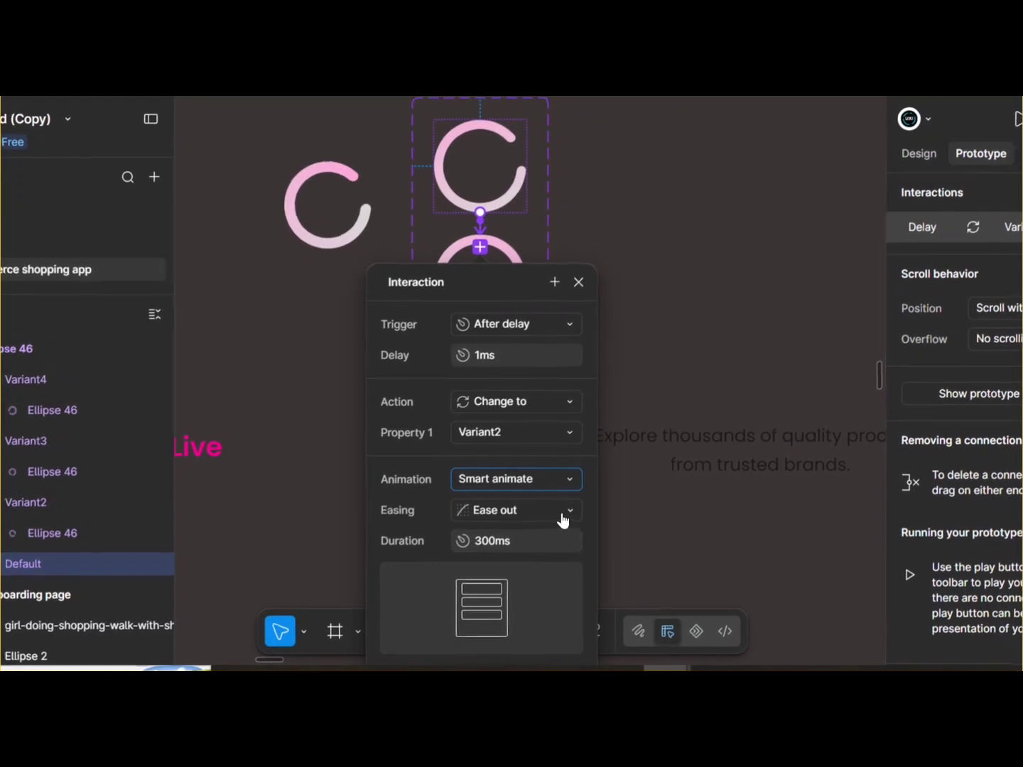
{"action": "left_click", "coordinate": [568, 514]}
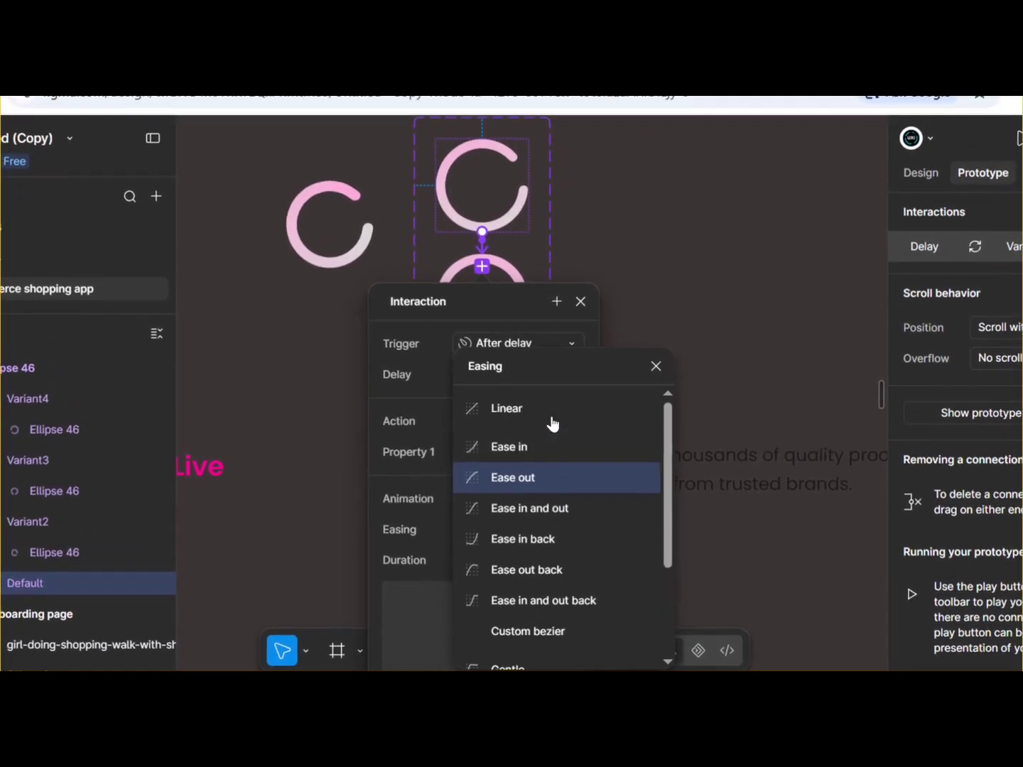
{"action": "left_click", "coordinate": [551, 421]}
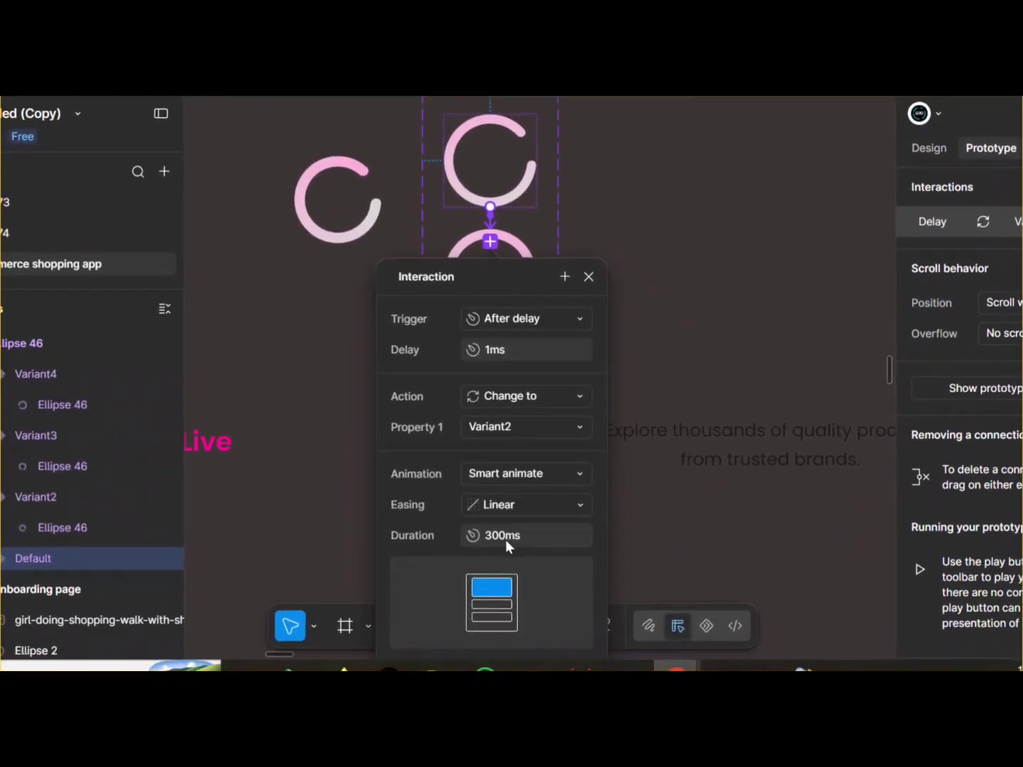
{"action": "left_click", "coordinate": [505, 539]}
{"action": "key", "text": "BackSpace"}
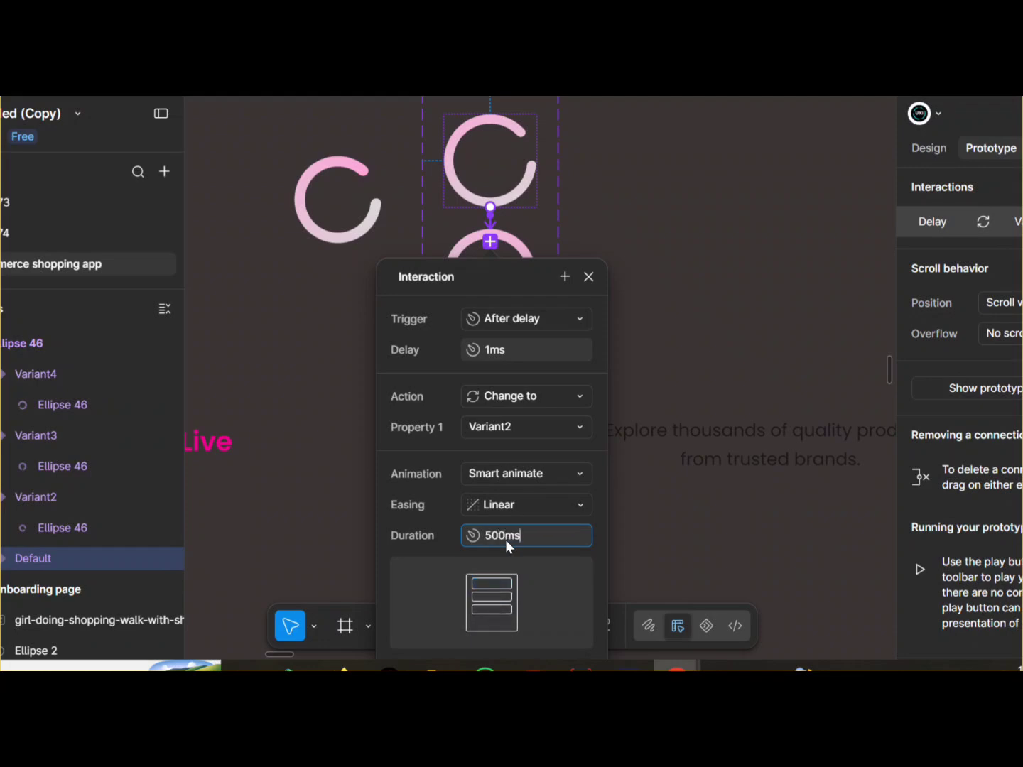
{"action": "left_click", "coordinate": [665, 550]}
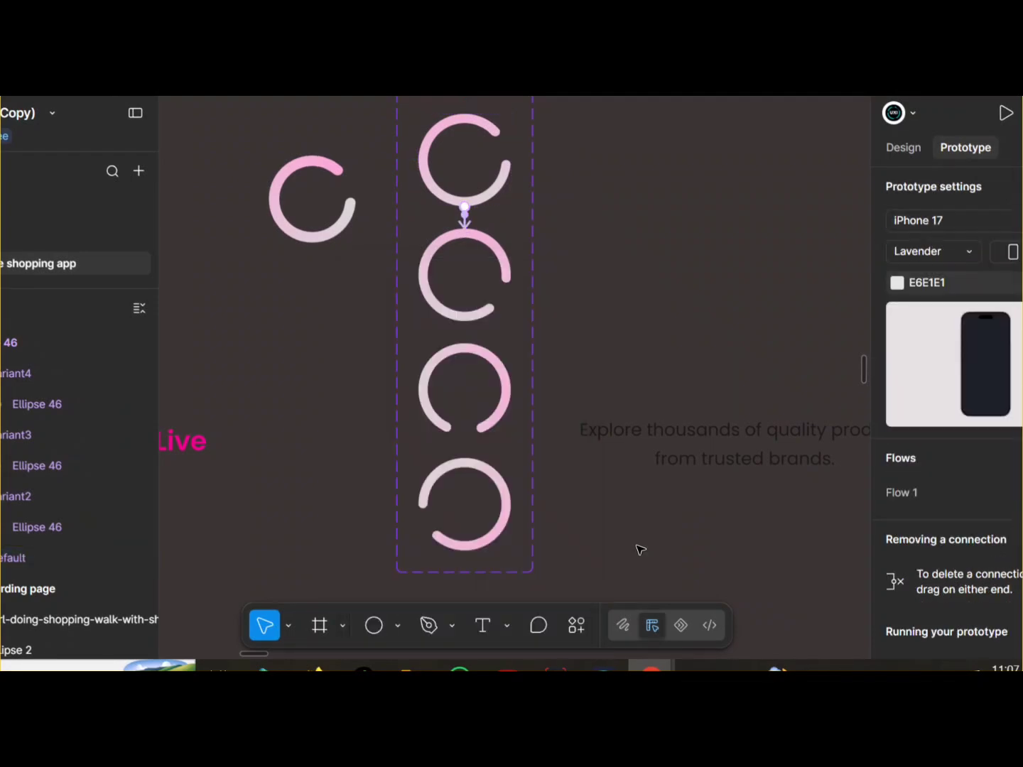
Link the Variant2 ring to Variant3 with a prototype interaction triggered after a 1 ms delay
{"action": "left_click", "coordinate": [506, 275]}
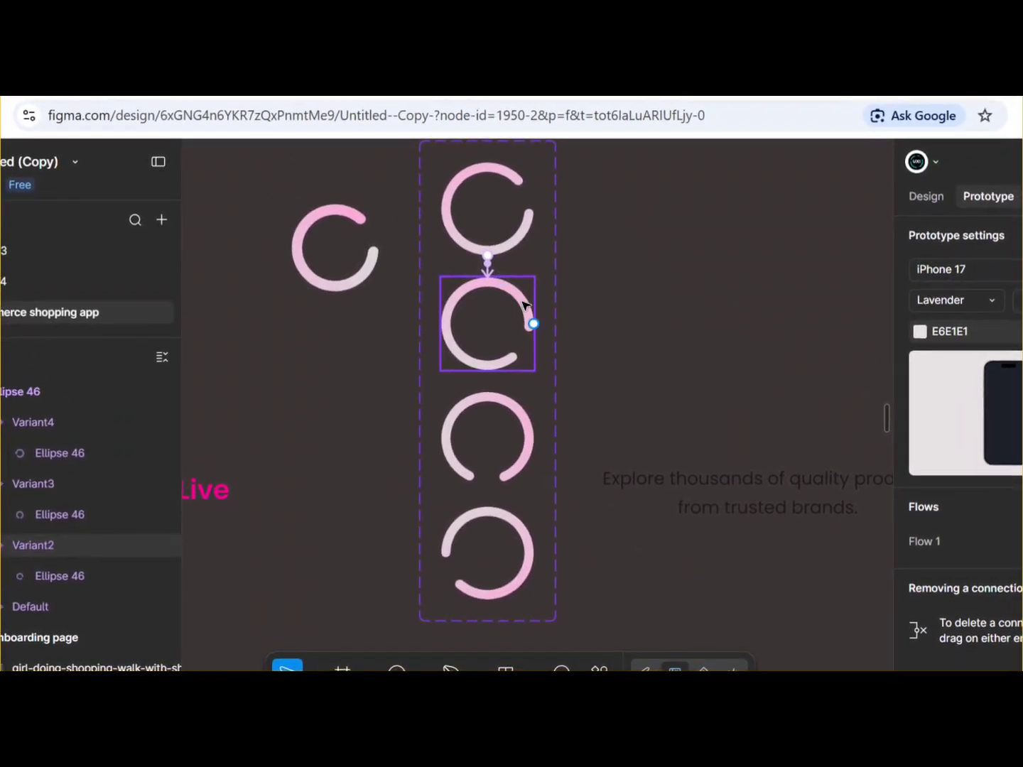
{"action": "left_click", "coordinate": [524, 304]}
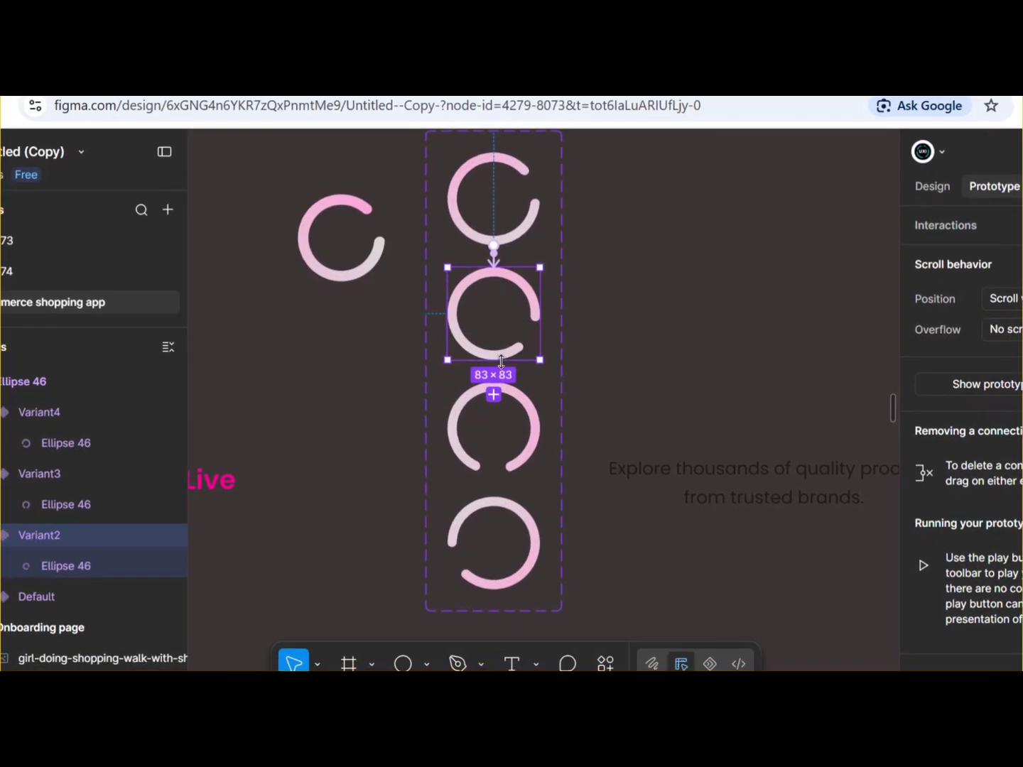
{"action": "left_click_drag", "start_coordinate": [494, 360], "coordinate": [487, 389]}
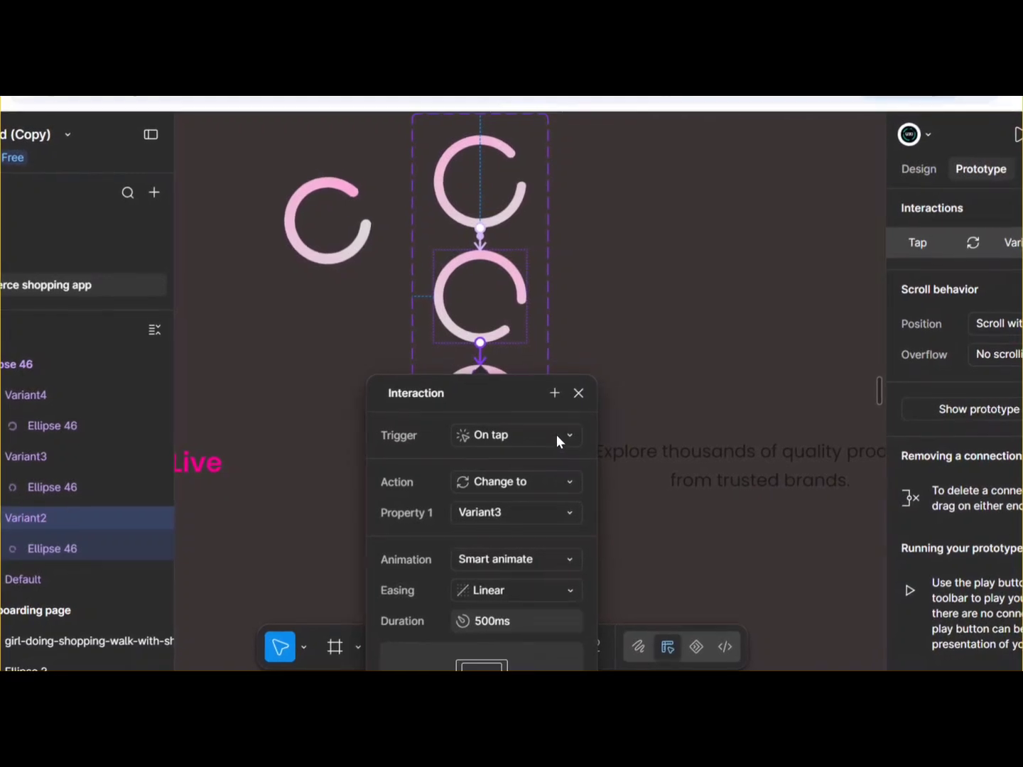
{"action": "left_click", "coordinate": [561, 435]}
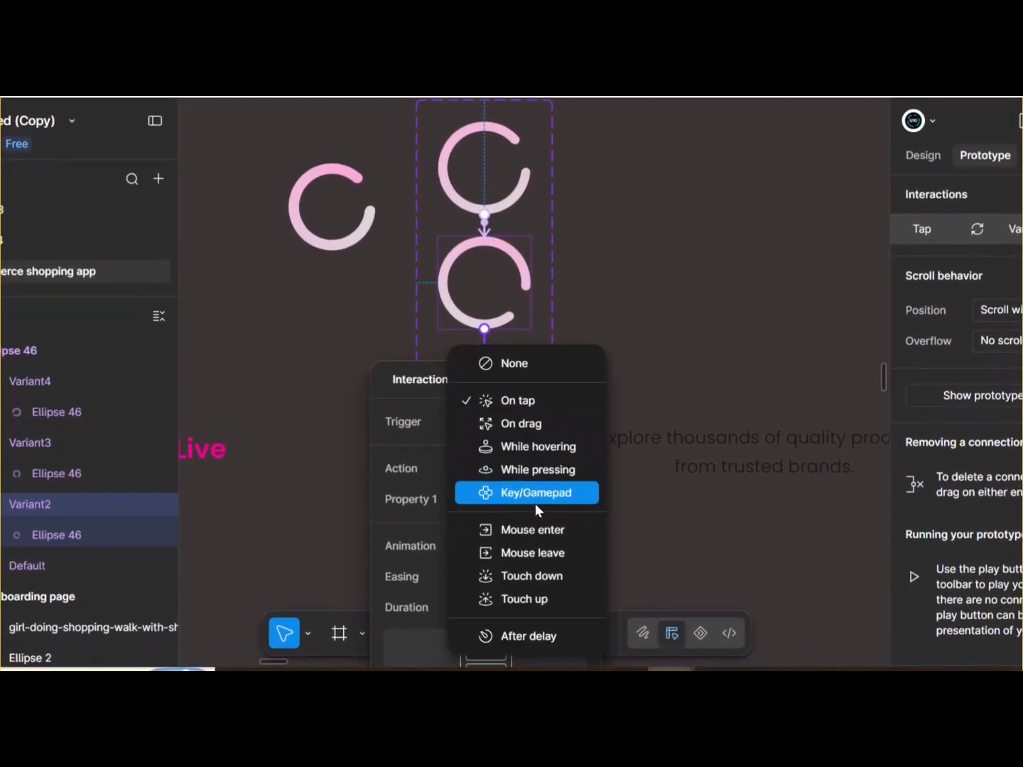
{"action": "left_click", "coordinate": [529, 634]}
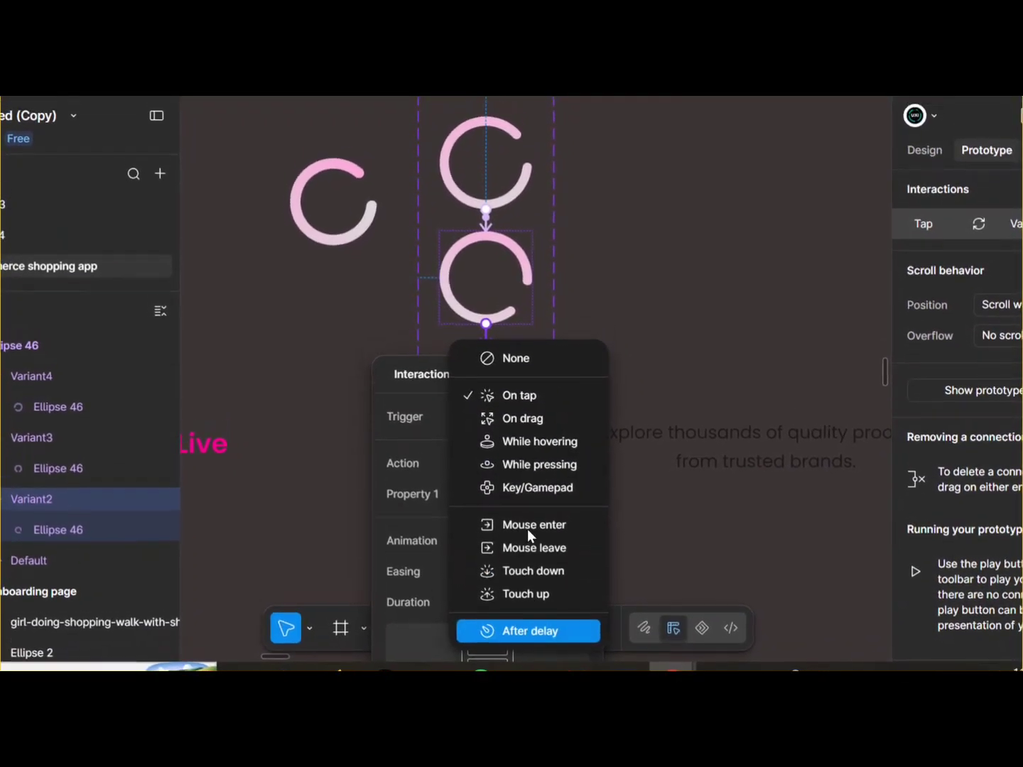
{"action": "left_click", "coordinate": [522, 457]}
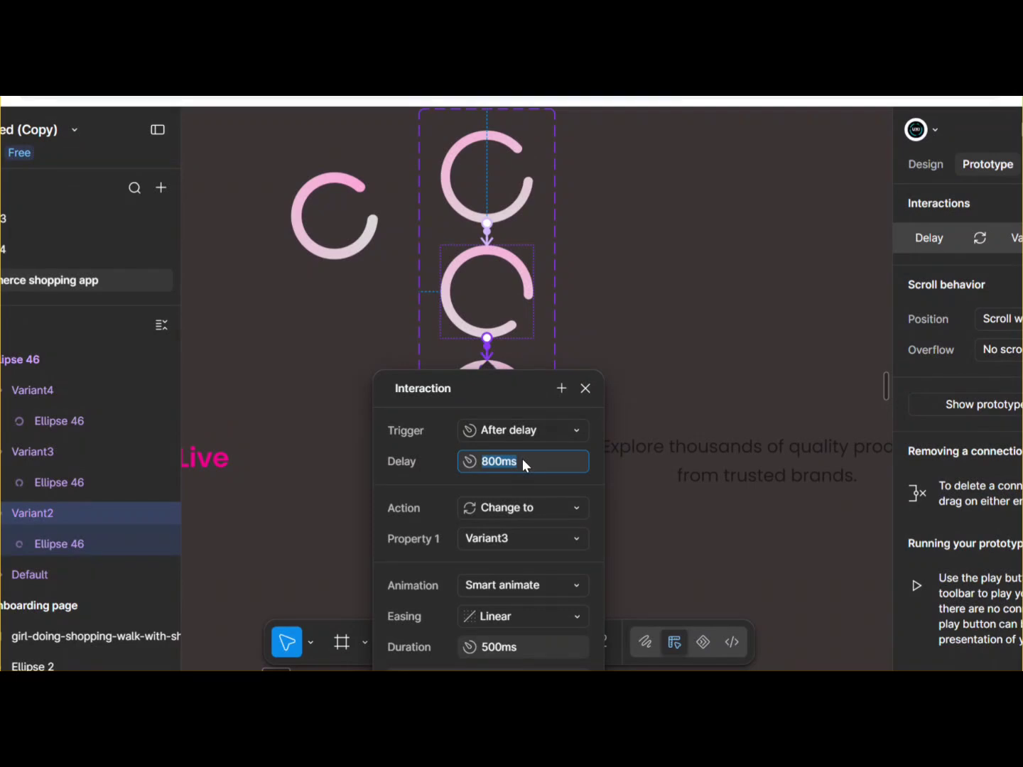
{"action": "type", "text": "1ms"}
{"action": "left_click", "coordinate": [678, 543]}
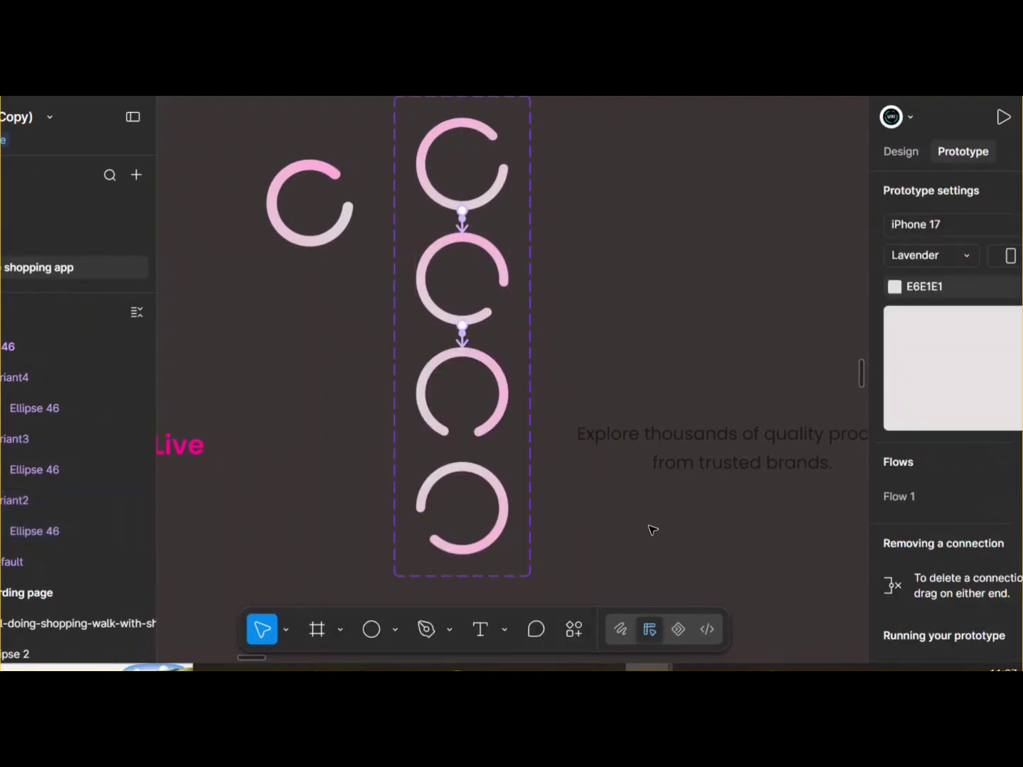
Link the Variant3 ring to Variant4 with a prototype interaction triggered after a 1 ms delay
{"action": "scroll", "coordinate": [652, 531], "scroll_direction": "down", "scroll_amount": 1}
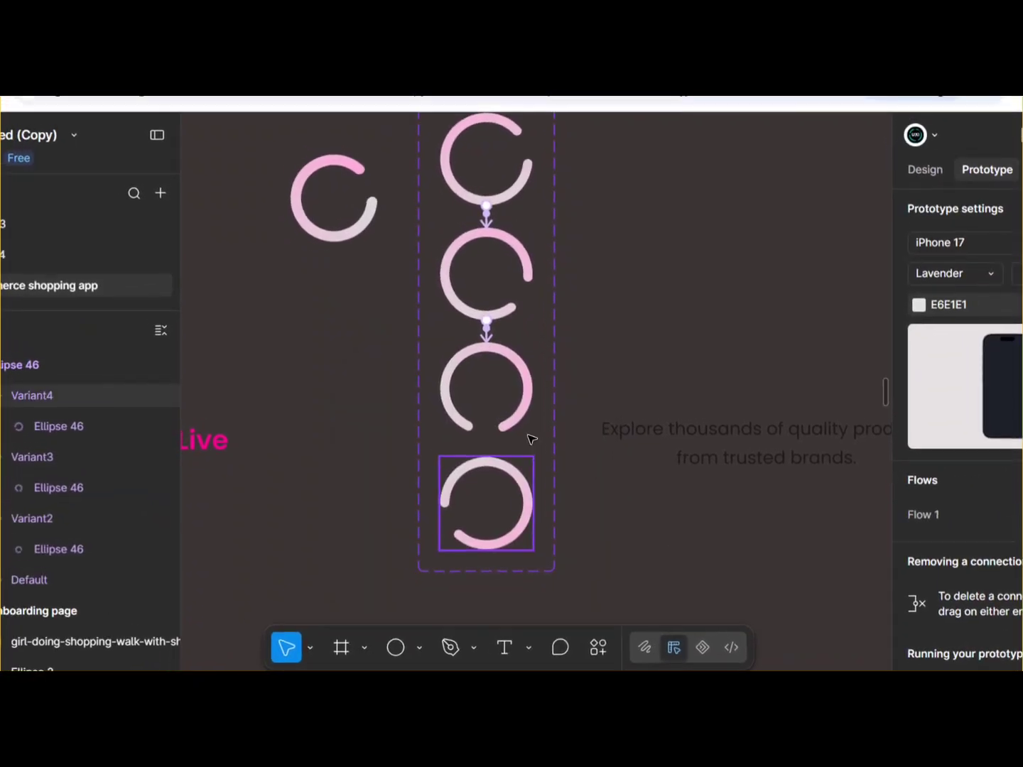
{"action": "left_click", "coordinate": [516, 422]}
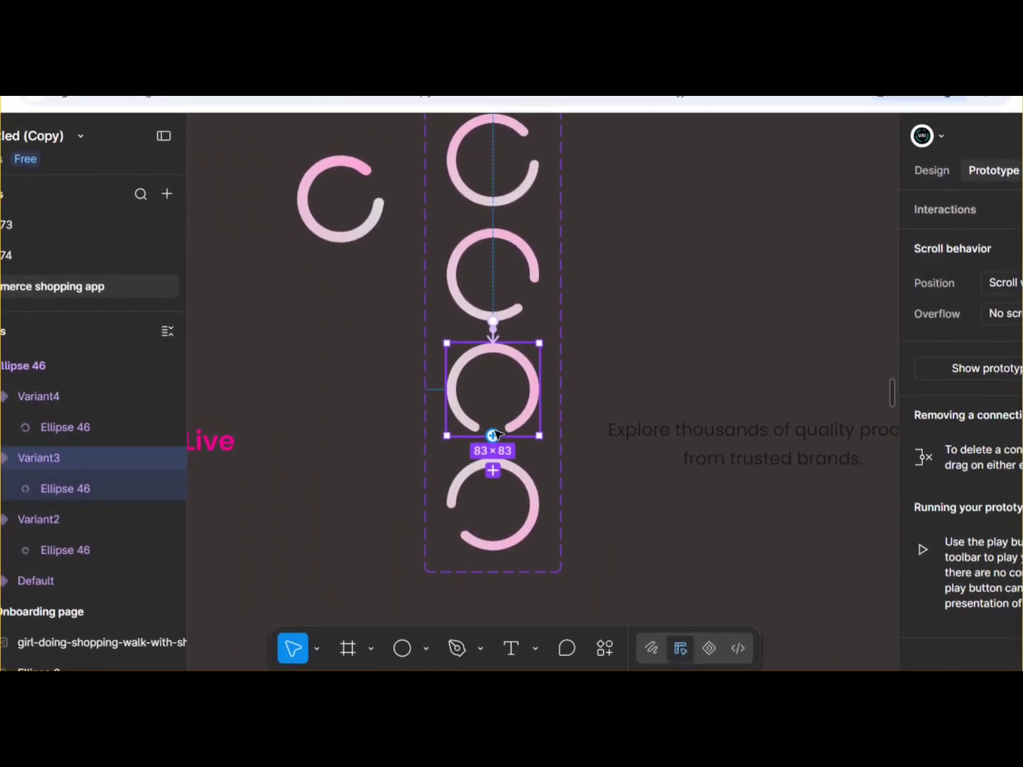
{"action": "mouse_move", "coordinate": [489, 438]}
{"action": "left_mouse_down"}
{"action": "mouse_move", "coordinate": [491, 473]}
{"action": "mouse_move", "coordinate": [496, 461]}
{"action": "left_mouse_up"}
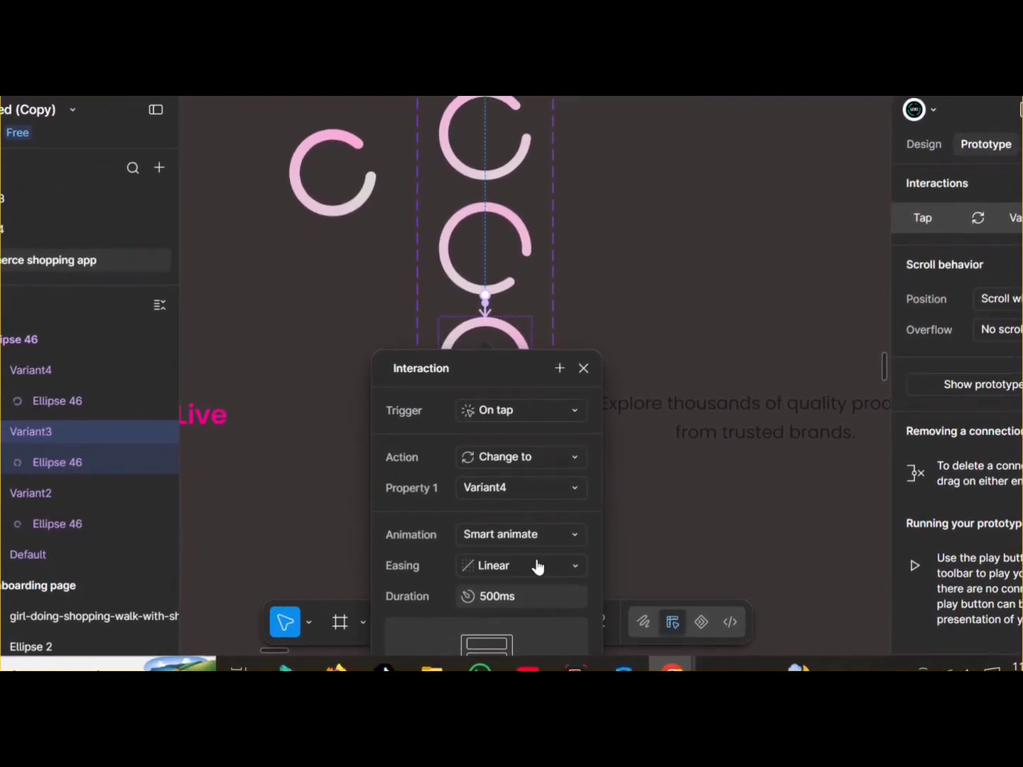
{"action": "left_click", "coordinate": [565, 427]}
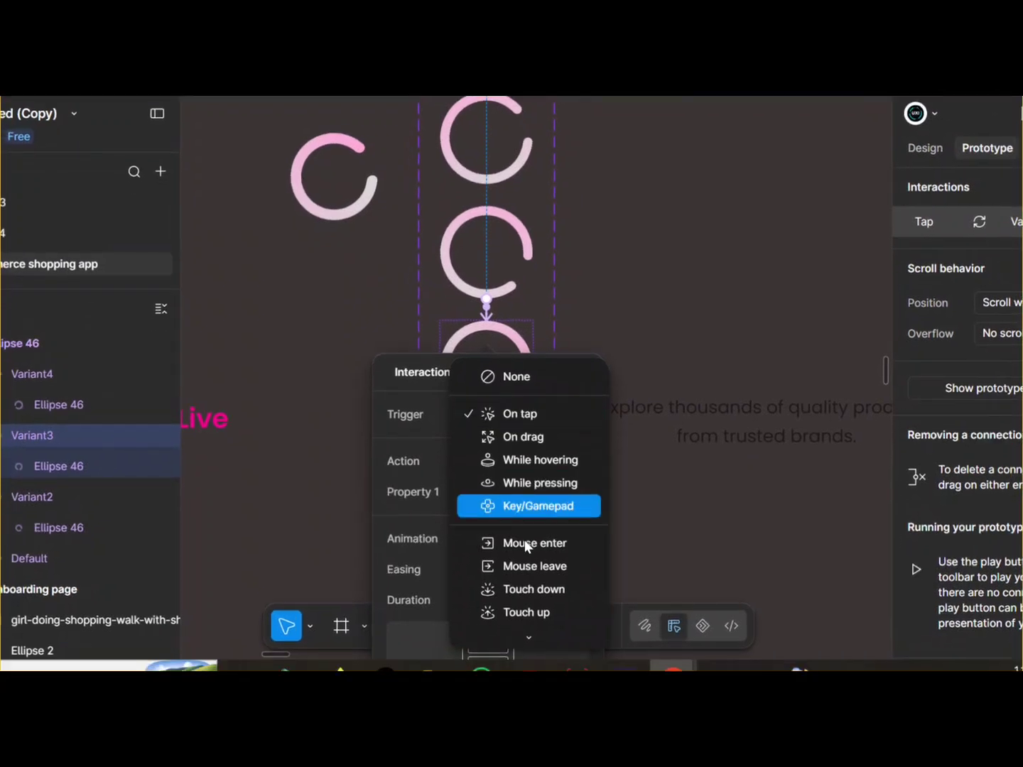
{"action": "left_click", "coordinate": [516, 629]}
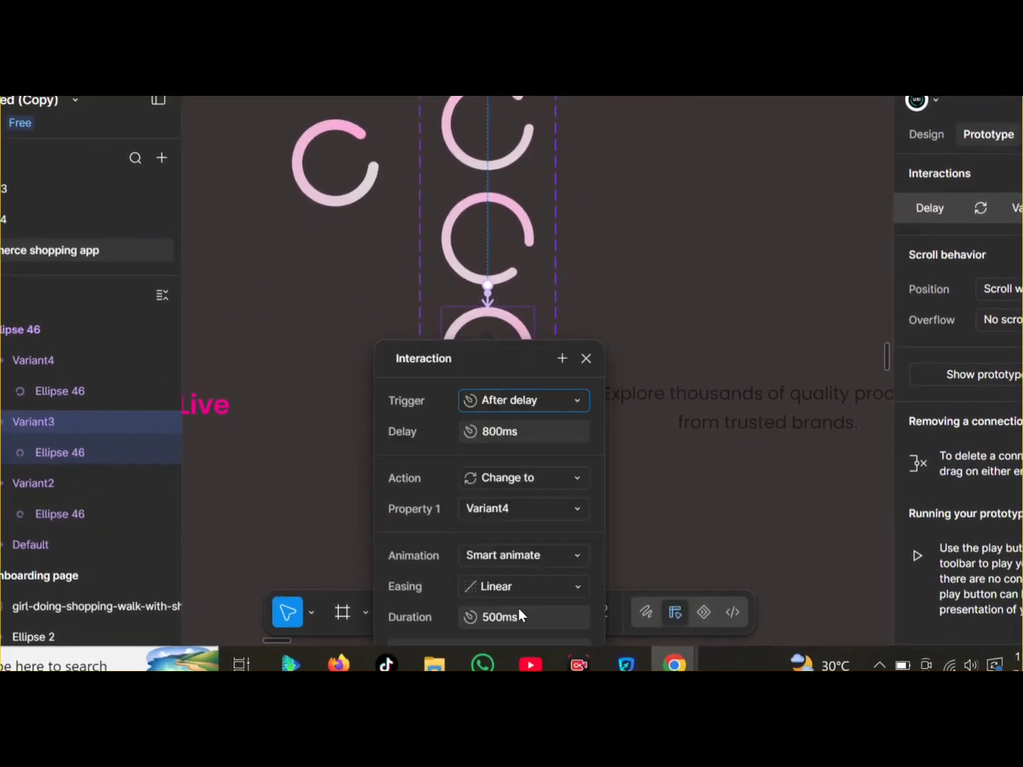
{"action": "left_click", "coordinate": [529, 455]}
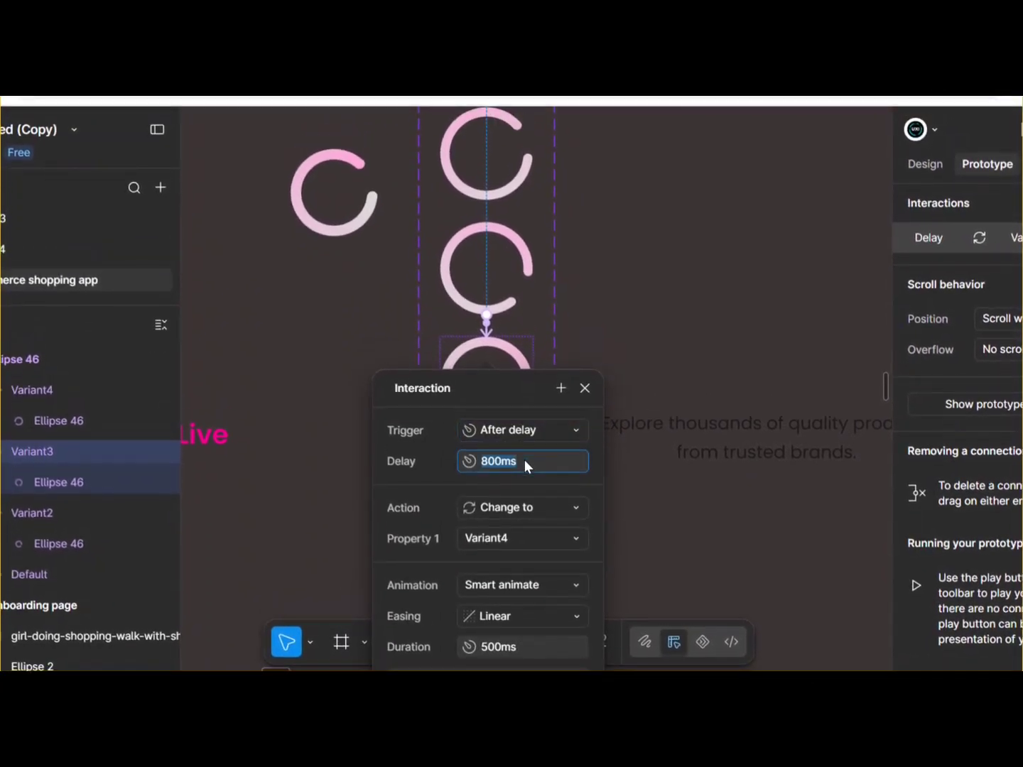
{"action": "key", "text": "BackSpace"}
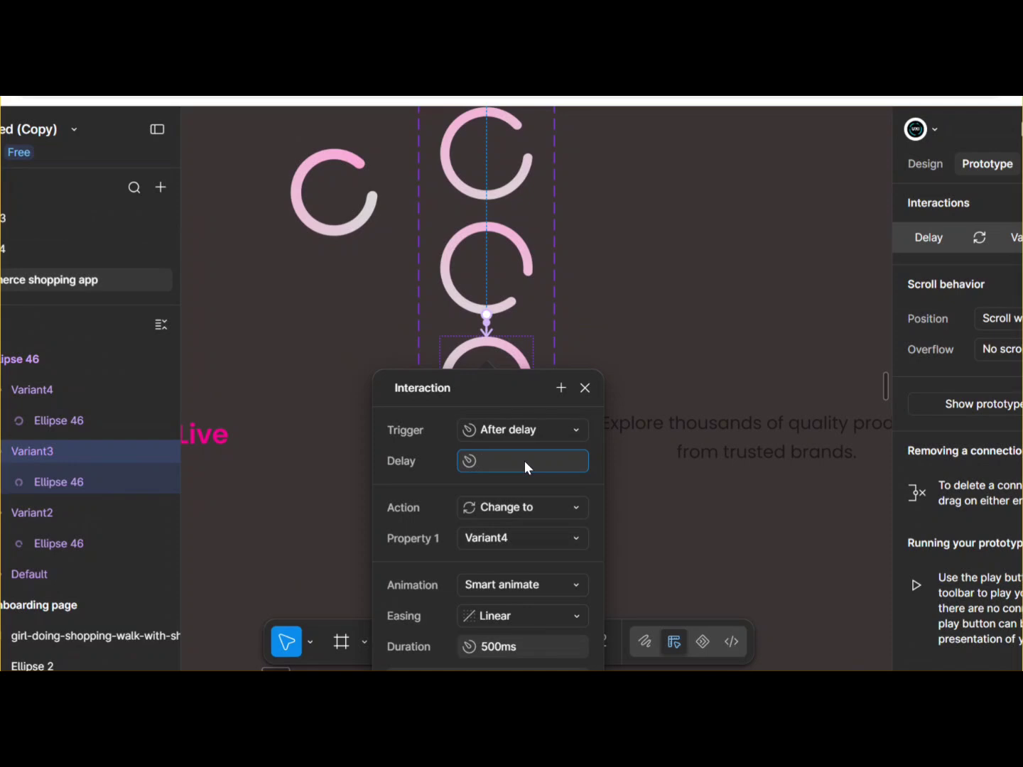
{"action": "type", "text": "1ms"}
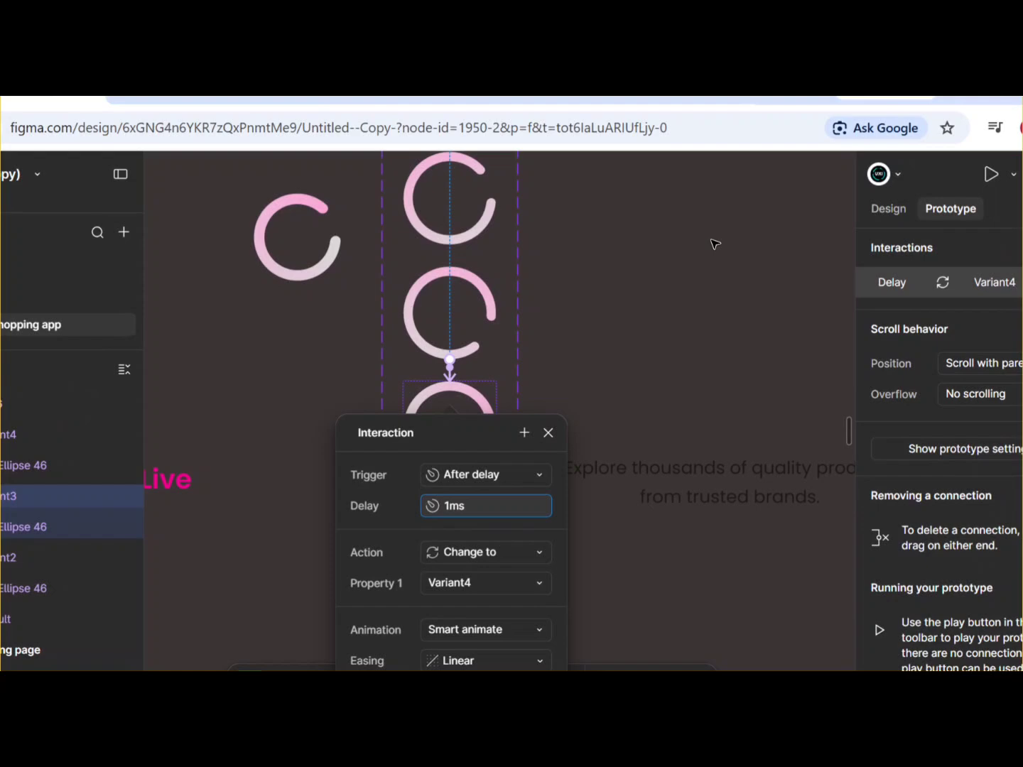
{"action": "left_click", "coordinate": [715, 244]}
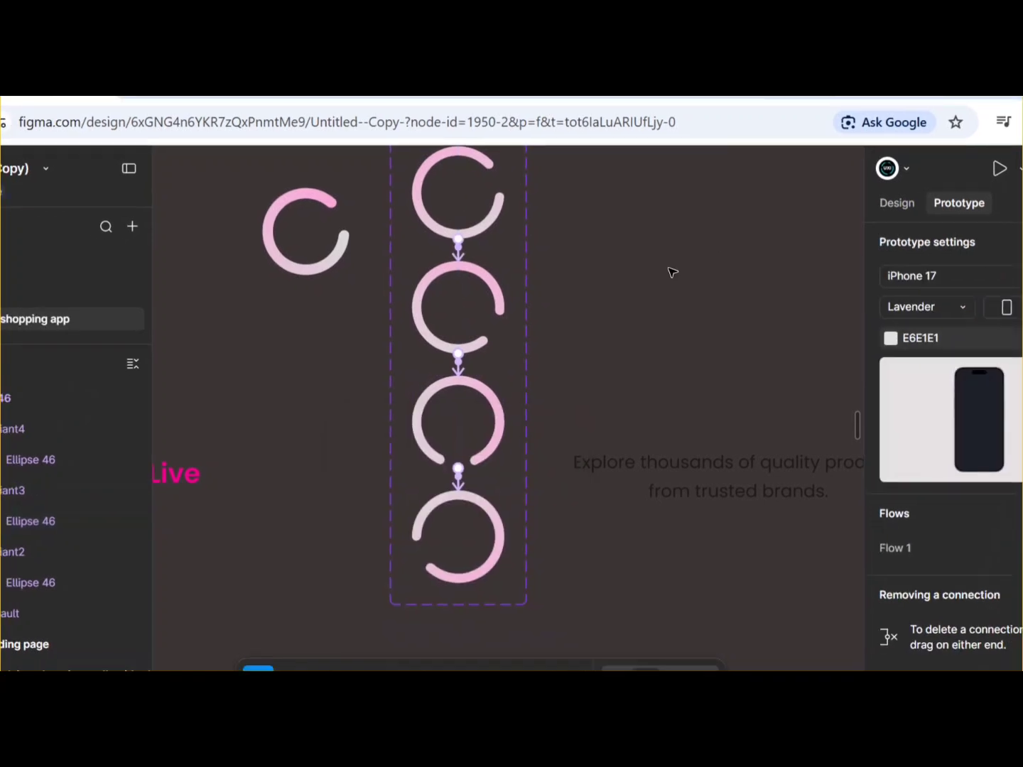
Link the Variant4 ring back to Default with a prototype interaction triggered after a 1 ms delay
{"action": "scroll", "coordinate": [528, 363], "scroll_direction": "up", "scroll_amount": 2}
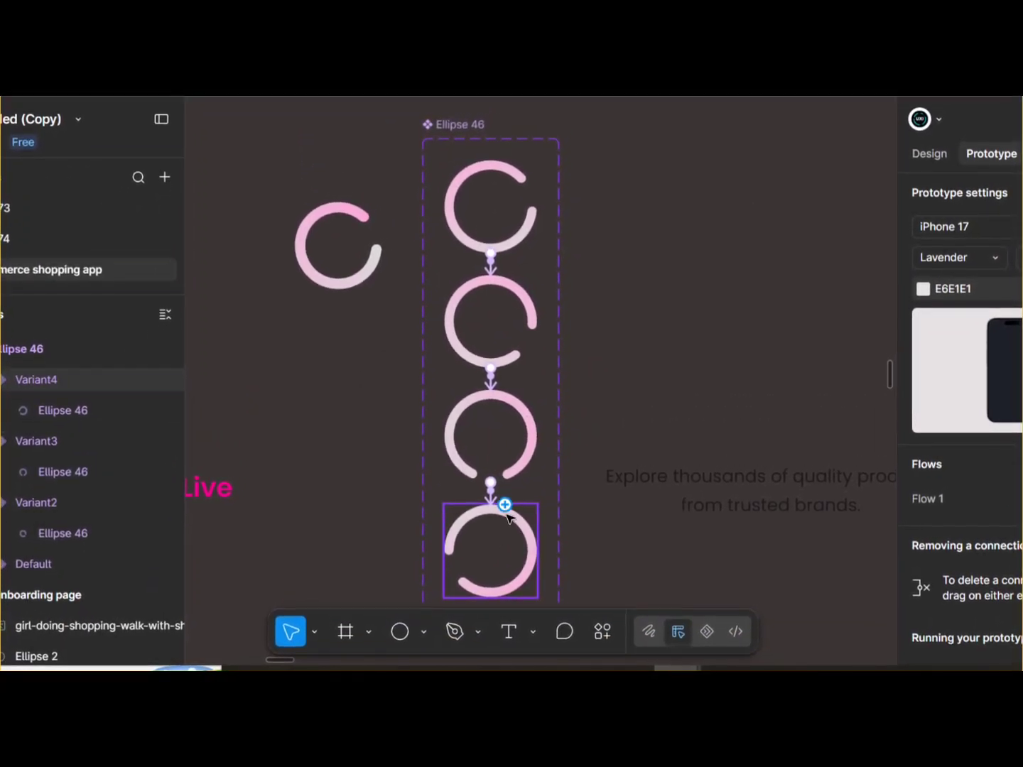
{"action": "left_click_drag", "start_coordinate": [506, 508], "coordinate": [523, 262]}
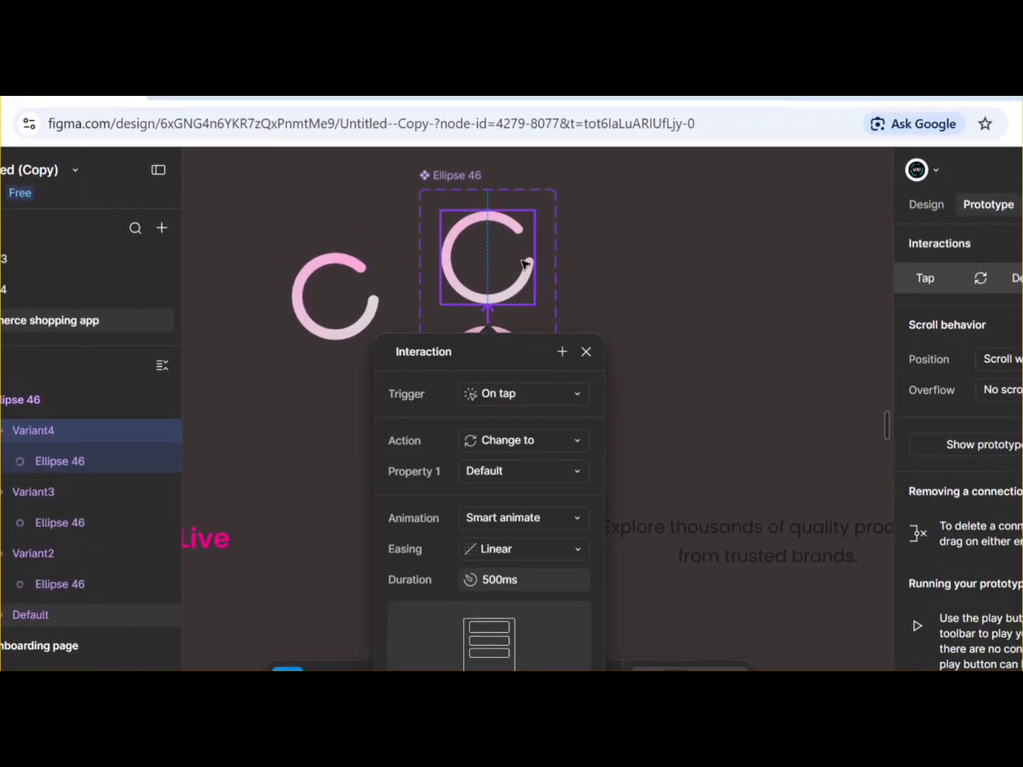
{"action": "left_click", "coordinate": [574, 372]}
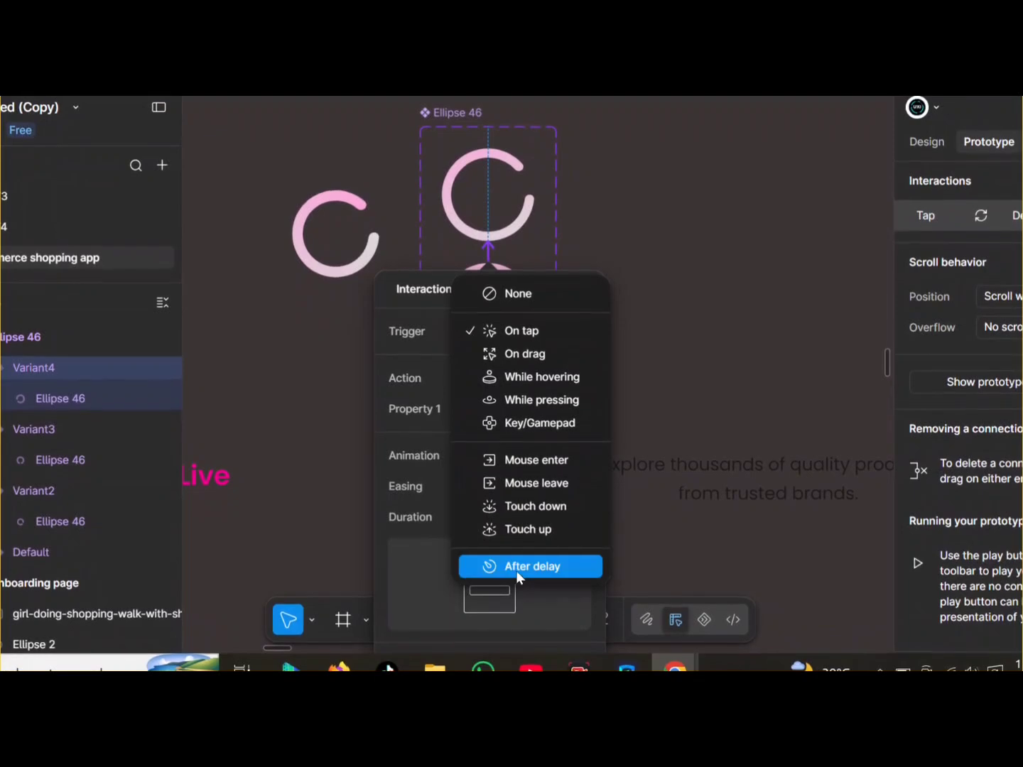
{"action": "left_click", "coordinate": [516, 570]}
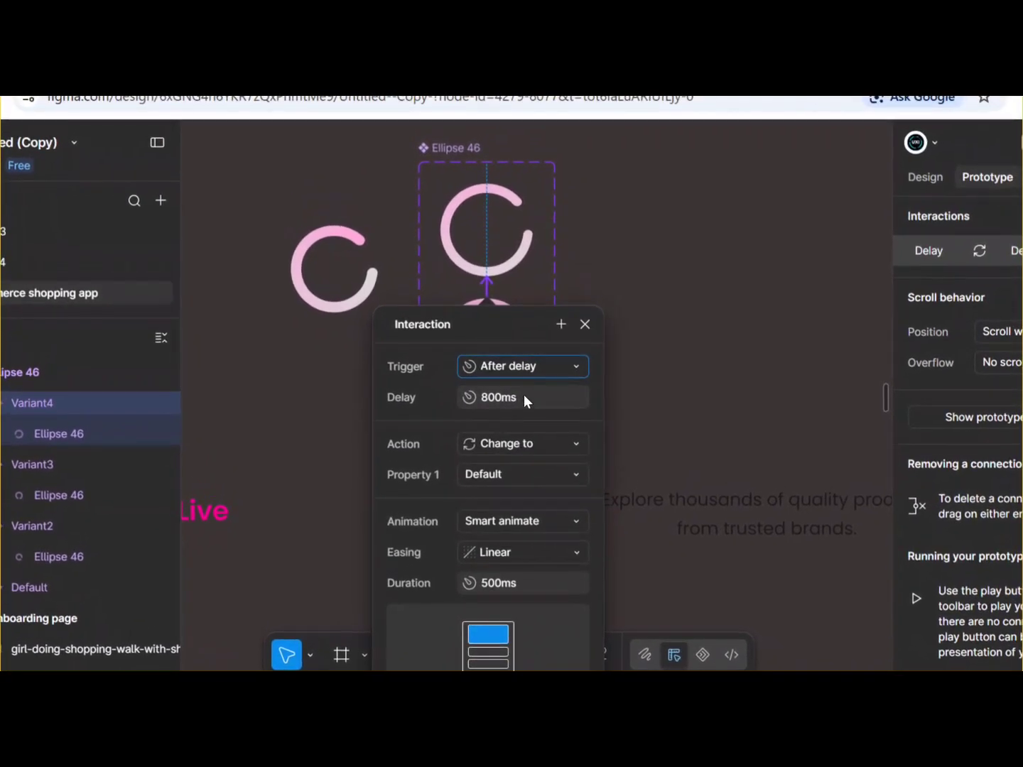
{"action": "left_click", "coordinate": [525, 398]}
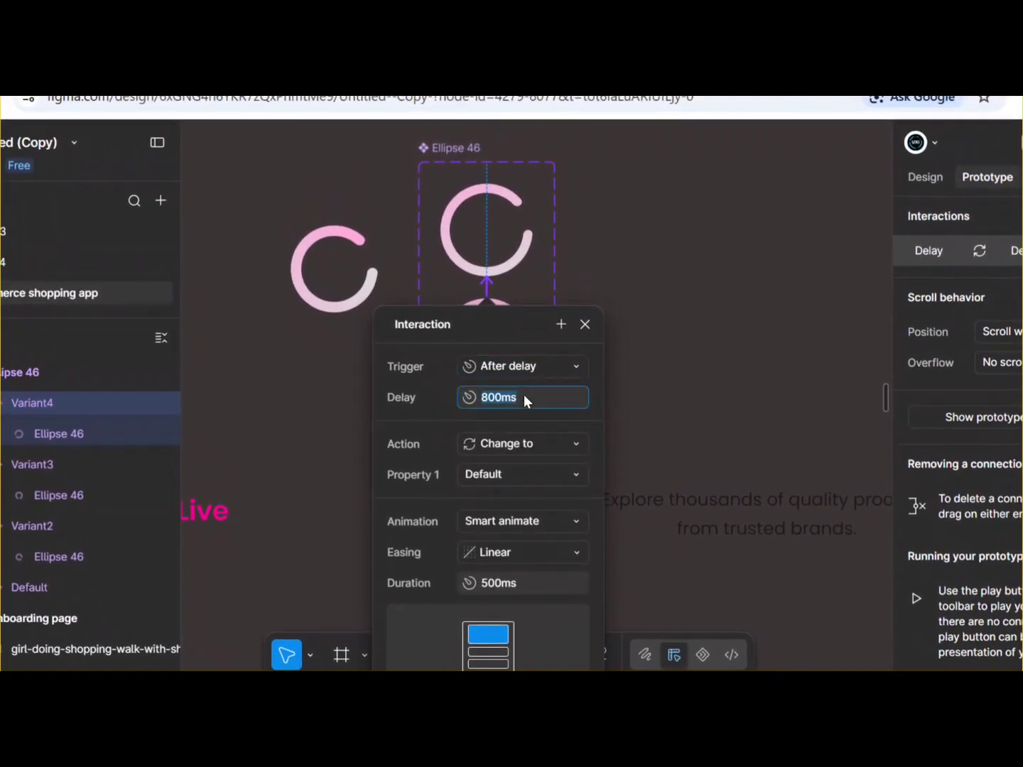
{"action": "key", "text": "BackSpace"}
{"action": "type", "text": "1ms"}
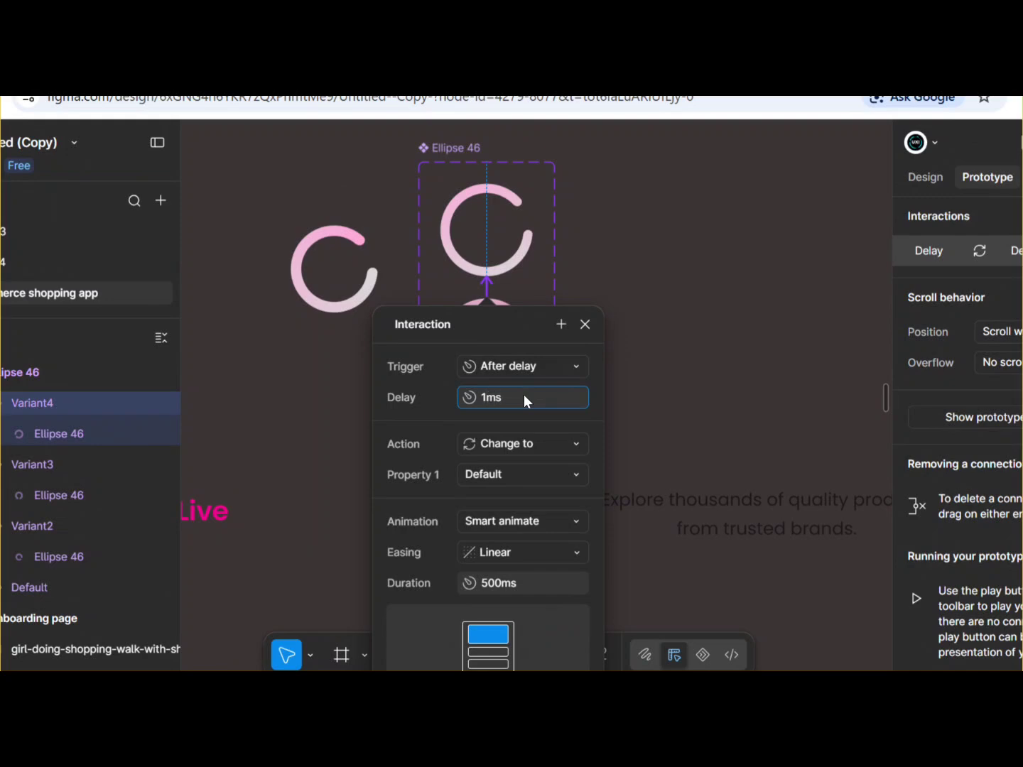
{"action": "left_click", "coordinate": [649, 340]}
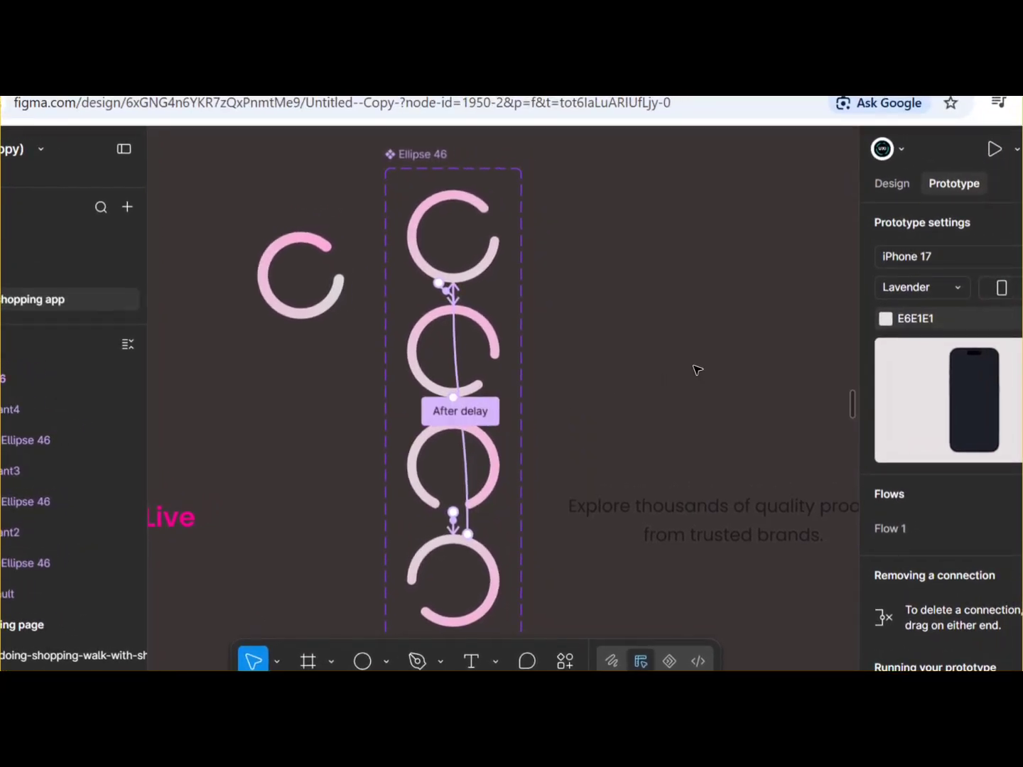
Place an instance of the Default loading ring on the Onboarding page, centred below the ShopGo logo at about X 158, Y 693
{"action": "scroll", "coordinate": [695, 369], "scroll_direction": "down", "scroll_amount": 5, "text": "ctrl"}
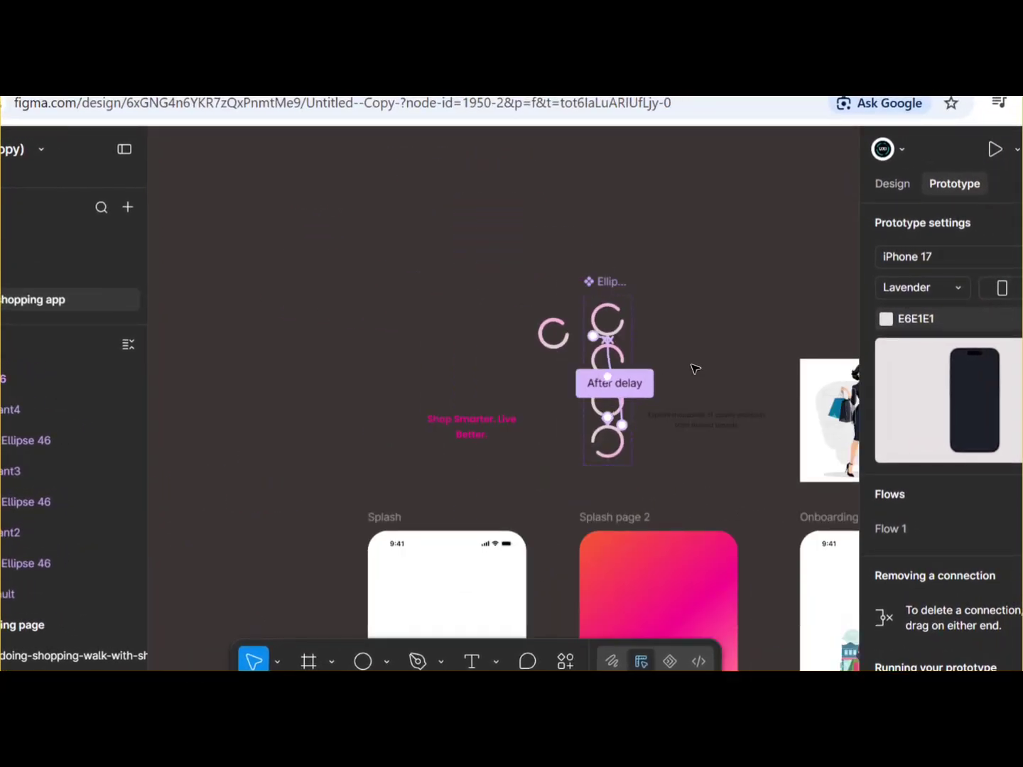
{"action": "scroll", "coordinate": [677, 370], "scroll_direction": "down", "scroll_amount": 5}
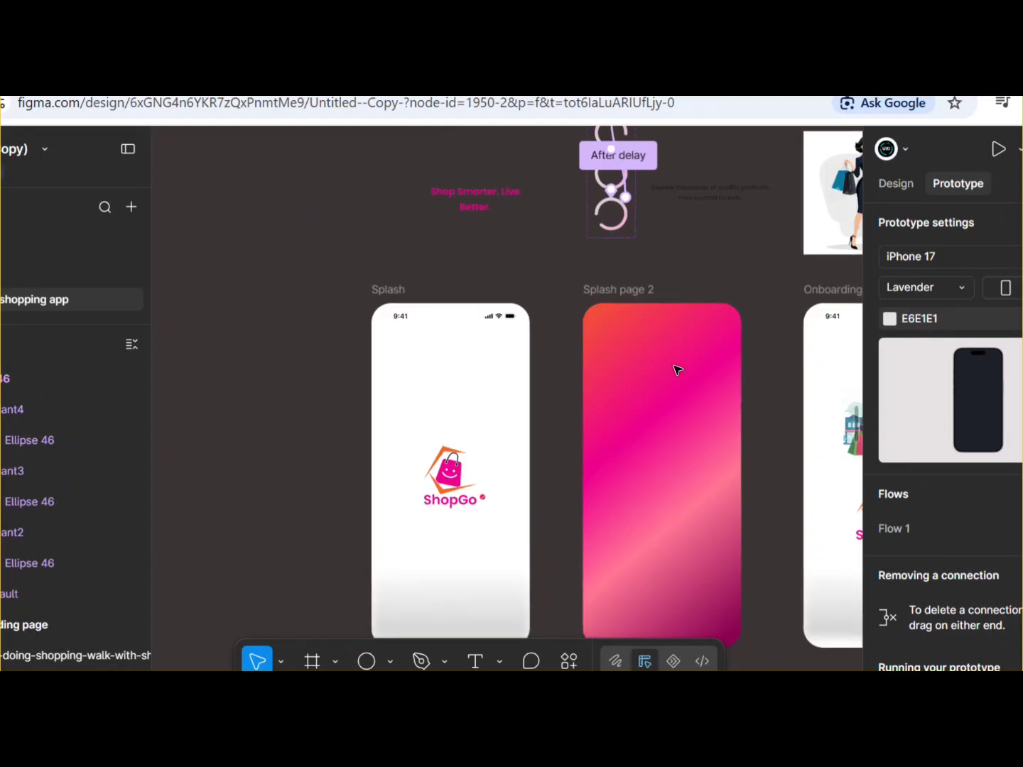
{"action": "scroll", "coordinate": [677, 370], "scroll_direction": "up", "scroll_amount": 1}
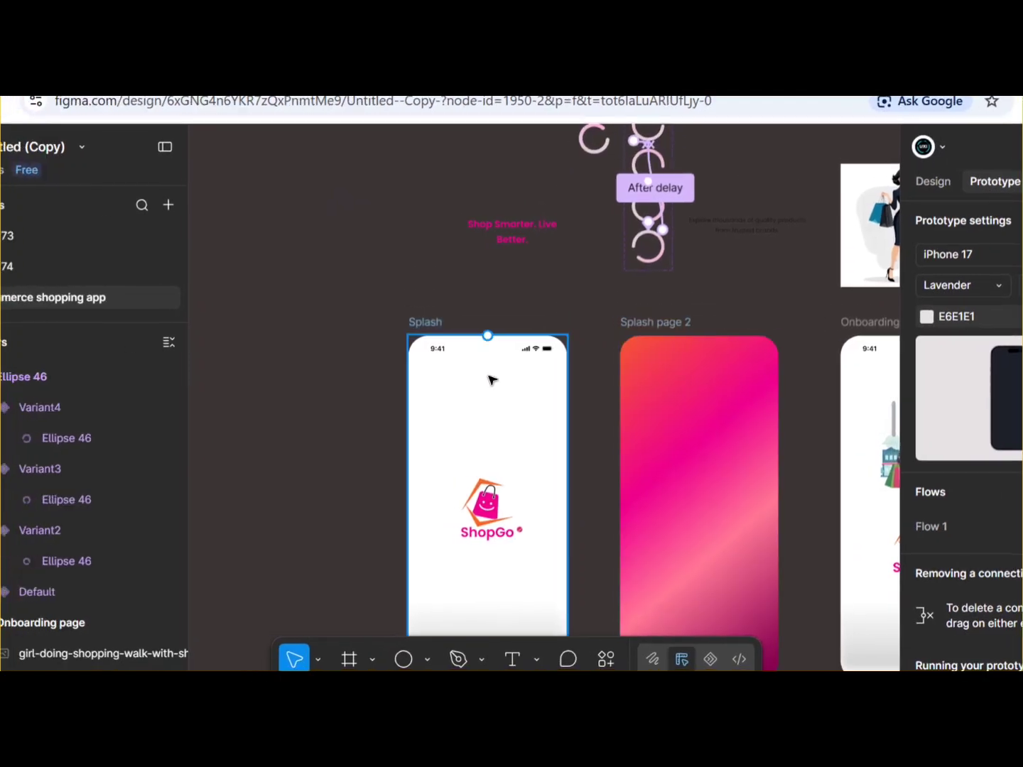
{"action": "scroll", "coordinate": [394, 384], "scroll_direction": "down", "scroll_amount": 3, "text": "ctrl"}
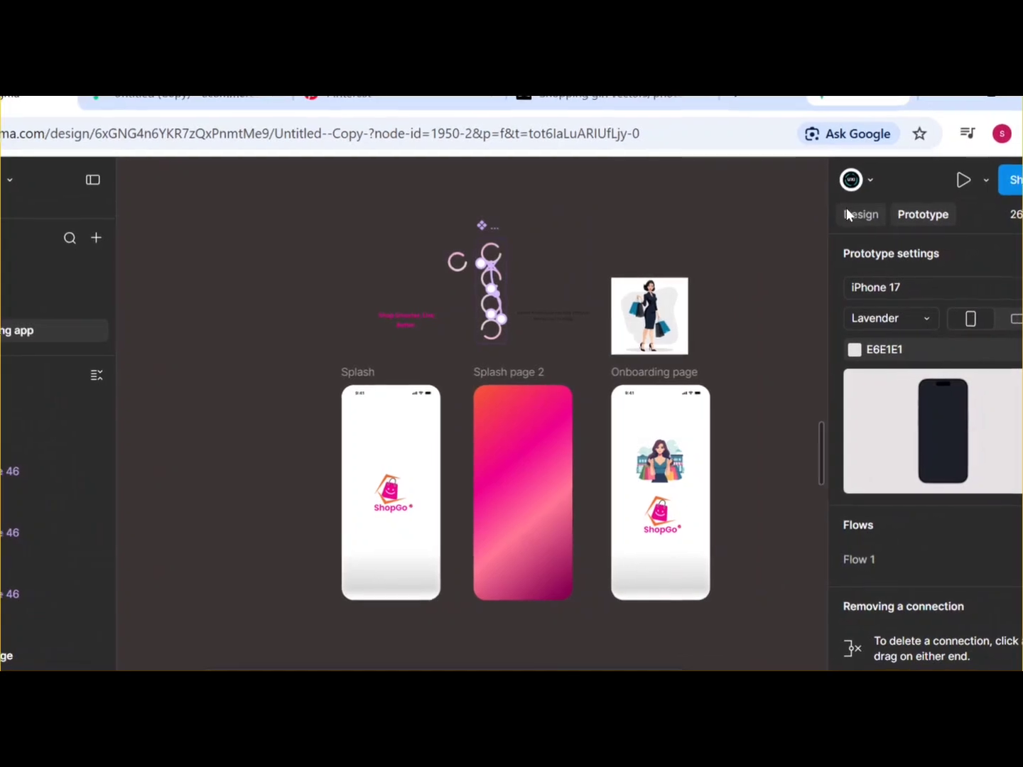
{"action": "left_click", "coordinate": [867, 216]}
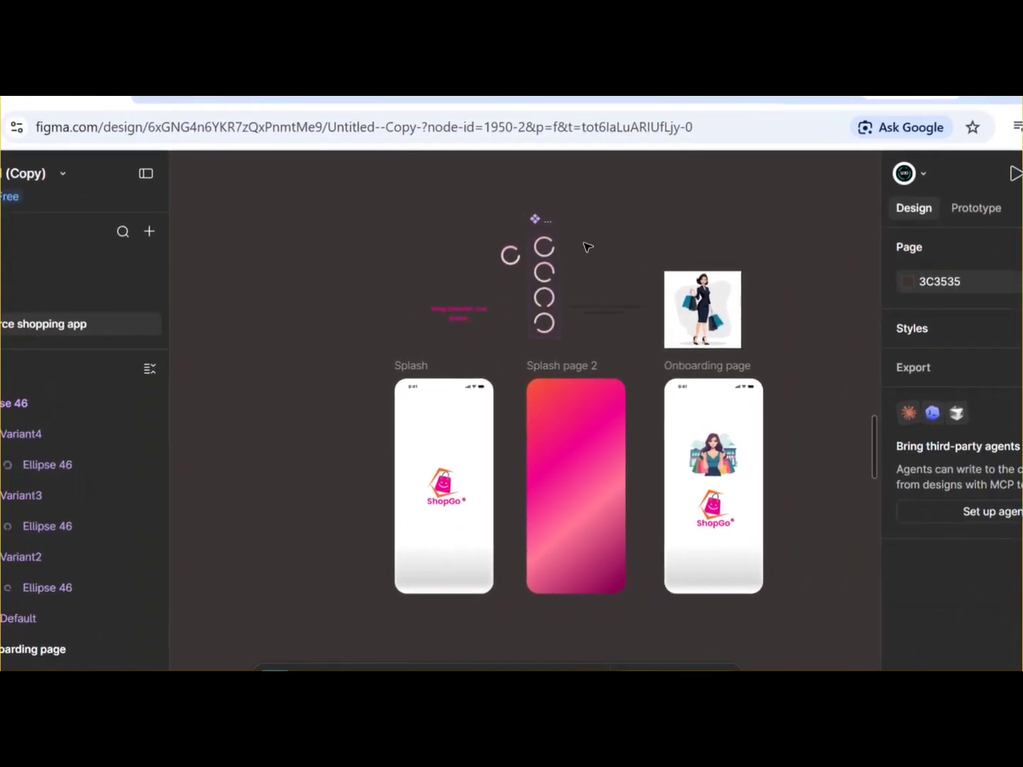
{"action": "left_click", "coordinate": [551, 248]}
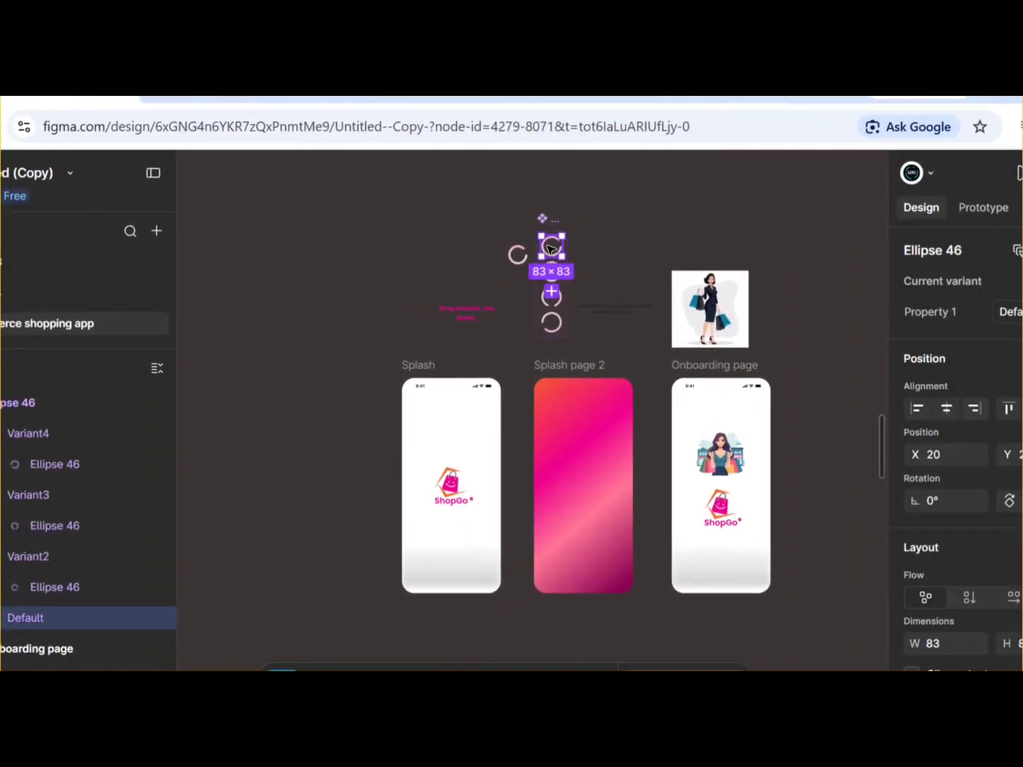
{"action": "left_click_drag", "start_coordinate": [551, 248], "coordinate": [691, 508]}
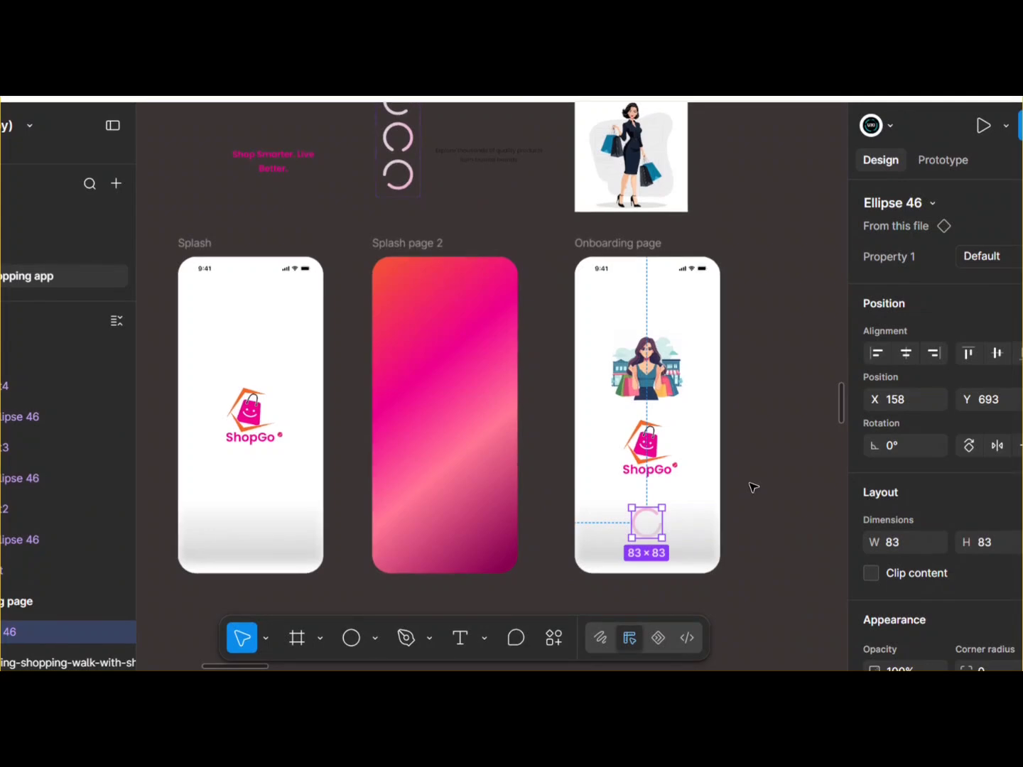
{"action": "scroll", "coordinate": [753, 487], "scroll_direction": "up", "scroll_amount": 3}
{"action": "scroll", "coordinate": [753, 486], "scroll_direction": "up", "scroll_amount": 2}
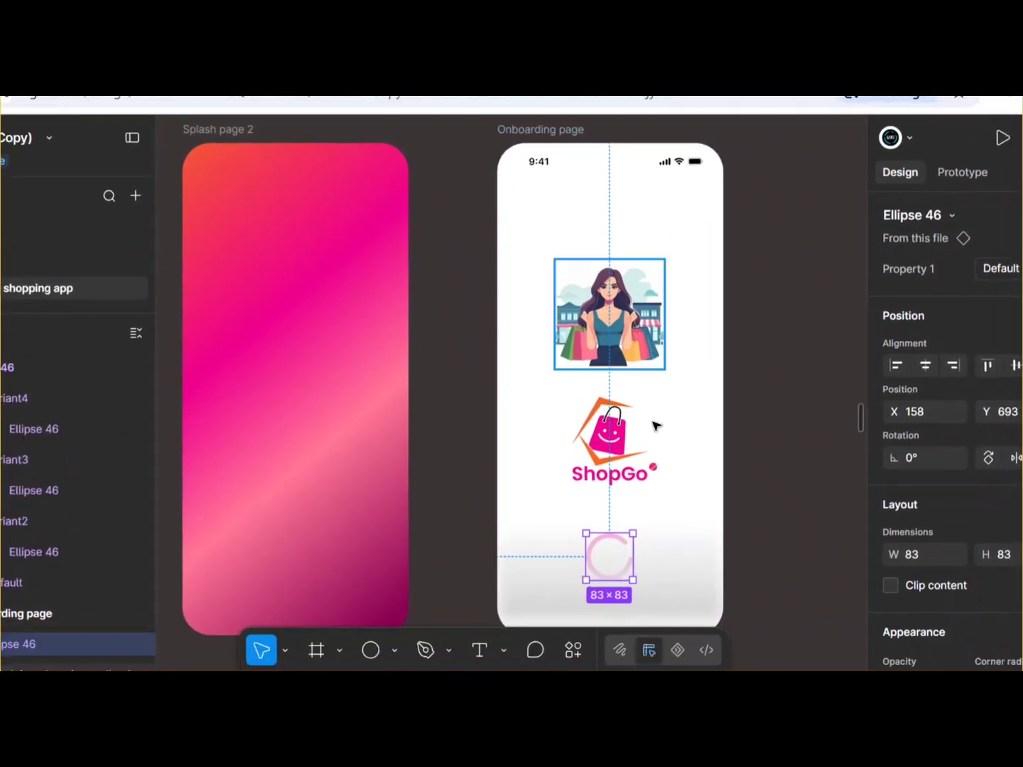
{"action": "scroll", "coordinate": [653, 427], "scroll_direction": "down", "scroll_amount": 2}
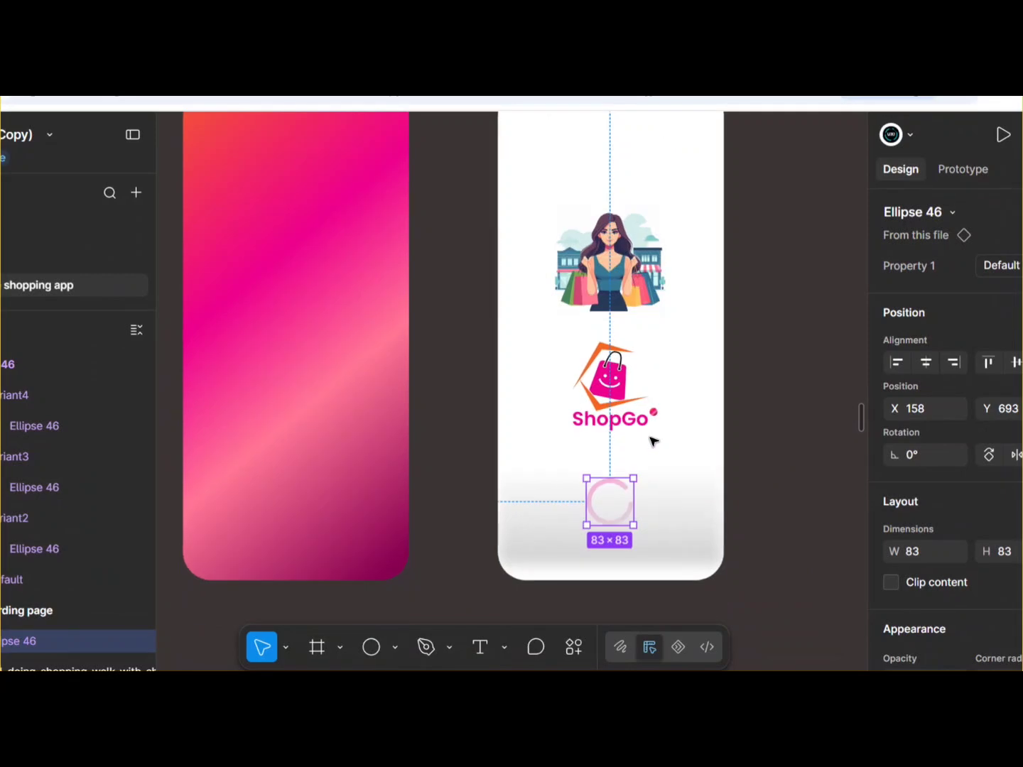
{"action": "left_click_drag", "start_coordinate": [621, 494], "coordinate": [625, 499]}
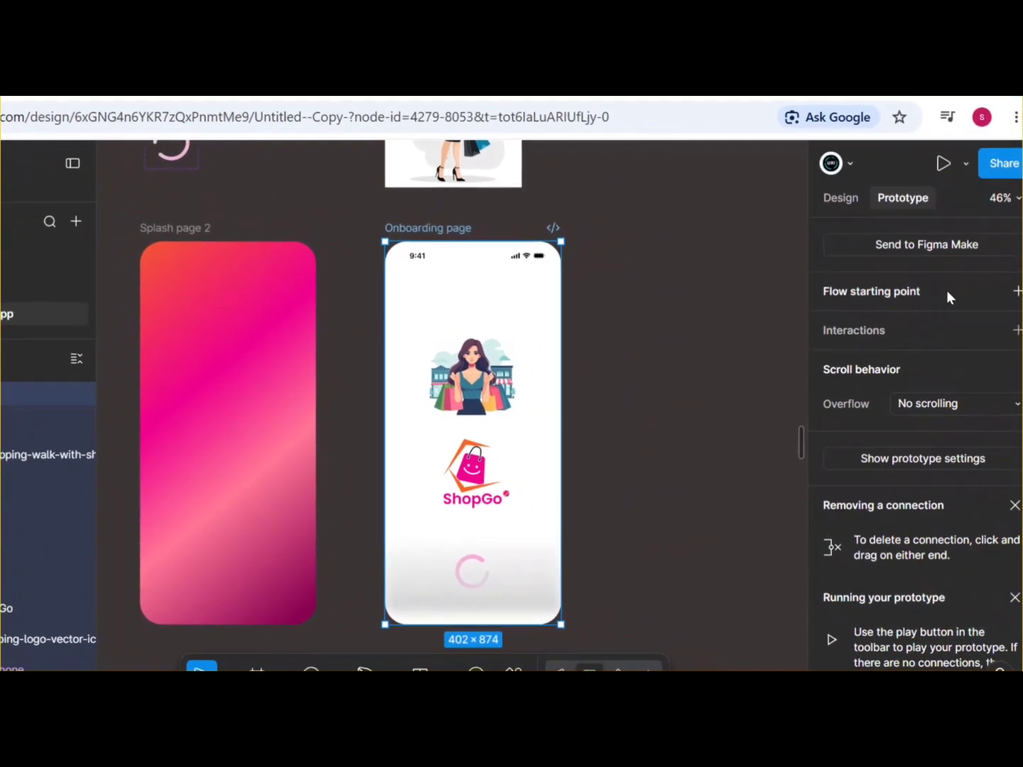
Preview the loading ring by running the Onboarding page as a prototype flow, and remove the added flow starting point
{"action": "left_click", "coordinate": [1010, 289]}
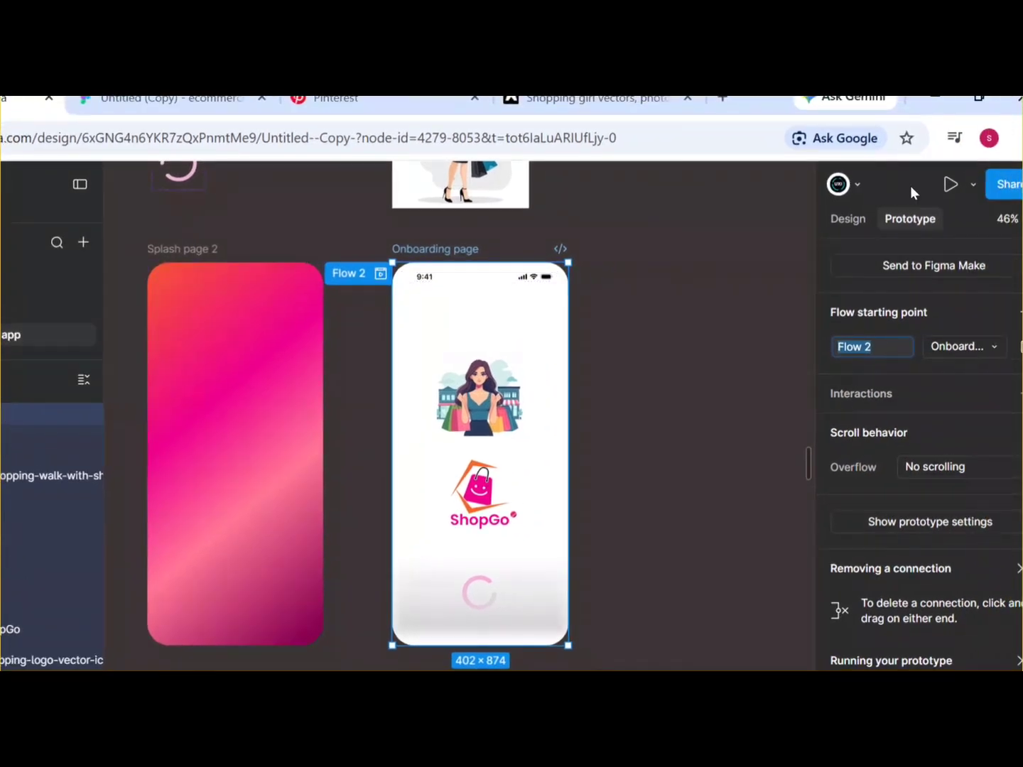
{"action": "left_click", "coordinate": [1012, 170]}
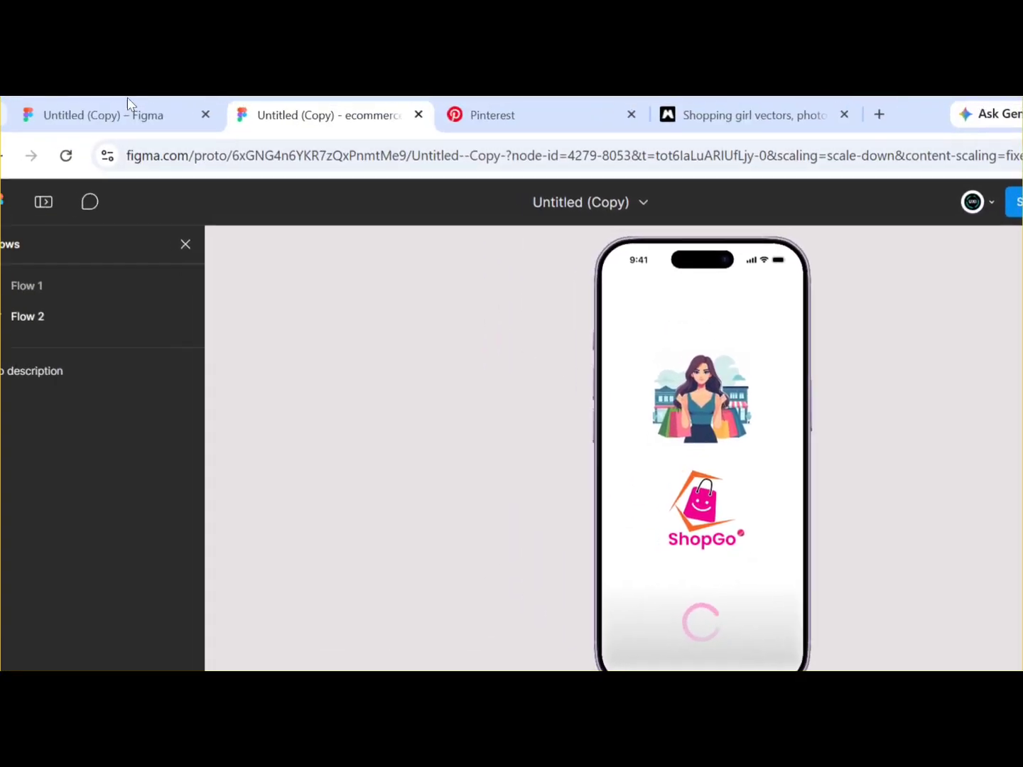
{"action": "left_click", "coordinate": [126, 108]}
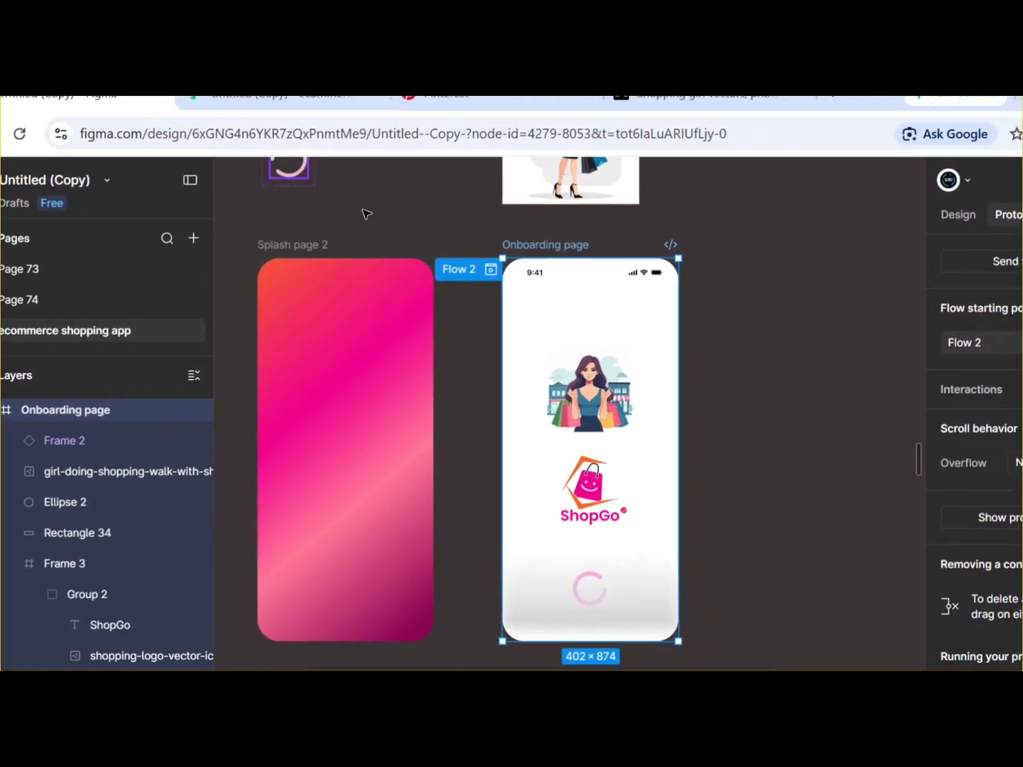
{"action": "scroll", "coordinate": [403, 263], "scroll_direction": "down", "scroll_amount": 3}
{"action": "scroll", "coordinate": [369, 243], "scroll_direction": "down", "scroll_amount": 2}
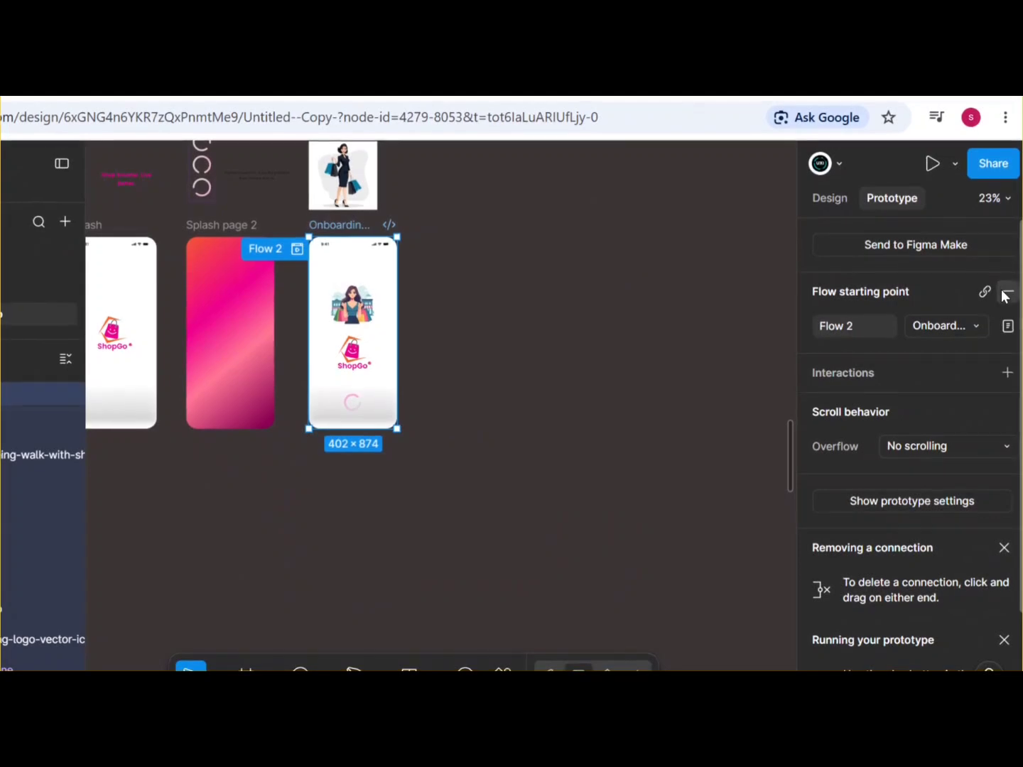
{"action": "scroll", "coordinate": [423, 386], "scroll_direction": "down", "scroll_amount": 3}
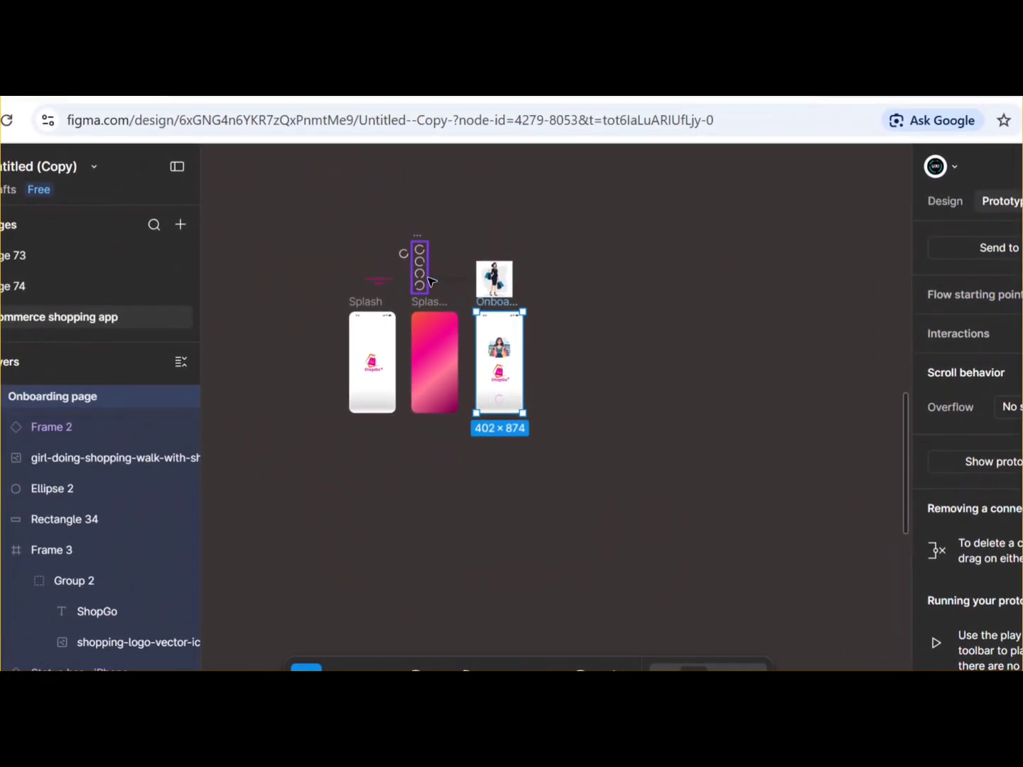
Move the "Shop Smarter. Live Better." tagline onto the Onboarding page above the illustration and centre it horizontally
{"action": "scroll", "coordinate": [418, 274], "scroll_direction": "up", "scroll_amount": 5}
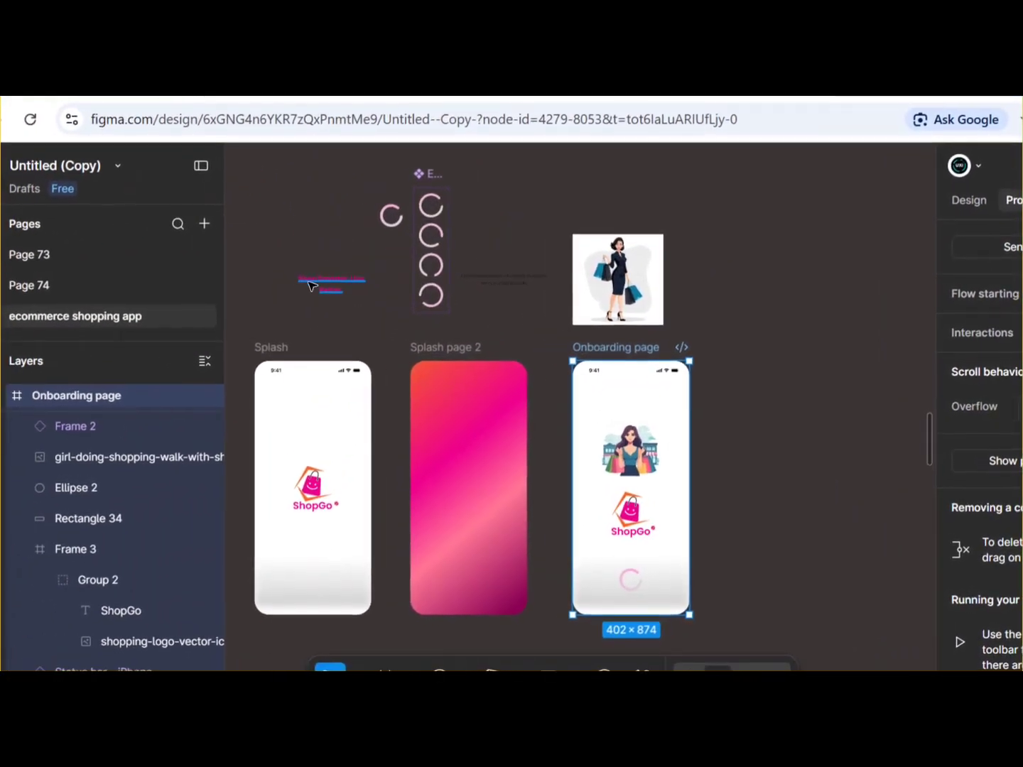
{"action": "left_click_drag", "start_coordinate": [302, 286], "coordinate": [592, 405]}
{"action": "left_click", "coordinate": [565, 384]}
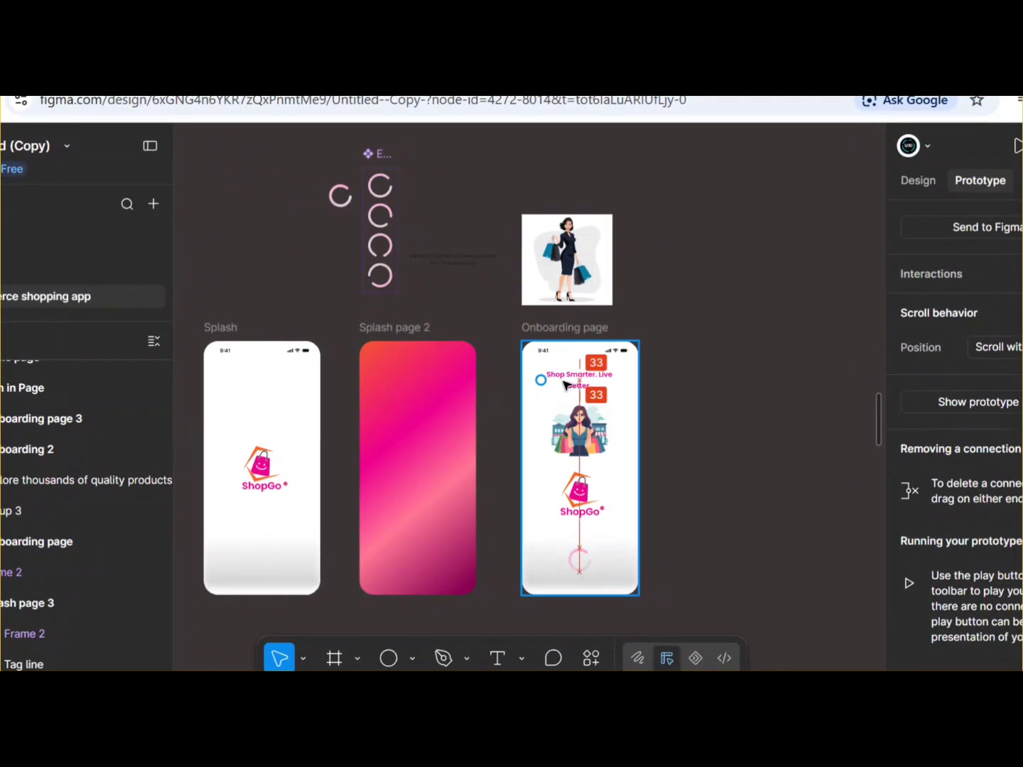
{"action": "scroll", "coordinate": [568, 383], "scroll_direction": "up", "scroll_amount": 5}
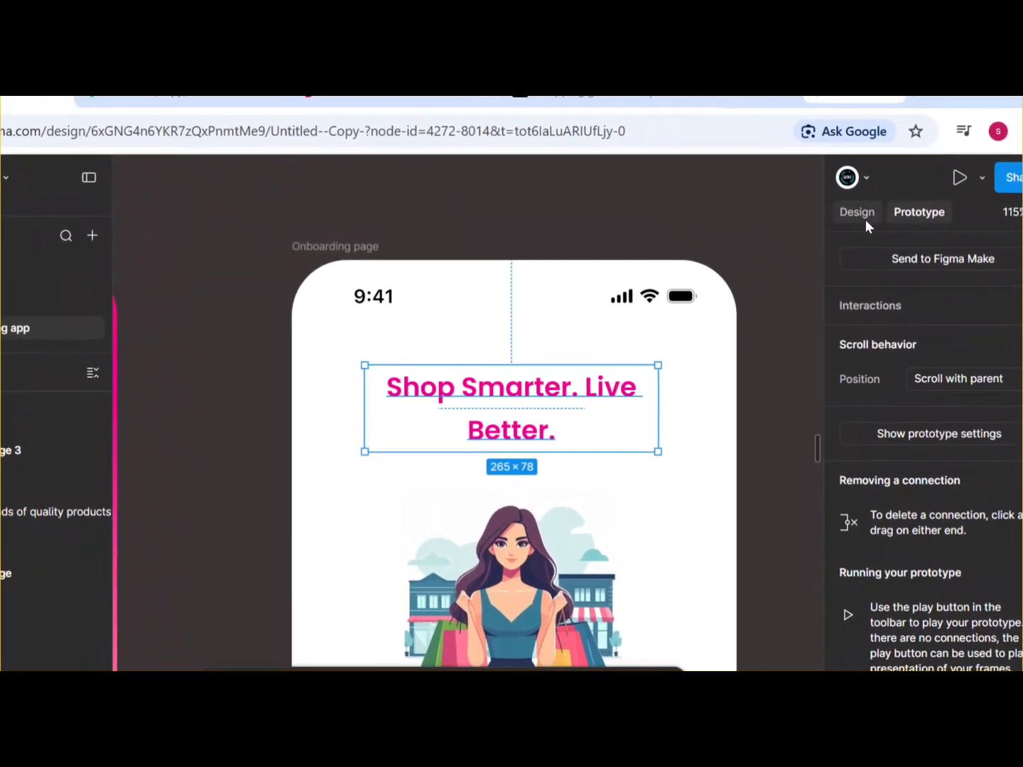
{"action": "left_click", "coordinate": [866, 216]}
{"action": "left_click", "coordinate": [882, 326]}
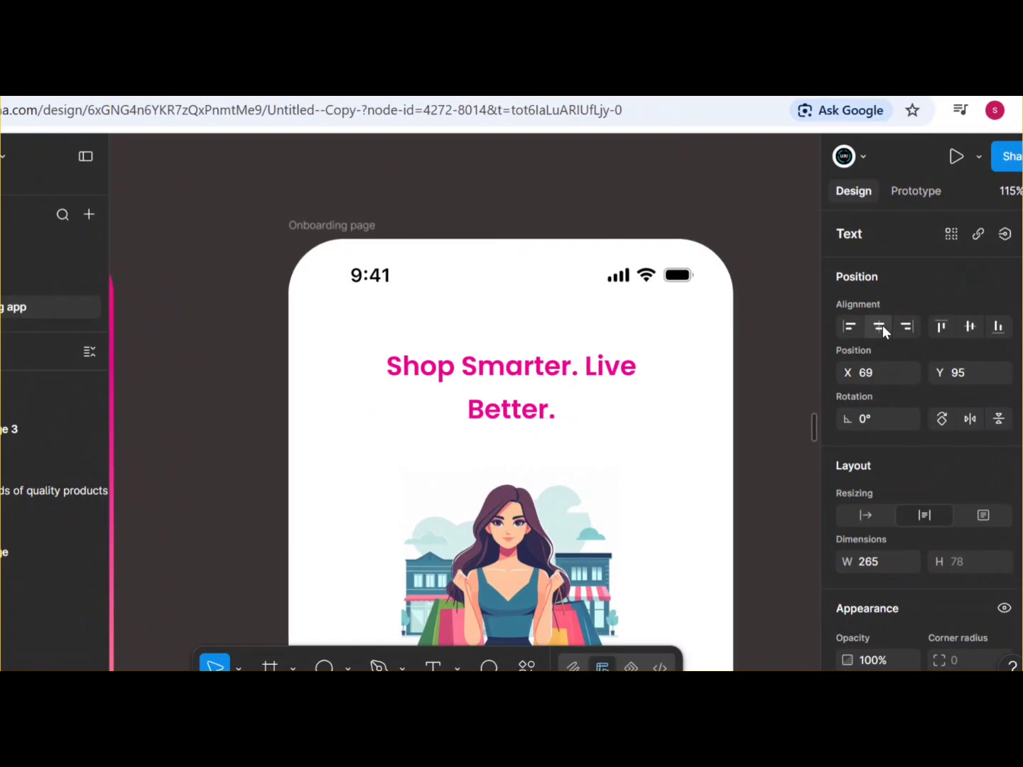
Duplicate the Onboarding page frame beside the original at X 1996, Y 4754
{"action": "scroll", "coordinate": [512, 348], "scroll_direction": "down", "scroll_amount": 5}
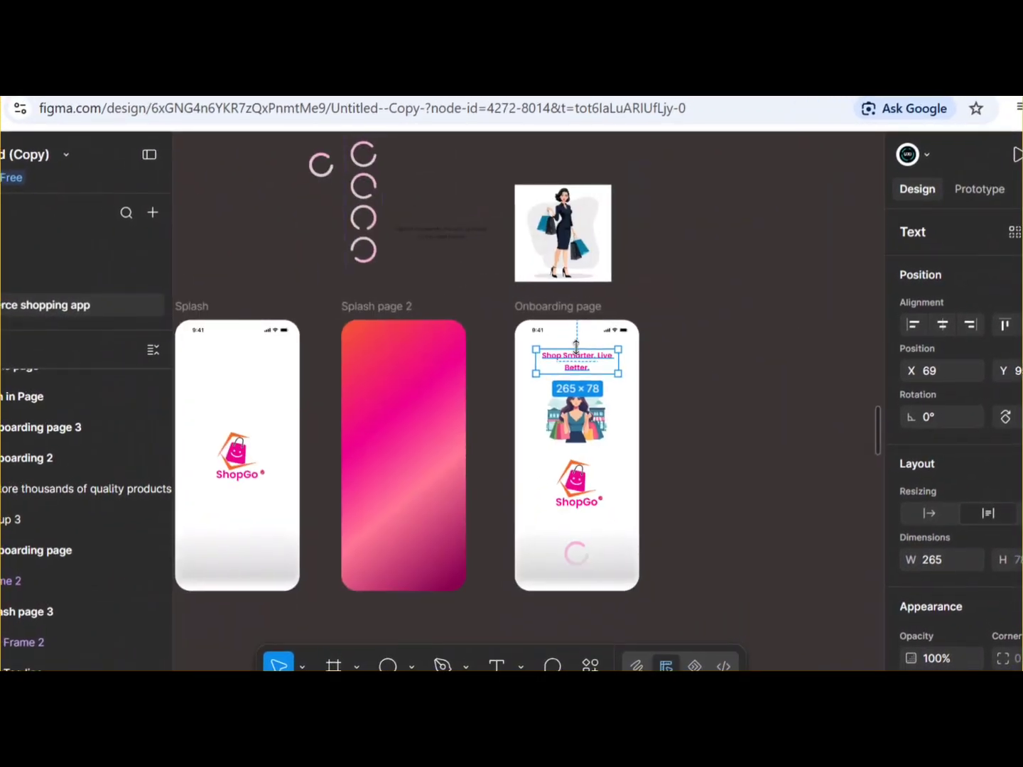
{"action": "scroll", "coordinate": [577, 346], "scroll_direction": "down", "scroll_amount": 4}
{"action": "left_click", "coordinate": [579, 323]}
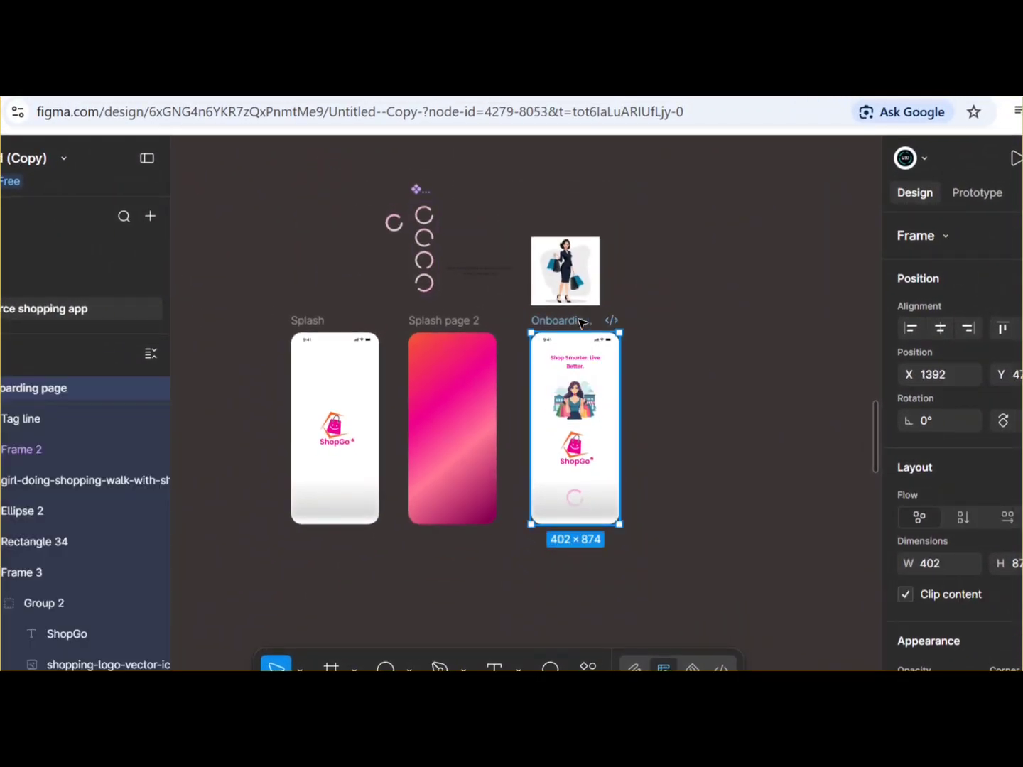
{"action": "left_click_drag", "start_coordinate": [579, 322], "coordinate": [693, 321]}
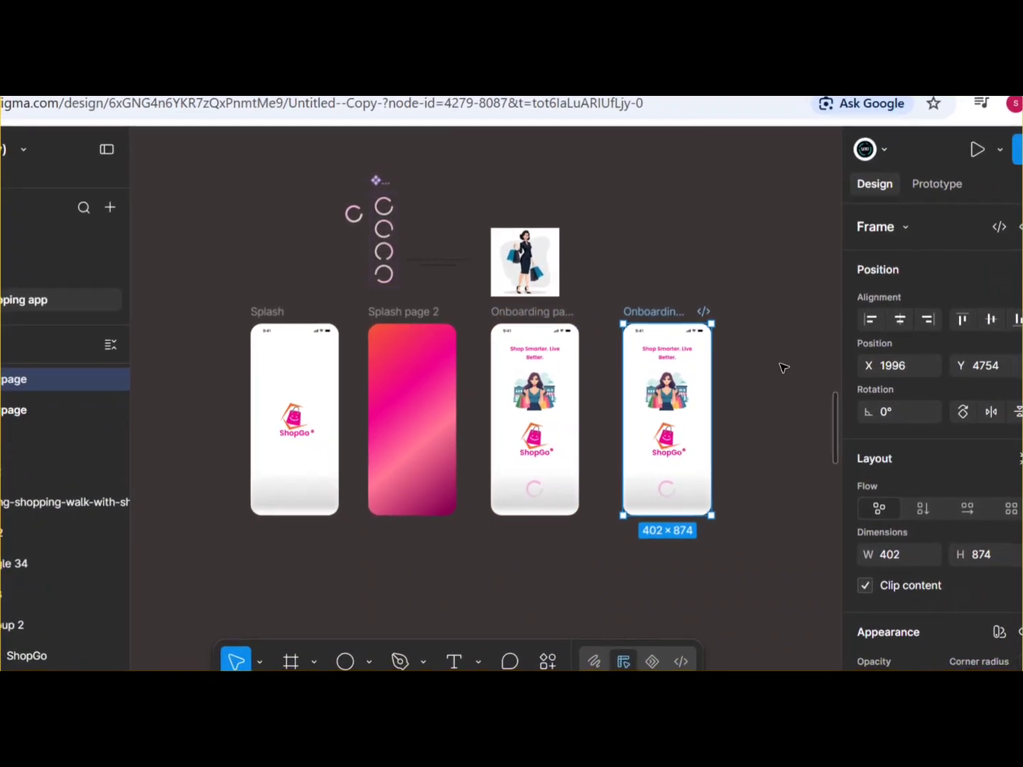
Shift the tagline in the duplicated Onboarding page rightward past the frame's edge to X 409
{"action": "scroll", "coordinate": [777, 365], "scroll_direction": "up", "scroll_amount": 5}
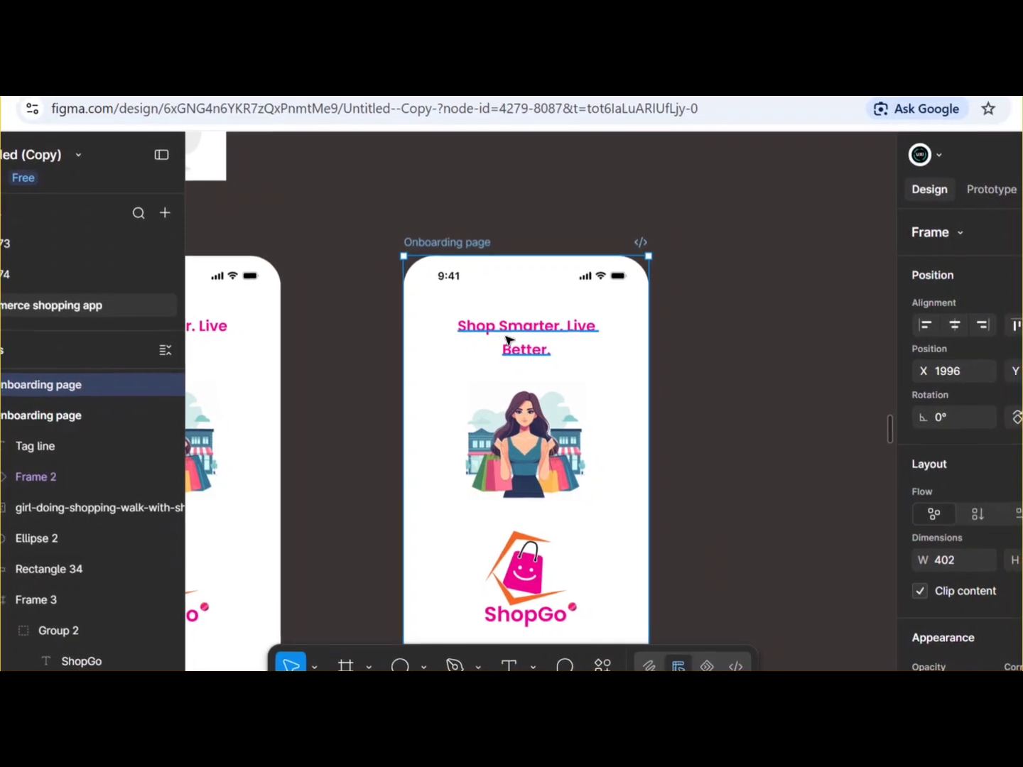
{"action": "left_click", "coordinate": [454, 334]}
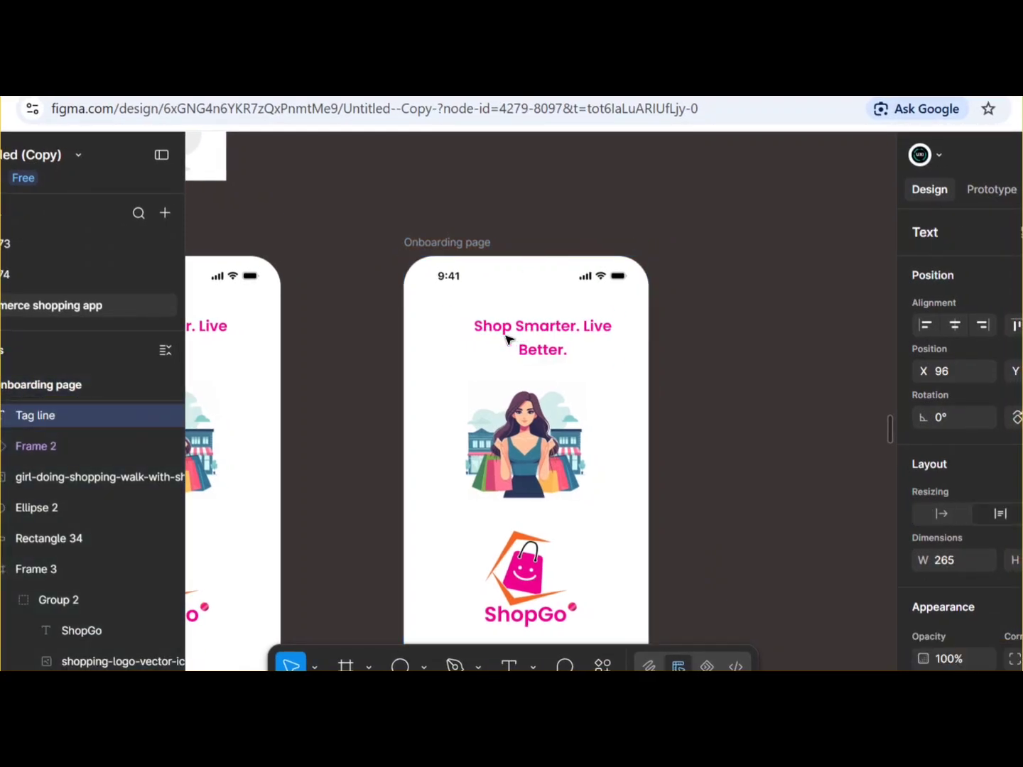
{"action": "key", "text": "Right"}
{"action": "key", "text": "Right"}
{"action": "key", "text": "Right"}
{"action": "key", "text": "Right"}
{"action": "key", "text": "Right"}
{"action": "key", "text": "Right"}
{"action": "key", "text": "Right"}
{"action": "key", "text": "Right"}
{"action": "key", "text": "Right"}
{"action": "key", "text": "Right"}
{"action": "key", "text": "Right"}
{"action": "key", "text": "Right"}
{"action": "key", "text": "Right"}
{"action": "key", "text": "Right"}
{"action": "key", "text": "Right"}
{"action": "key", "text": "Right"}
{"action": "key", "text": "Right"}
{"action": "key", "text": "Right"}
{"action": "key", "text": "Right"}
{"action": "key", "text": "Right"}
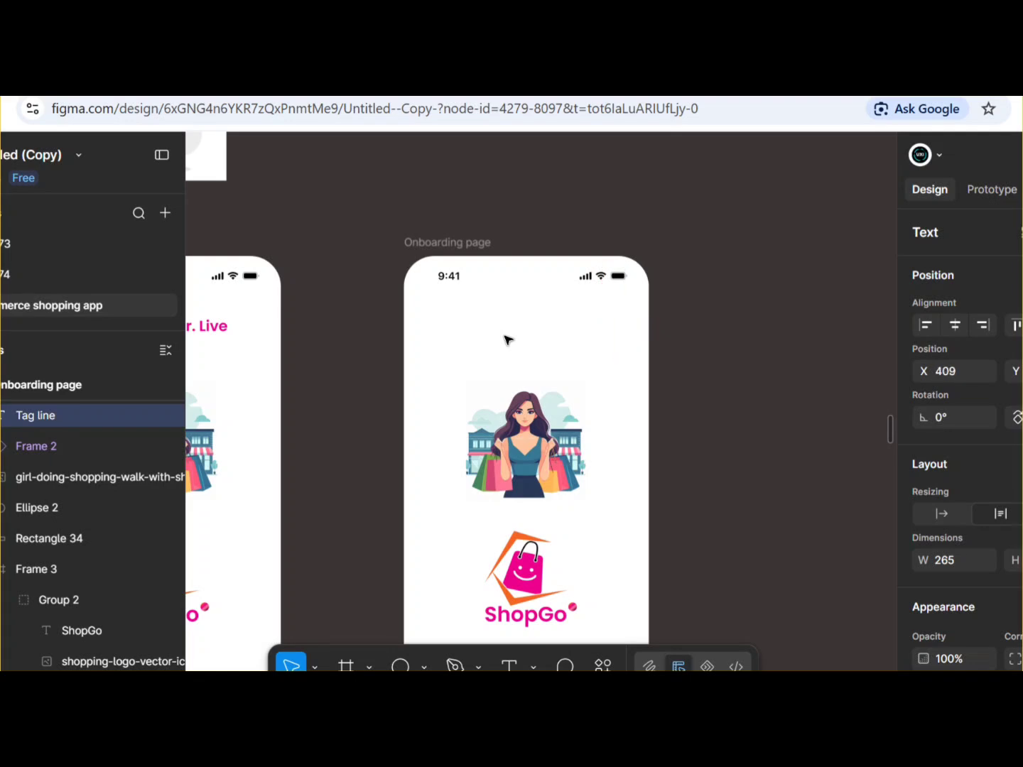
Try to shift the ShopGo logo frame leftward in the duplicated Onboarding page, and undo the moves
{"action": "scroll", "coordinate": [508, 340], "scroll_direction": "down", "scroll_amount": 2}
{"action": "left_click", "coordinate": [510, 514]}
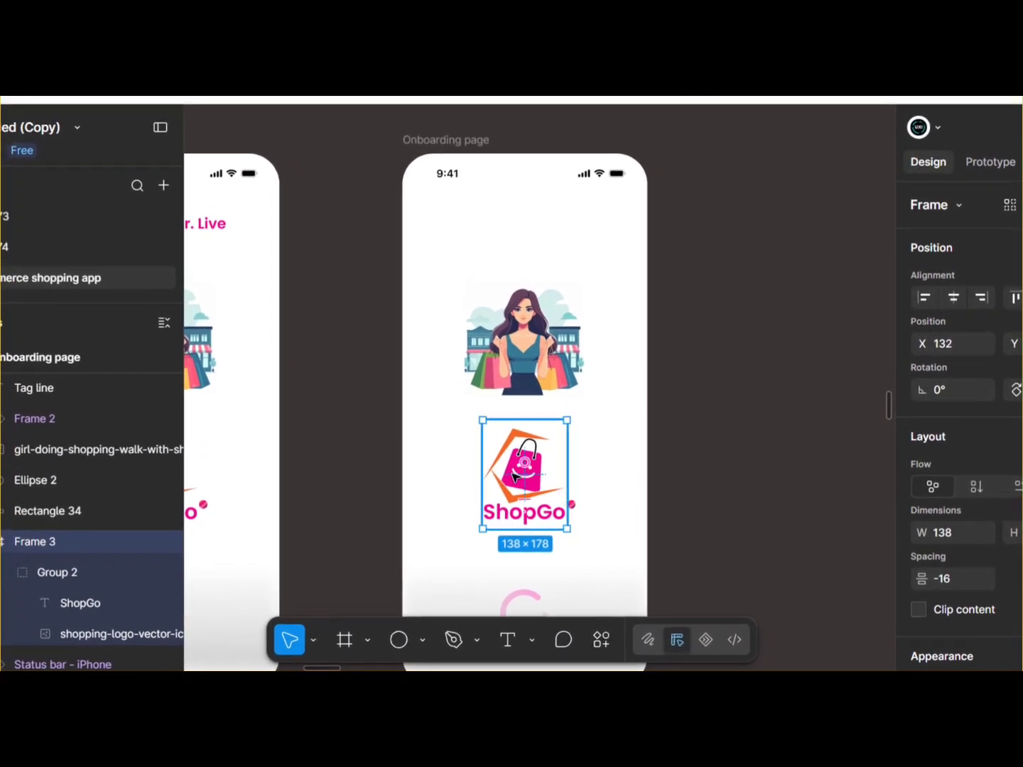
{"action": "left_click_drag", "start_coordinate": [515, 477], "coordinate": [414, 486]}
{"action": "key", "text": "ctrl+z"}
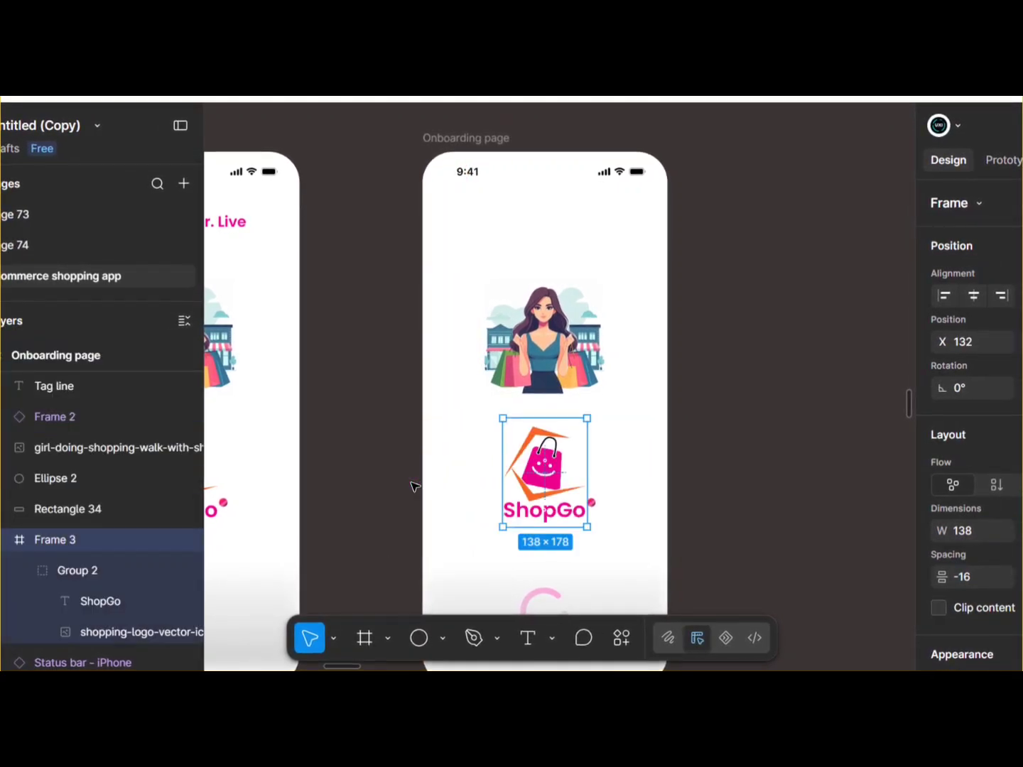
{"action": "key", "text": "Left"}
{"action": "key", "text": "Left"}
{"action": "key", "text": "Left"}
{"action": "key", "text": "Left"}
{"action": "key", "text": "Left"}
{"action": "key", "text": "Left"}
{"action": "key", "text": "Left"}
{"action": "key", "text": "Left"}
{"action": "key", "text": "Left"}
{"action": "key", "text": "Left"}
{"action": "key", "text": "Left"}
{"action": "key", "text": "Left"}
{"action": "key", "text": "Left"}
{"action": "key", "text": "Left"}
{"action": "key", "text": "Left"}
{"action": "key", "text": "Left"}
{"action": "key", "text": "Left"}
{"action": "key", "text": "Left"}
{"action": "key", "text": "Left"}
{"action": "key", "text": "Left"}
{"action": "key", "text": "Left"}
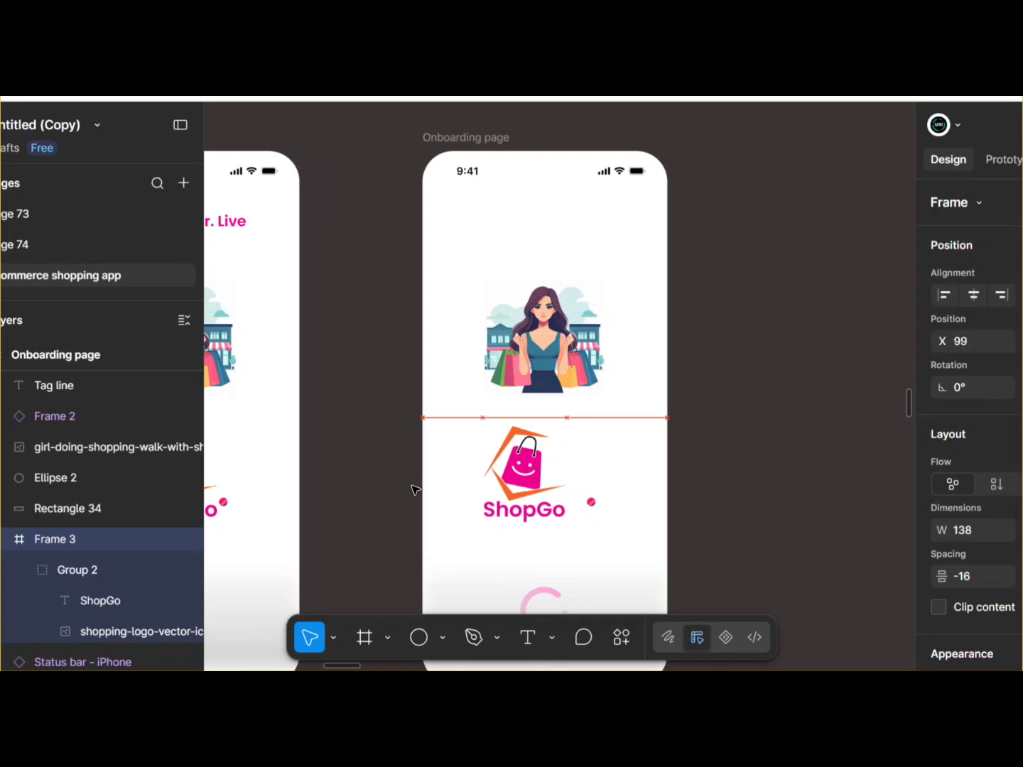
{"action": "key", "text": "ctrl+z"}
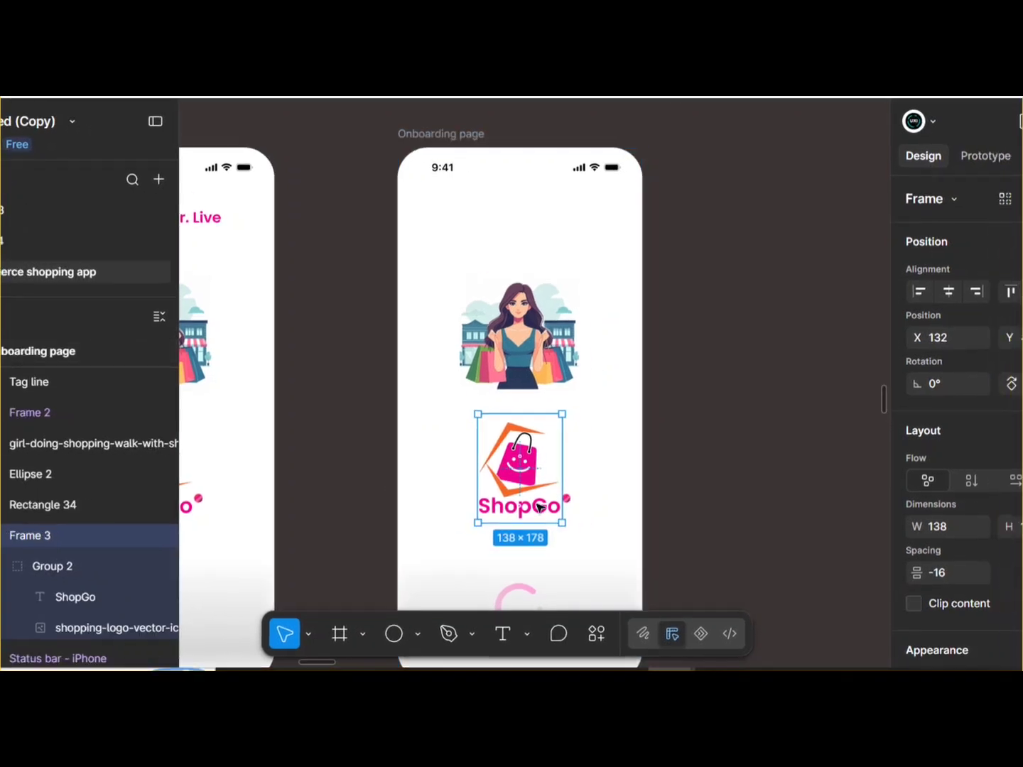
Group the ShopGo logo frame with the small gradient circle beside its text in the duplicated Onboarding page
{"action": "left_click", "coordinate": [879, 402]}
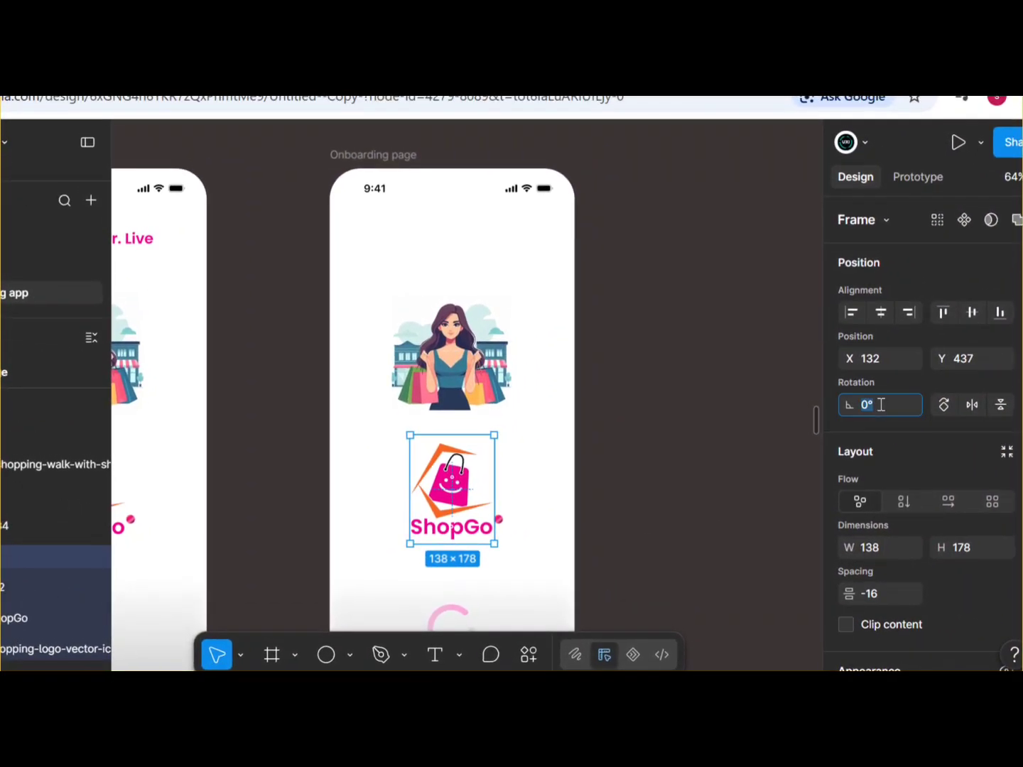
{"action": "scroll", "coordinate": [918, 491], "scroll_direction": "down", "scroll_amount": 3}
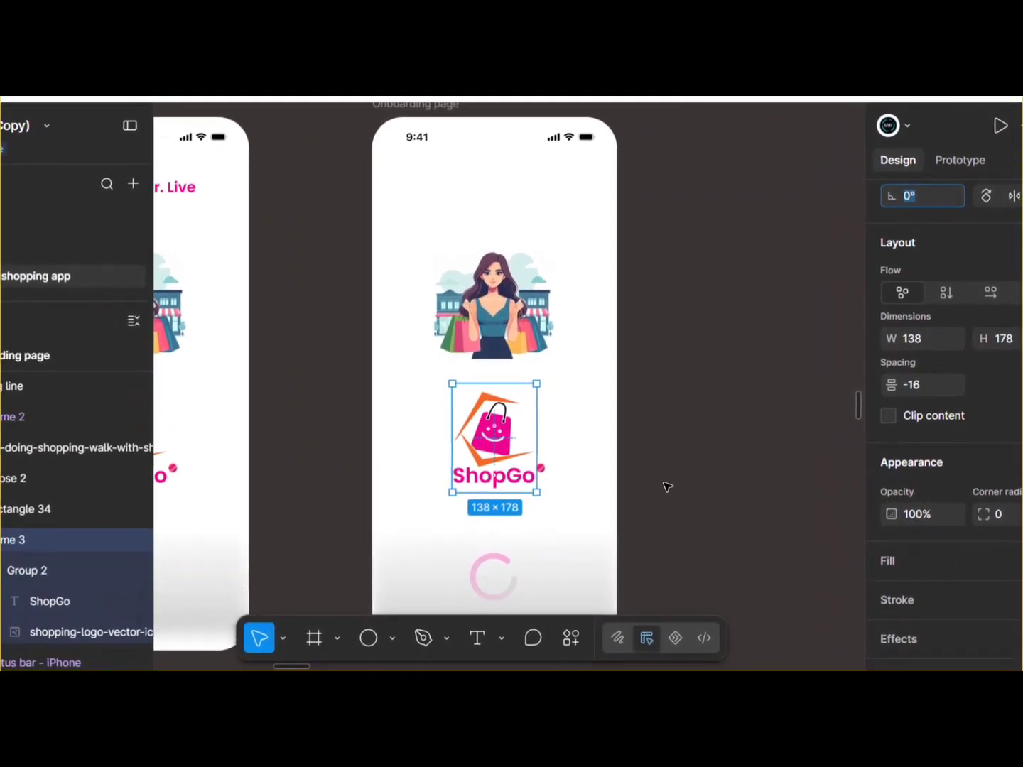
{"action": "scroll", "coordinate": [668, 486], "scroll_direction": "down", "scroll_amount": 3}
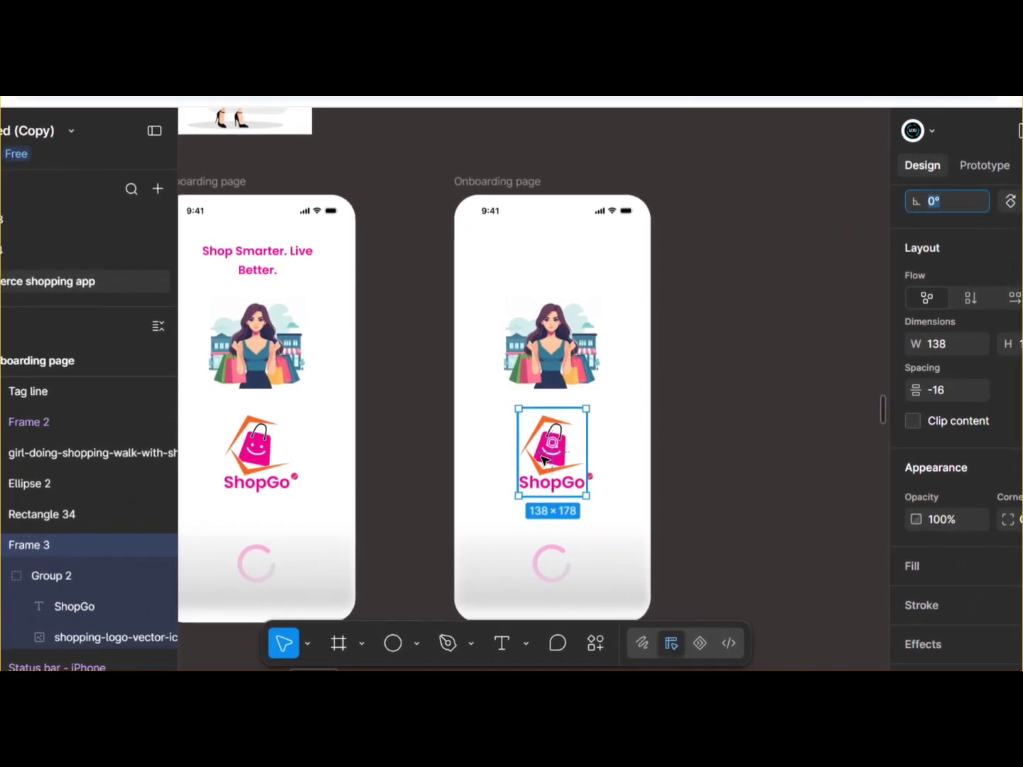
{"action": "scroll", "coordinate": [603, 481], "scroll_direction": "up", "scroll_amount": 5}
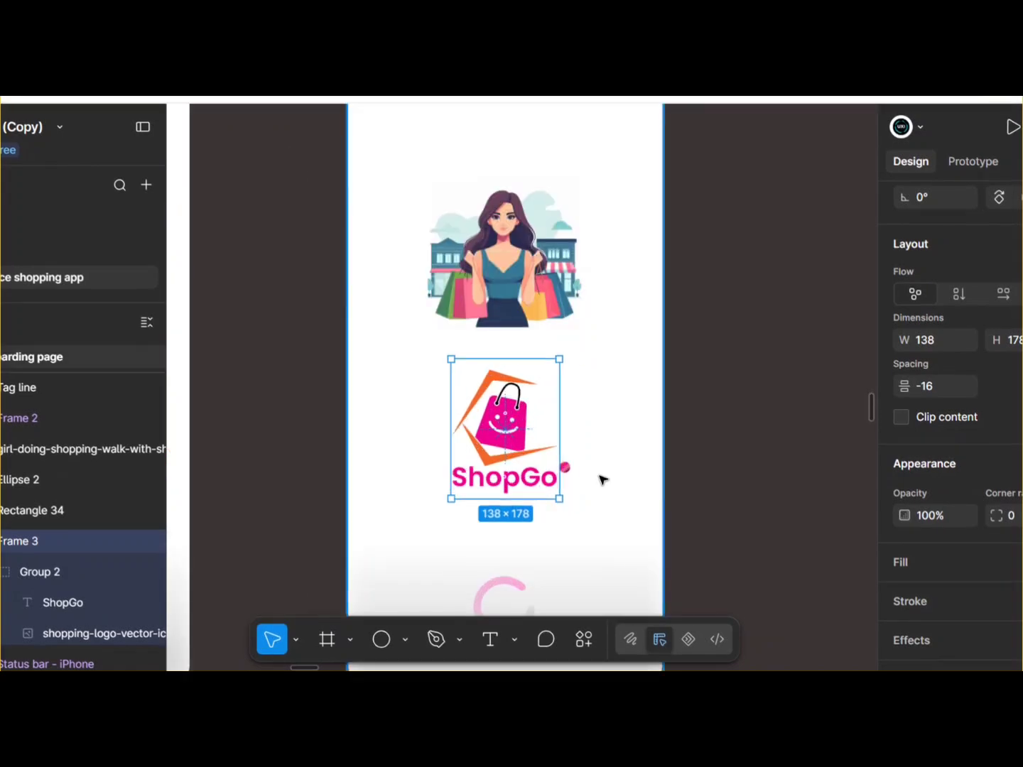
{"action": "left_click", "coordinate": [539, 461], "text": "shift"}
{"action": "right_click", "coordinate": [547, 461]}
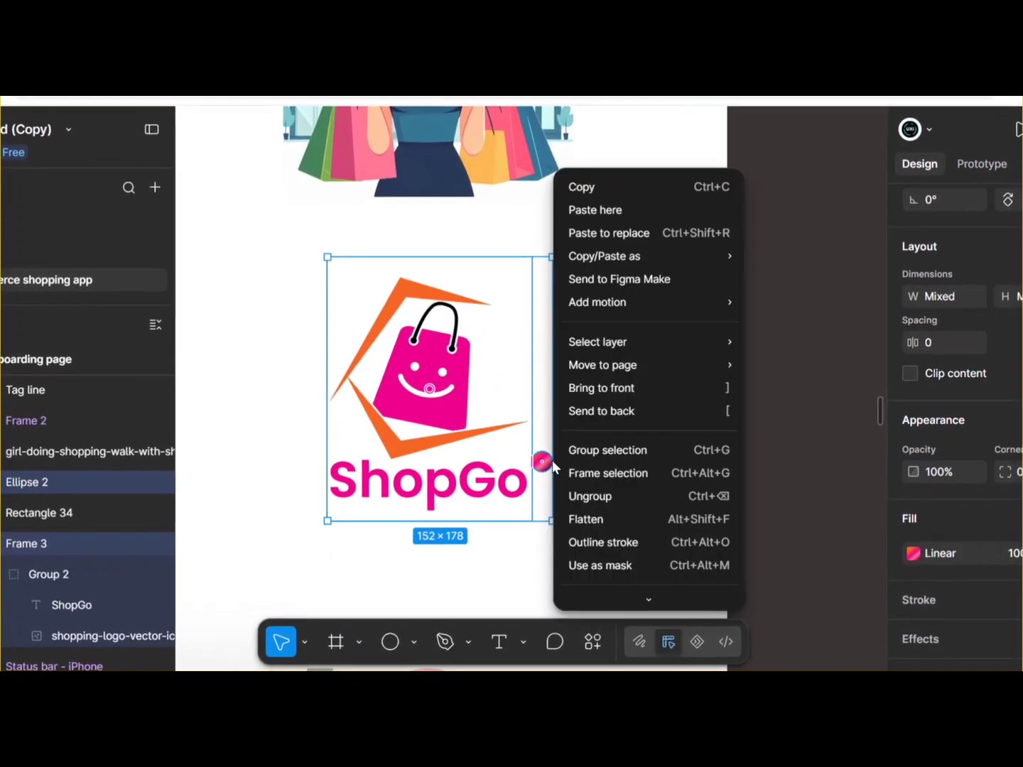
{"action": "left_click", "coordinate": [572, 452]}
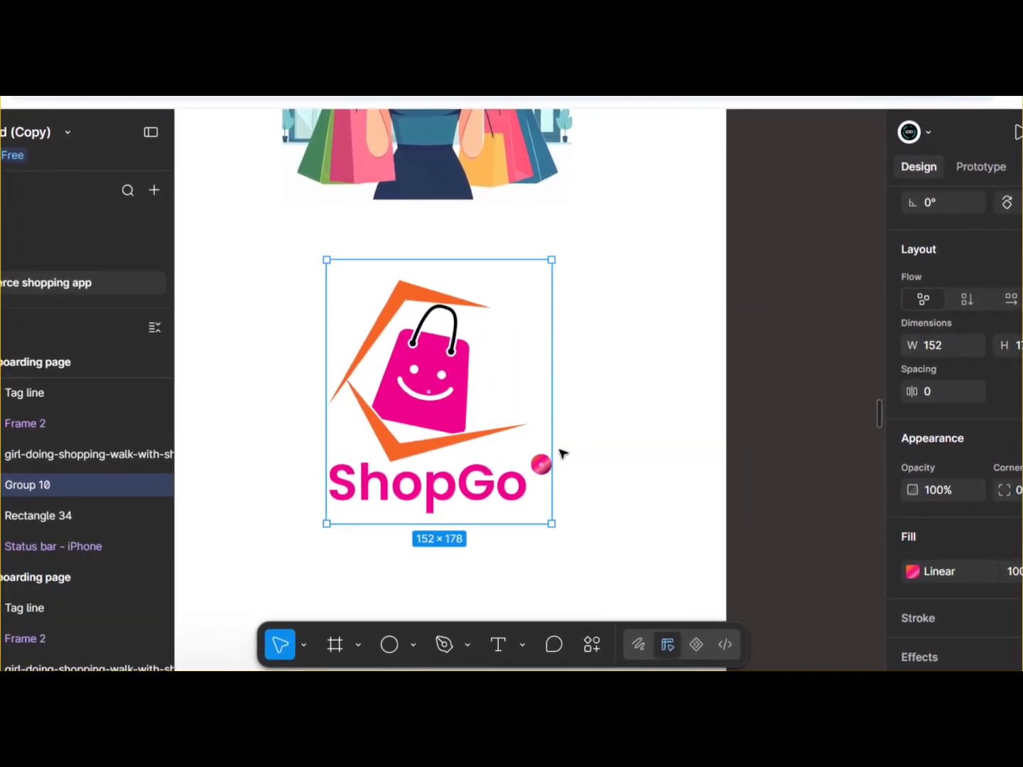
Shift the grouped ShopGo logo and gradient circle rightward until it lies completely outside the duplicated Onboarding page frame
{"action": "left_click_drag", "start_coordinate": [558, 449], "coordinate": [552, 524]}
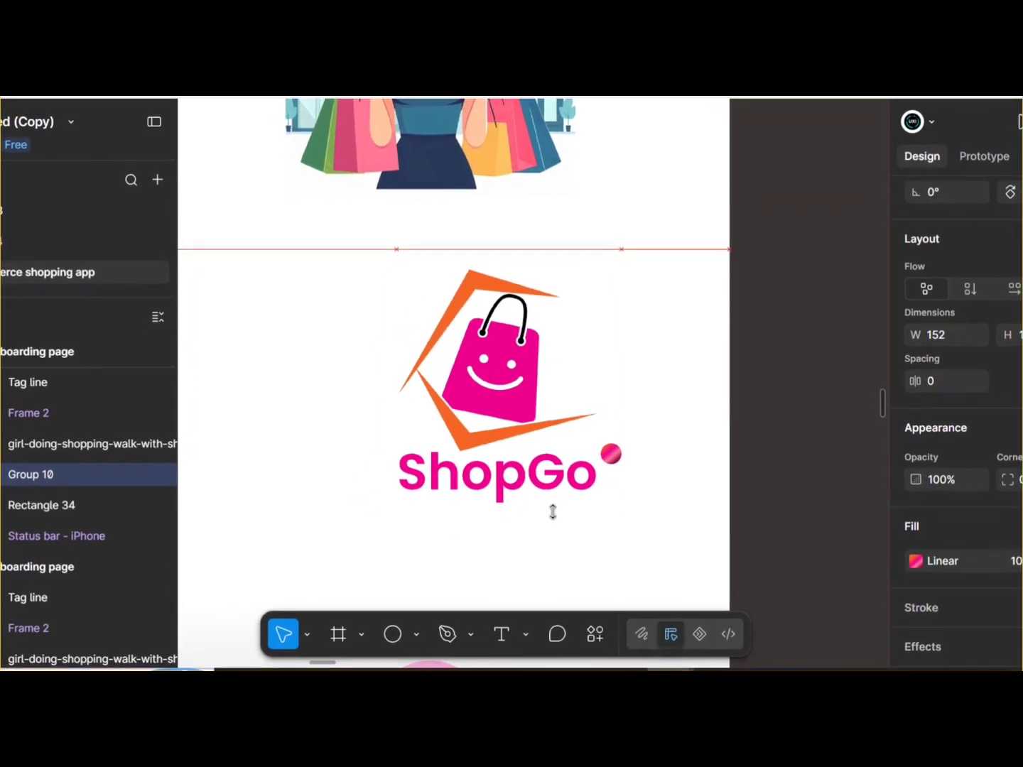
{"action": "key", "text": "Right"}
{"action": "key", "text": "Right"}
{"action": "key", "text": "Right"}
{"action": "key", "text": "Right"}
{"action": "key", "text": "Right"}
{"action": "key", "text": "Right"}
{"action": "key", "text": "Right"}
{"action": "key", "text": "Right"}
{"action": "key", "text": "Right"}
{"action": "key", "text": "Right"}
{"action": "key", "text": "Right"}
{"action": "key", "text": "Right"}
{"action": "key", "text": "Right"}
{"action": "key", "text": "Right"}
{"action": "key", "text": "Right"}
{"action": "key", "text": "Right"}
{"action": "key", "text": "Right"}
{"action": "key", "text": "Right"}
{"action": "key", "text": "Right"}
{"action": "key", "text": "Right"}
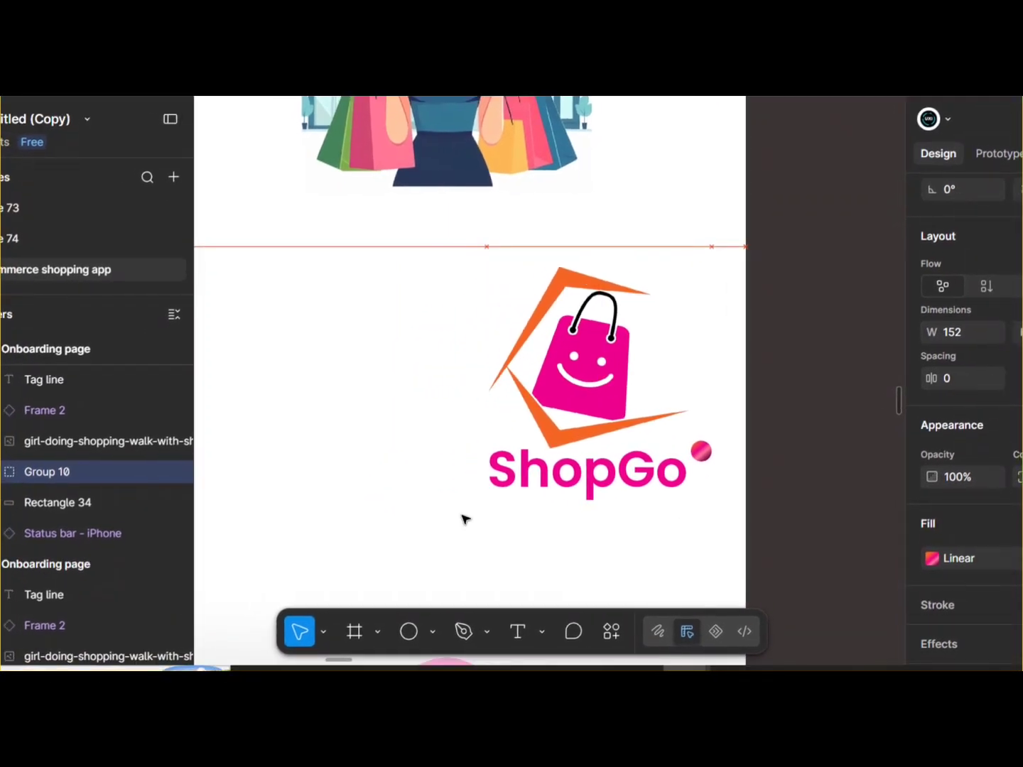
{"action": "key", "text": "Right"}
{"action": "key", "text": "Right"}
{"action": "key", "text": "Right"}
{"action": "key", "text": "Right"}
{"action": "key", "text": "Right"}
{"action": "key", "text": "Right"}
{"action": "key", "text": "Right"}
{"action": "key", "text": "Right"}
{"action": "key", "text": "Right"}
{"action": "key", "text": "Right"}
{"action": "key", "text": "Right"}
{"action": "key", "text": "Right"}
{"action": "key", "text": "Right"}
{"action": "key", "text": "Right"}
{"action": "key", "text": "Right"}
{"action": "key", "text": "Right"}
{"action": "key", "text": "Right"}
{"action": "key", "text": "Right"}
{"action": "key", "text": "Right"}
{"action": "key", "text": "Right"}
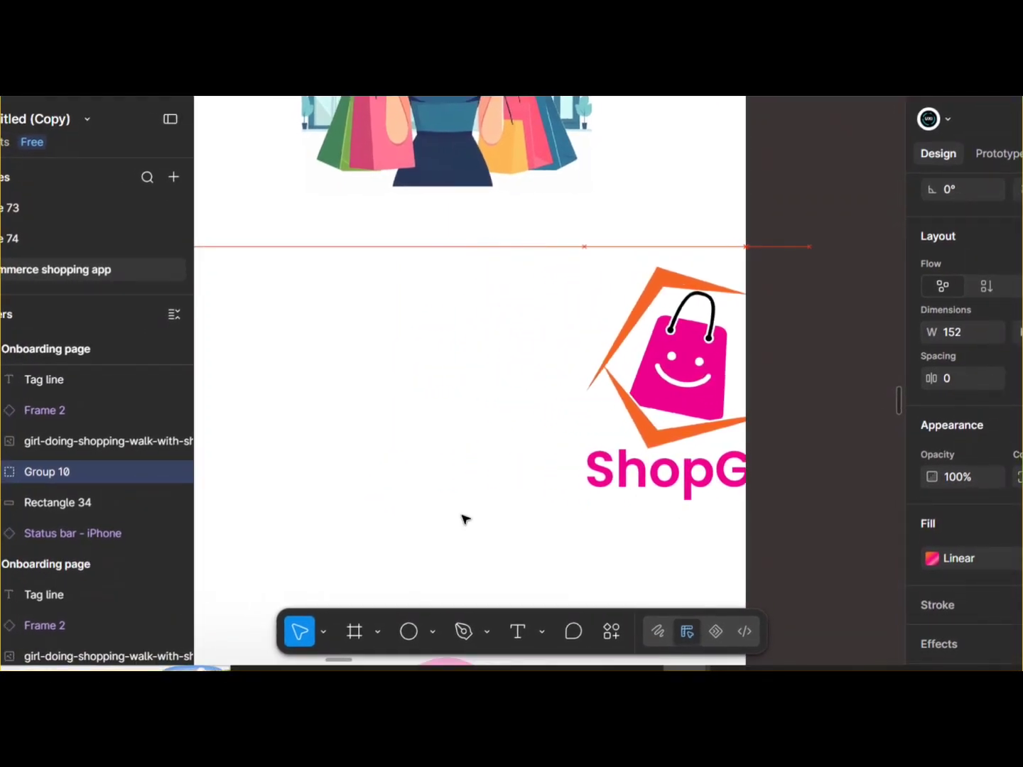
{"action": "key", "text": "Right"}
{"action": "key", "text": "Right"}
{"action": "key", "text": "Right"}
{"action": "key", "text": "Right"}
{"action": "key", "text": "Right"}
{"action": "key", "text": "Right"}
{"action": "key", "text": "Right"}
{"action": "key", "text": "Right"}
{"action": "key", "text": "Right"}
{"action": "key", "text": "Right"}
{"action": "key", "text": "Right"}
{"action": "key", "text": "Right"}
{"action": "key", "text": "Right"}
{"action": "key", "text": "Right"}
{"action": "key", "text": "Right"}
{"action": "key", "text": "Right"}
{"action": "key", "text": "Right"}
{"action": "key", "text": "Right"}
{"action": "key", "text": "Right"}
{"action": "key", "text": "Right"}
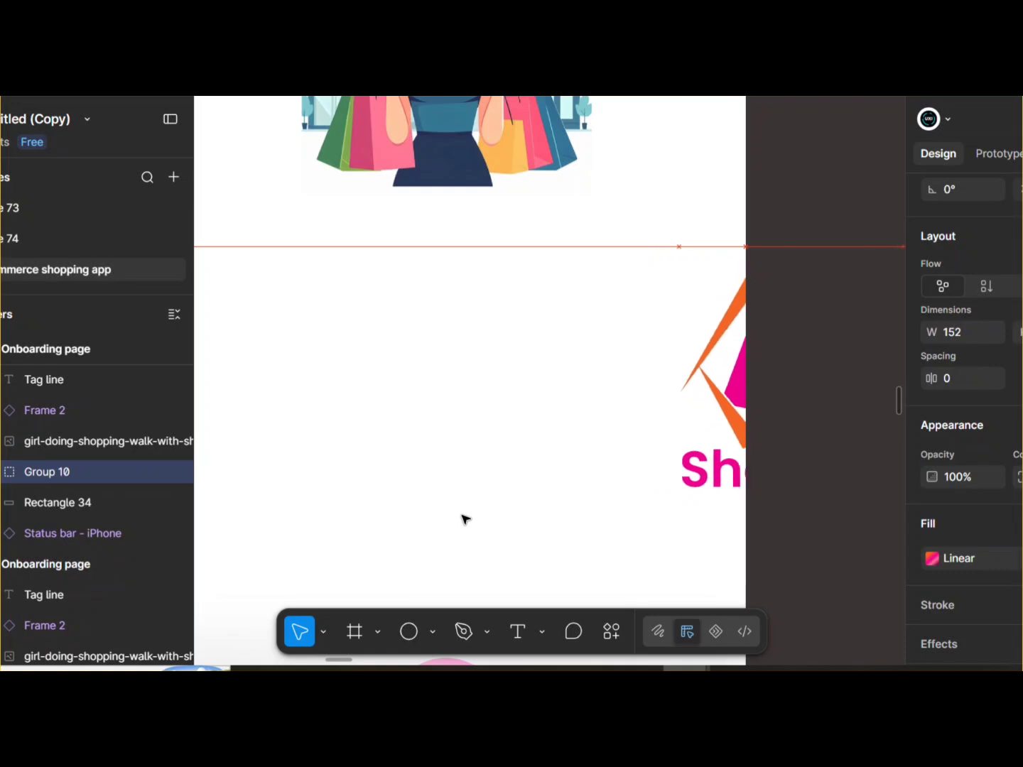
{"action": "key", "text": "Right"}
{"action": "key", "text": "Right"}
{"action": "key", "text": "Right"}
{"action": "key", "text": "Right"}
{"action": "key", "text": "Right"}
{"action": "key", "text": "Right"}
{"action": "key", "text": "Right"}
{"action": "key", "text": "Right"}
{"action": "key", "text": "Right"}
{"action": "key", "text": "Right"}
{"action": "key", "text": "Right"}
{"action": "key", "text": "Right"}
{"action": "key", "text": "Right"}
{"action": "key", "text": "Right"}
Shift the image of the long-haired woman with shopping bags leftward until it lies completely outside the duplicated Onboarding page frame
{"action": "scroll", "coordinate": [466, 520], "scroll_direction": "down", "scroll_amount": 5}
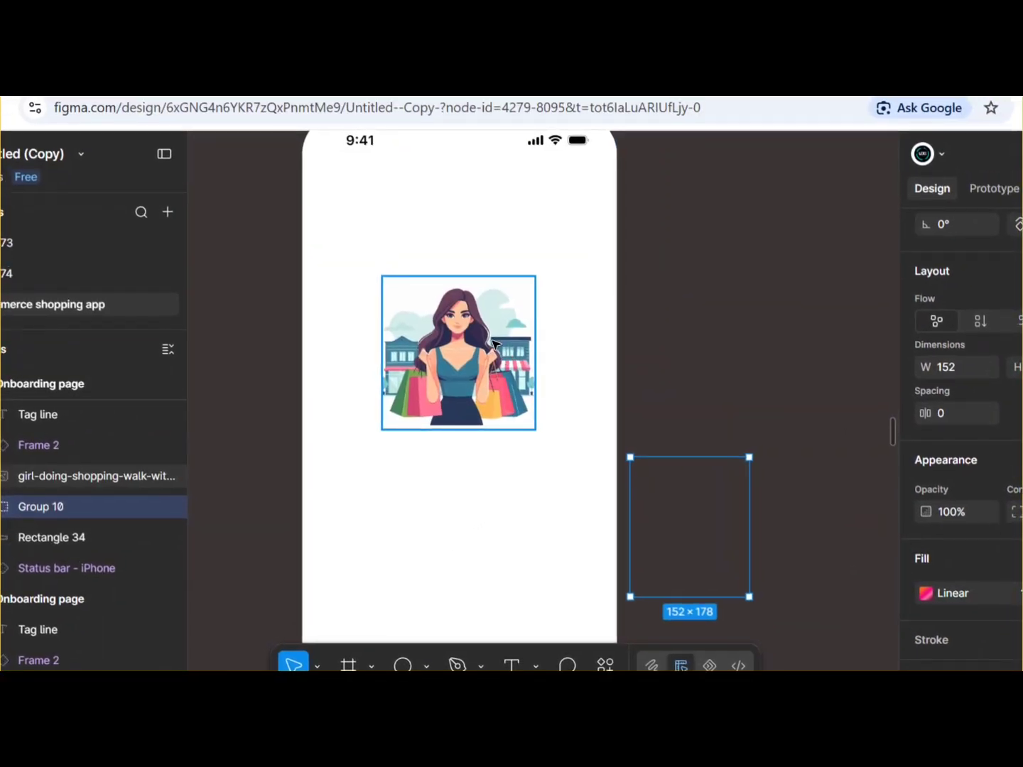
{"action": "left_click", "coordinate": [495, 344]}
{"action": "key", "text": "Left"}
{"action": "key", "text": "Left"}
{"action": "key", "text": "Left"}
{"action": "key", "text": "Left"}
{"action": "key", "text": "Left"}
{"action": "key", "text": "Left"}
{"action": "key", "text": "Left"}
{"action": "key", "text": "Left"}
{"action": "key", "text": "Left"}
{"action": "key", "text": "Left"}
{"action": "key", "text": "Left"}
{"action": "key", "text": "Left"}
{"action": "key", "text": "Left"}
{"action": "key", "text": "Left"}
{"action": "key", "text": "Left"}
{"action": "key", "text": "Left"}
{"action": "key", "text": "Left"}
{"action": "key", "text": "Left"}
{"action": "key", "text": "Left"}
{"action": "key", "text": "Left"}
{"action": "key", "text": "Left"}
{"action": "key", "text": "Left"}
{"action": "key", "text": "Left"}
{"action": "key", "text": "Left"}
{"action": "key", "text": "Left"}
{"action": "key", "text": "Left"}
{"action": "key", "text": "Left"}
{"action": "key", "text": "Left"}
{"action": "key", "text": "Left"}
{"action": "key", "text": "Left"}
{"action": "key", "text": "Left"}
{"action": "key", "text": "Left"}
{"action": "key", "text": "Left"}
{"action": "key", "text": "Left"}
{"action": "key", "text": "Left"}
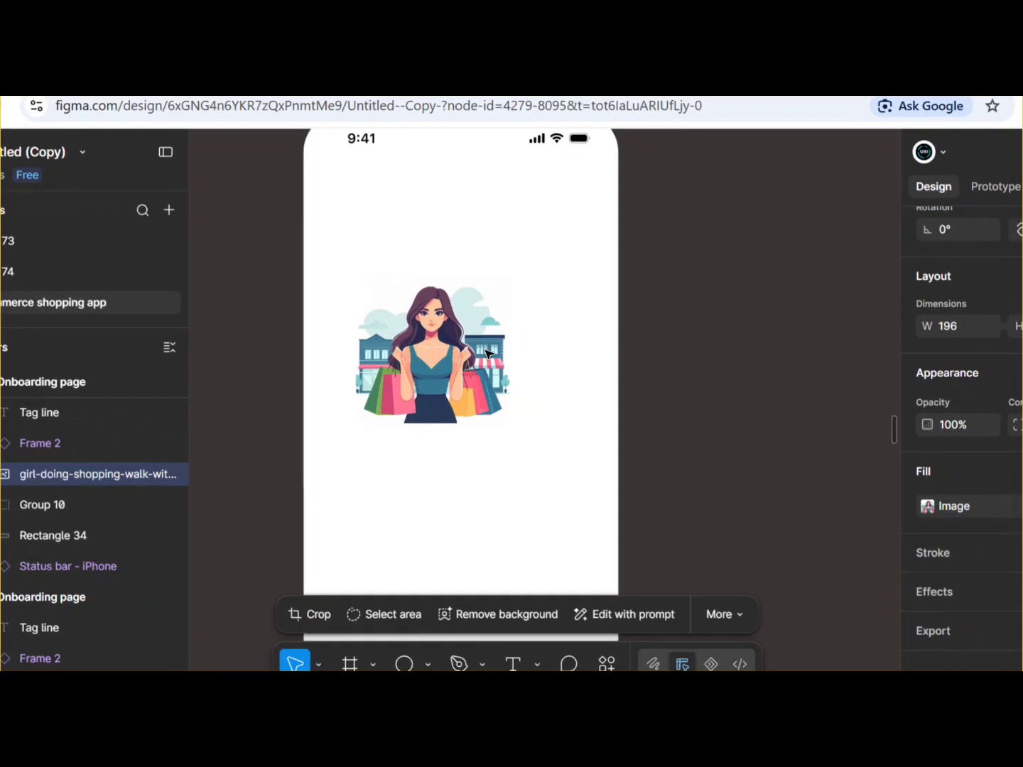
{"action": "key", "text": "Left"}
{"action": "key", "text": "Left"}
{"action": "key", "text": "Left"}
{"action": "key", "text": "Left"}
{"action": "key", "text": "Left"}
{"action": "key", "text": "Left"}
{"action": "key", "text": "Left"}
{"action": "key", "text": "Left"}
{"action": "key", "text": "Left"}
{"action": "key", "text": "Left"}
{"action": "key", "text": "Left"}
{"action": "key", "text": "Left"}
{"action": "key", "text": "Left"}
{"action": "key", "text": "Left"}
{"action": "key", "text": "Left"}
{"action": "key", "text": "Left"}
{"action": "key", "text": "Left"}
{"action": "key", "text": "Left"}
{"action": "key", "text": "Left"}
{"action": "key", "text": "Left"}
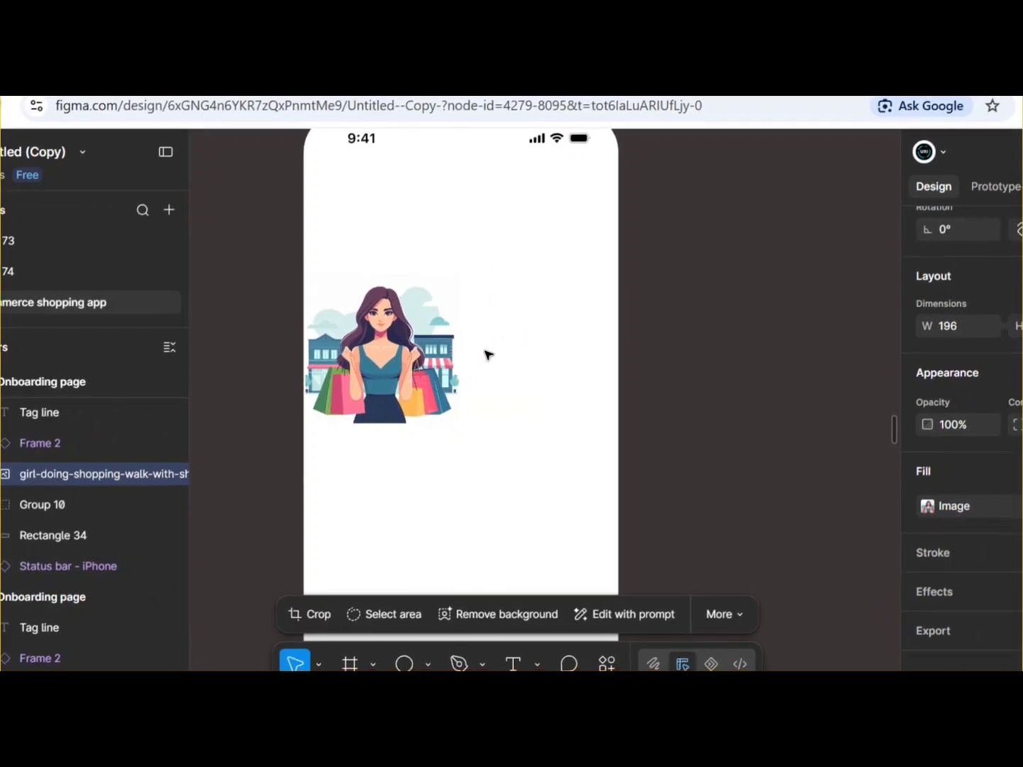
{"action": "key", "text": "Left"}
{"action": "key", "text": "Left"}
{"action": "key", "text": "Left"}
{"action": "key", "text": "Left"}
{"action": "key", "text": "Left"}
{"action": "key", "text": "Left"}
{"action": "key", "text": "Left"}
{"action": "key", "text": "Left"}
{"action": "key", "text": "Left"}
{"action": "key", "text": "Left"}
{"action": "key", "text": "Left"}
{"action": "key", "text": "Left"}
{"action": "key", "text": "Left"}
{"action": "key", "text": "Left"}
{"action": "key", "text": "Left"}
{"action": "key", "text": "Left"}
{"action": "key", "text": "Left"}
{"action": "key", "text": "Left"}
{"action": "key", "text": "Left"}
{"action": "key", "text": "Left"}
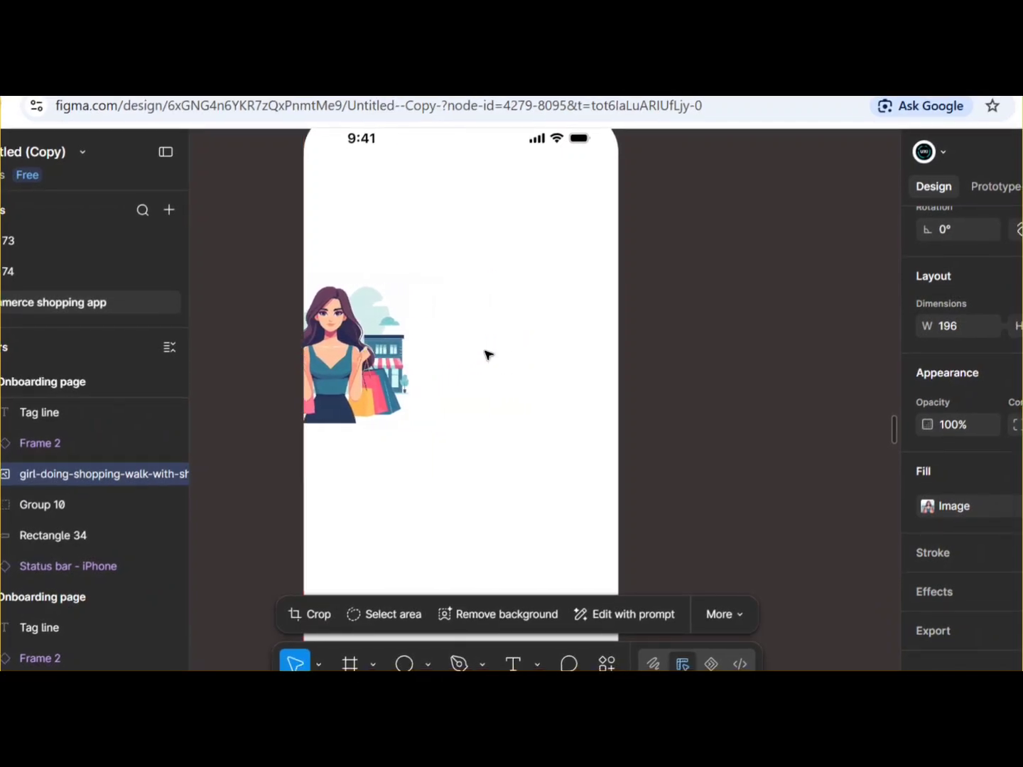
{"action": "key", "text": "Left"}
{"action": "key", "text": "Left"}
{"action": "key", "text": "Left"}
{"action": "key", "text": "Left"}
{"action": "key", "text": "Left"}
{"action": "key", "text": "Left"}
{"action": "key", "text": "Left"}
{"action": "key", "text": "Left"}
{"action": "key", "text": "Left"}
{"action": "key", "text": "Left"}
{"action": "key", "text": "Left"}
{"action": "key", "text": "Left"}
{"action": "key", "text": "Left"}
{"action": "key", "text": "Left"}
{"action": "key", "text": "Left"}
{"action": "key", "text": "Left"}
{"action": "key", "text": "Left"}
{"action": "key", "text": "Left"}
{"action": "key", "text": "Left"}
{"action": "key", "text": "Left"}
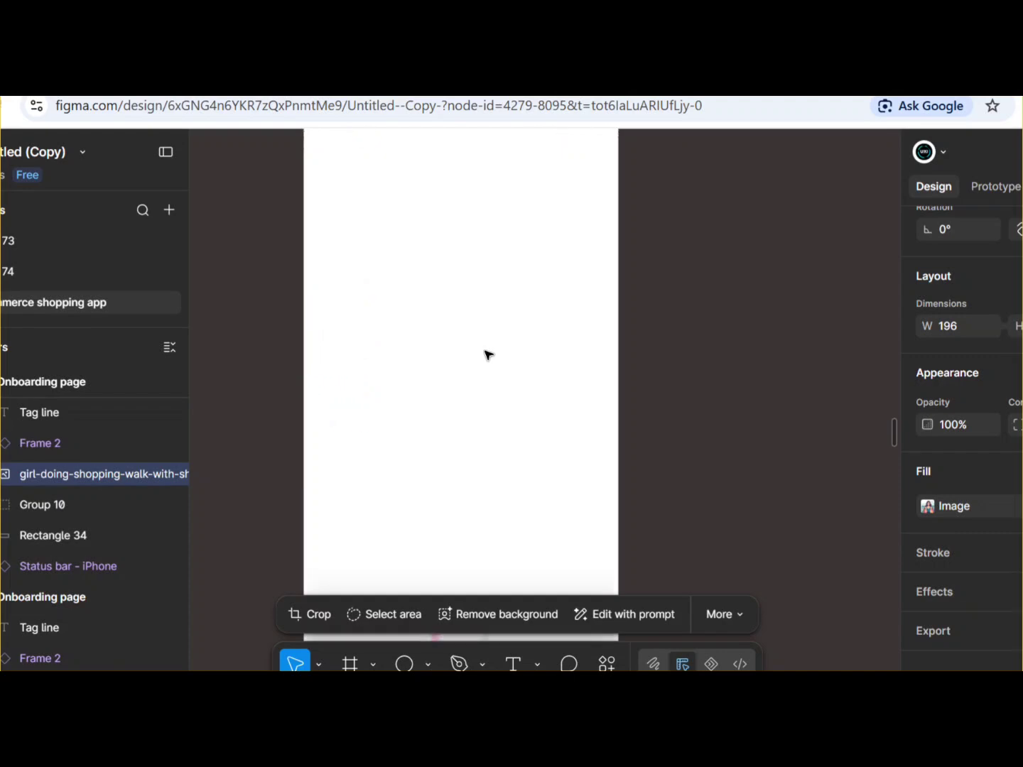
Move the standing shopping woman illustration into the duplicated Onboarding page, horizontally centred and just above the loading ring
{"action": "scroll", "coordinate": [488, 356], "scroll_direction": "down", "scroll_amount": 5}
{"action": "scroll", "coordinate": [482, 388], "scroll_direction": "up", "scroll_amount": 3}
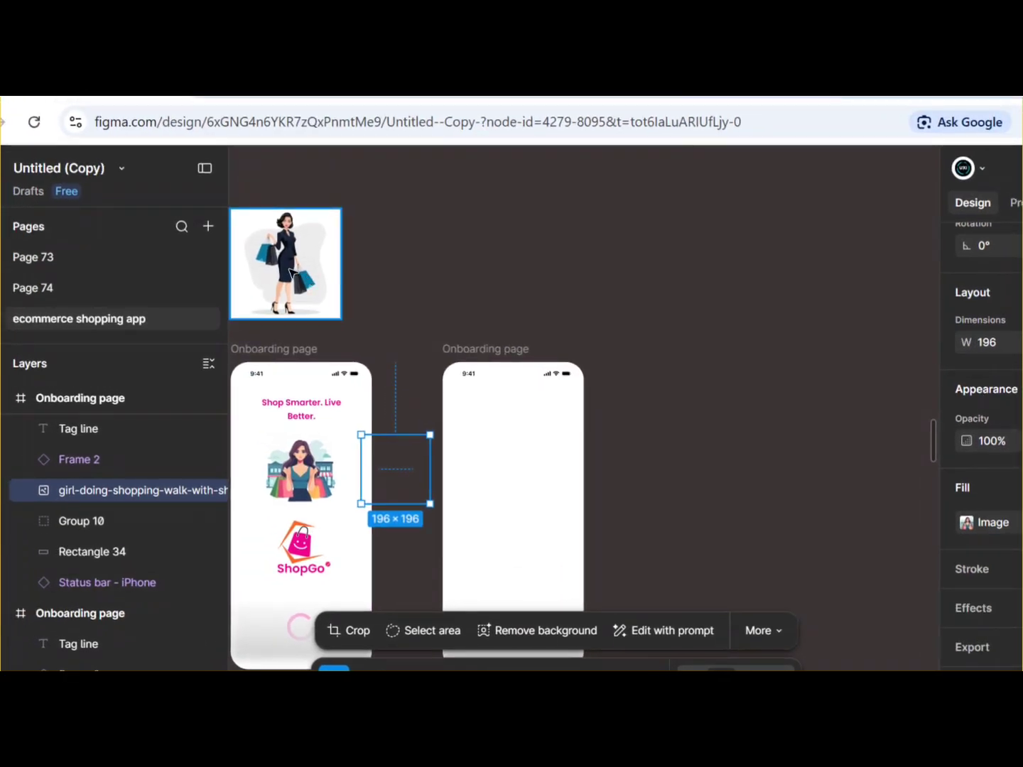
{"action": "left_click_drag", "start_coordinate": [290, 273], "coordinate": [482, 355]}
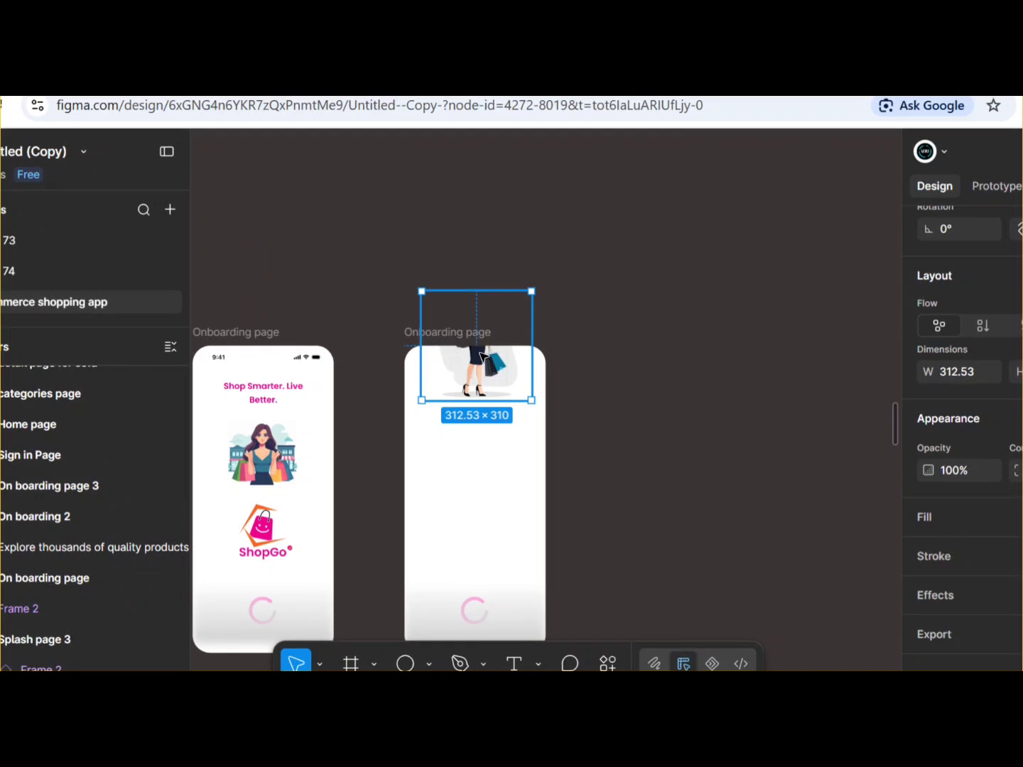
{"action": "key", "text": "Escape"}
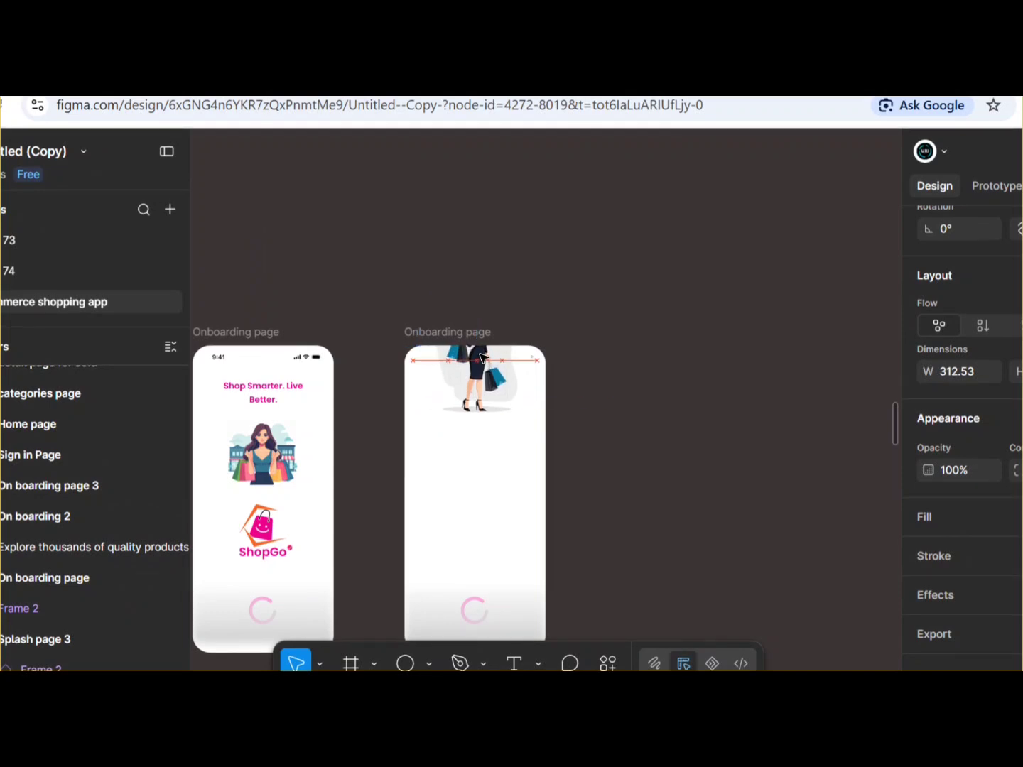
{"action": "left_click_drag", "start_coordinate": [481, 358], "coordinate": [476, 401]}
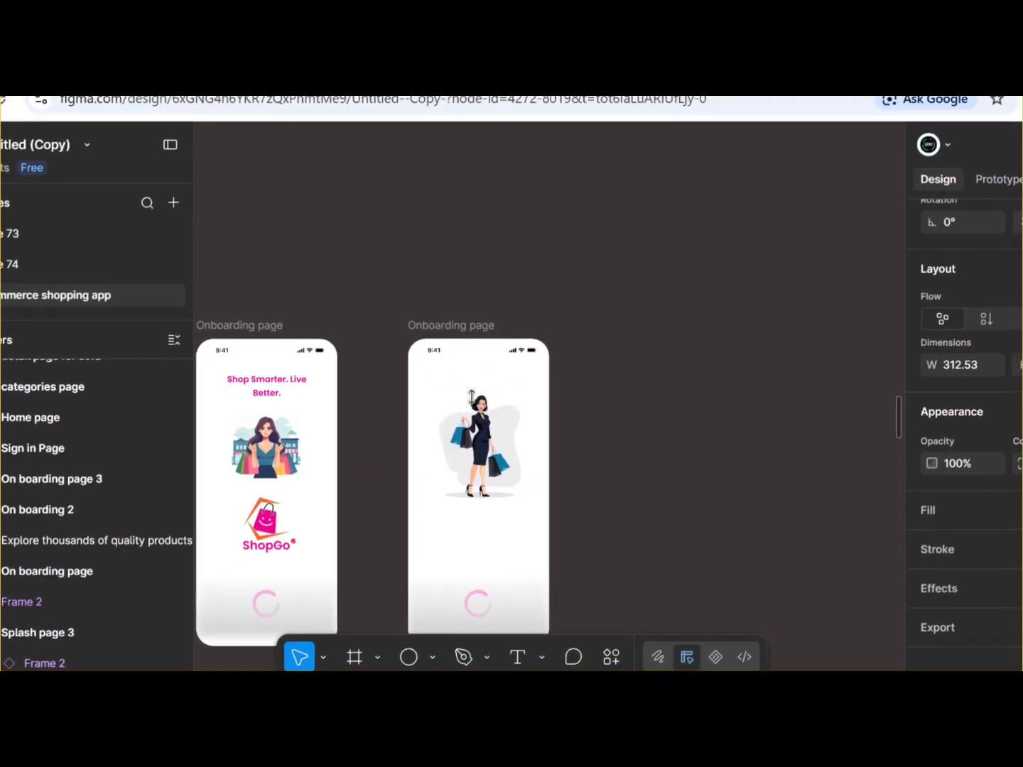
{"action": "left_click_drag", "start_coordinate": [472, 396], "coordinate": [472, 397]}
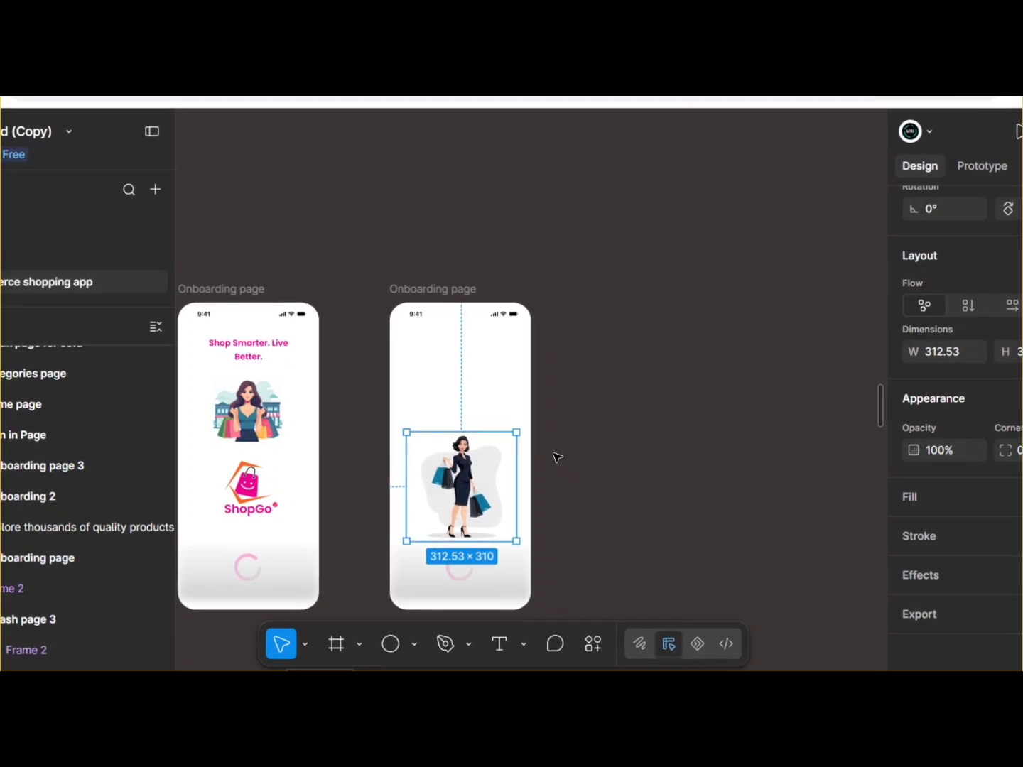
Copy the tagline from the first Onboarding page into the top of the duplicate and change its text to "Discover Amazing Products"
{"action": "left_click", "coordinate": [292, 364]}
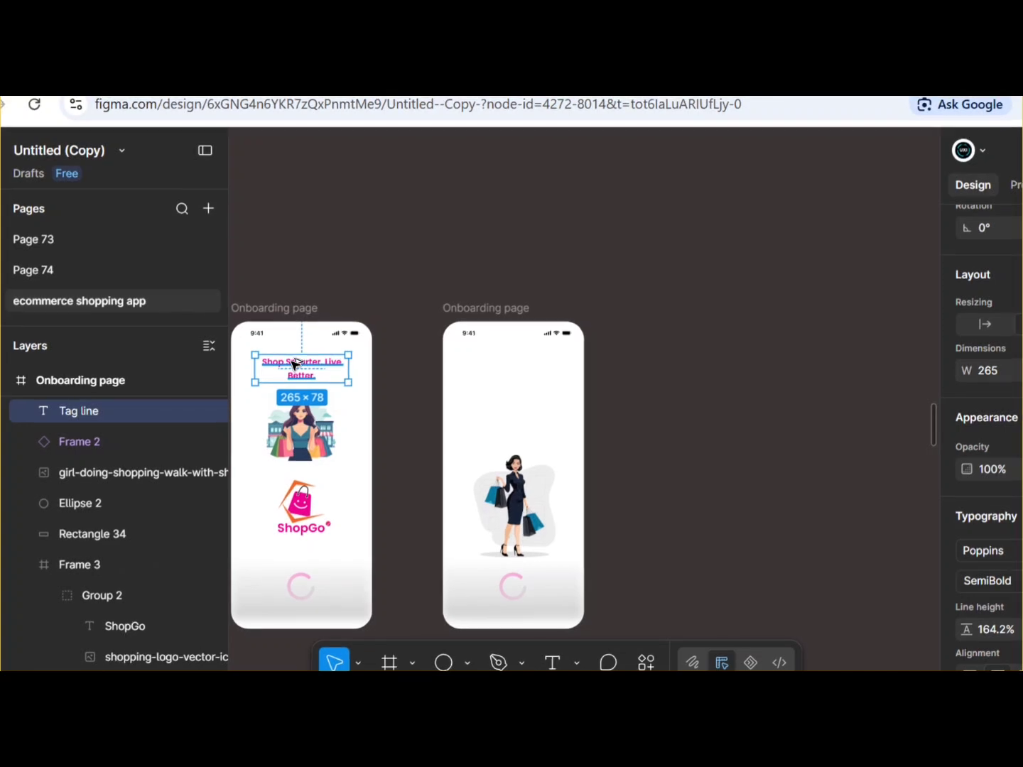
{"action": "left_click_drag", "start_coordinate": [292, 365], "coordinate": [507, 371]}
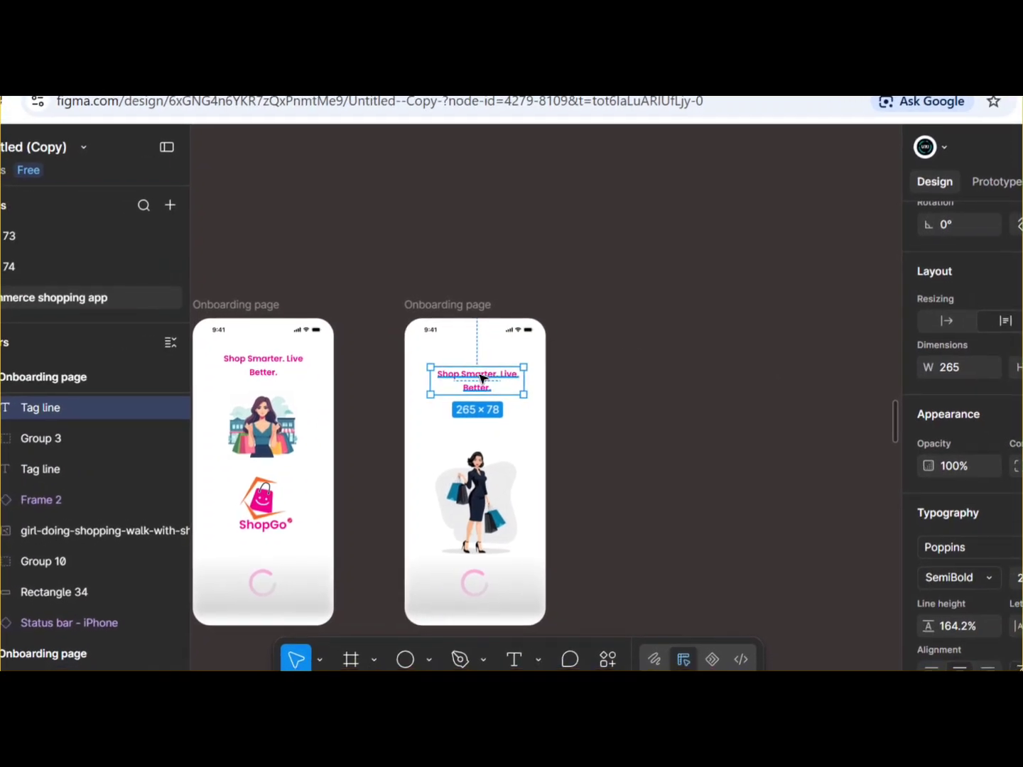
{"action": "double_click", "coordinate": [481, 378]}
{"action": "key", "text": "BackSpace"}
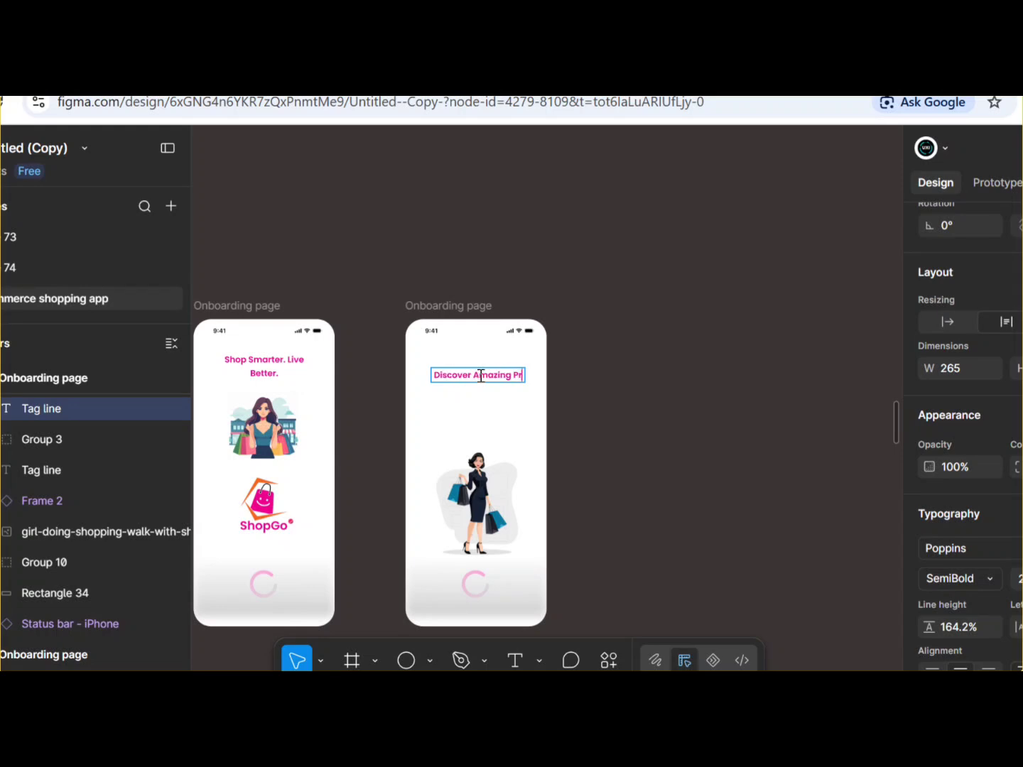
{"action": "type", "text": "oducts"}
{"action": "key", "text": "Escape"}
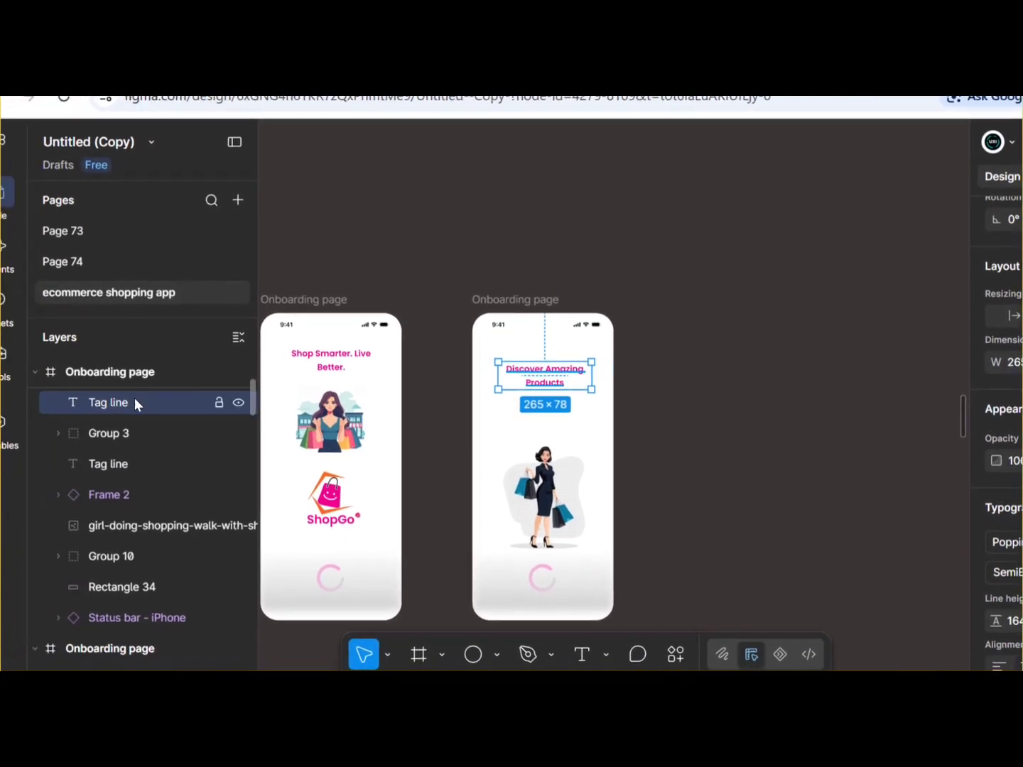
{"action": "double_click", "coordinate": [113, 402]}
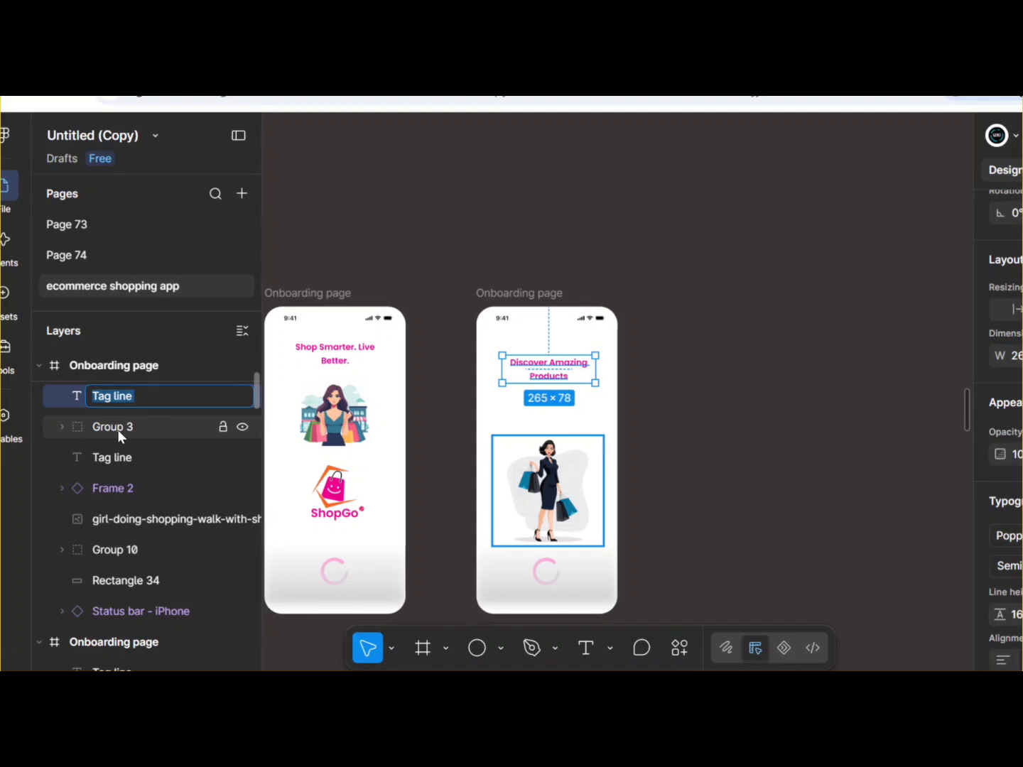
{"action": "left_click", "coordinate": [430, 234]}
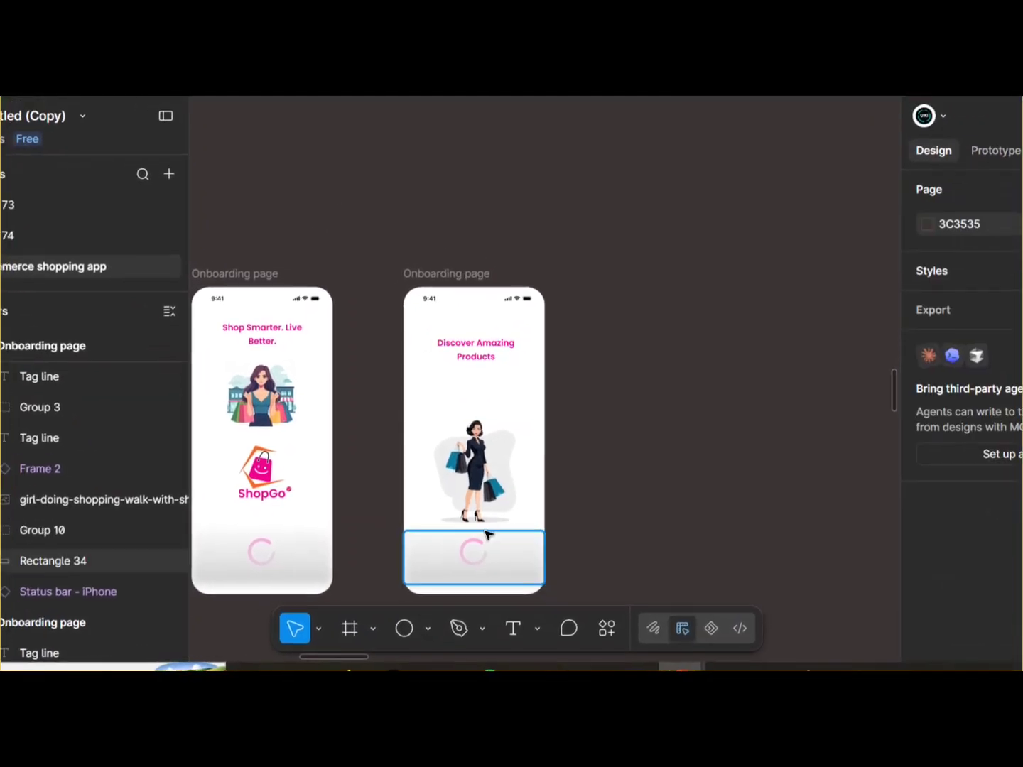
{"action": "left_click", "coordinate": [483, 492]}
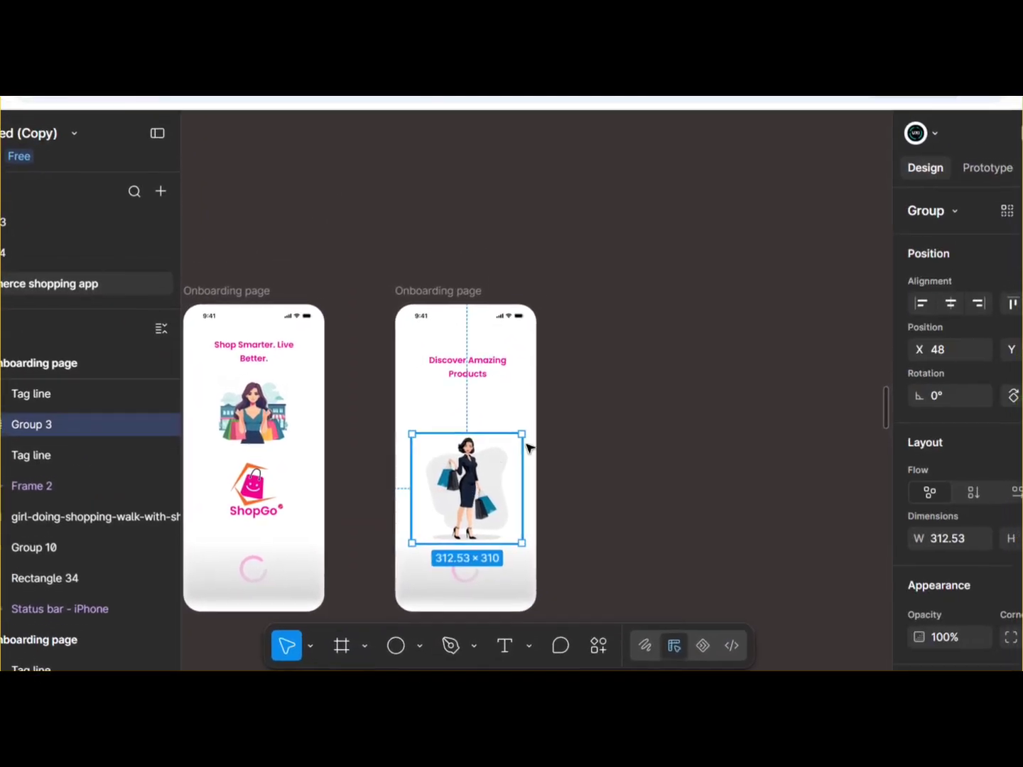
{"action": "left_click", "coordinate": [660, 401]}
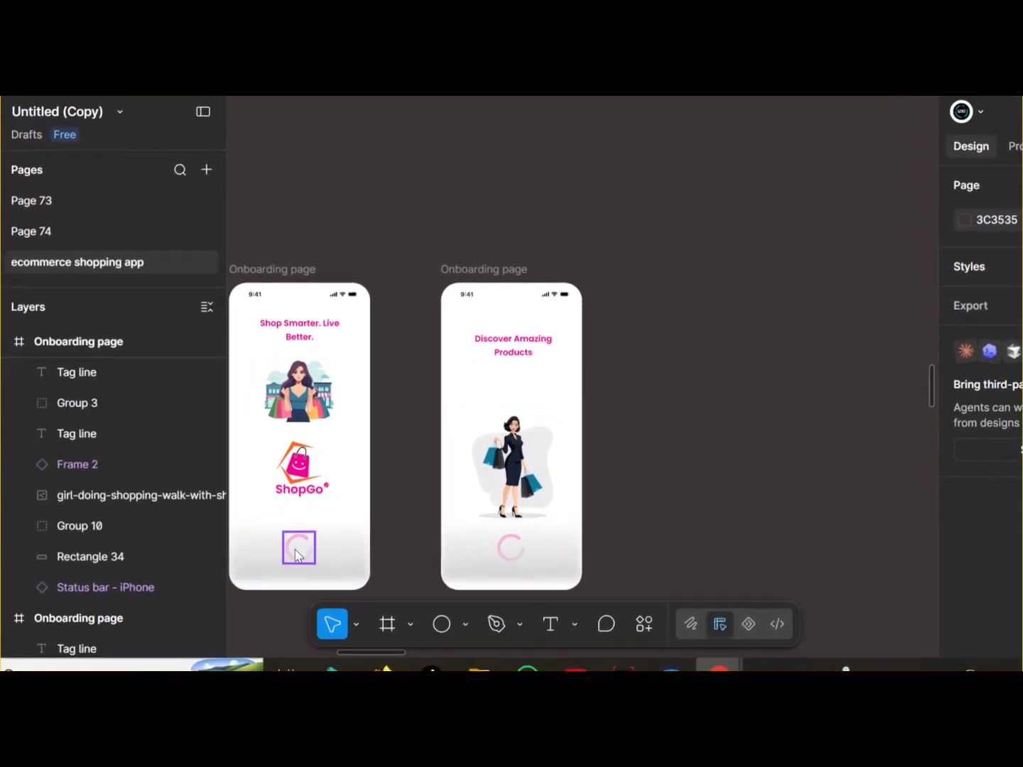
Rename the loading ring layer in the first Onboarding page as "loading bar"
{"action": "left_click", "coordinate": [298, 555]}
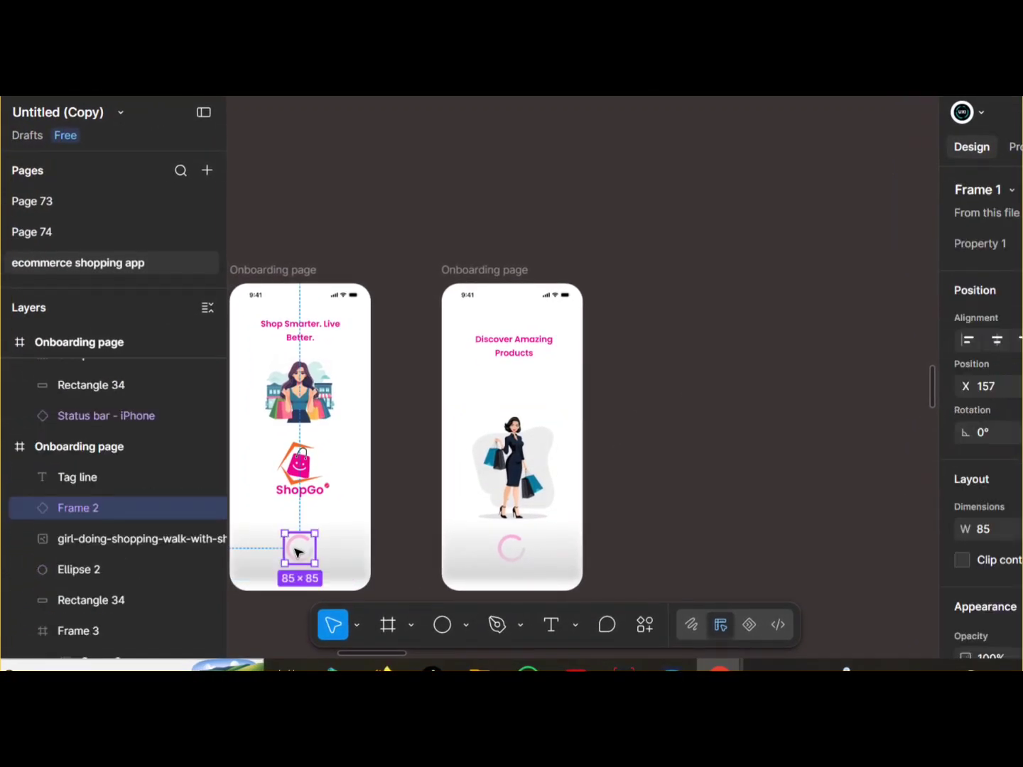
{"action": "double_click", "coordinate": [97, 514]}
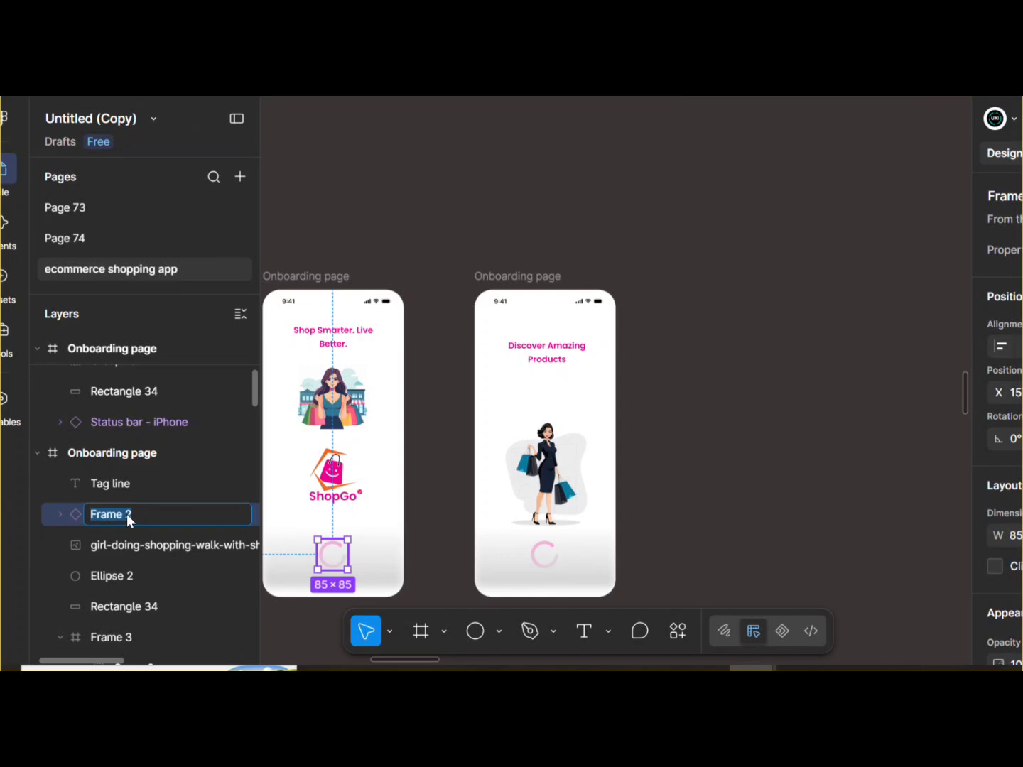
{"action": "key", "text": "BackSpace"}
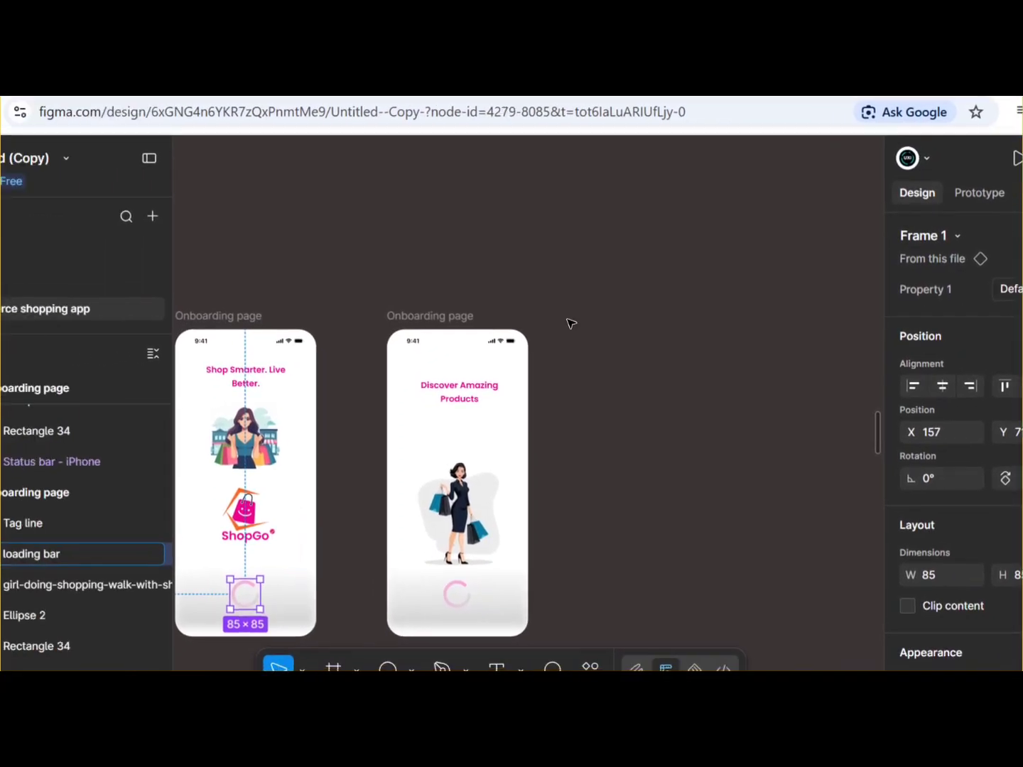
{"action": "left_click", "coordinate": [379, 256]}
Move the "Discover Amazing Products" tagline up to Y 95 and centre it horizontally in its frame
{"action": "left_click", "coordinate": [262, 388]}
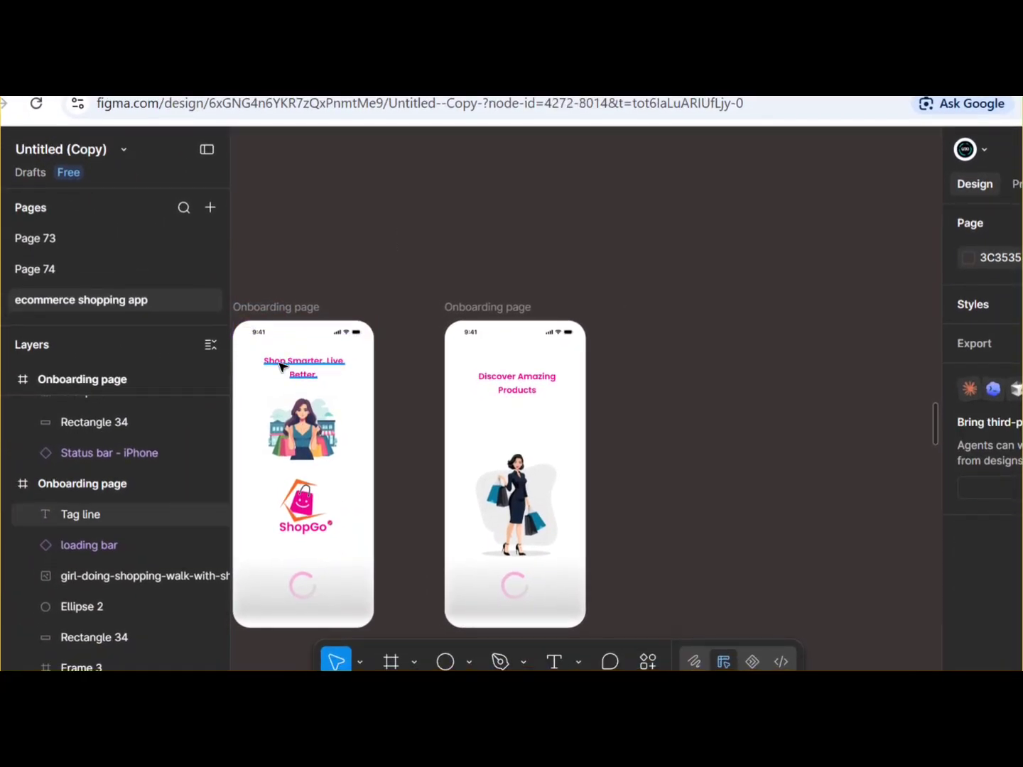
{"action": "left_click", "coordinate": [535, 389]}
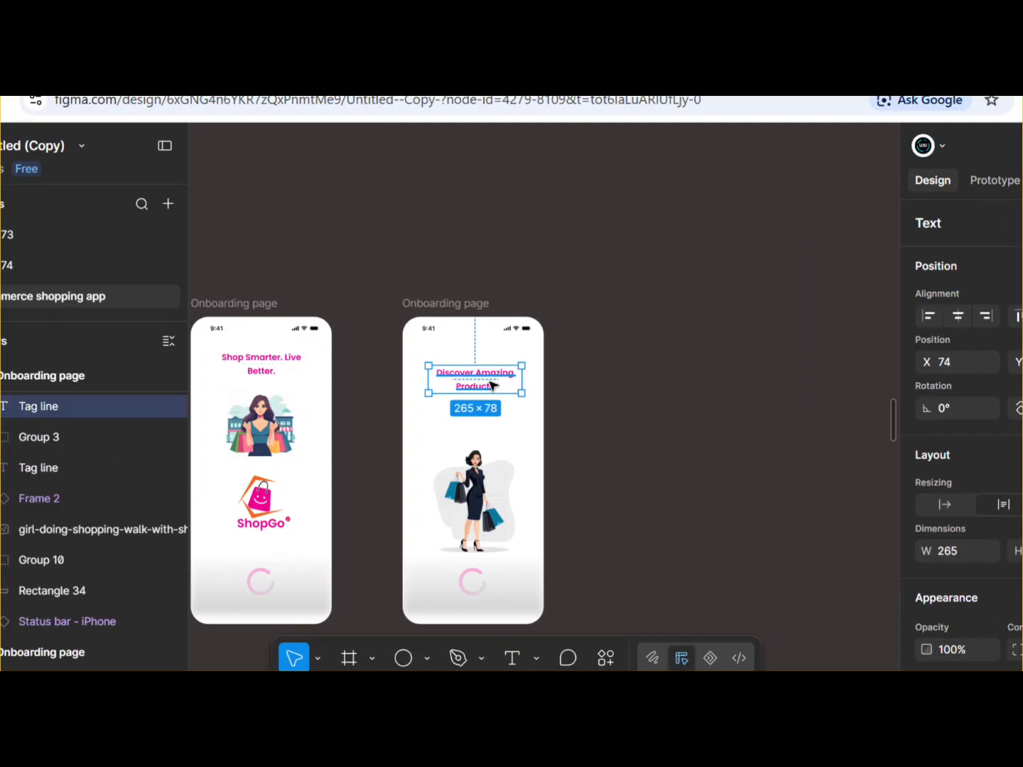
{"action": "left_click_drag", "start_coordinate": [492, 386], "coordinate": [488, 372]}
{"action": "left_click", "coordinate": [962, 314]}
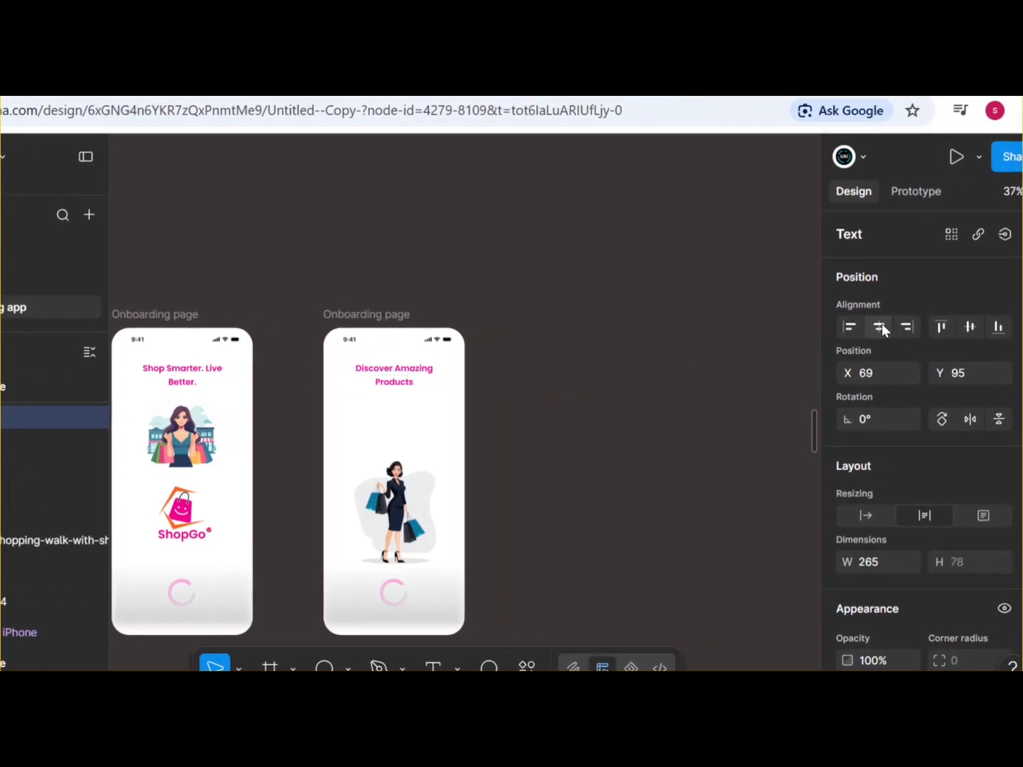
In the duplicated Onboarding page, rename the standing woman illustration group as "Shopping girl" and the loading ring layer as "loading bar"
{"action": "left_click", "coordinate": [396, 492]}
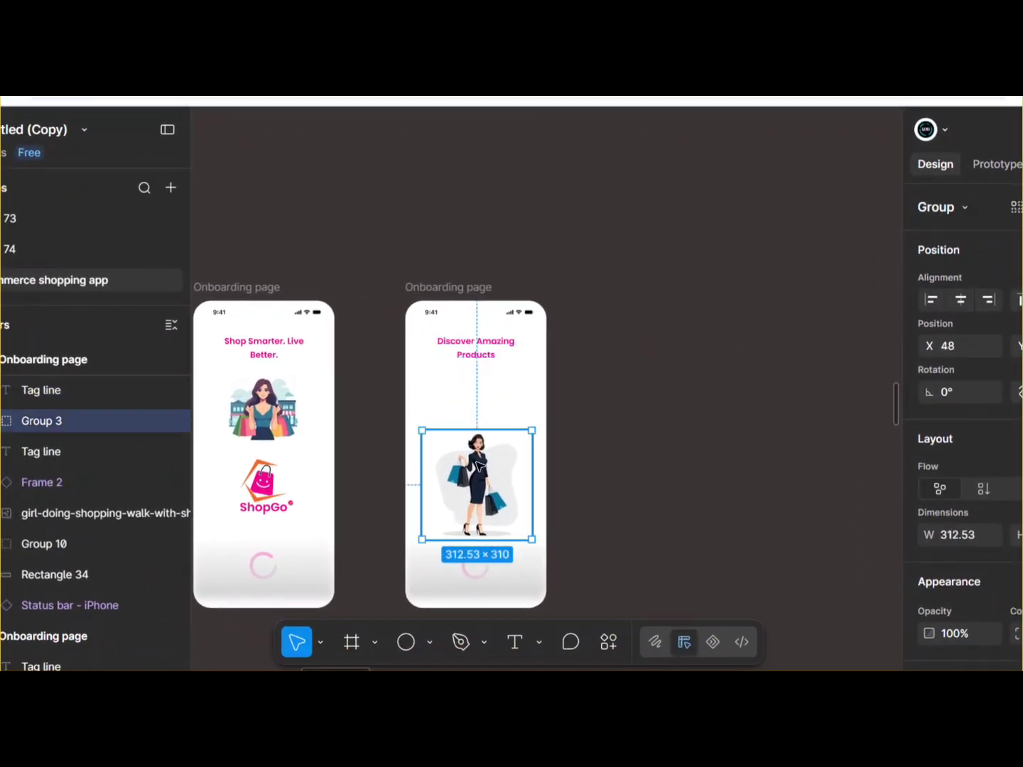
{"action": "double_click", "coordinate": [38, 418]}
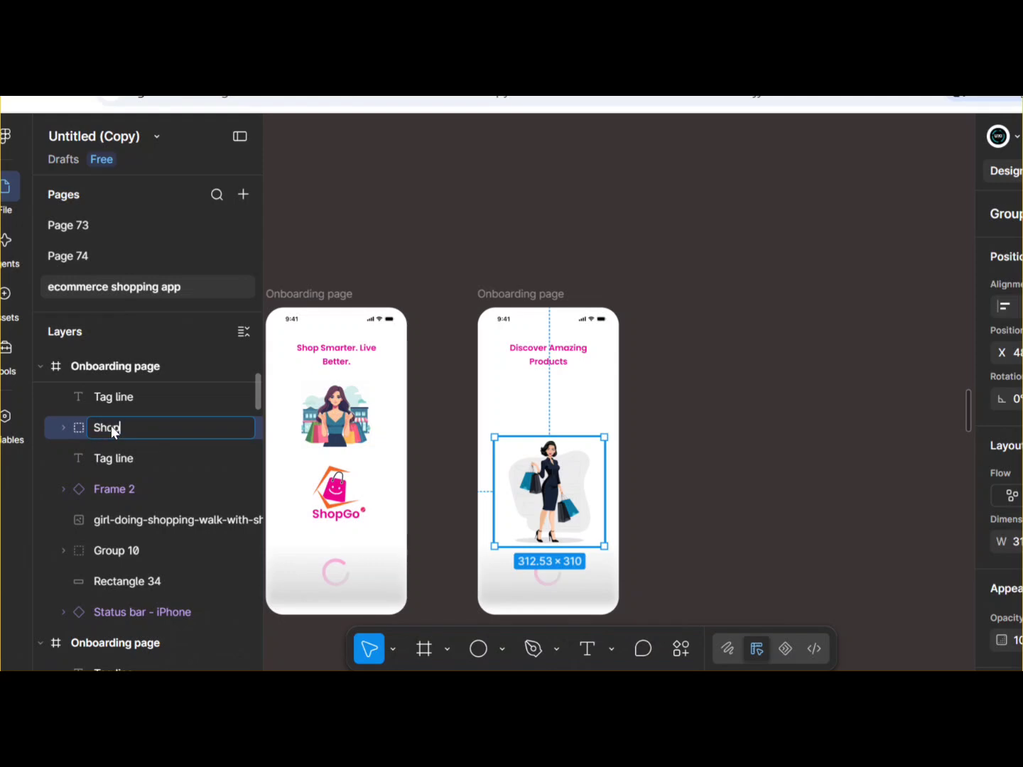
{"action": "type", "text": "ng girl"}
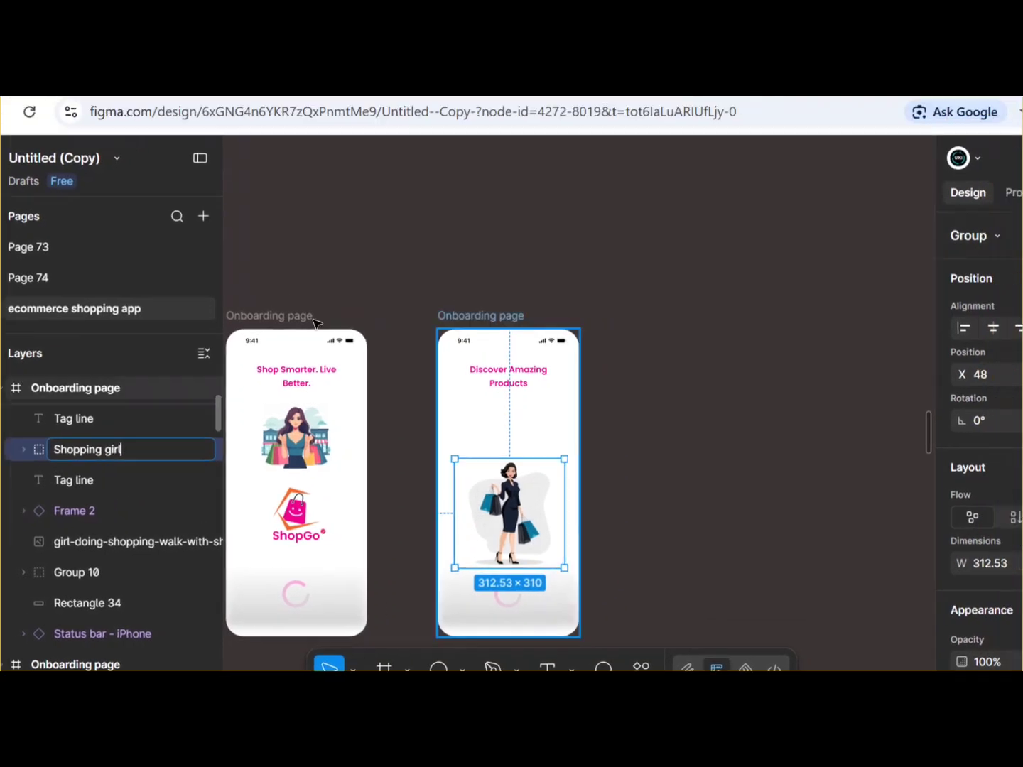
{"action": "left_click", "coordinate": [350, 287]}
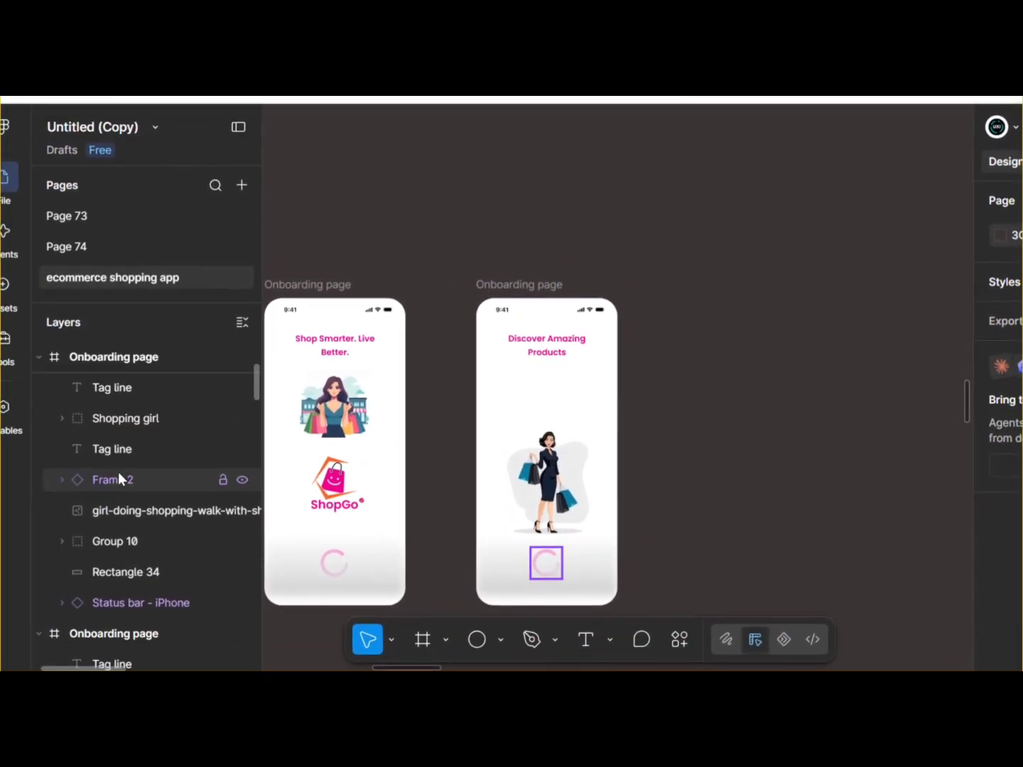
{"action": "double_click", "coordinate": [118, 476]}
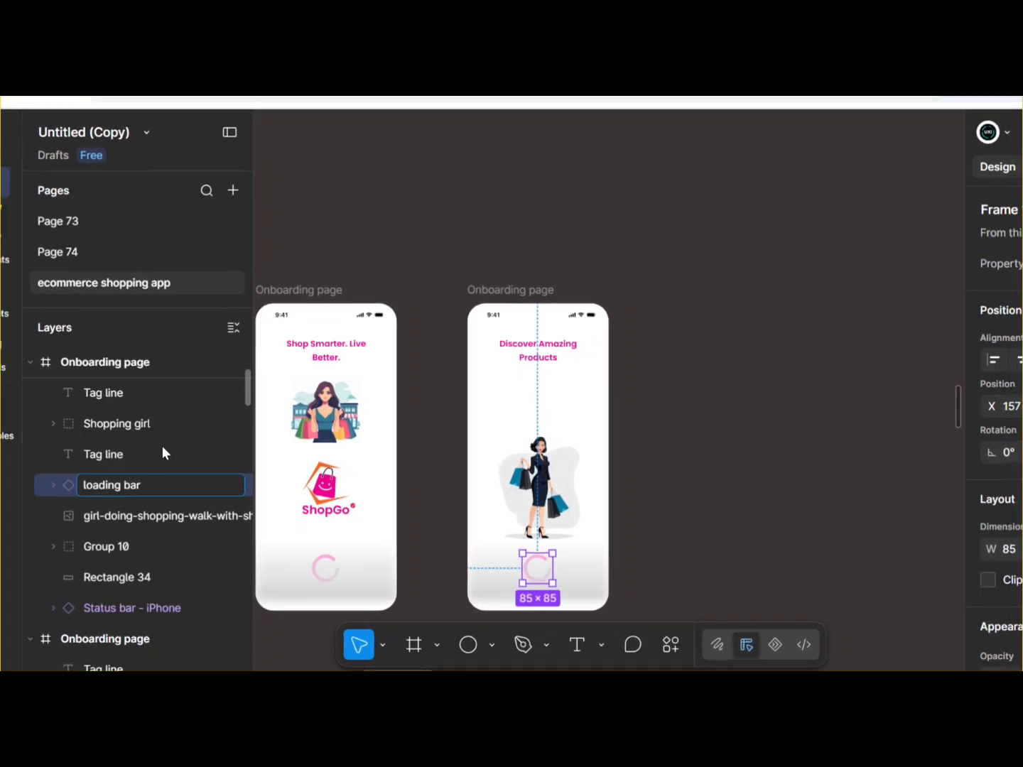
{"action": "left_click", "coordinate": [405, 196]}
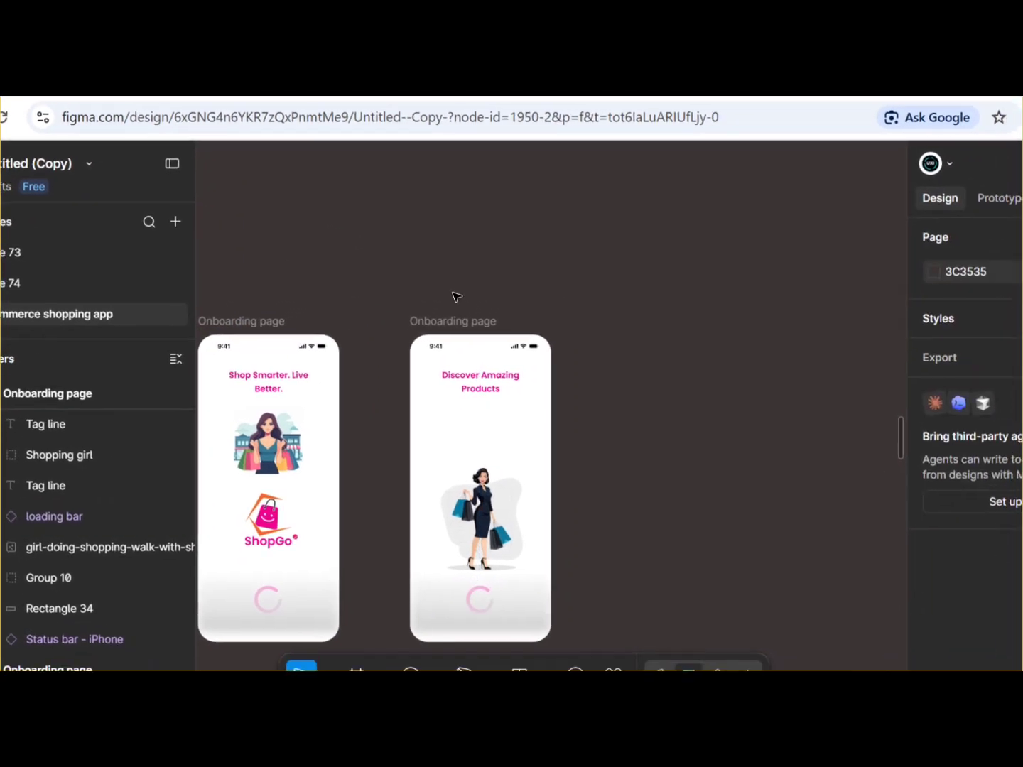
Move the loose "Explore thousands of quality products from trusted brands." text into the second Onboarding page, below its tagline
{"action": "scroll", "coordinate": [455, 297], "scroll_direction": "down", "scroll_amount": 3}
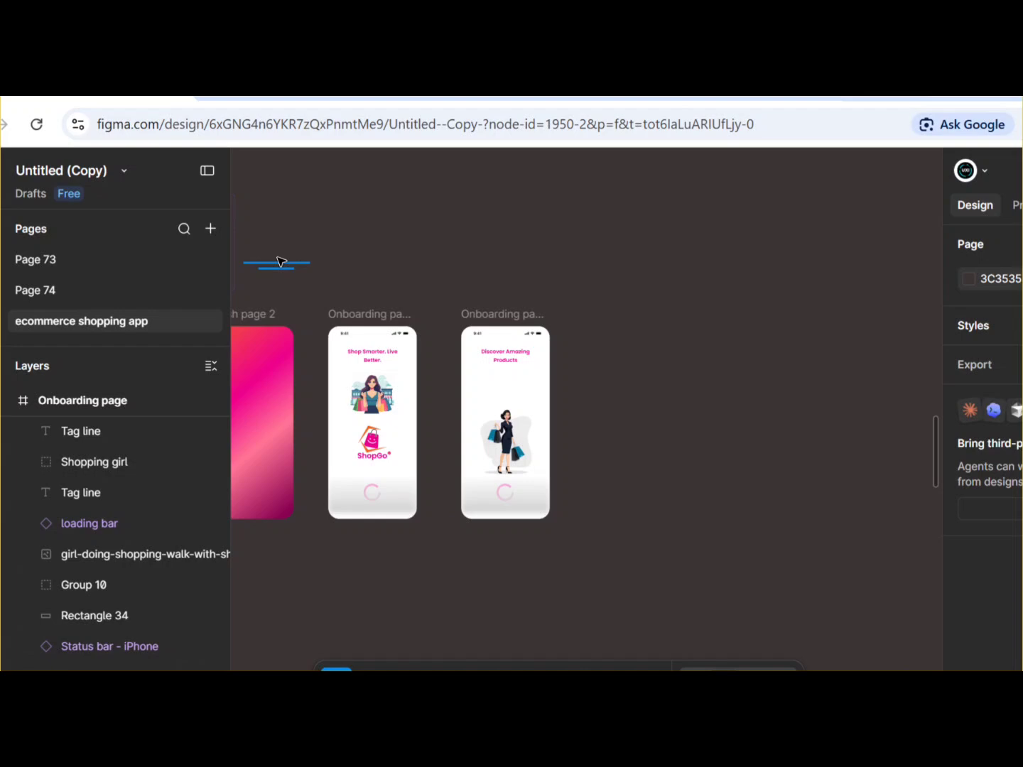
{"action": "left_click_drag", "start_coordinate": [278, 261], "coordinate": [427, 367]}
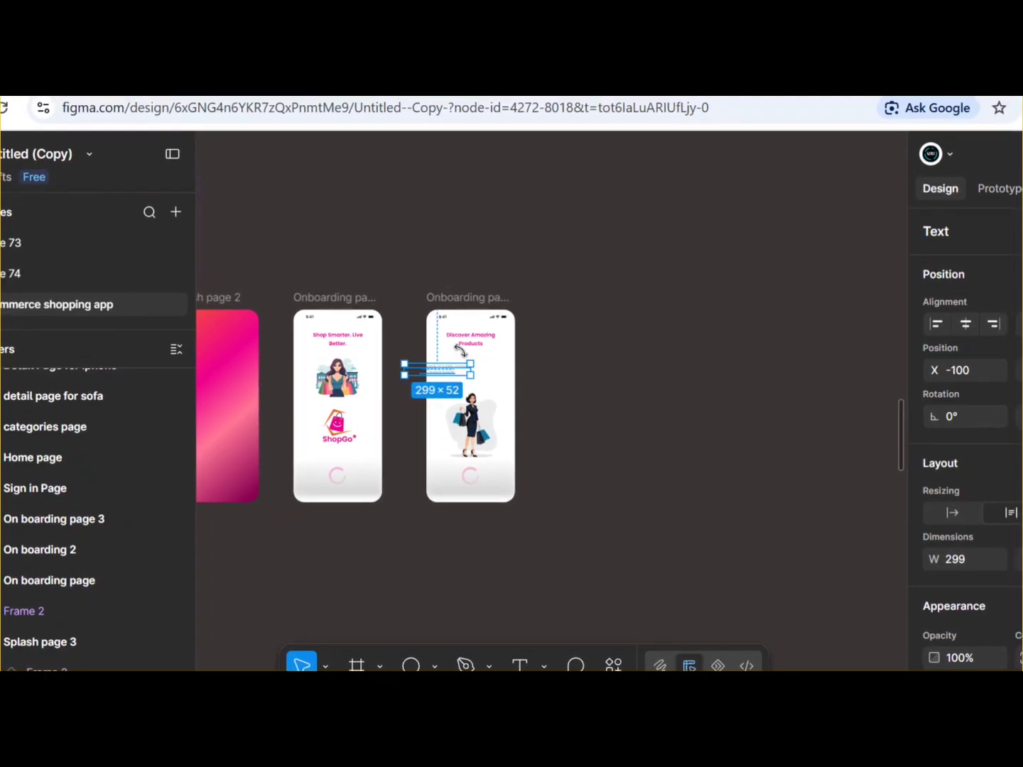
{"action": "scroll", "coordinate": [469, 350], "scroll_direction": "up", "scroll_amount": 5}
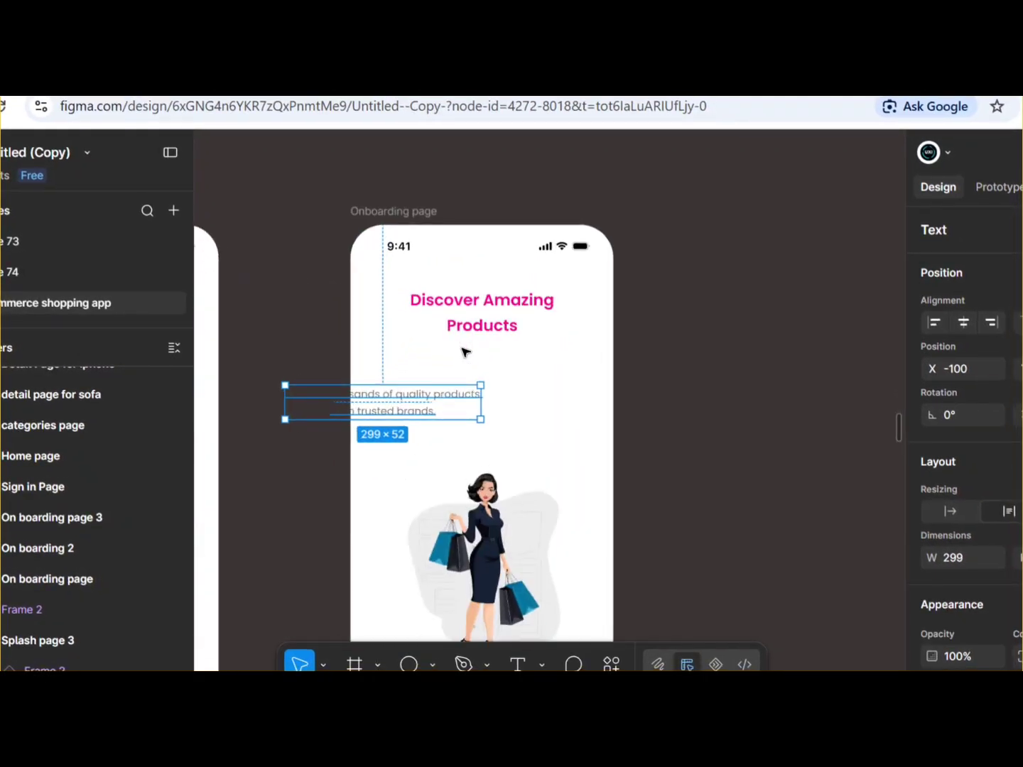
Shift the product description text fully inside the second Onboarding page and centre it horizontally at X 52
{"action": "key", "text": "Right"}
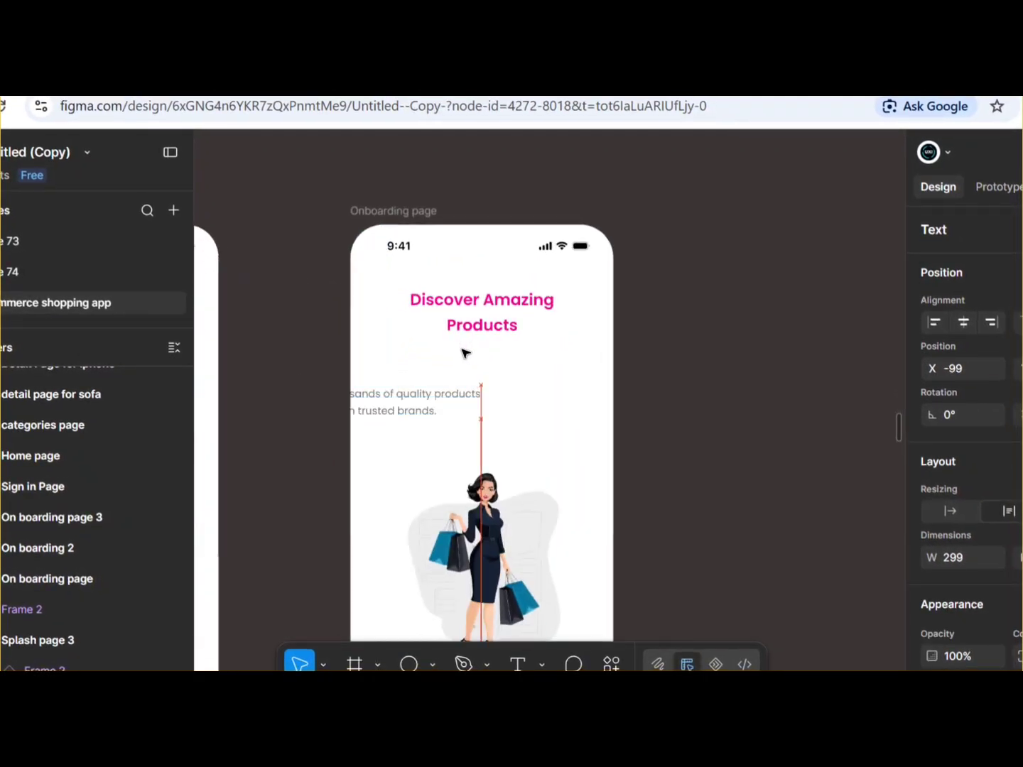
{"action": "key", "text": "Right"}
{"action": "key", "text": "Right"}
{"action": "key", "text": "Right"}
{"action": "key", "text": "Right"}
{"action": "key", "text": "Right"}
{"action": "key", "text": "Right"}
{"action": "key", "text": "Right"}
{"action": "key", "text": "Right"}
{"action": "key", "text": "Right"}
{"action": "key", "text": "Right"}
{"action": "key", "text": "Right"}
{"action": "key", "text": "Right"}
{"action": "key", "text": "Right"}
{"action": "key", "text": "Right"}
{"action": "key", "text": "Right"}
{"action": "key", "text": "Right"}
{"action": "key", "text": "Right"}
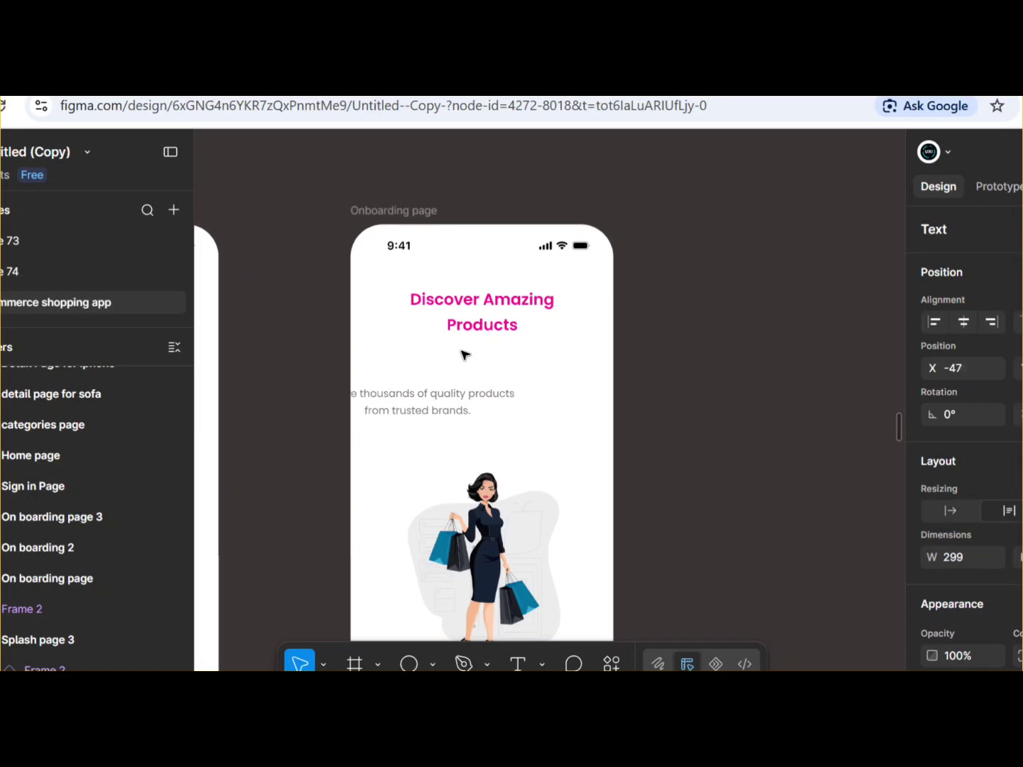
{"action": "key", "text": "Right"}
{"action": "key", "text": "Right"}
{"action": "key", "text": "Right"}
{"action": "key", "text": "Right"}
{"action": "key", "text": "Right"}
{"action": "key", "text": "Right"}
{"action": "key", "text": "Right"}
{"action": "key", "text": "Right"}
{"action": "key", "text": "Right"}
{"action": "key", "text": "Right"}
{"action": "key", "text": "Right"}
{"action": "key", "text": "Right"}
{"action": "key", "text": "Right"}
{"action": "key", "text": "Right"}
{"action": "key", "text": "Right"}
{"action": "key", "text": "Right"}
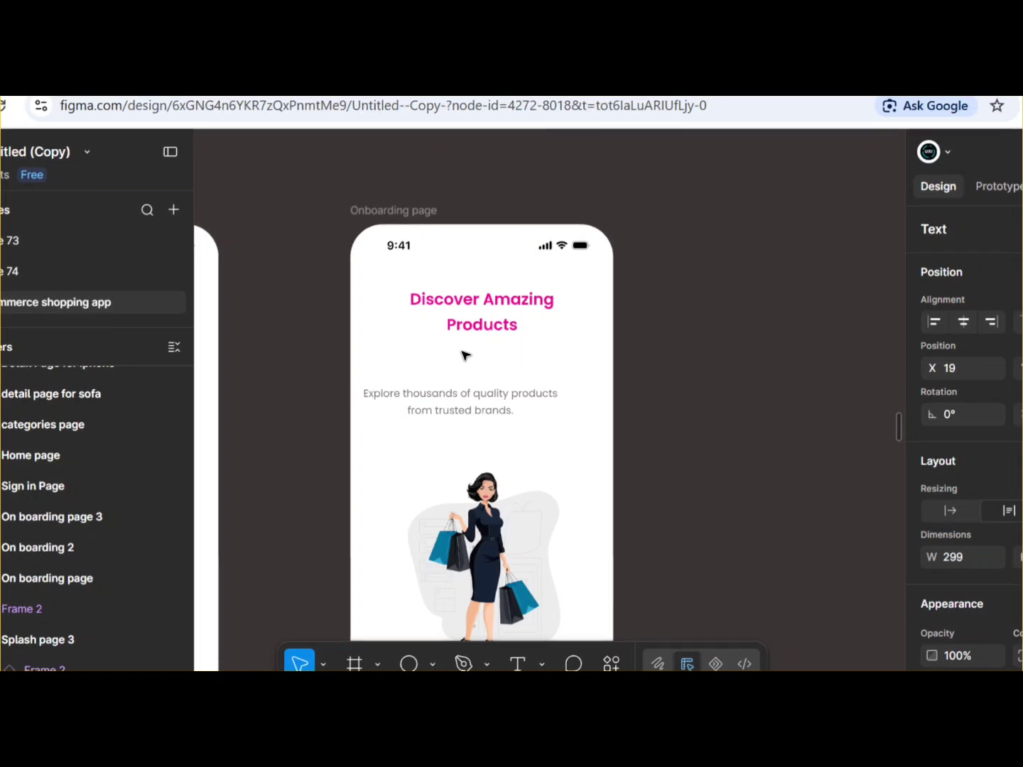
{"action": "key", "text": "Right"}
{"action": "key", "text": "Right"}
{"action": "key", "text": "Right"}
{"action": "key", "text": "Right"}
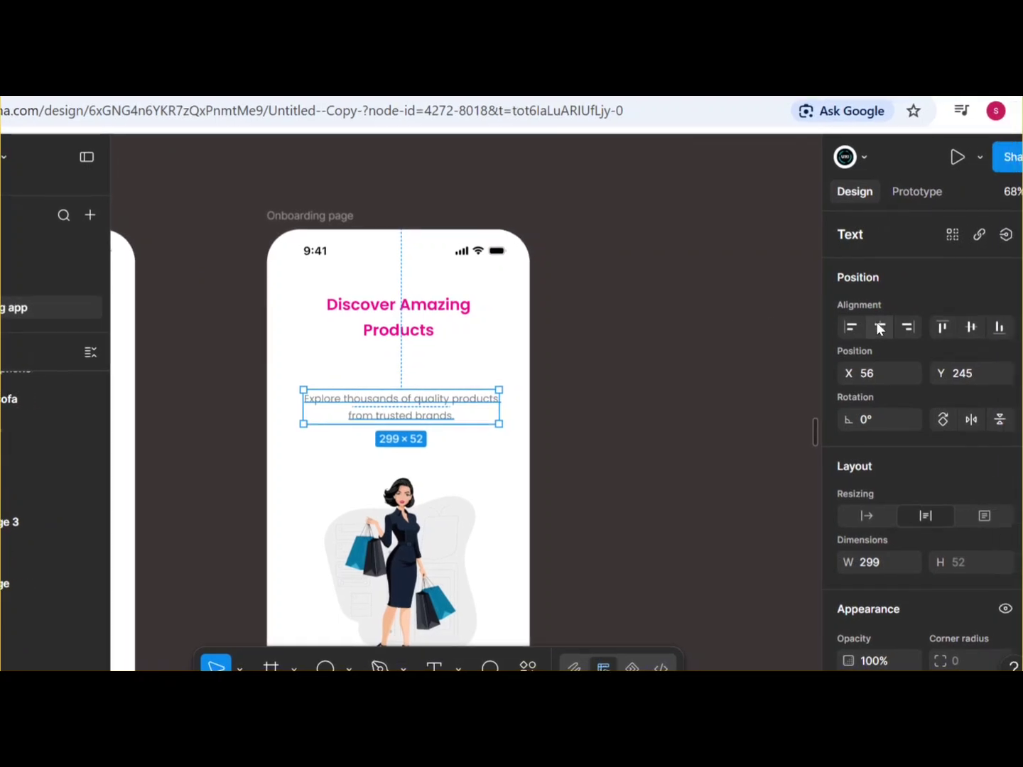
{"action": "key", "text": "Left"}
{"action": "key", "text": "Left"}
{"action": "key", "text": "Left"}
{"action": "key", "text": "Left"}
Raise the product description text so it sits closer beneath the "Discover Amazing Products" tagline
{"action": "key", "text": "Up"}
{"action": "key", "text": "Up"}
{"action": "key", "text": "Up"}
{"action": "key", "text": "Up"}
{"action": "key", "text": "Up"}
{"action": "key", "text": "Up"}
{"action": "key", "text": "Up"}
{"action": "key", "text": "Up"}
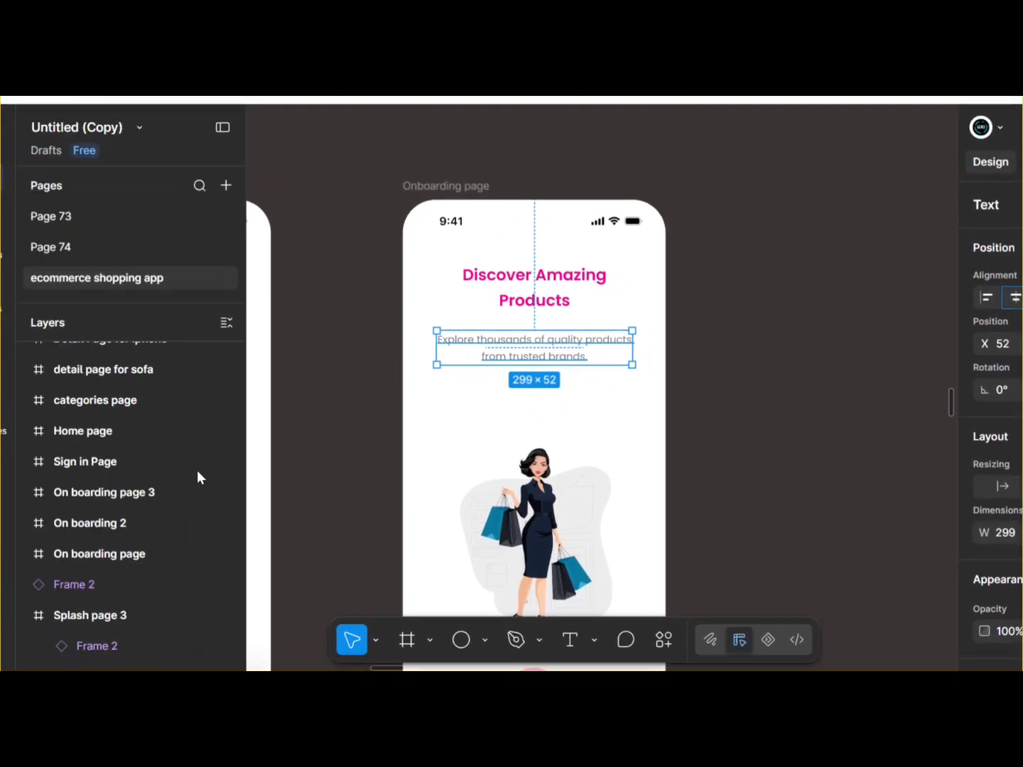
Rename the loose Frame 2 instance above Splash page 3 in the layer list as "Subheading"
{"action": "double_click", "coordinate": [65, 585]}
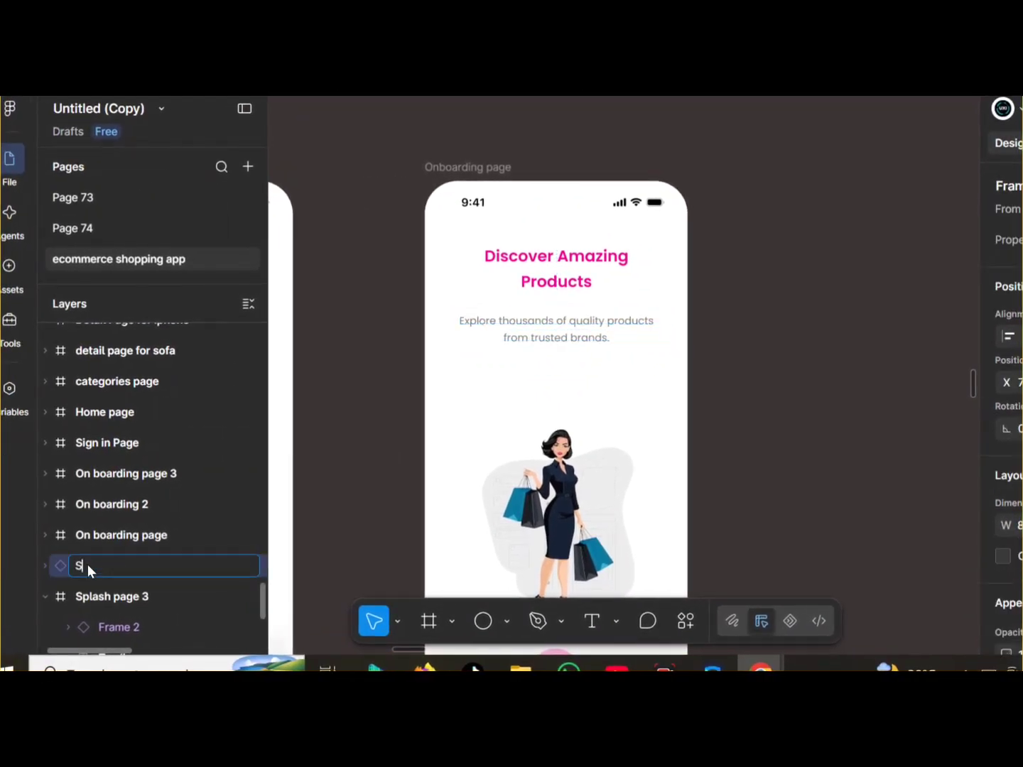
{"action": "type", "text": "Subheading"}
{"action": "left_click", "coordinate": [327, 540]}
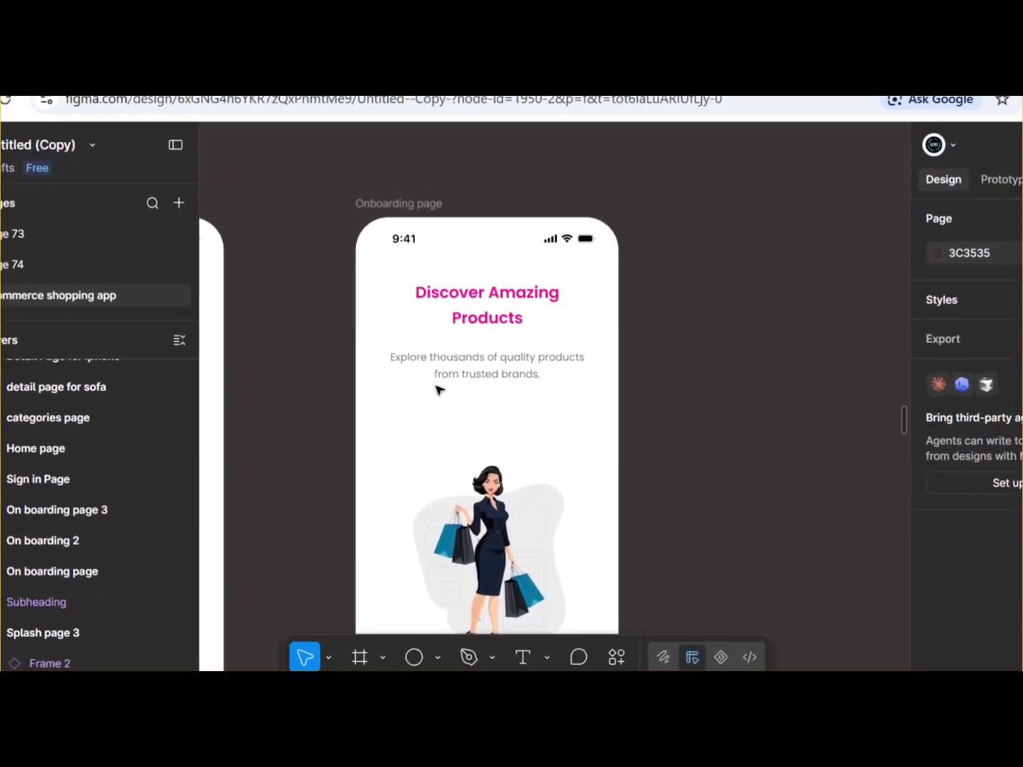
Move the four-variant loading ring component set further up, aligned with Splash page 2's left edge at X 832
{"action": "scroll", "coordinate": [420, 348], "scroll_direction": "down", "scroll_amount": 5}
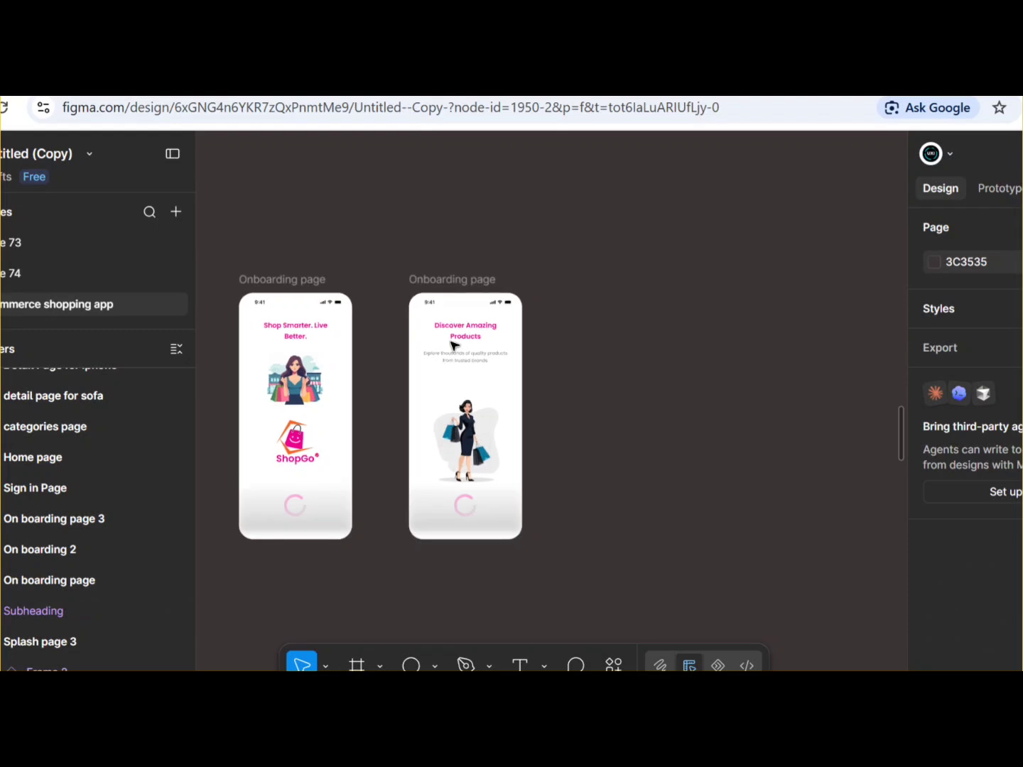
{"action": "scroll", "coordinate": [453, 346], "scroll_direction": "down", "scroll_amount": 5}
{"action": "scroll", "coordinate": [357, 360], "scroll_direction": "up", "scroll_amount": 4}
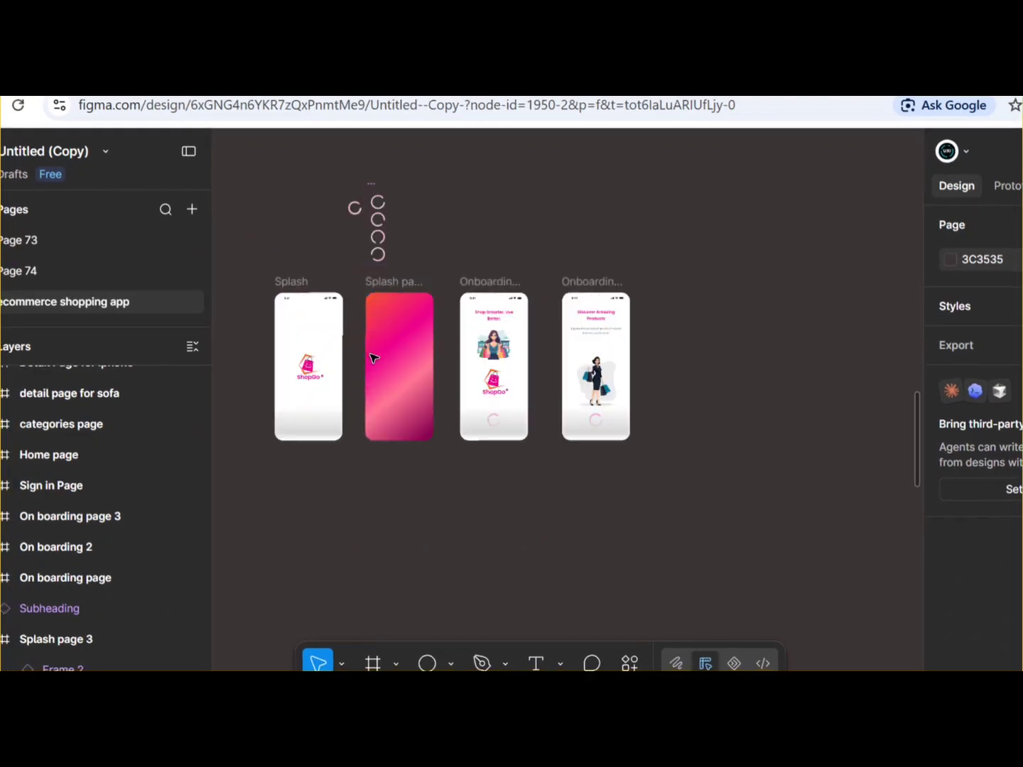
{"action": "scroll", "coordinate": [272, 324], "scroll_direction": "up", "scroll_amount": 5}
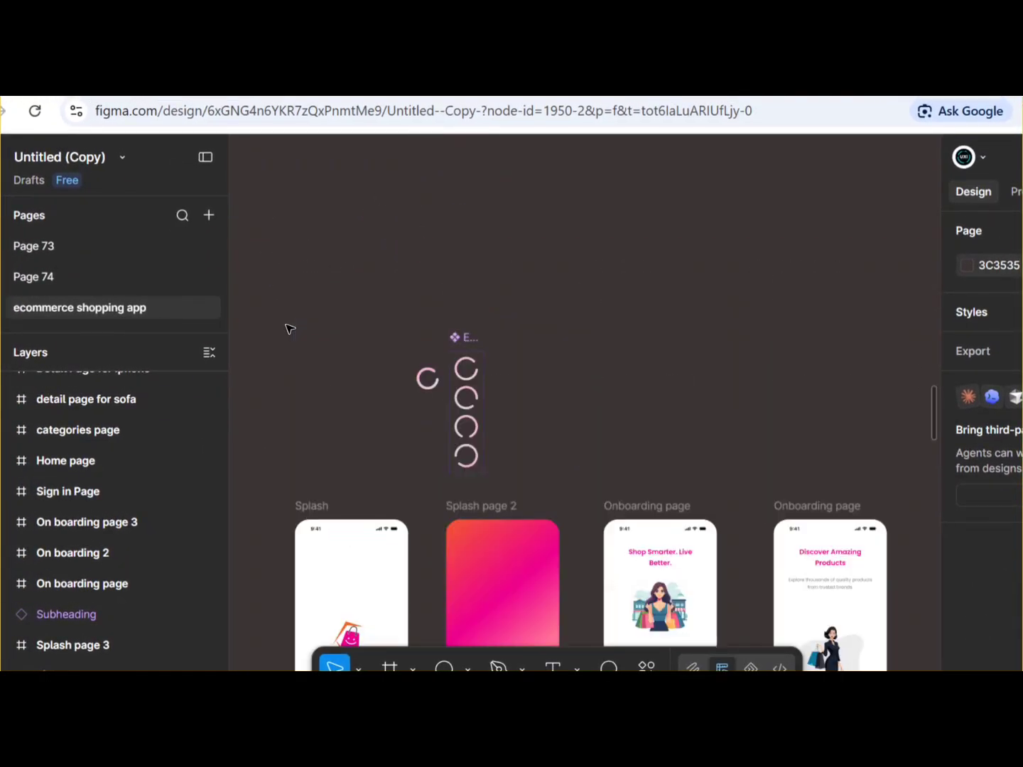
{"action": "left_click", "coordinate": [462, 336]}
{"action": "left_click_drag", "start_coordinate": [462, 337], "coordinate": [426, 216]}
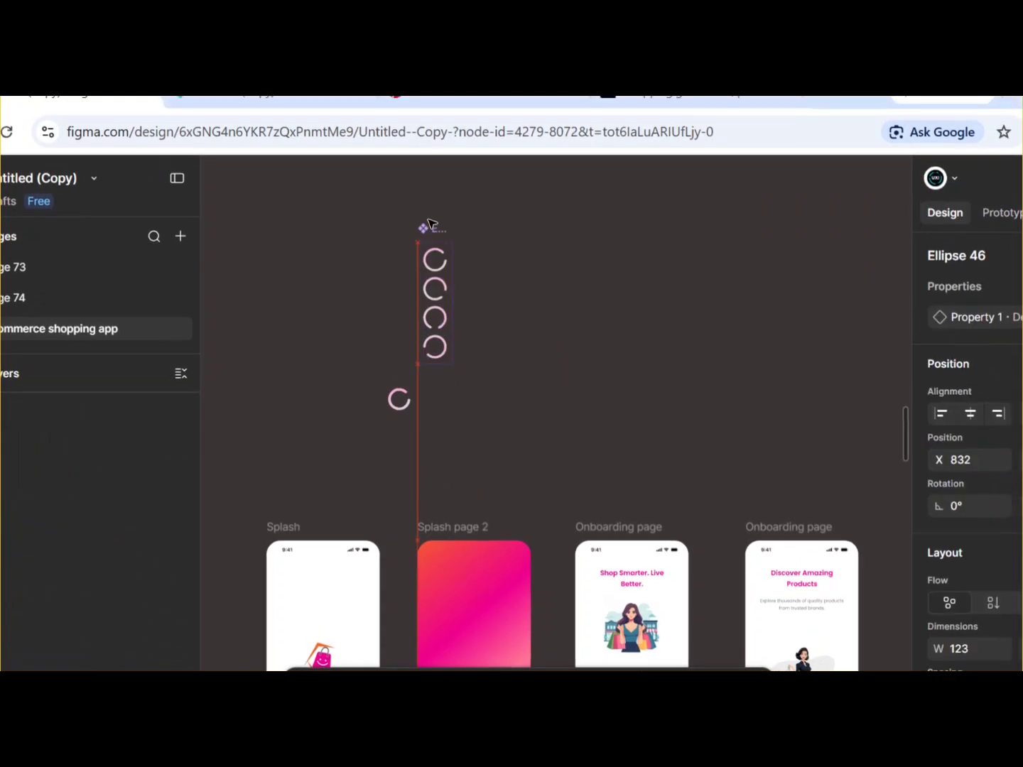
Delete the stray 85 × 85 loading ring instance lying above the splash frames
{"action": "left_click", "coordinate": [400, 400]}
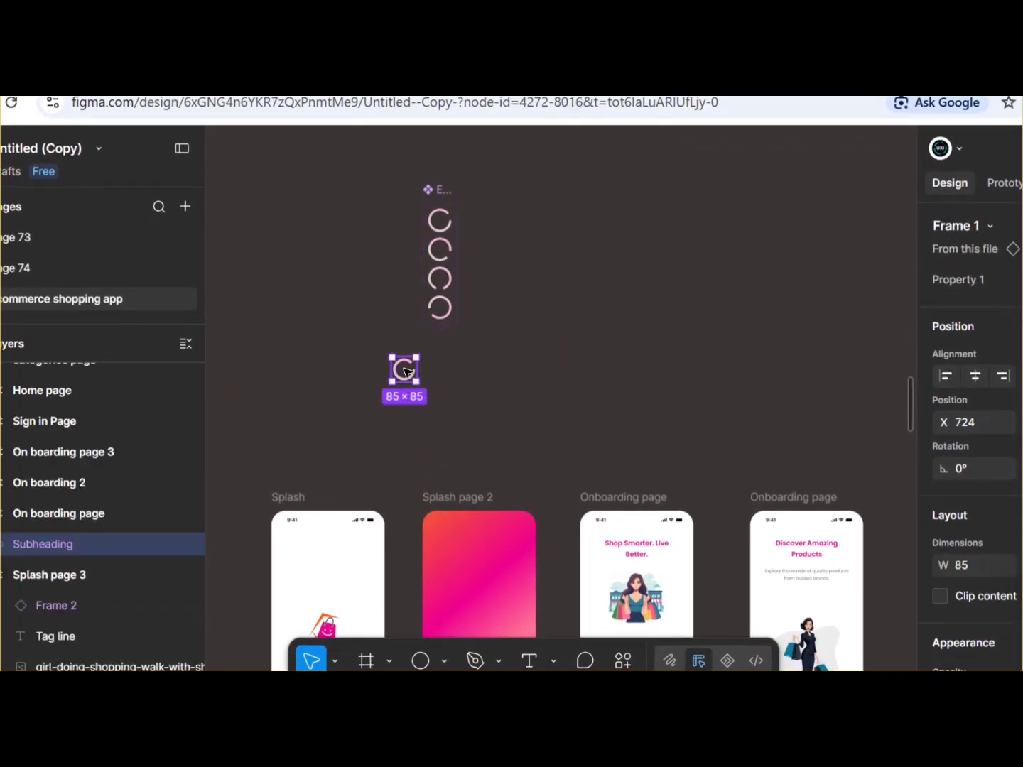
{"action": "key", "text": "Delete"}
{"action": "scroll", "coordinate": [498, 198], "scroll_direction": "down", "scroll_amount": 3}
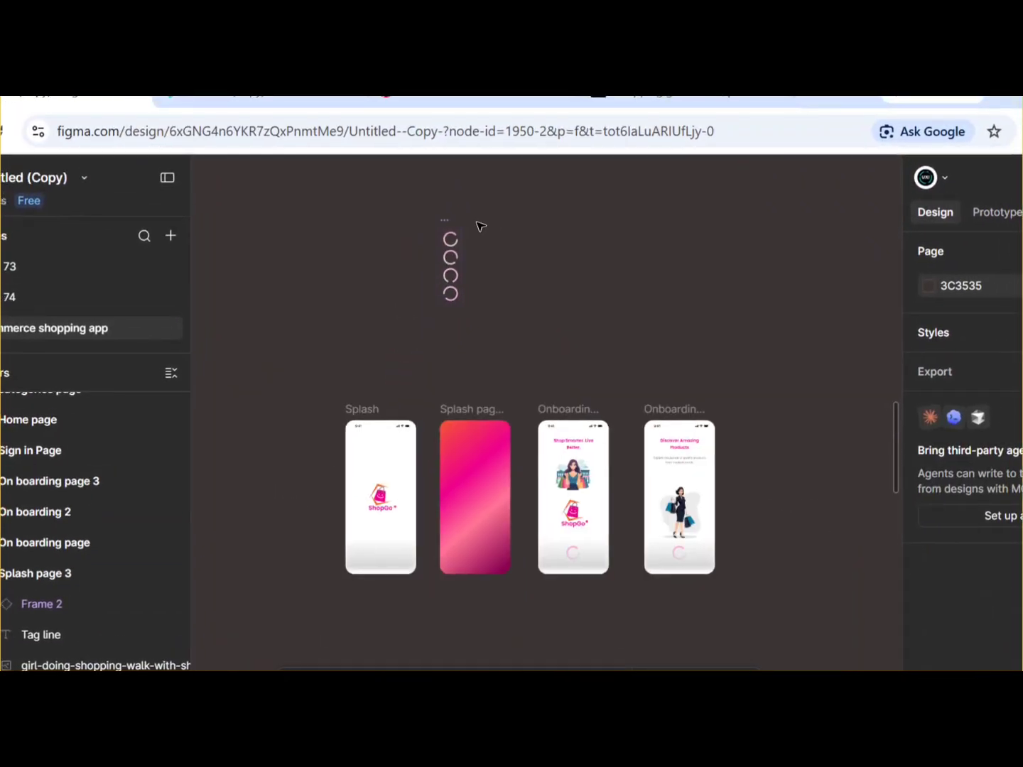
Move the loading ring component set above the first Splash frame, aligned with its left edge at X 295
{"action": "left_click", "coordinate": [450, 242]}
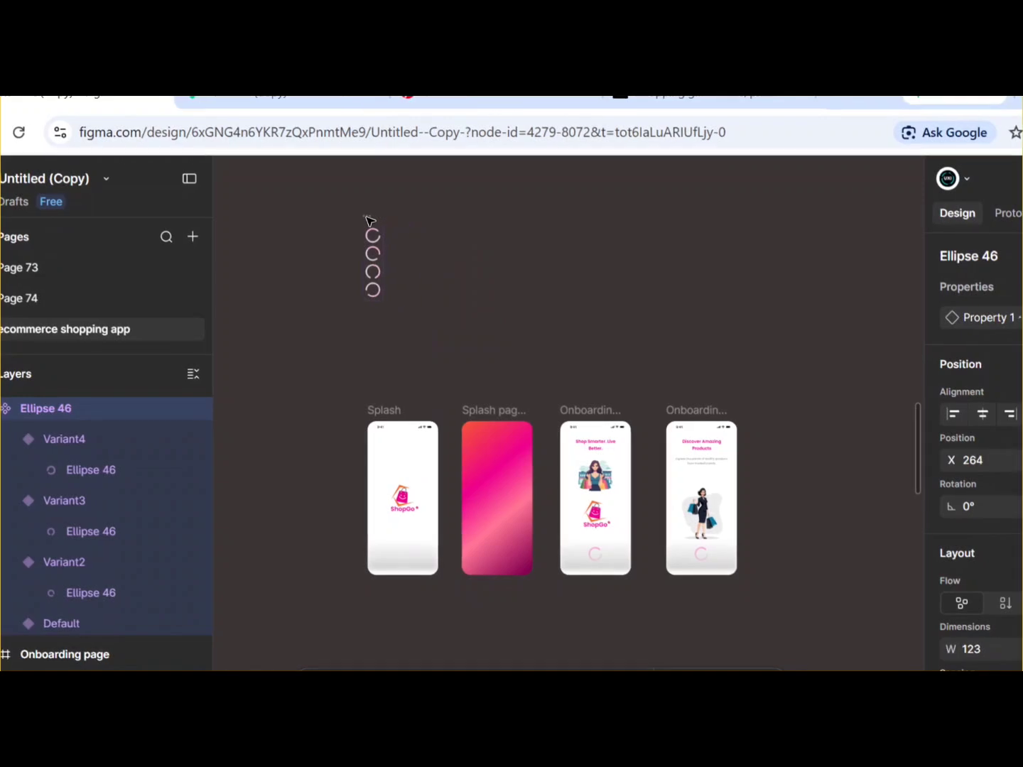
{"action": "left_click_drag", "start_coordinate": [368, 221], "coordinate": [374, 221]}
{"action": "scroll", "coordinate": [425, 613], "scroll_direction": "up", "scroll_amount": 2}
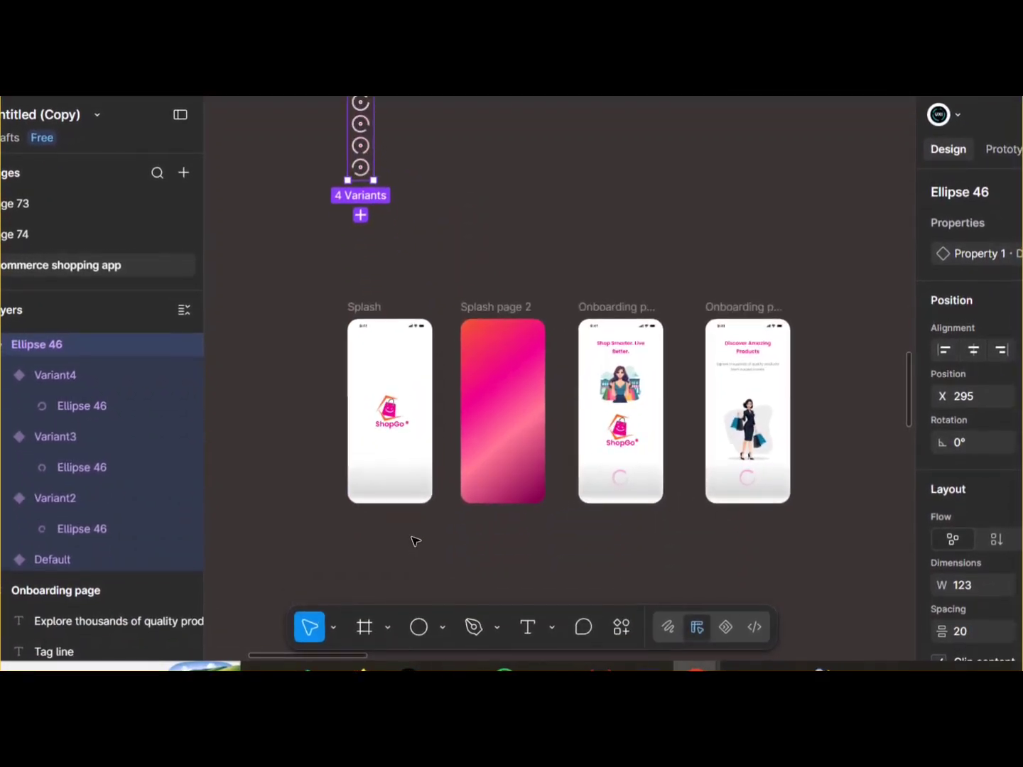
Rename the ShopGo logo's Frame 3 layer in the Splash frame as "Logo"
{"action": "scroll", "coordinate": [636, 555], "scroll_direction": "up", "scroll_amount": 3}
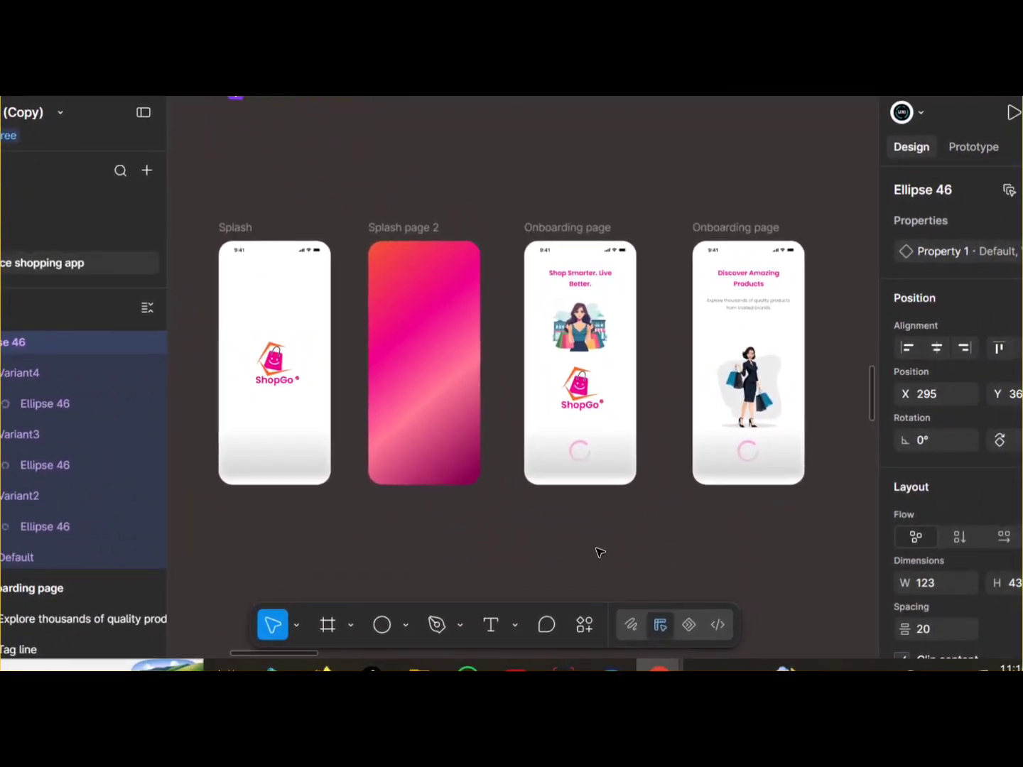
{"action": "scroll", "coordinate": [600, 553], "scroll_direction": "up", "scroll_amount": 1}
{"action": "scroll", "coordinate": [600, 553], "scroll_direction": "down", "scroll_amount": 2}
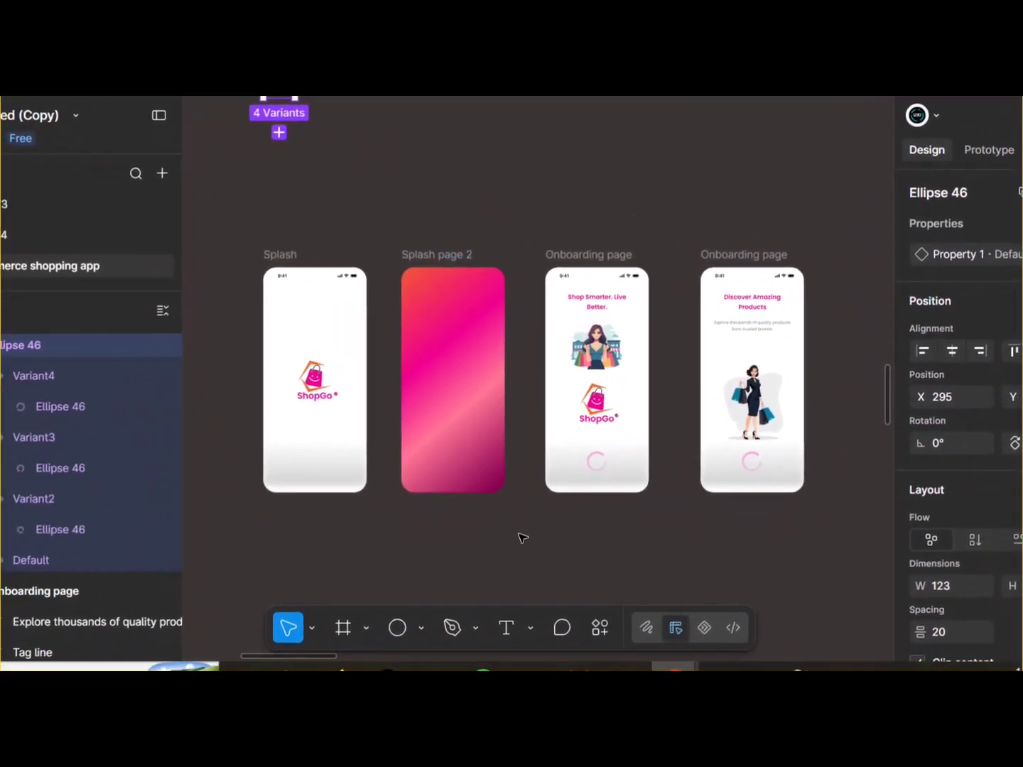
{"action": "left_click", "coordinate": [318, 379]}
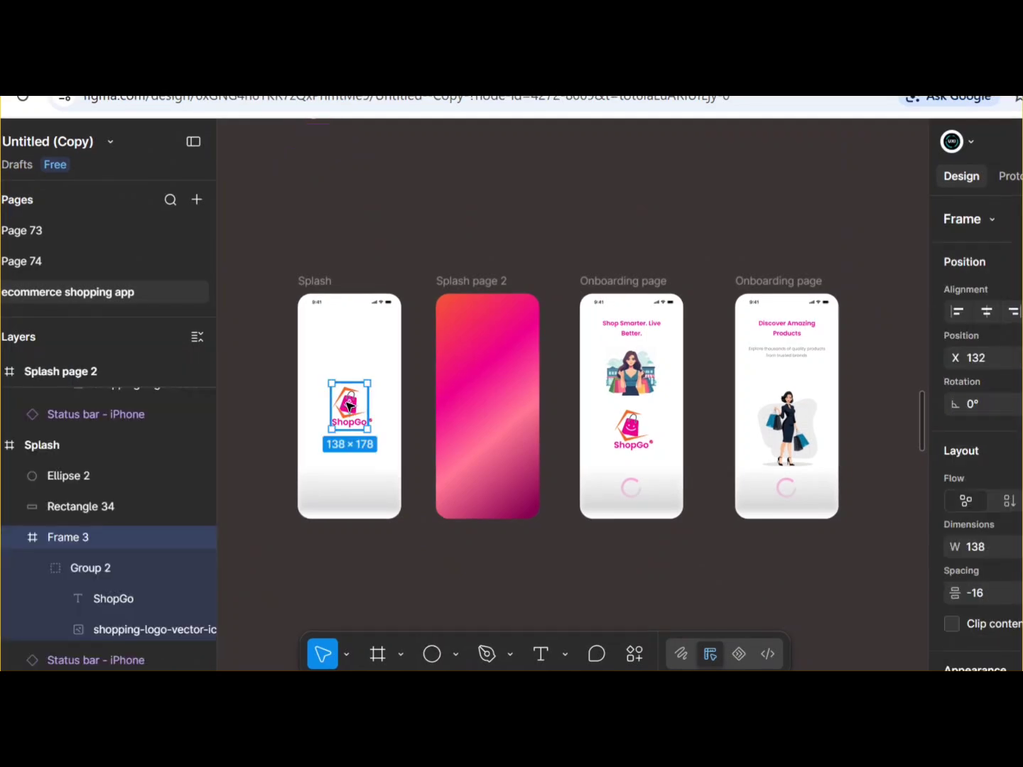
{"action": "double_click", "coordinate": [73, 536]}
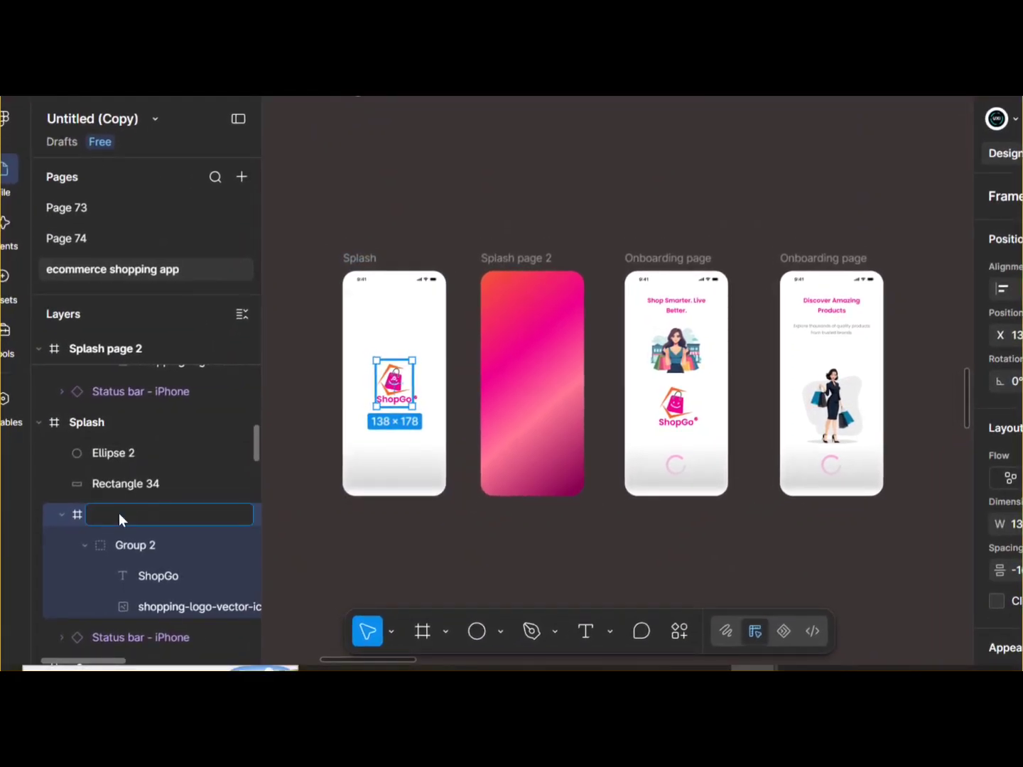
{"action": "type", "text": "Logo"}
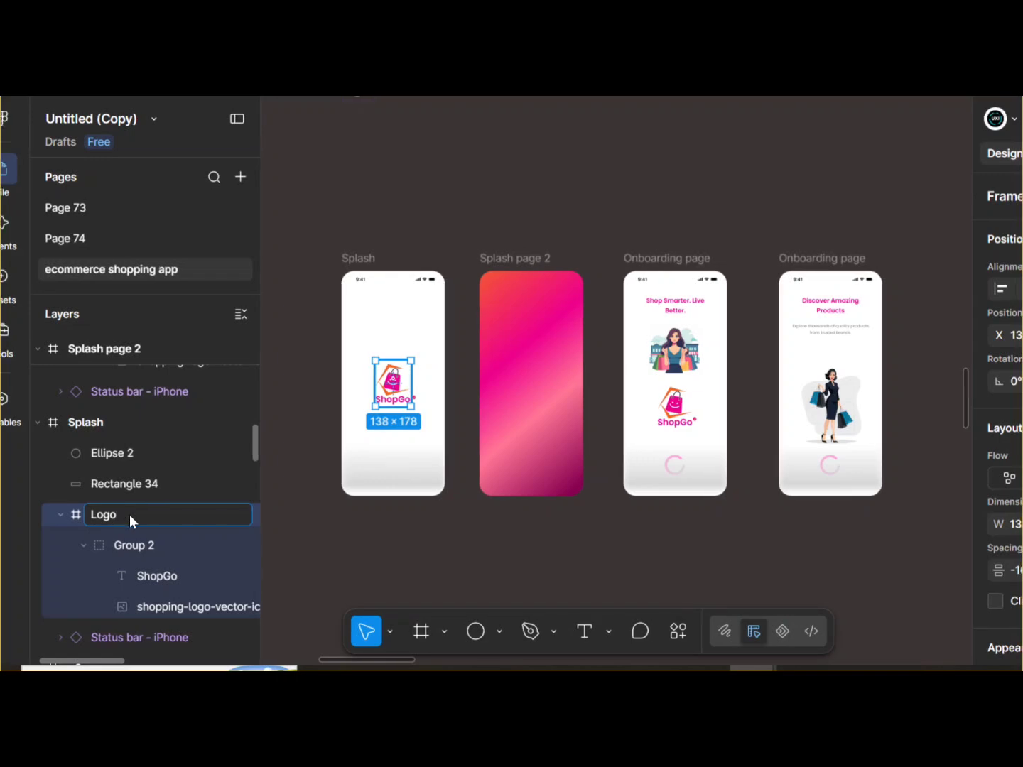
{"action": "left_click", "coordinate": [346, 544]}
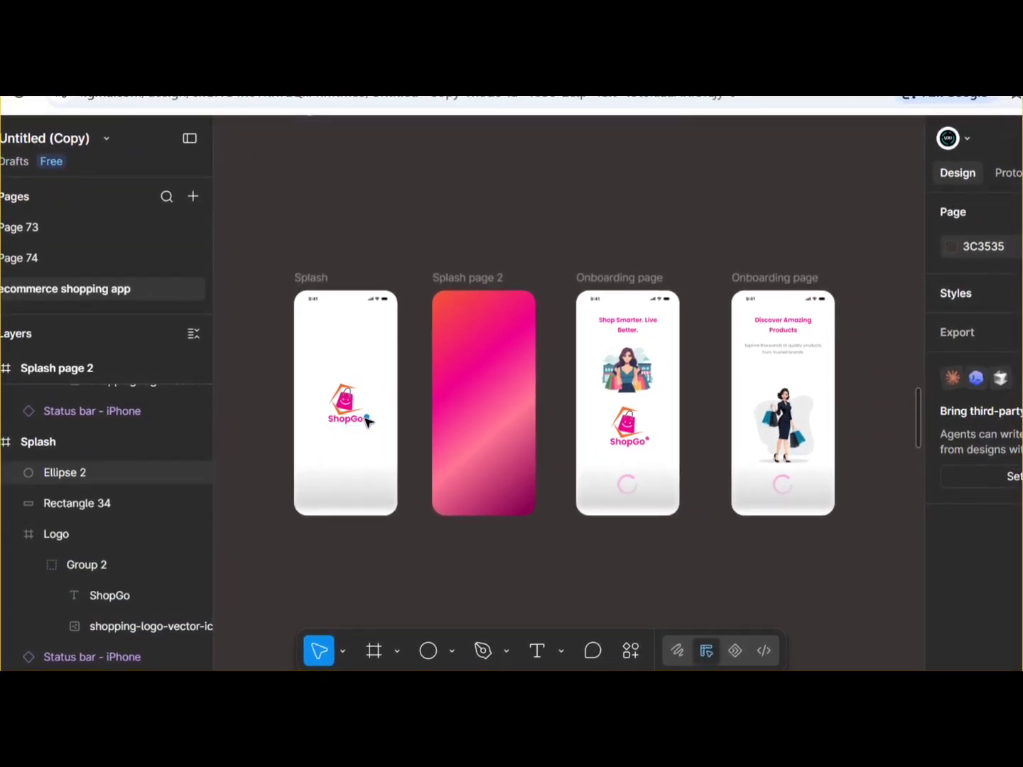
{"action": "left_click", "coordinate": [367, 422]}
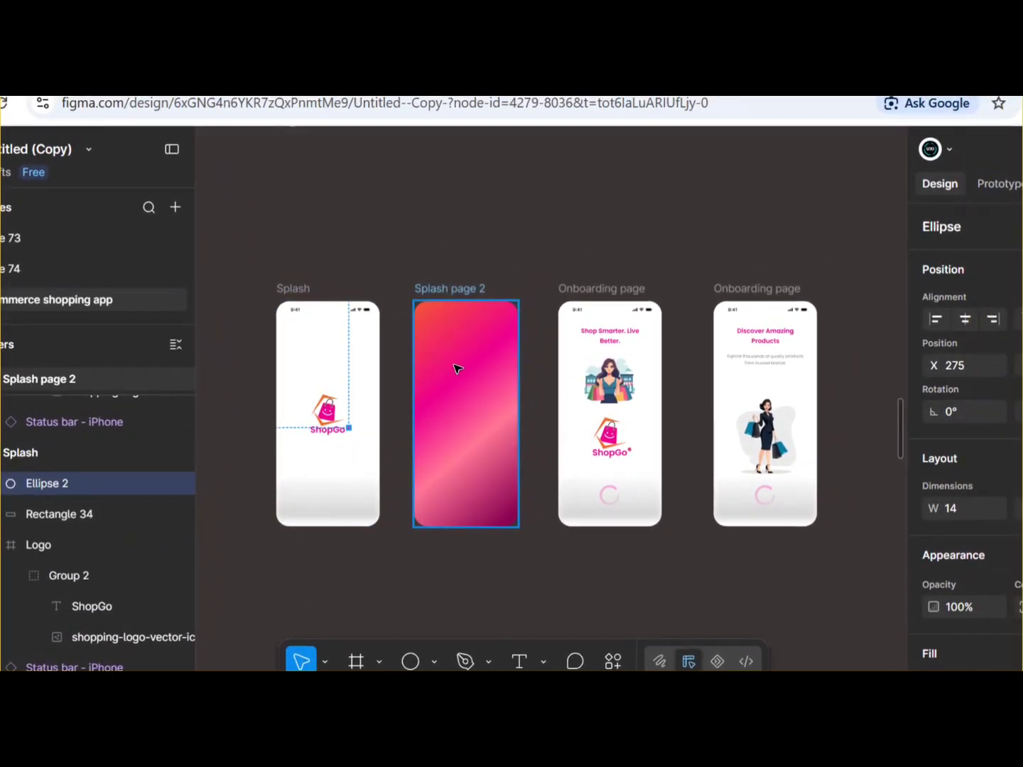
{"action": "left_click", "coordinate": [457, 368]}
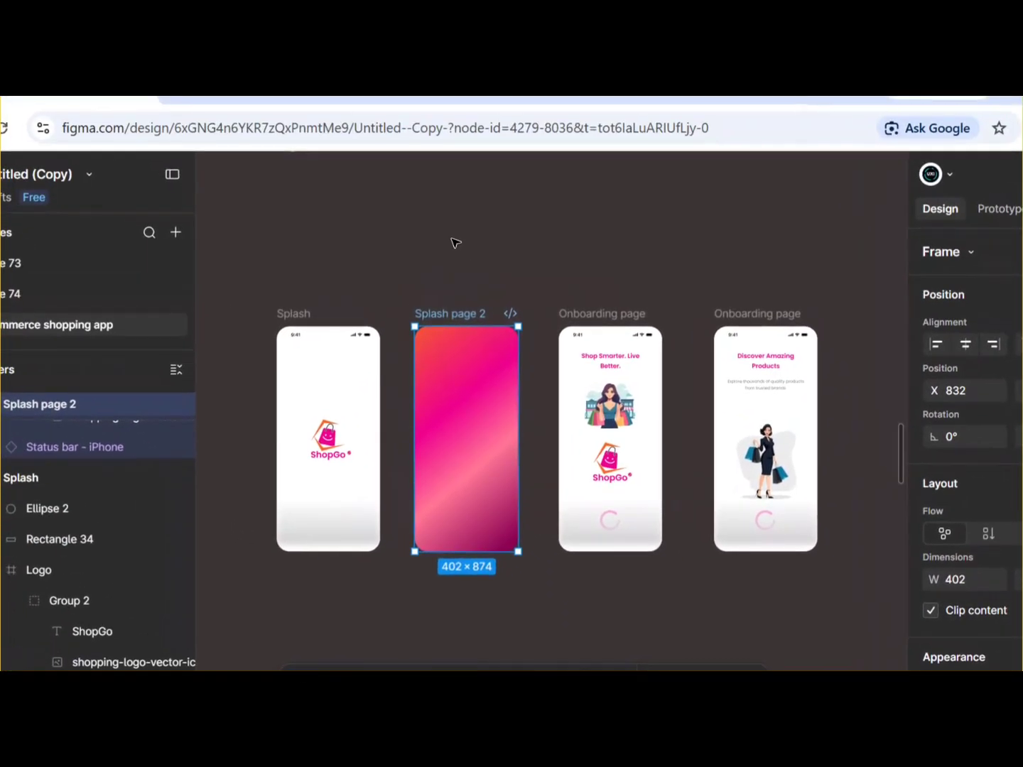
{"action": "left_click", "coordinate": [322, 247]}
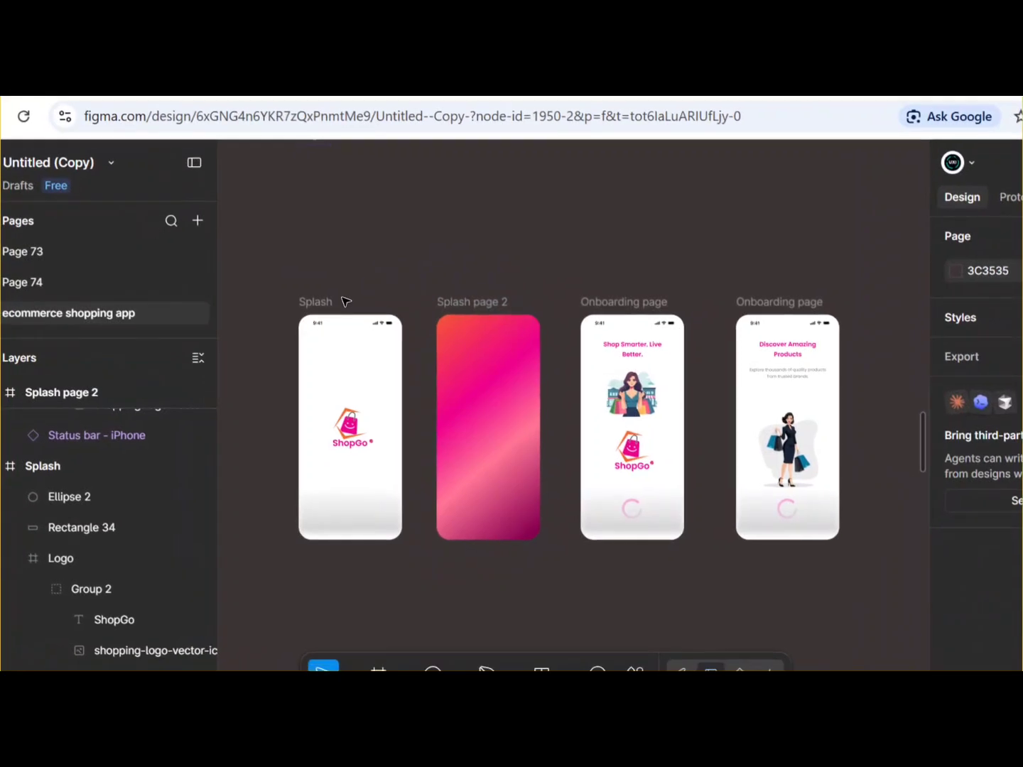
{"action": "scroll", "coordinate": [345, 301], "scroll_direction": "down", "scroll_amount": 3, "text": "ctrl"}
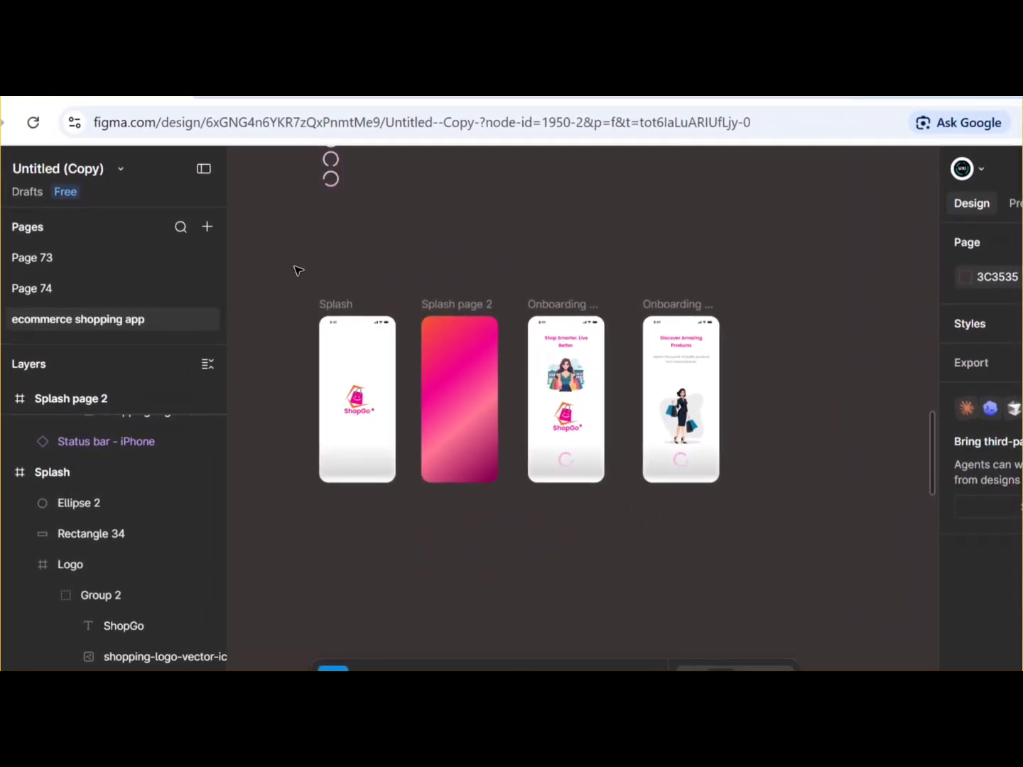